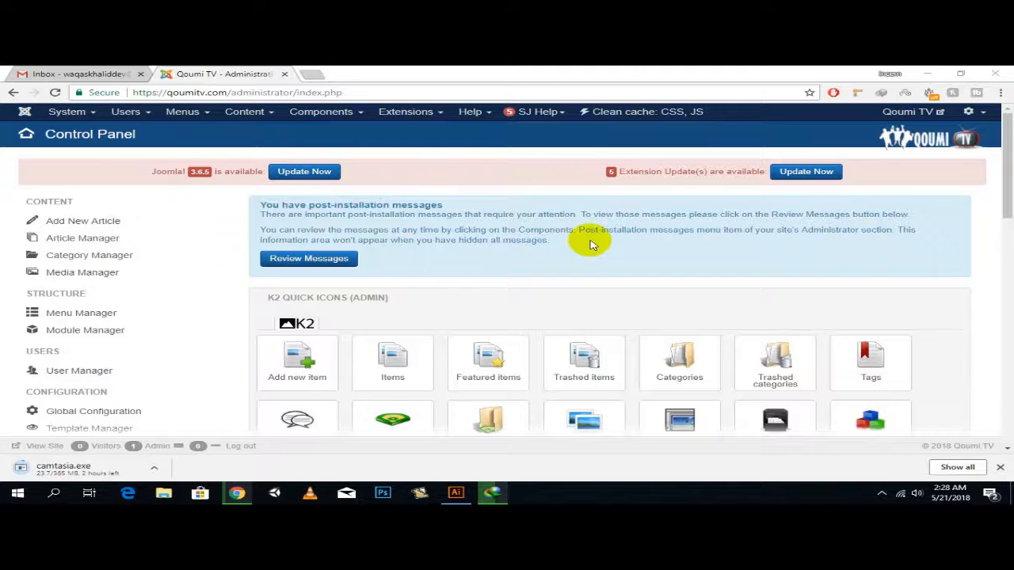
Step: Open Google in a new browser tab and search for qoumitv.com
click(314, 73)
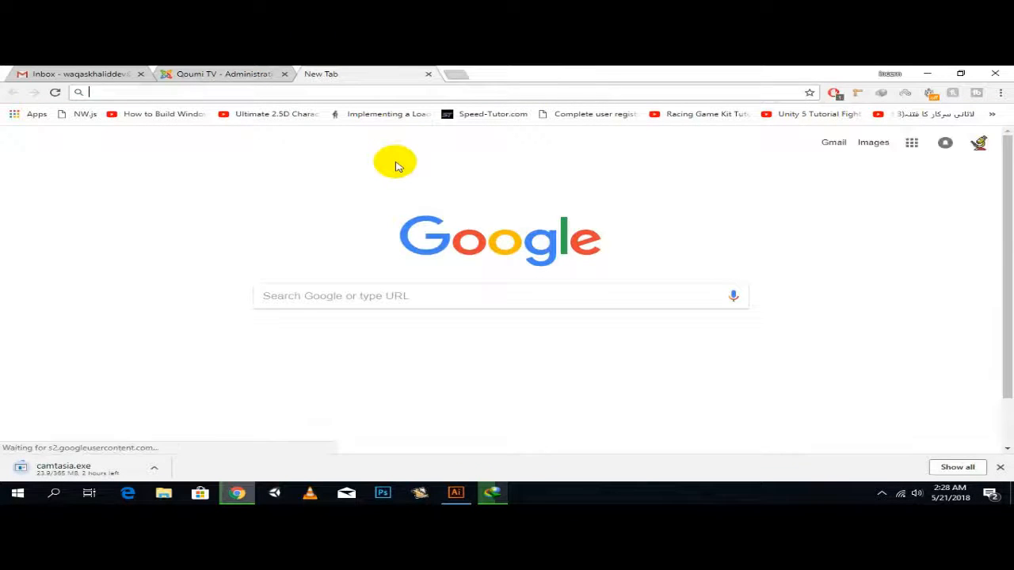
text(google.com)
key(Return)
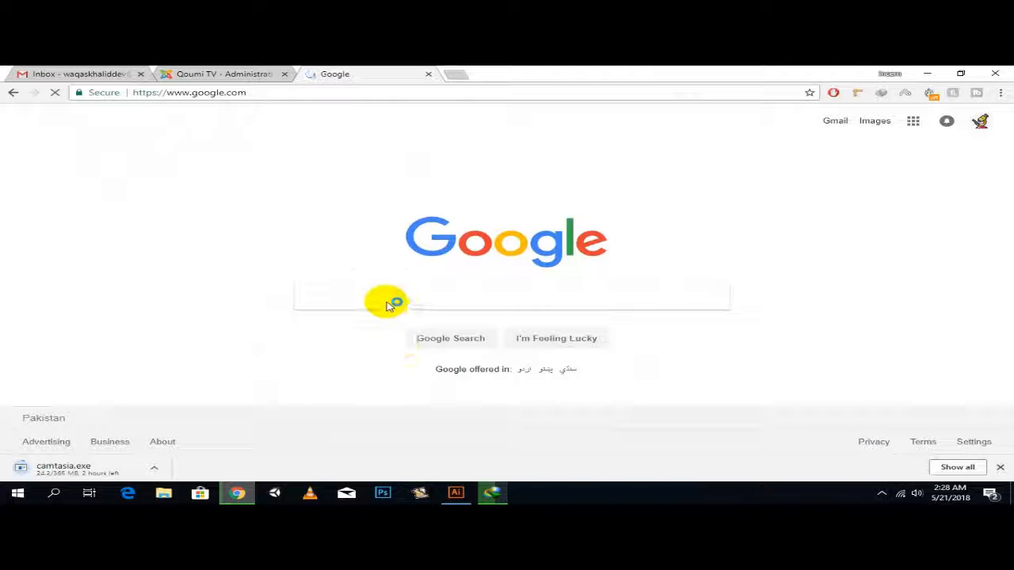
text(qoumitv )
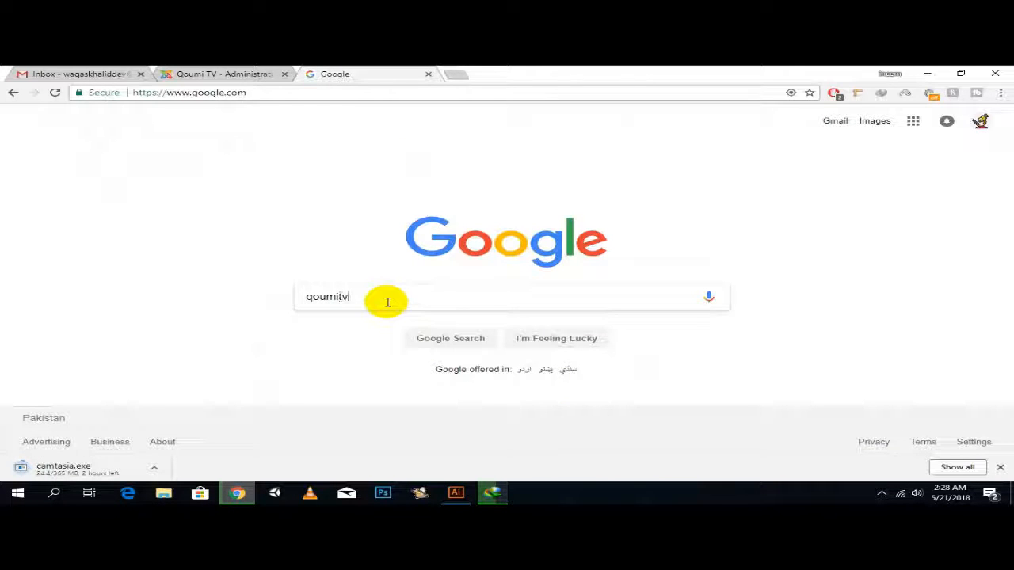
text(com)
key(Return)
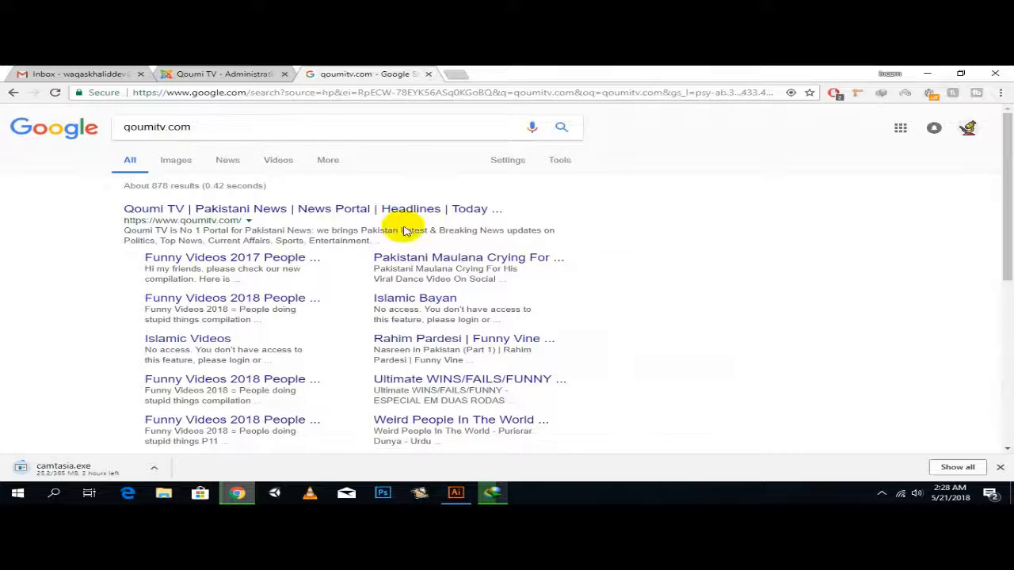
Step: Review the search results for qoumitv.com and open the site's Twitter profile in a background tab
scroll(6, 241, down, 2)
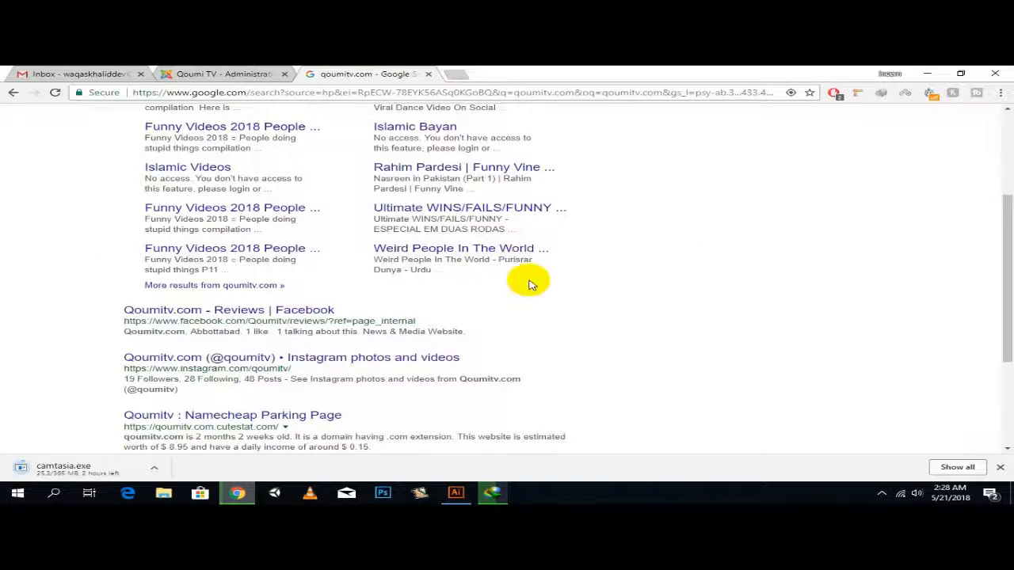
scroll(483, 306, up, 2)
scroll(207, 349, down, 2)
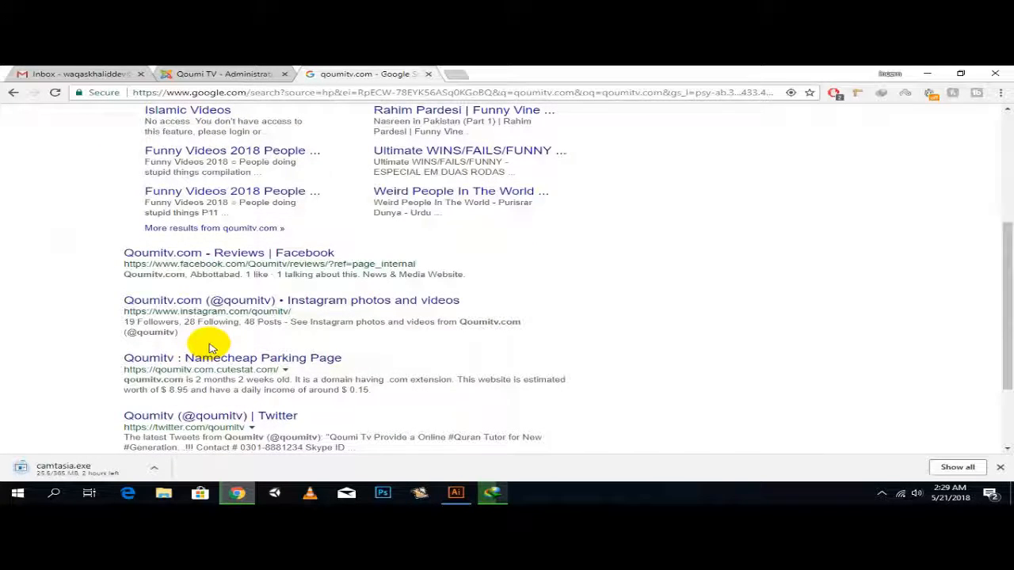
scroll(210, 349, down, 2)
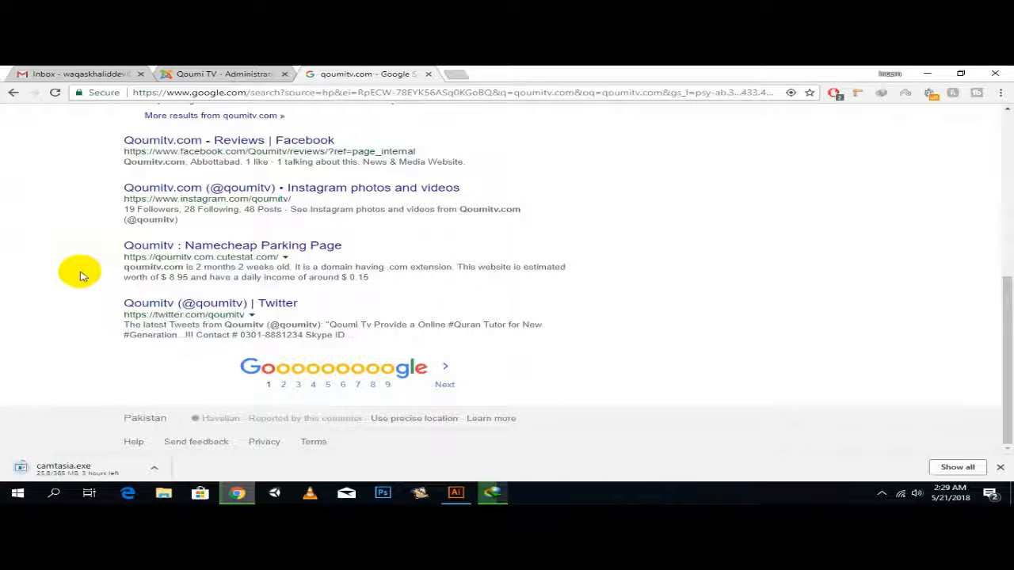
middle_click(202, 303)
scroll(333, 321, up, 5)
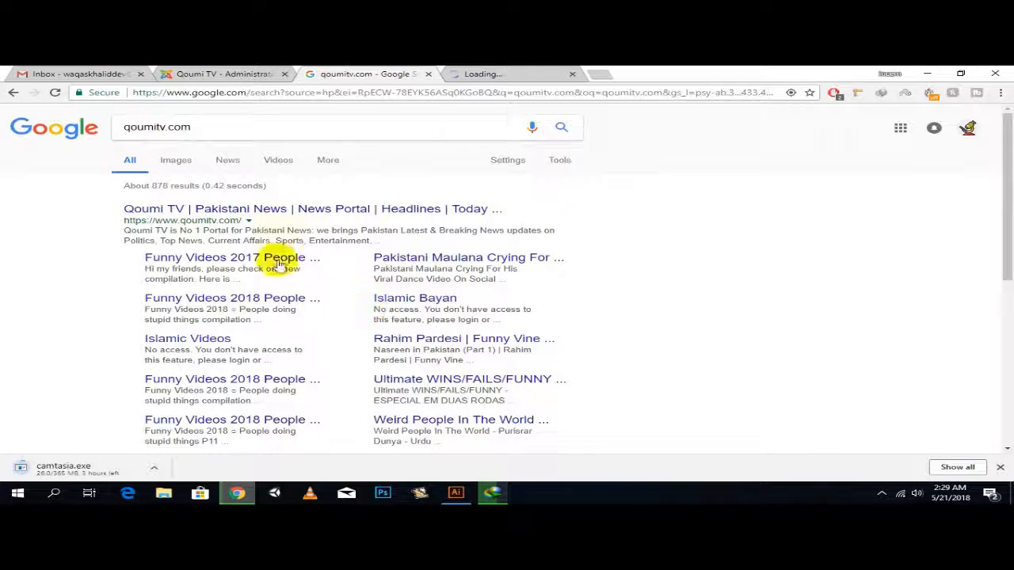
Step: Copy the domain from the search query and load qoumitv.com/cpanel in the same tab
click(251, 128)
key(ctrl+a)
key(ctrl+c)
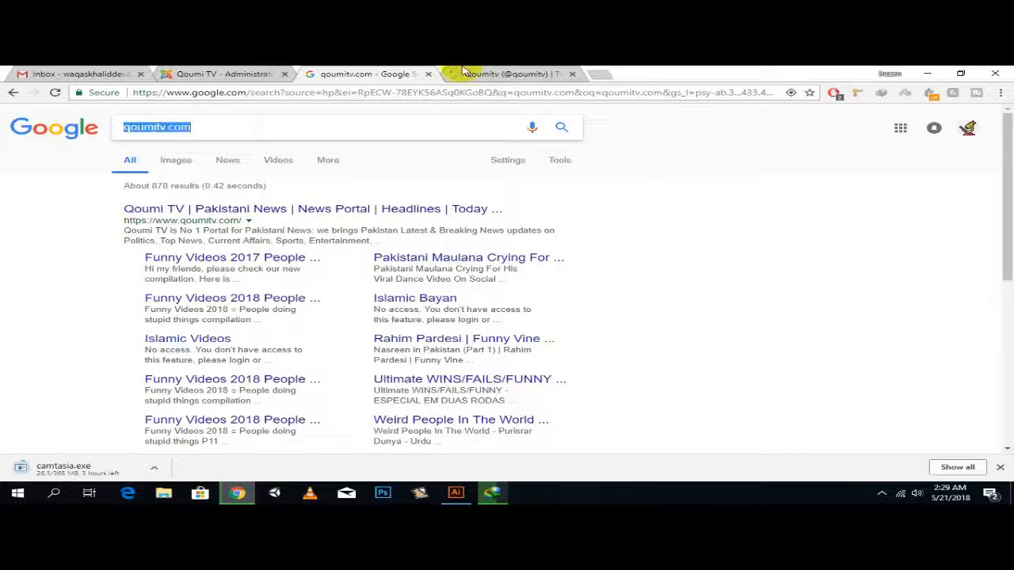
click(405, 94)
key(ctrl+v)
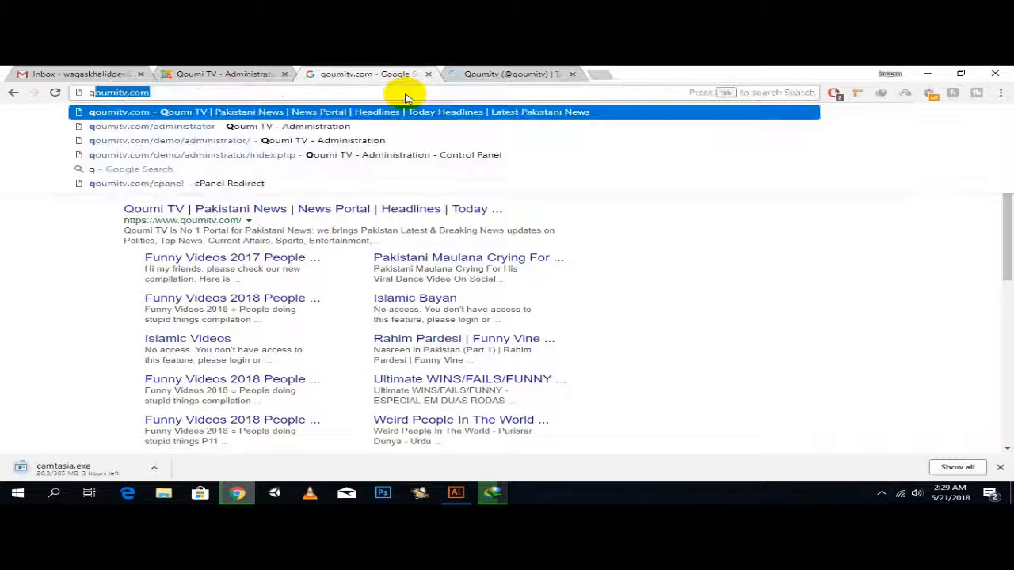
text(/cpanel)
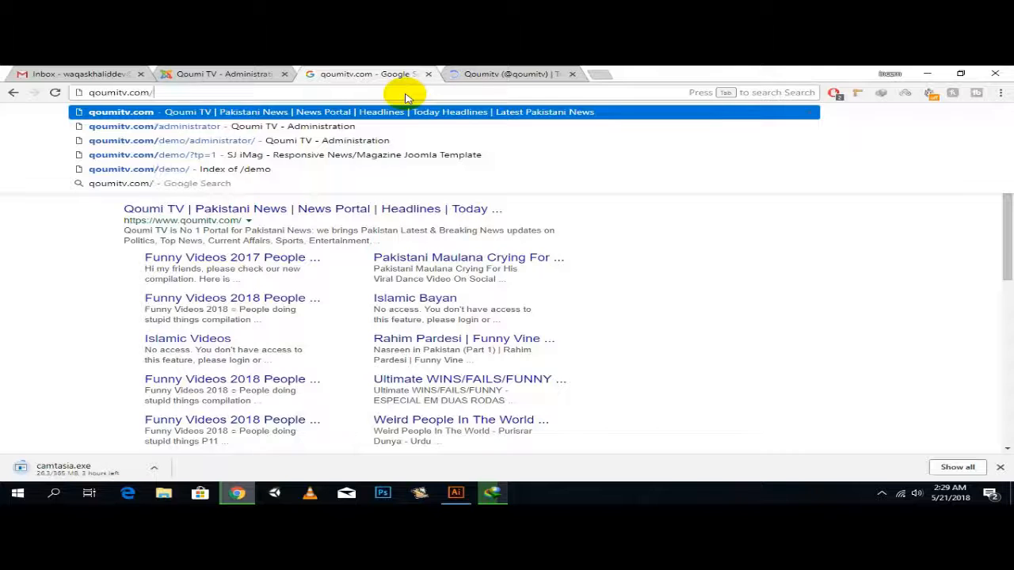
key(Return)
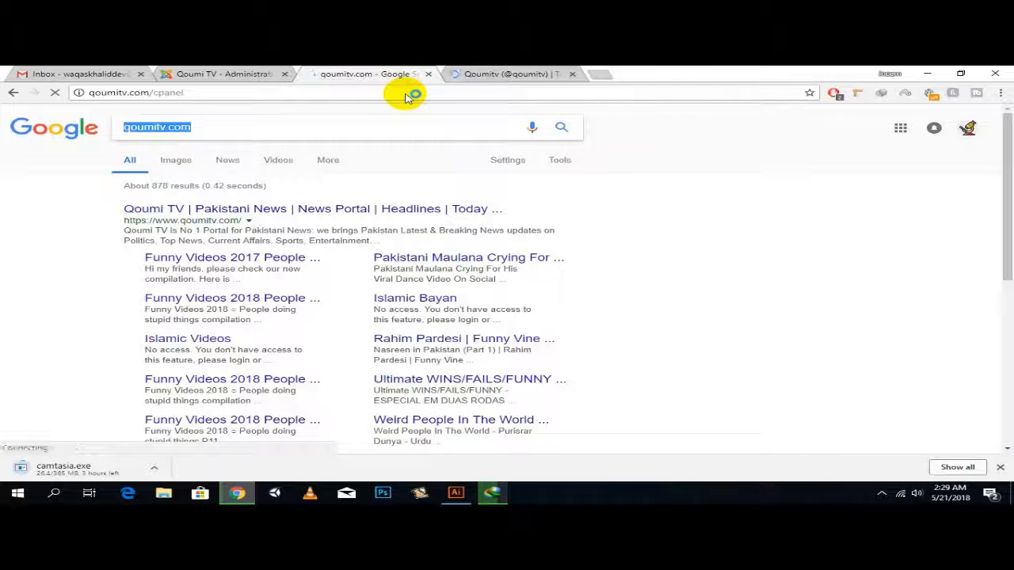
Step: Look over the Qoumitv Twitter profile and its tweets while cPanel loads, and close the profile's tab
click(219, 72)
click(508, 73)
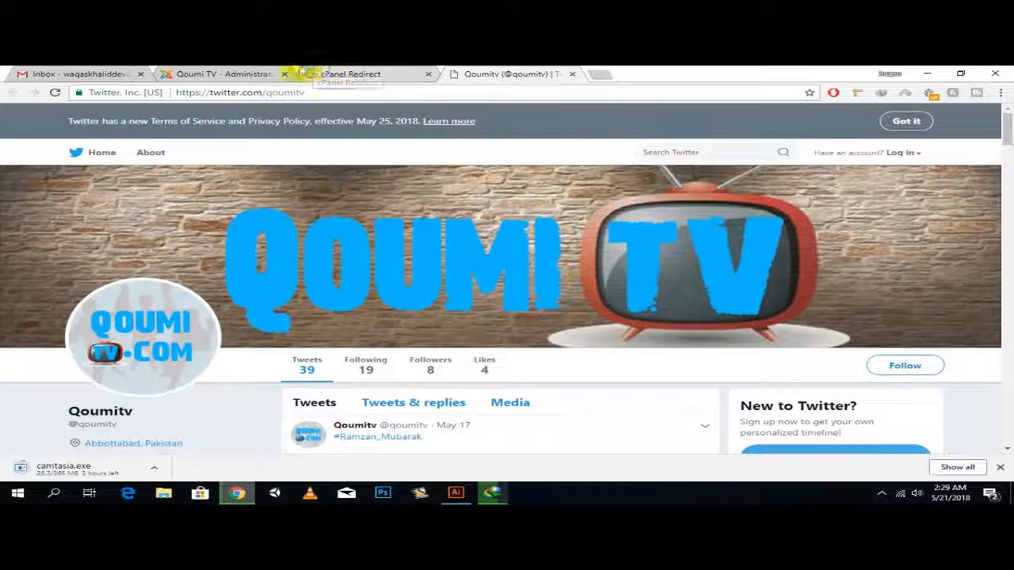
click(344, 73)
click(494, 73)
click(238, 73)
click(346, 73)
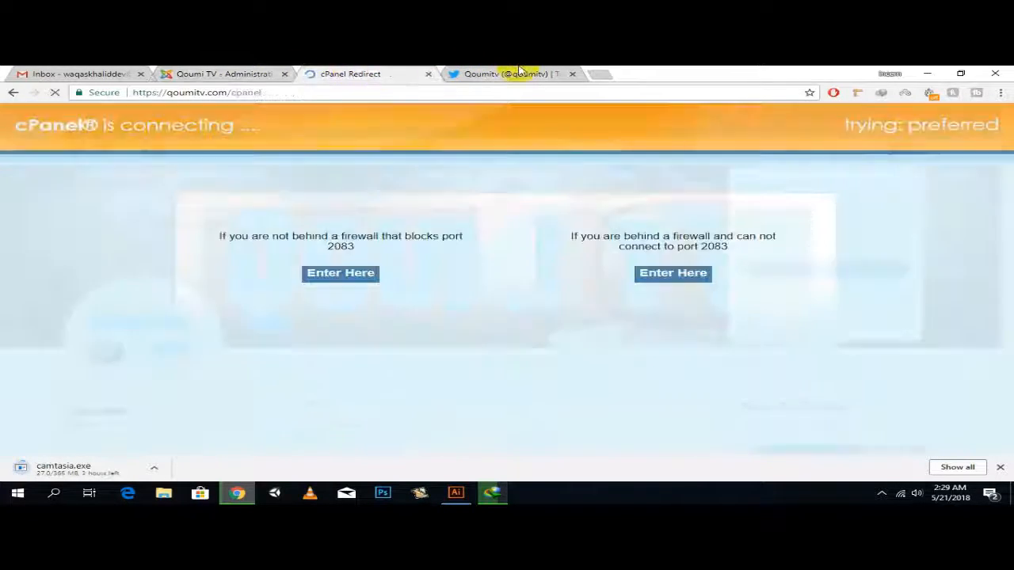
click(511, 73)
scroll(527, 211, down, 10)
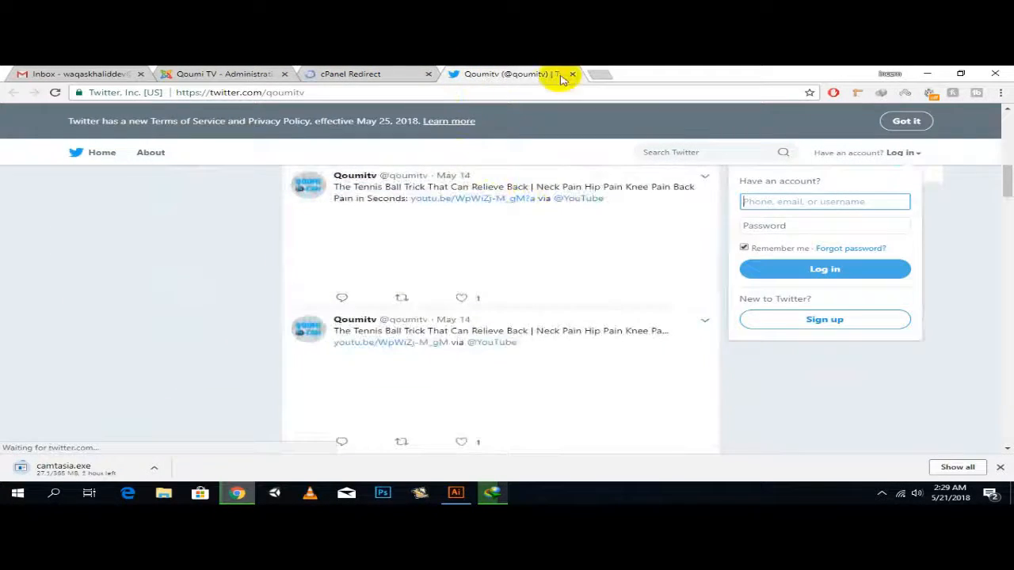
click(572, 74)
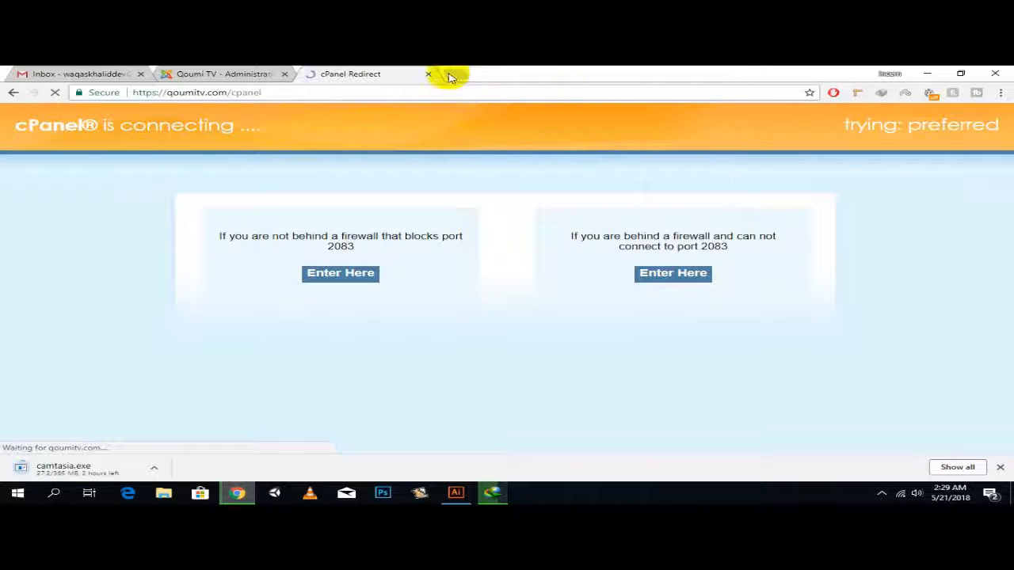
Step: Open a blank browser tab and move the Qoumi TV administration tab to the end of the tab row
click(450, 75)
click(237, 73)
drag(237, 73, 479, 75)
right_click(479, 76)
click(479, 74)
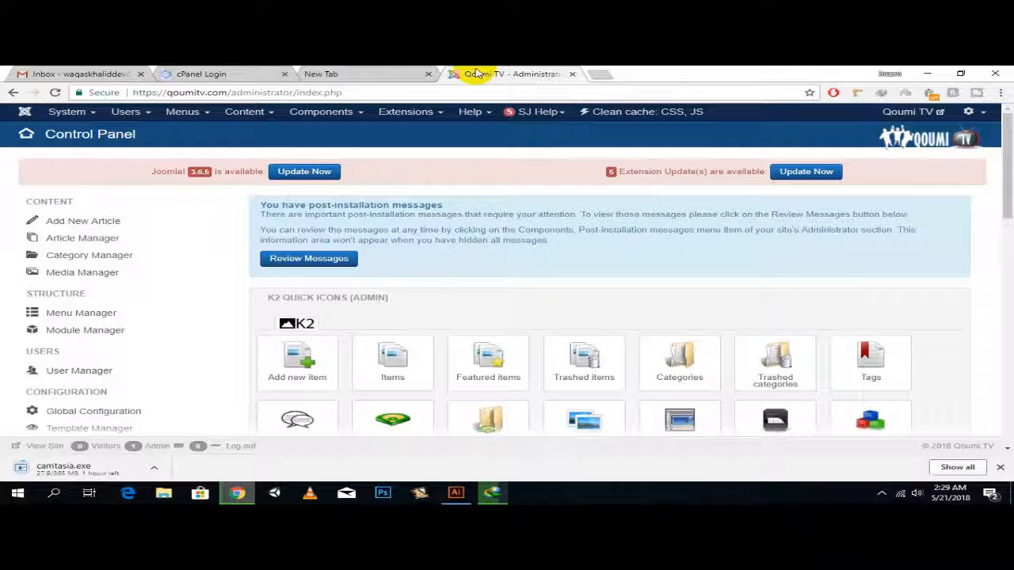
right_click(537, 72)
click(499, 79)
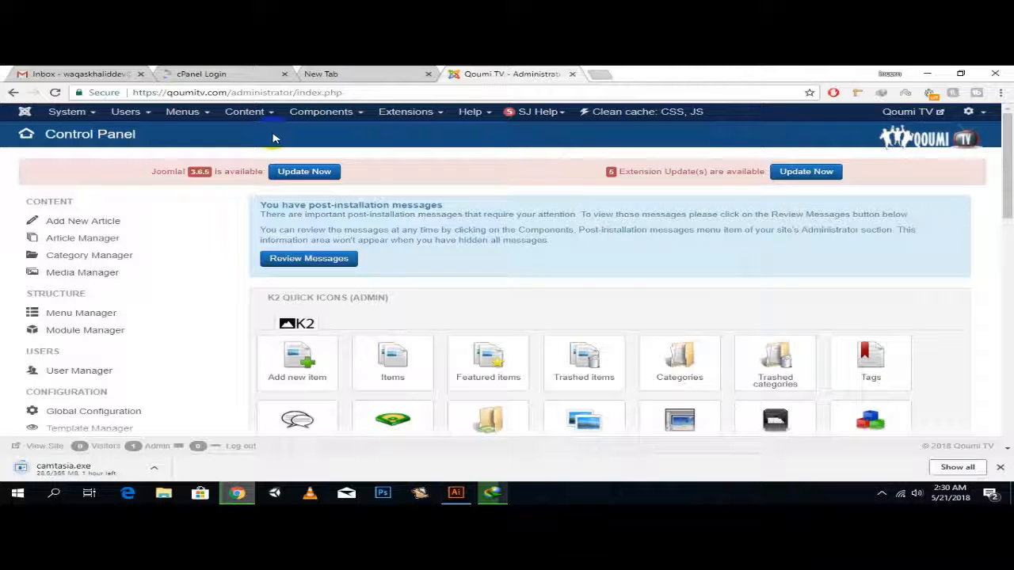
Step: Log in to the site's cPanel with the prefilled credentials
click(264, 77)
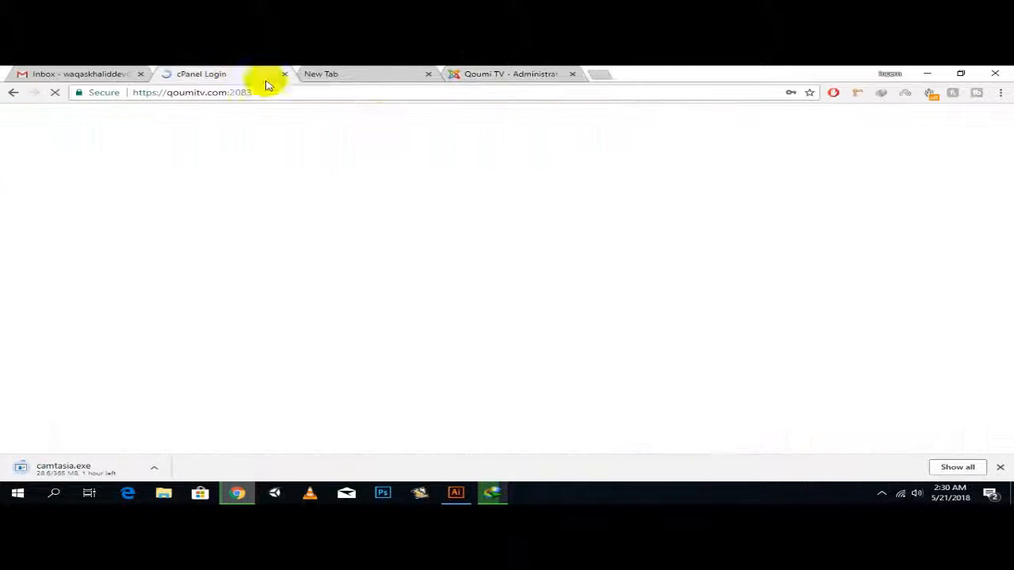
click(483, 74)
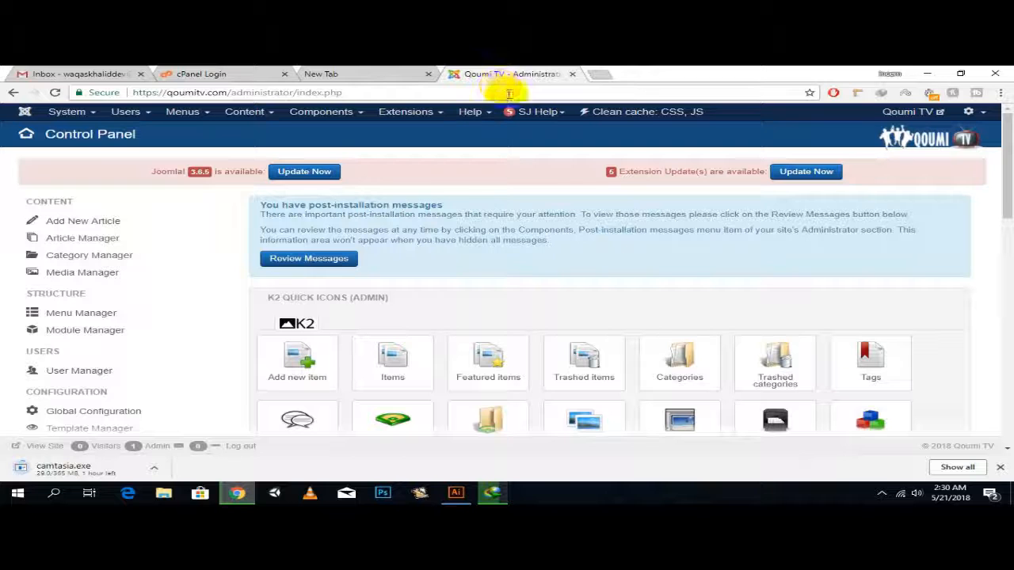
click(198, 74)
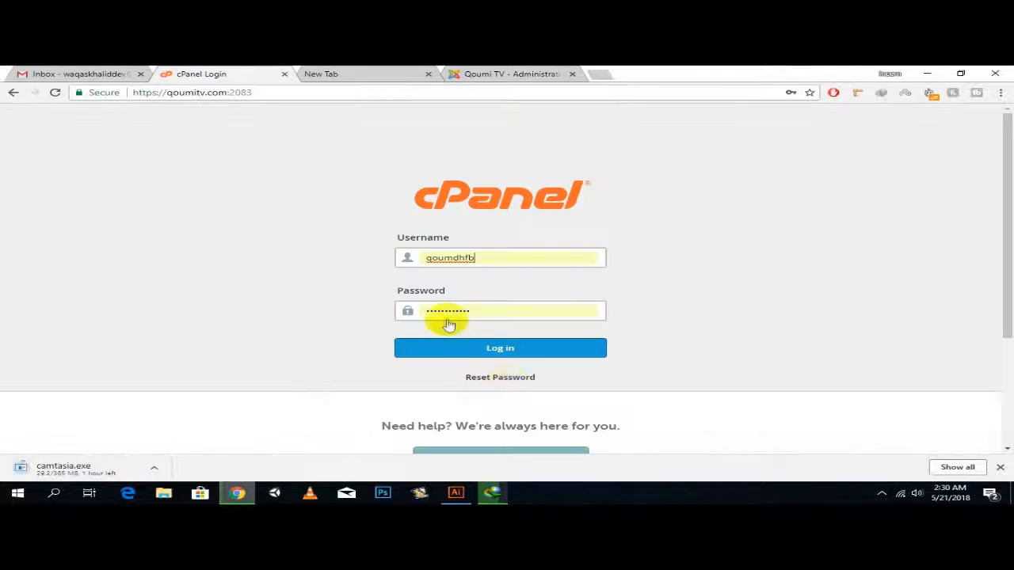
click(500, 350)
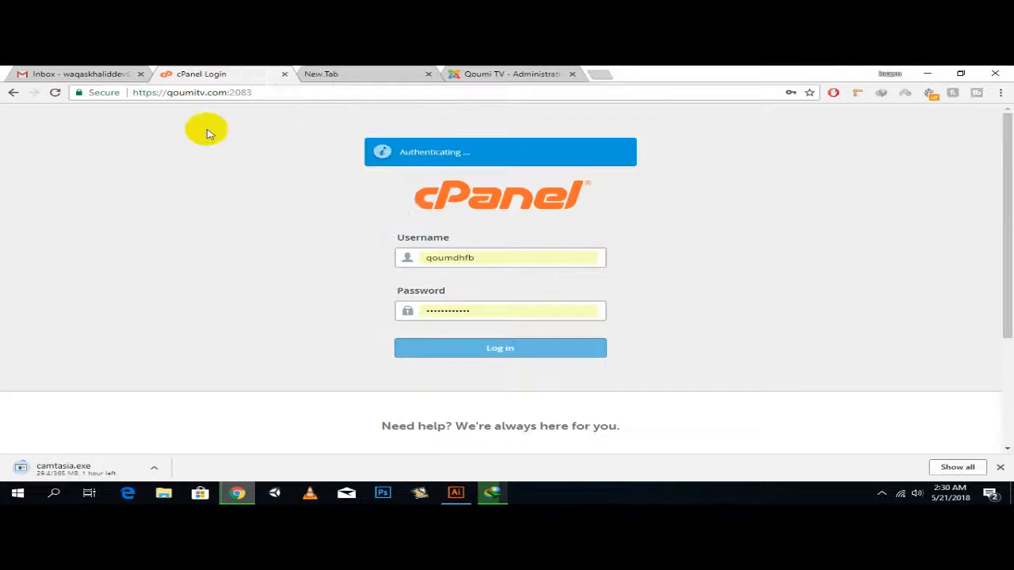
Step: Move the blank tab behind the Qoumi TV administration tab and keep it active
click(362, 74)
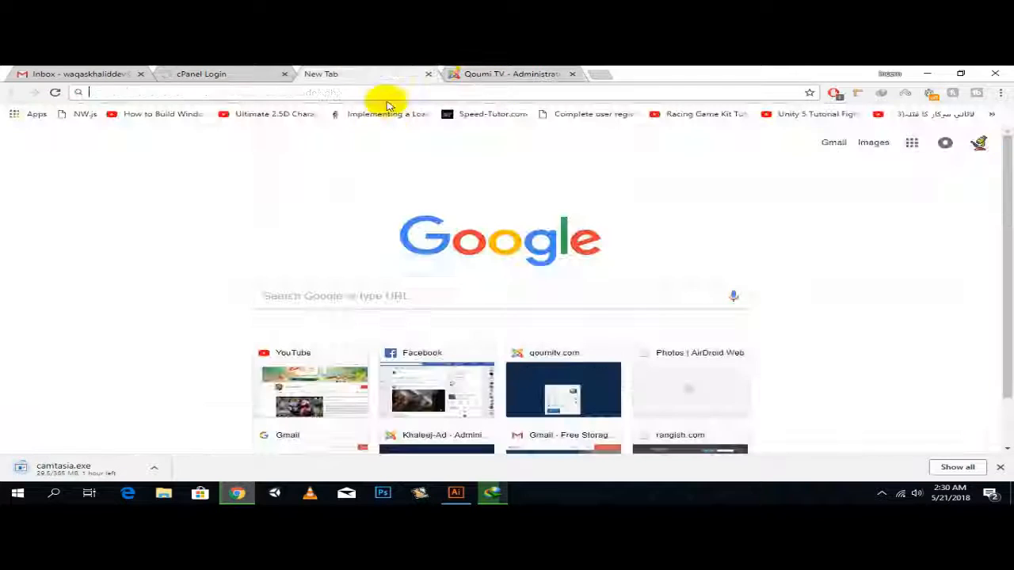
drag(388, 74, 475, 69)
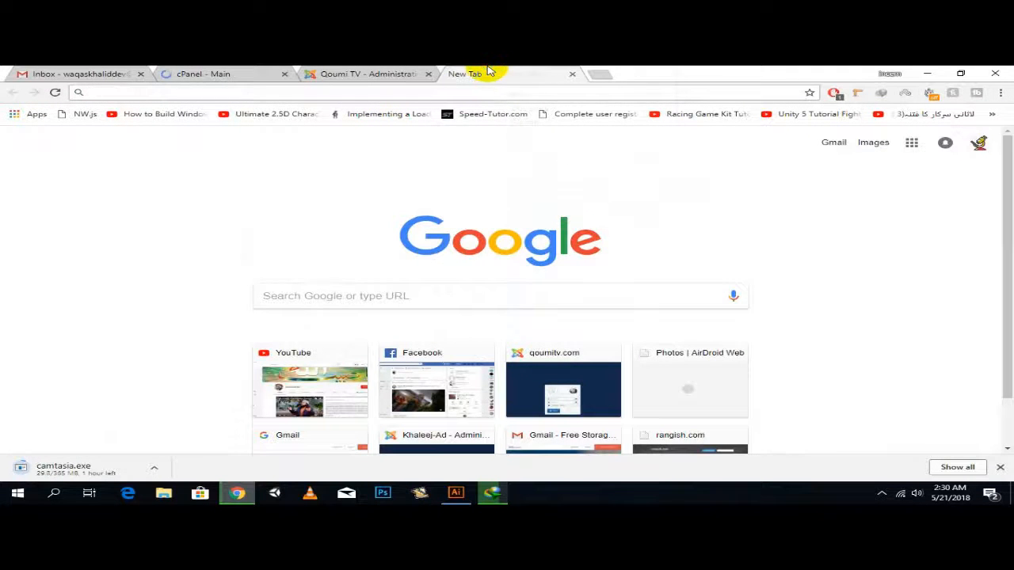
click(256, 73)
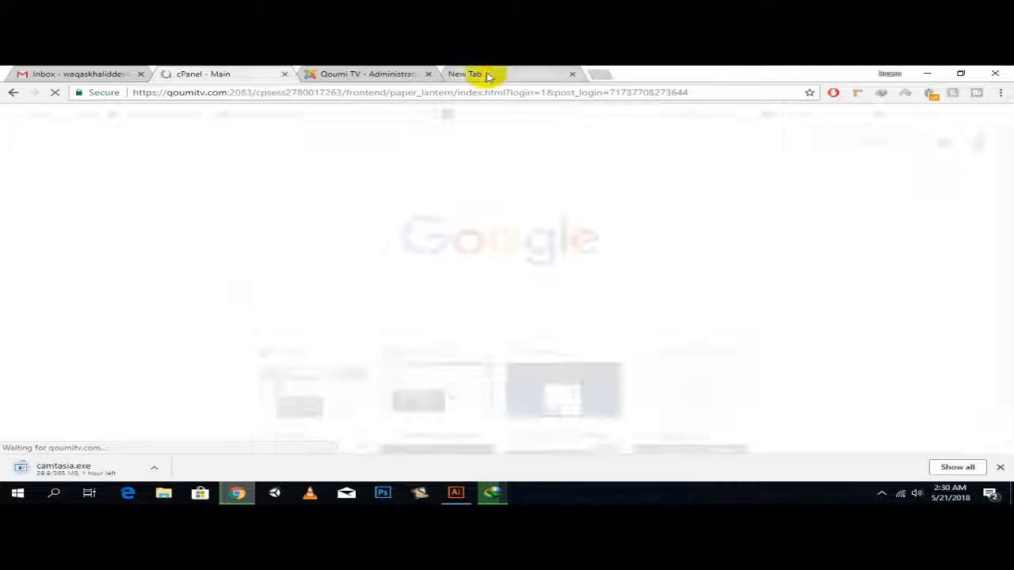
click(481, 75)
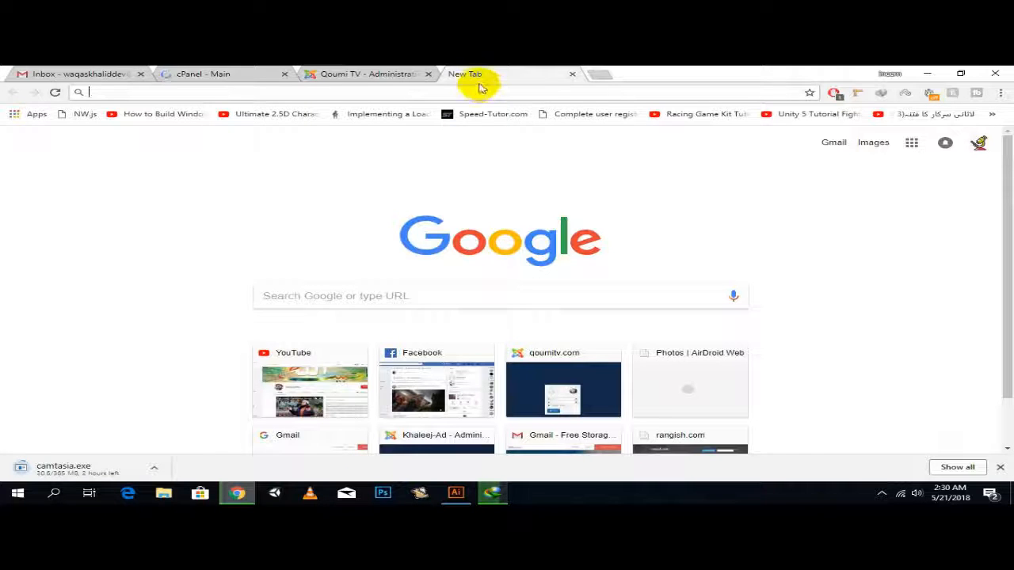
right_click(481, 76)
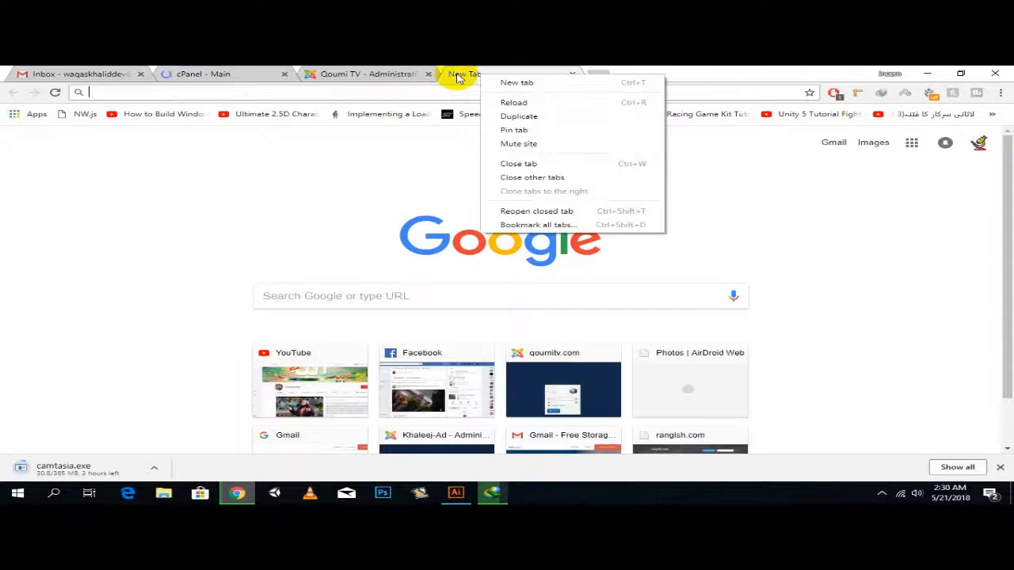
click(459, 74)
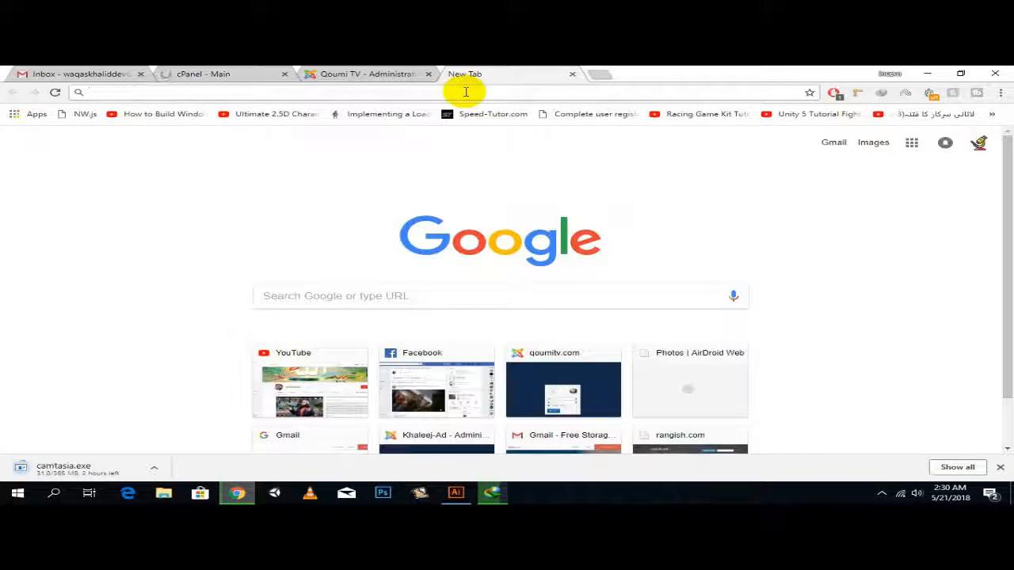
Step: Write the sample markup "<head></head>" and, spaced apart from it, "<homepage>index.php</homepage>" in the blank tab's address bar without submitting it
text(<head)
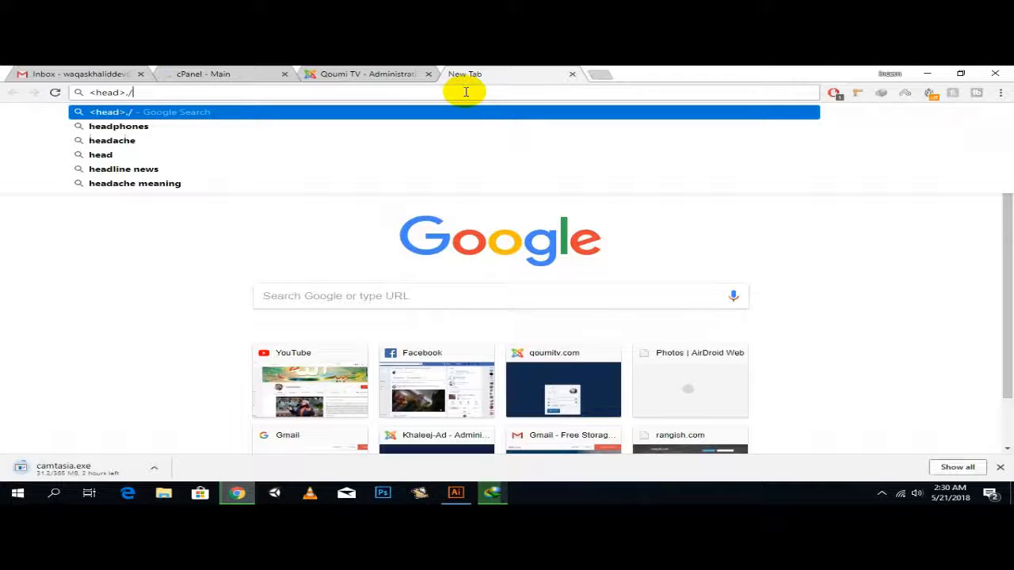
text(><)
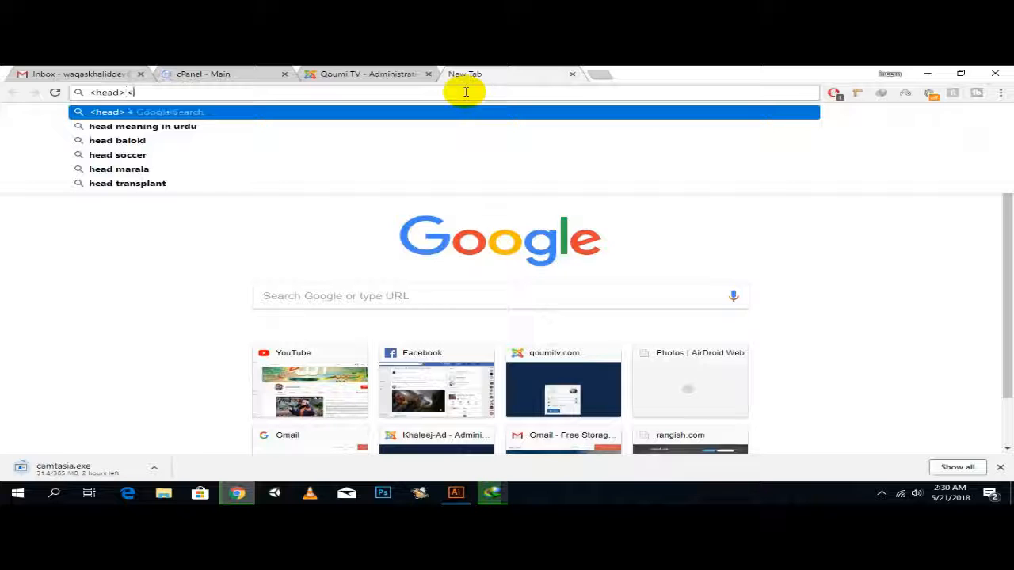
text(/head>)
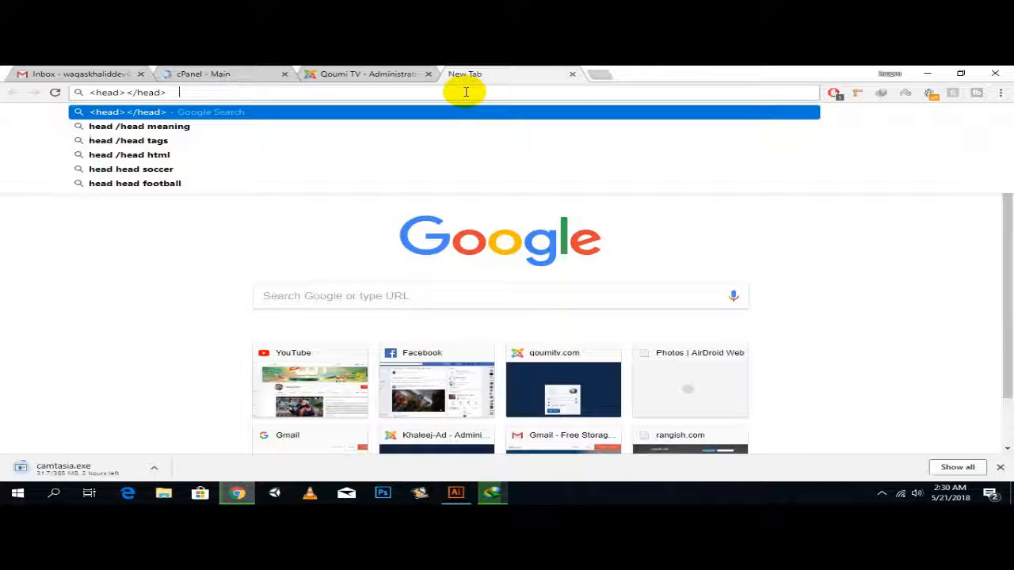
text(<)
key(BackSpace)
text(homepa)
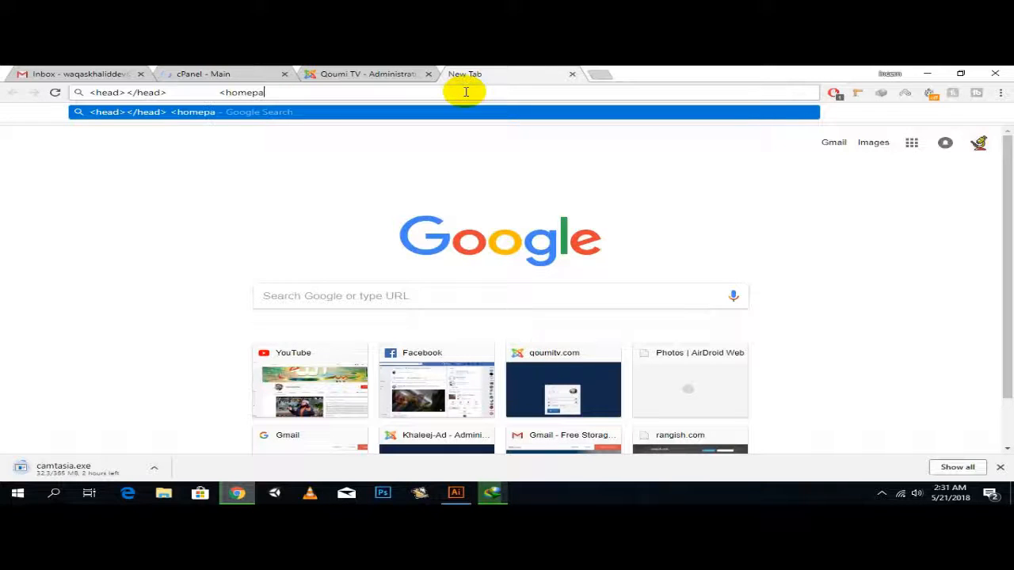
text(ge></homepage>)
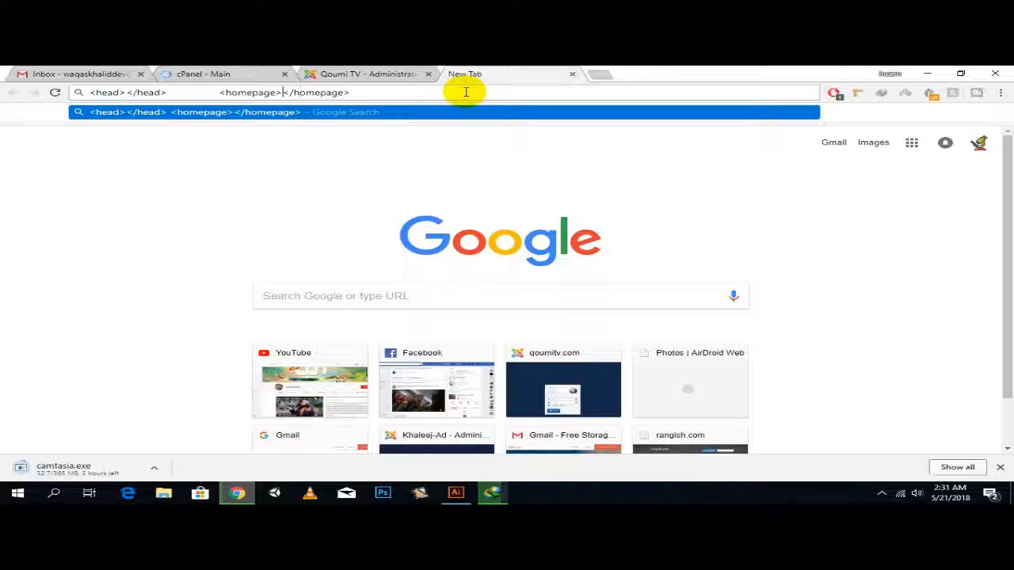
text(inde)
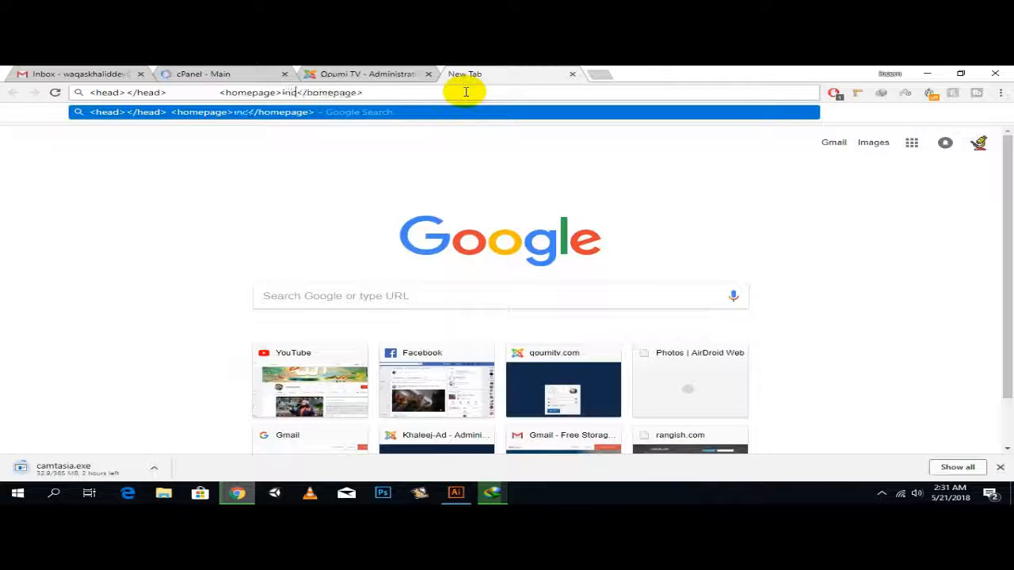
text(x.php)
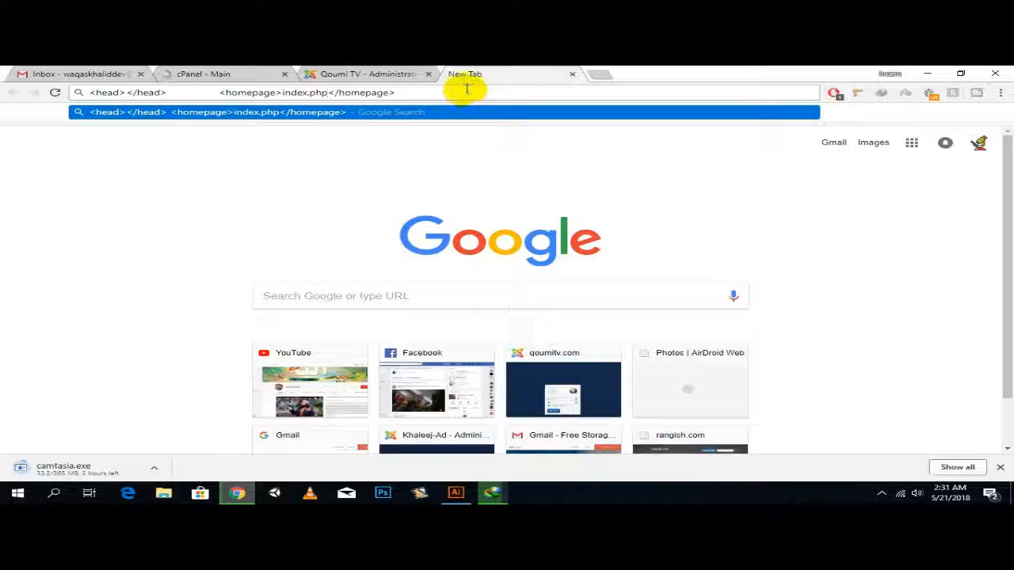
Step: Replace the sample markup in the address bar with a web search for "sitemap generator"
drag(417, 98, 91, 190)
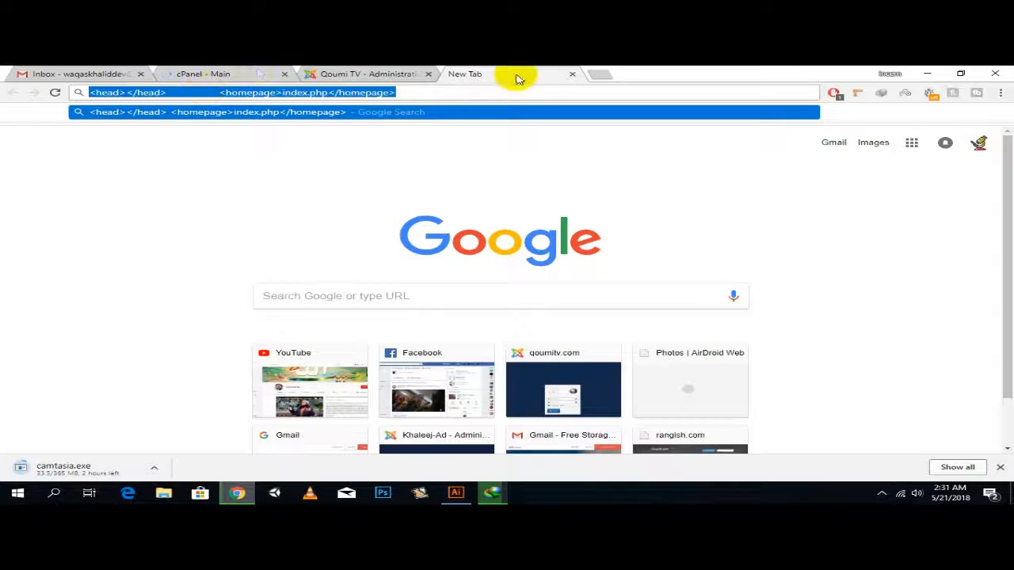
key(ctrl+x)
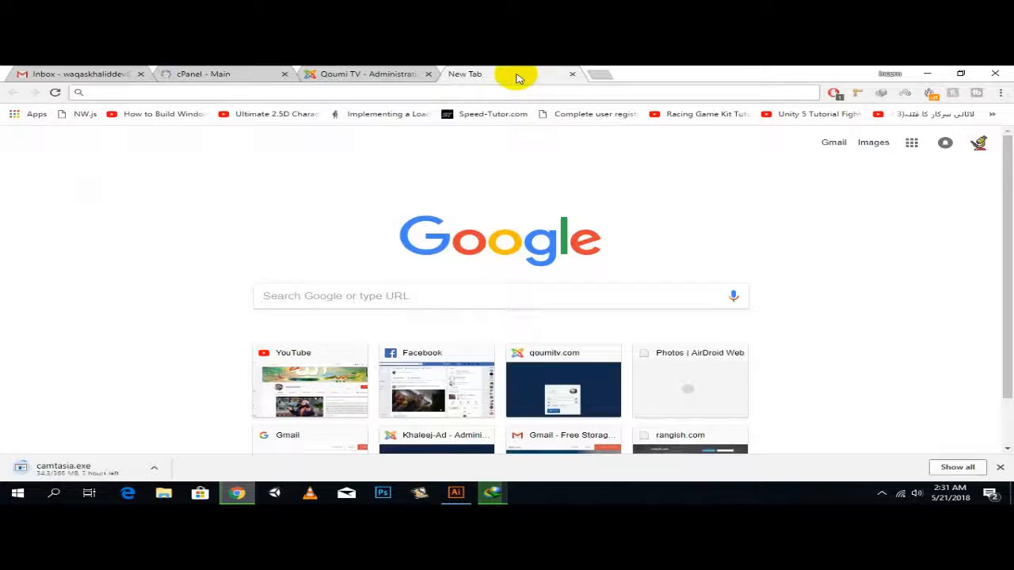
text(si)
key(BackSpace)
key(BackSpace)
text(site)
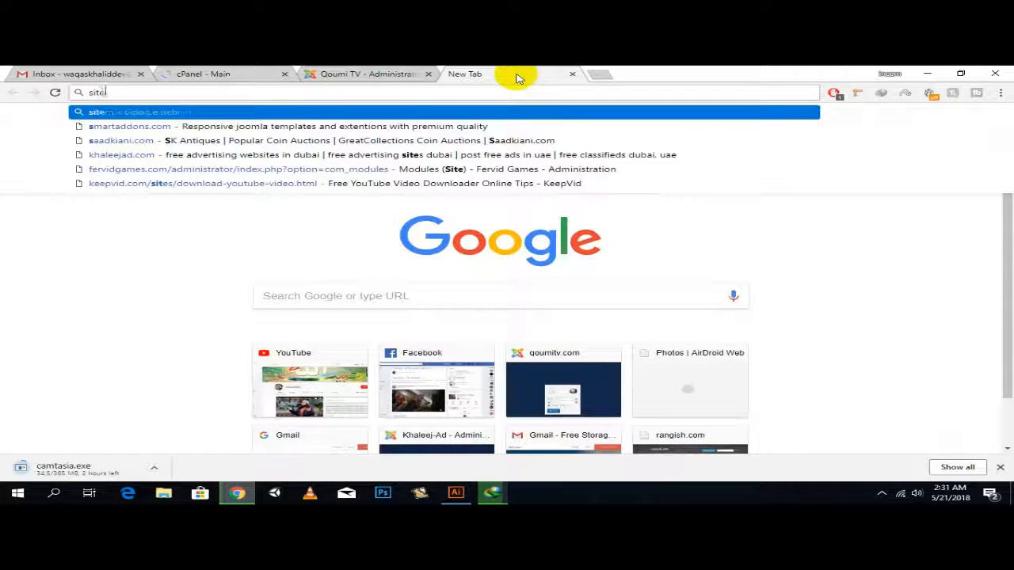
text(map gene)
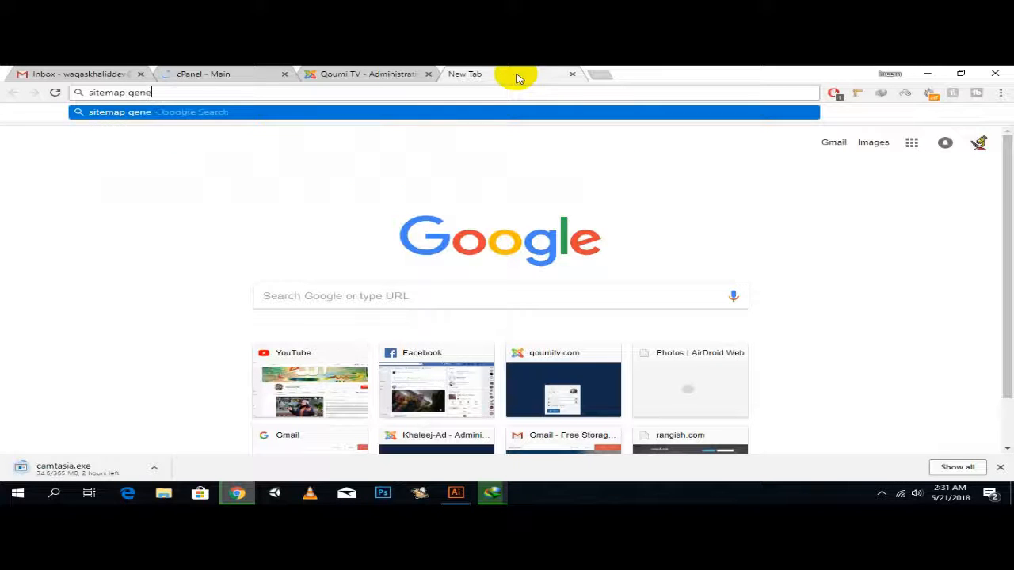
key(Down)
key(Down)
key(Up)
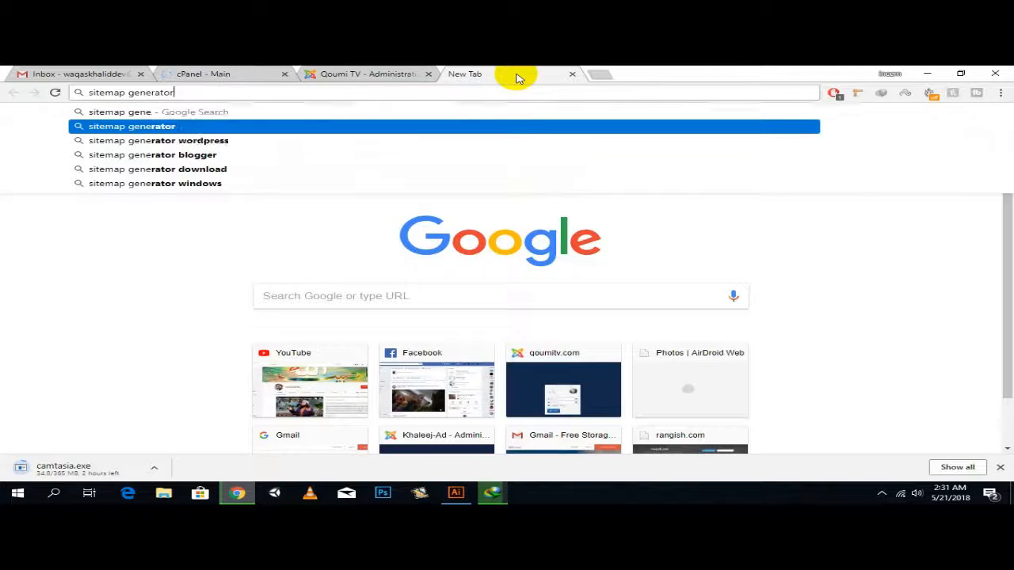
key(Return)
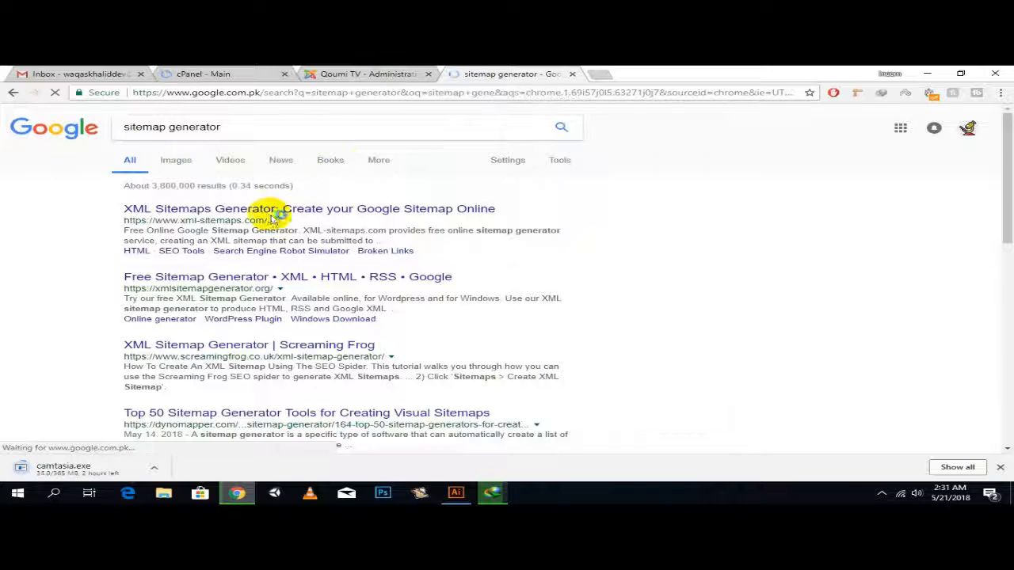
Step: Open the XML Sitemaps Generator and Free Sitemap Generator results in new tabs and look over the XML-Sitemaps.com page
right_click(246, 209)
click(325, 212)
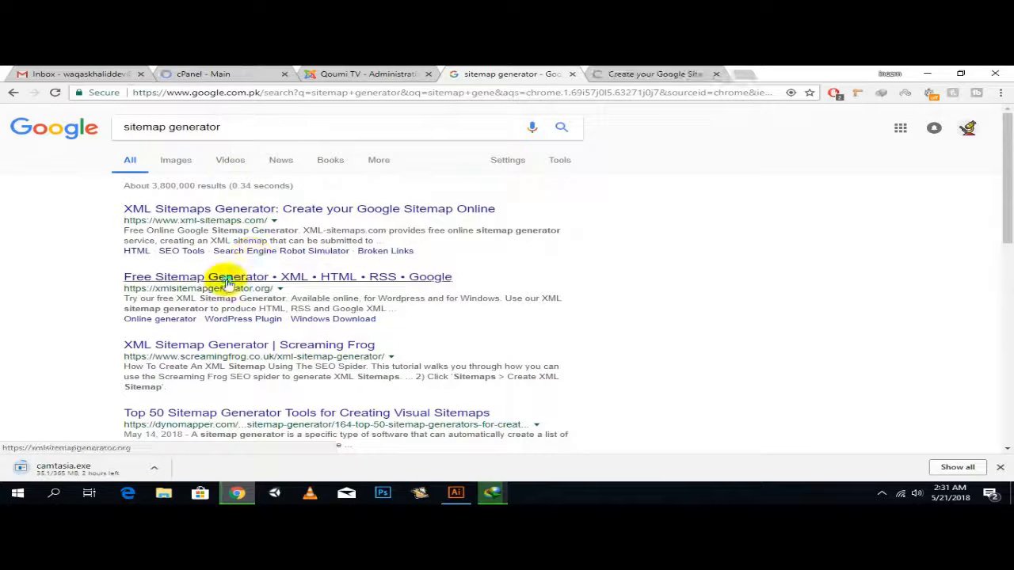
right_click(230, 277)
click(285, 289)
scroll(180, 341, down, 1)
scroll(181, 340, down, 1)
click(590, 73)
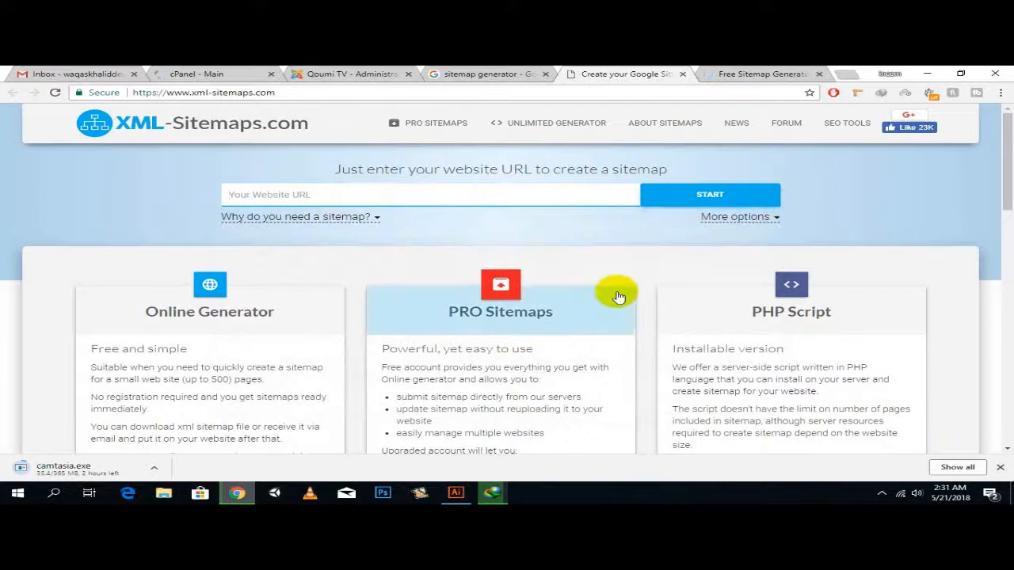
scroll(620, 298, down, 2)
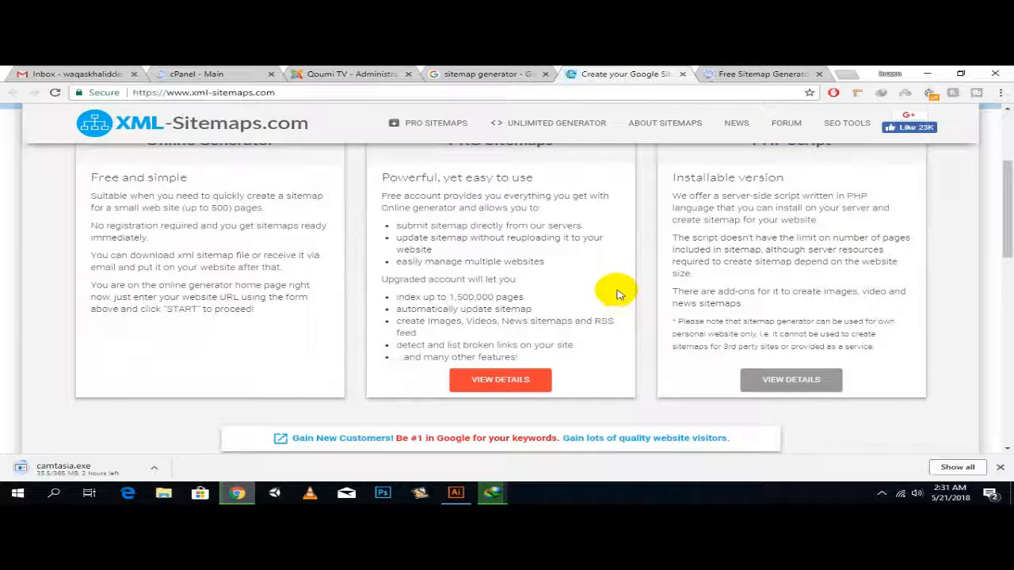
Step: Close both sitemap generator tabs and the search results tab, returning to the Qoumi TV administration
right_click(603, 73)
click(640, 72)
click(792, 75)
click(818, 74)
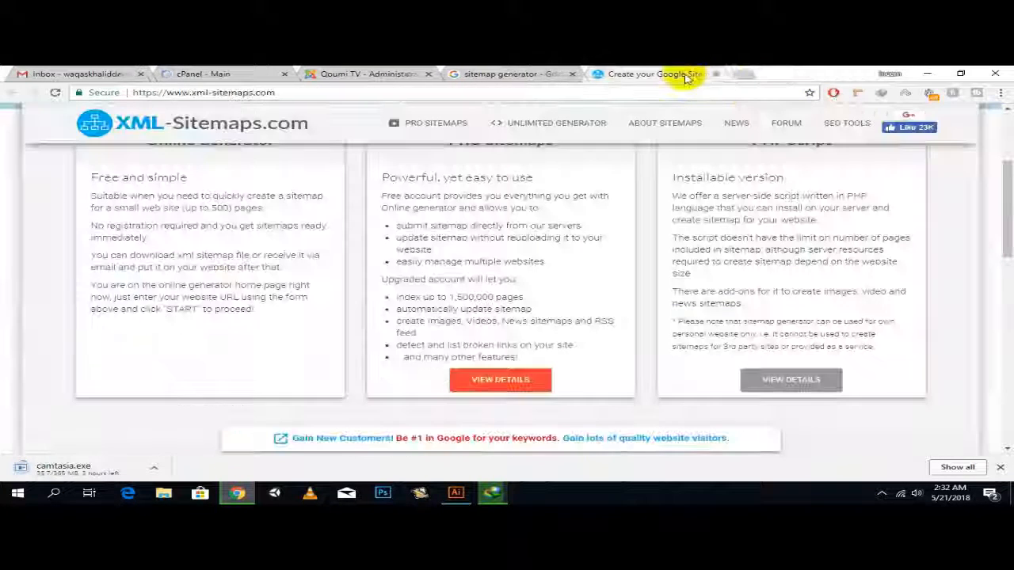
click(682, 73)
click(571, 74)
right_click(382, 73)
click(352, 73)
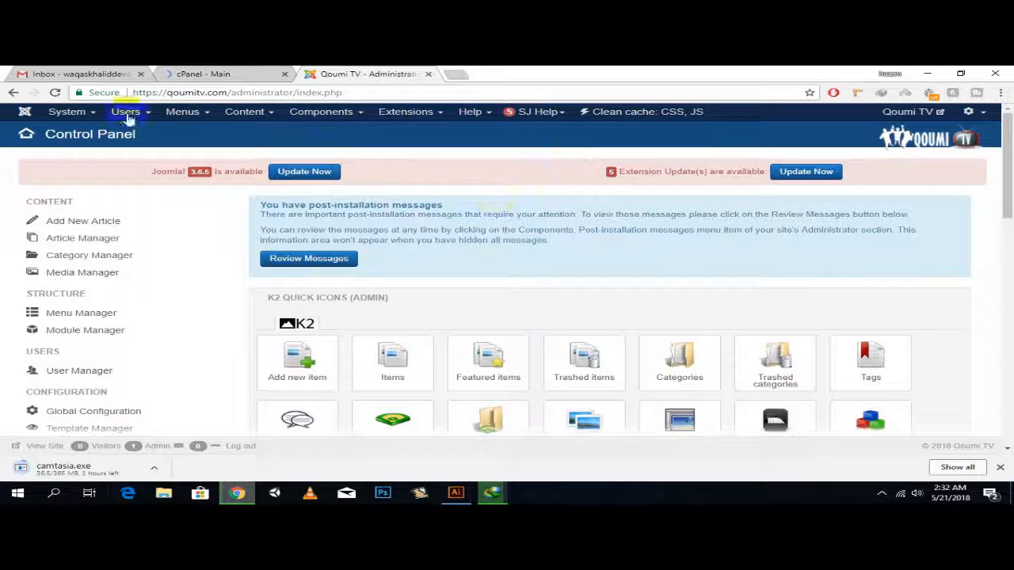
Step: Open the Xmap component in the Joomla administration, logging back in with the prefilled credentials
click(331, 116)
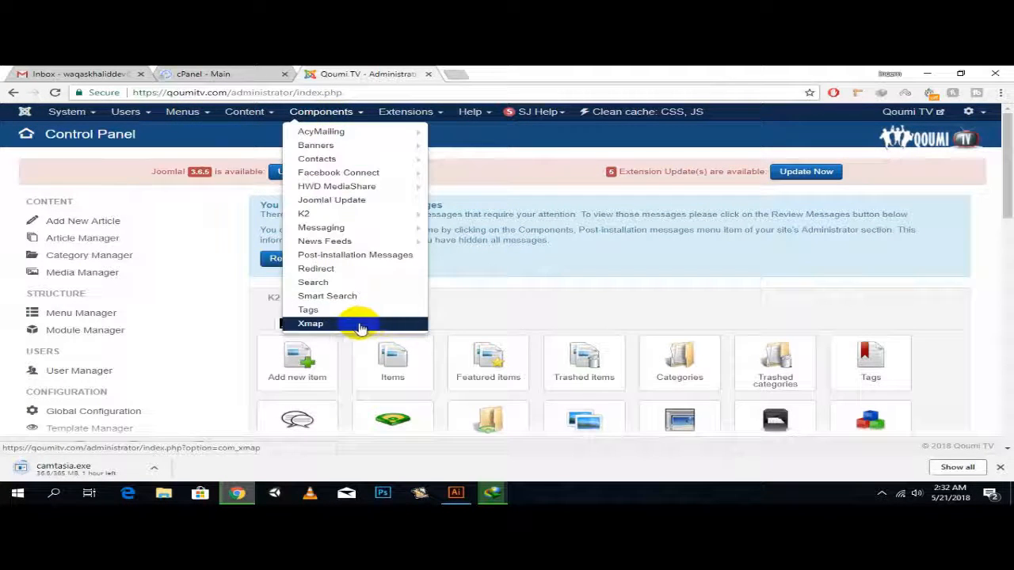
click(361, 326)
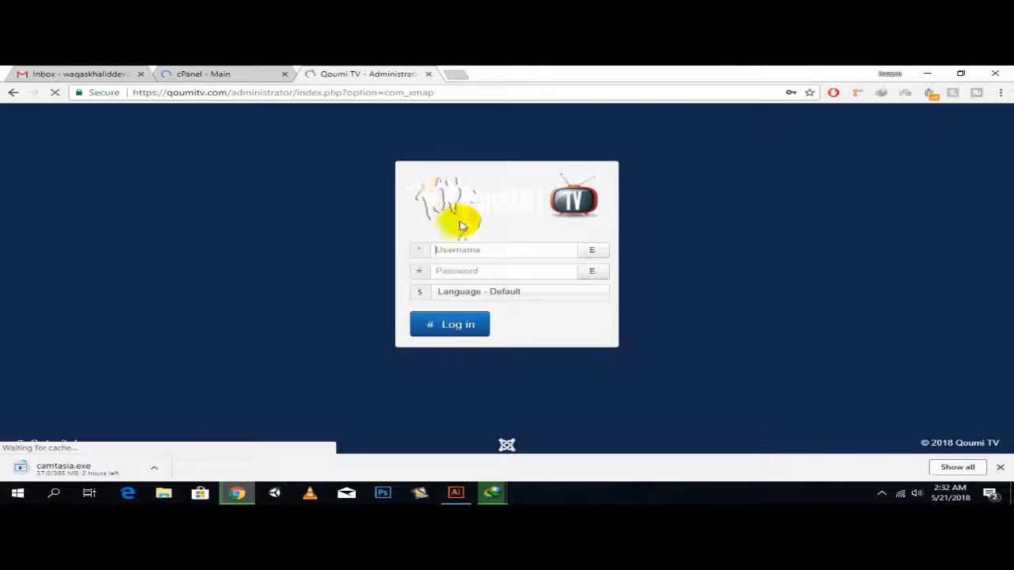
click(460, 324)
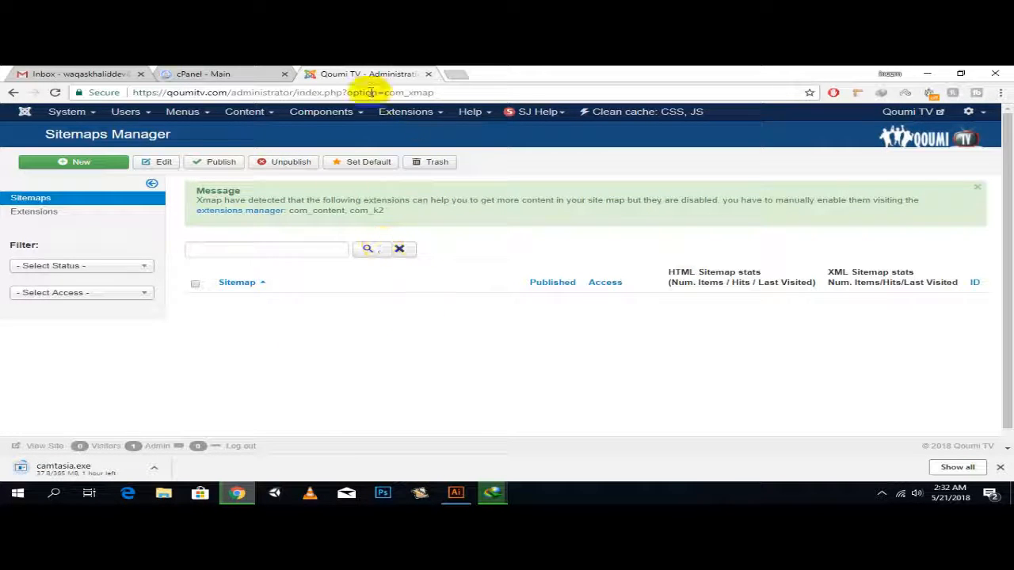
Step: Create a new sitemap in Xmap and title it "Qoumi TV sitemap"
click(321, 111)
click(363, 332)
click(79, 161)
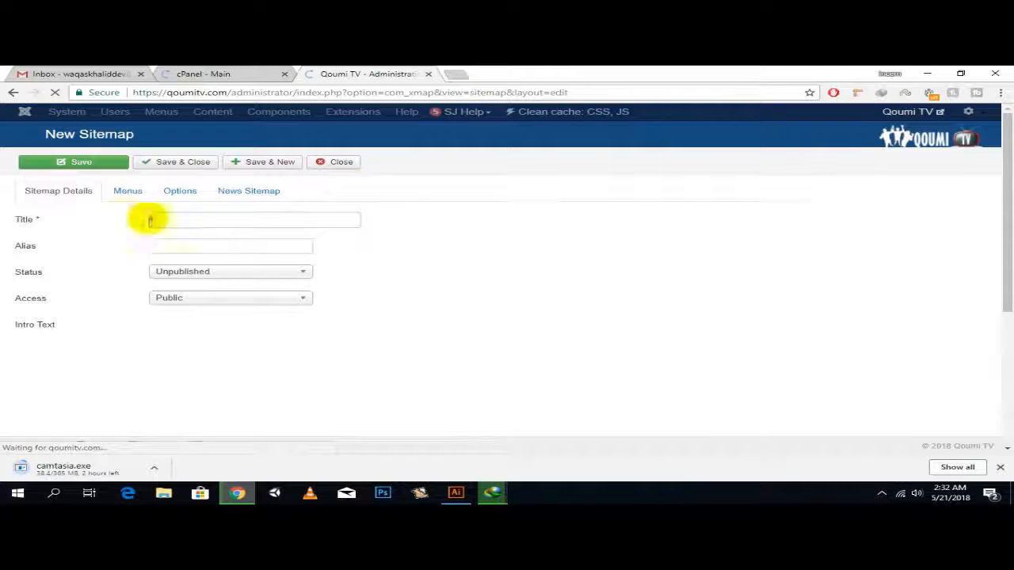
click(274, 221)
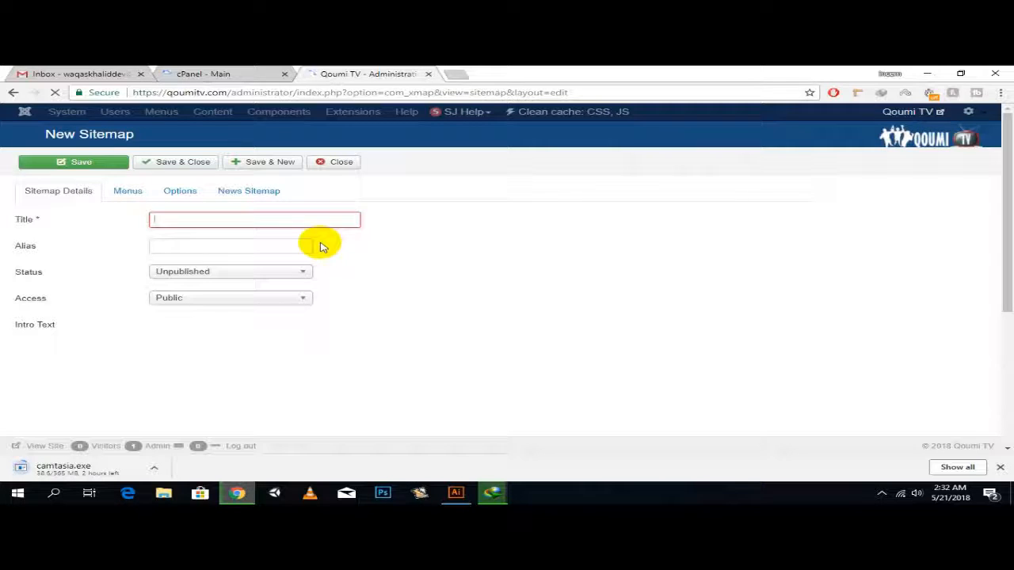
text(sitemap)
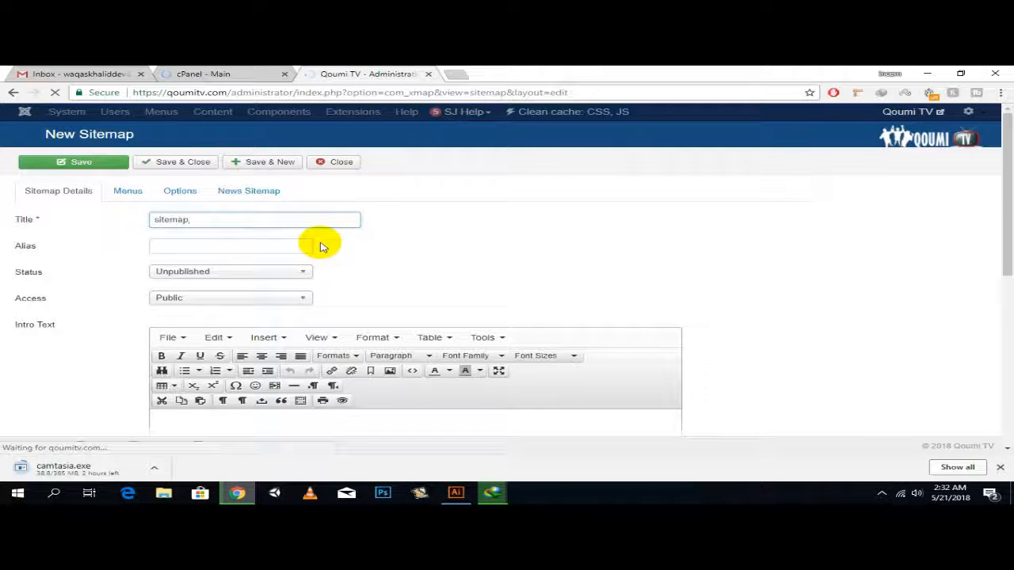
text(Qoumi TV)
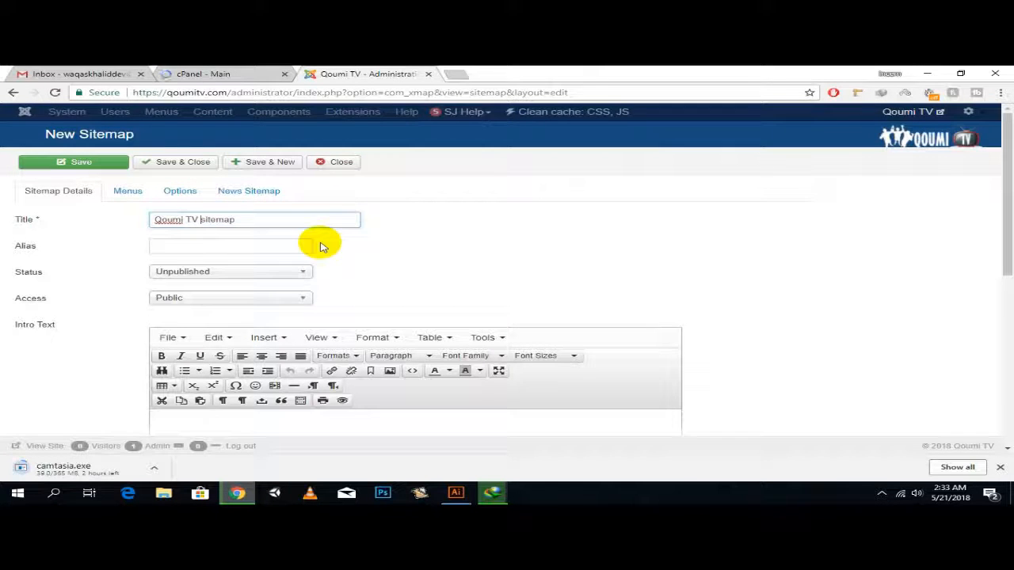
Step: Set the new sitemap's status to Published and review its remaining details, leaving the alias and intro text empty
click(297, 246)
click(265, 272)
click(190, 290)
scroll(102, 299, down, 3)
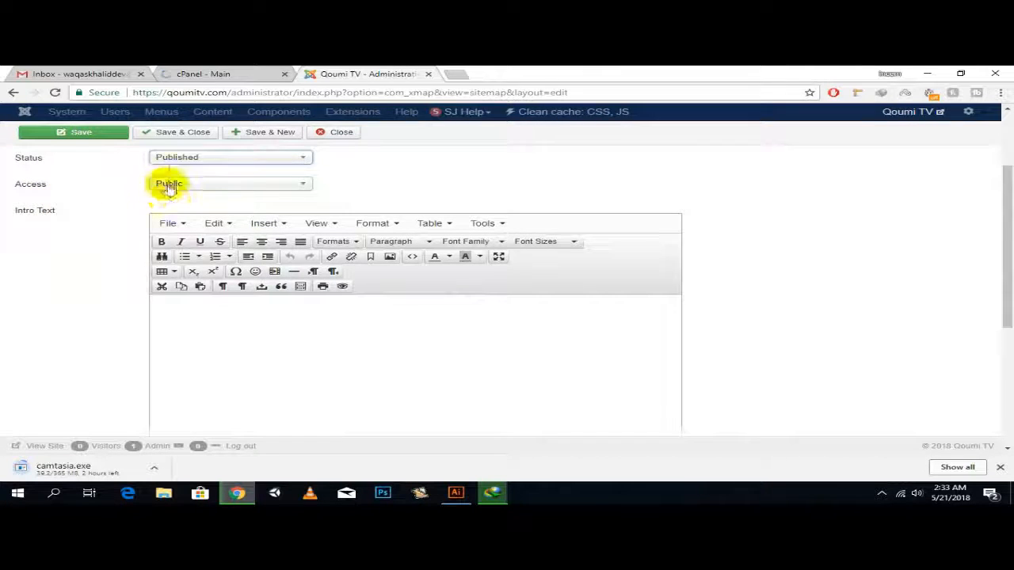
scroll(309, 247, down, 5)
scroll(211, 292, up, 5)
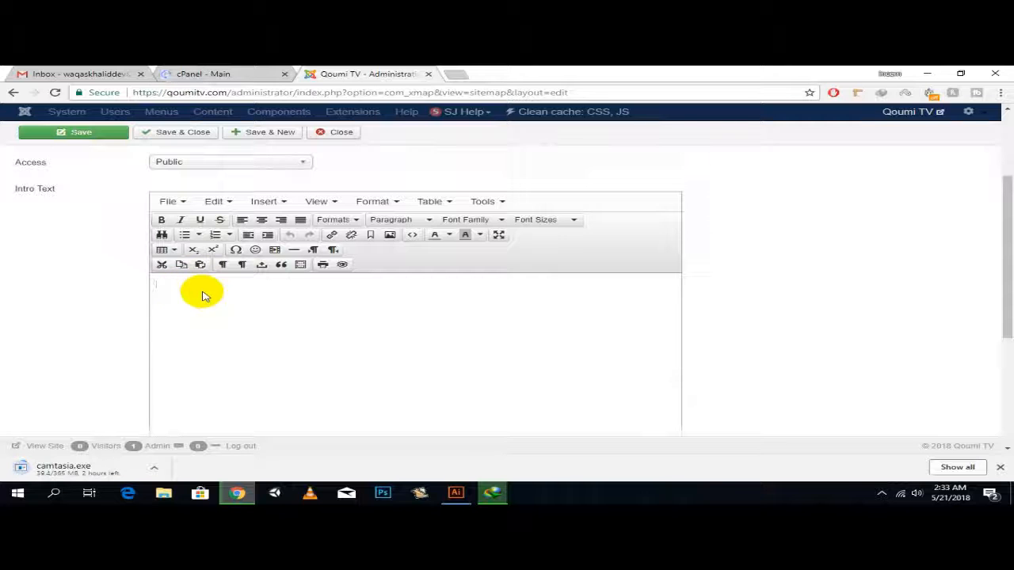
scroll(190, 295, up, 3)
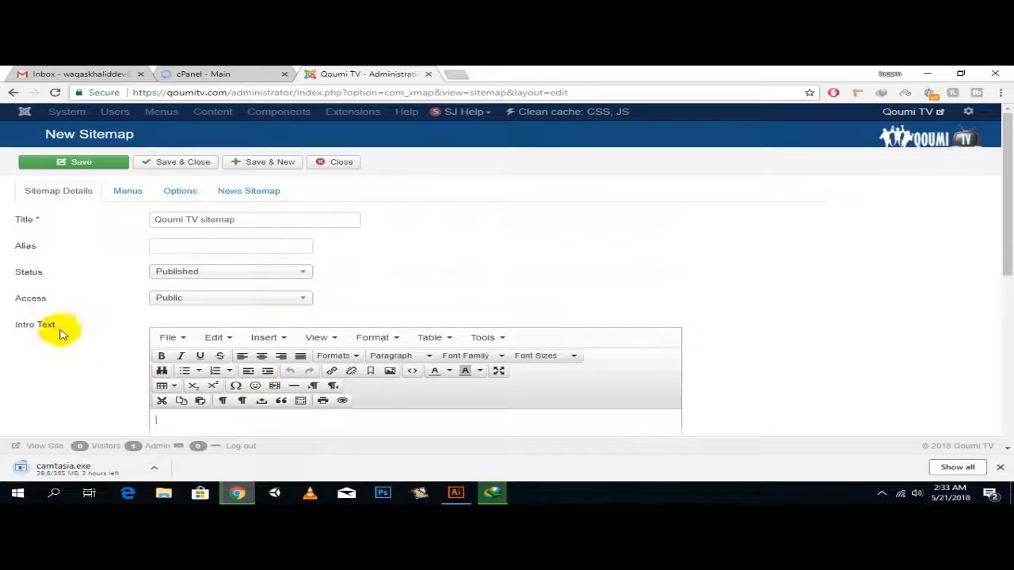
Step: Include the Menu - English menu in the sitemap and set its priority to 0.9
click(129, 190)
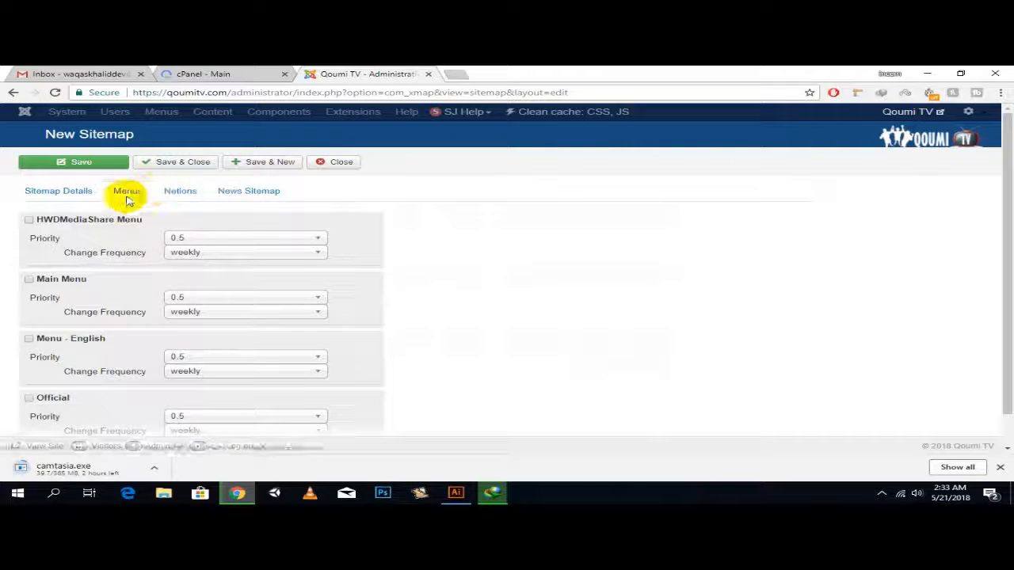
scroll(193, 220, down, 1)
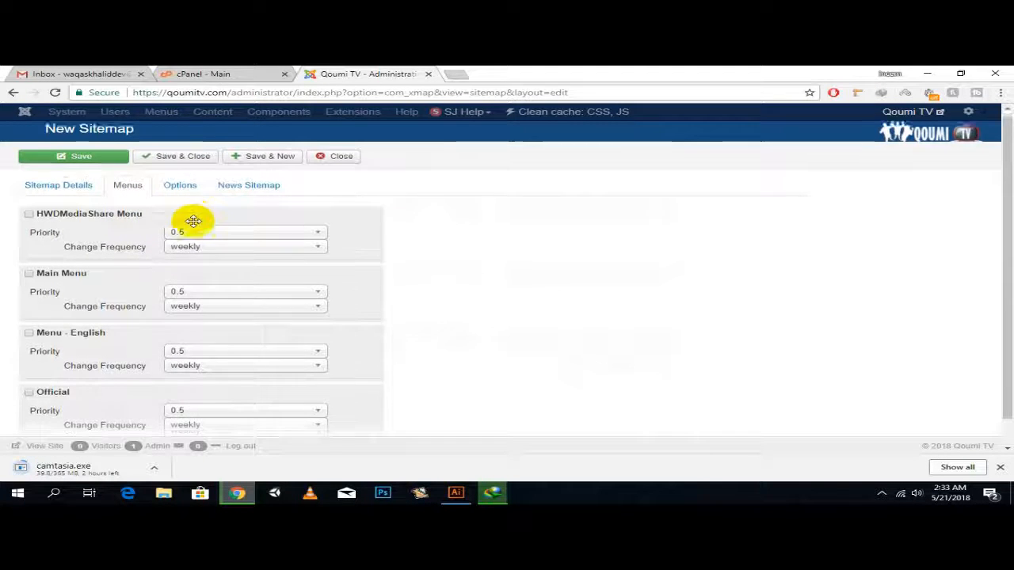
scroll(392, 244, up, 1)
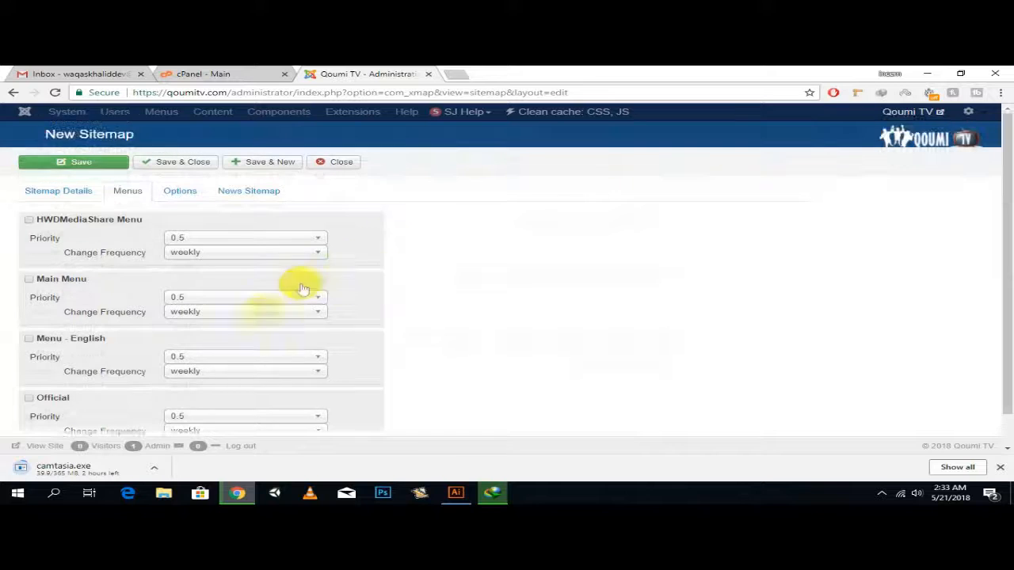
scroll(351, 256, down, 1)
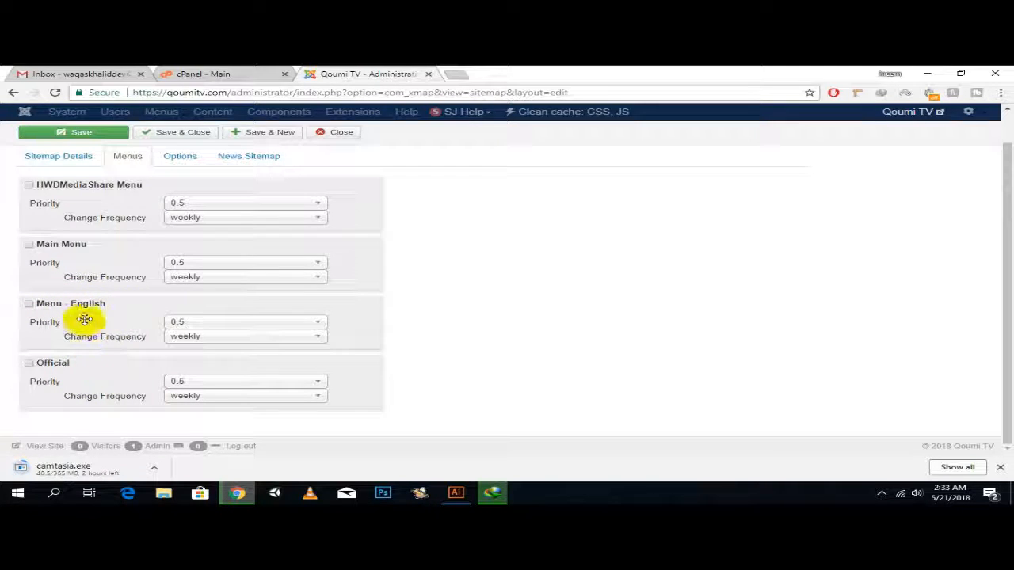
click(27, 305)
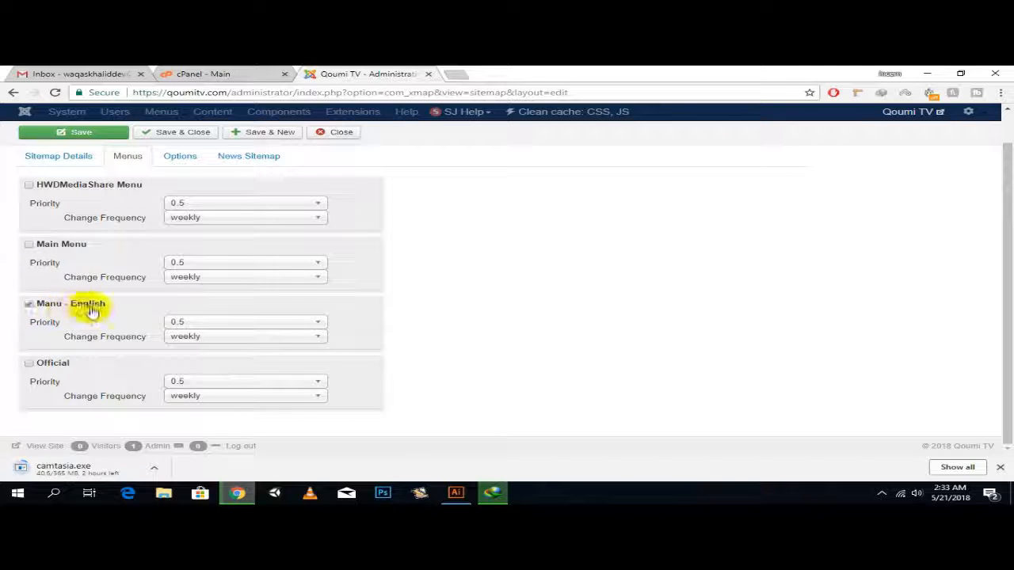
click(300, 326)
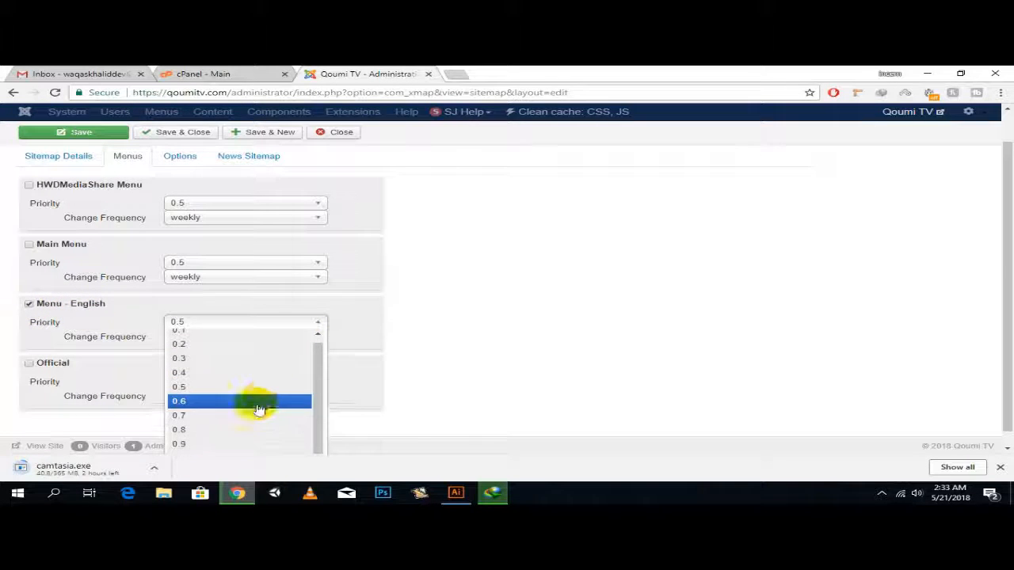
click(190, 444)
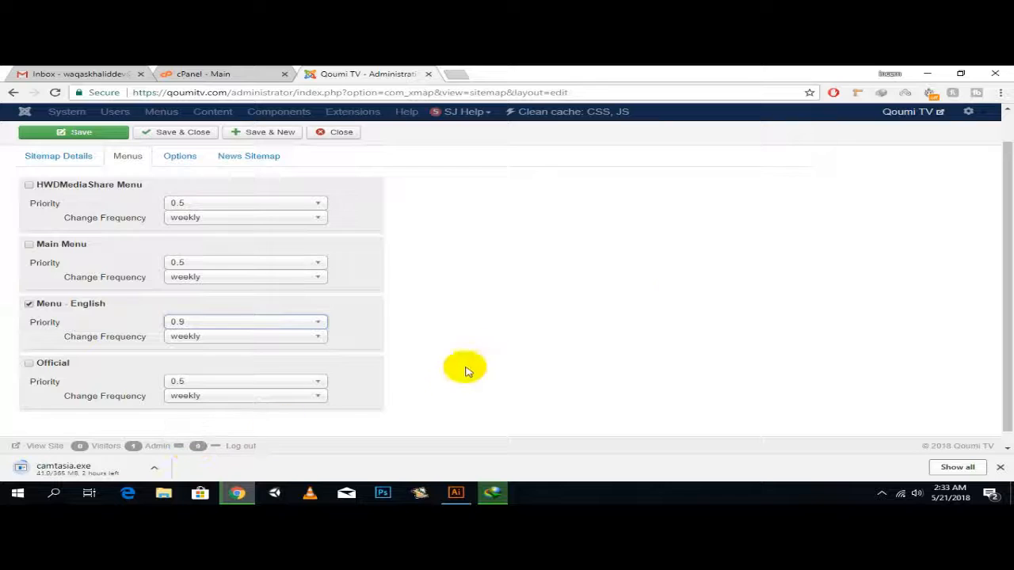
Step: Try a priority of 1 for Menu - English and set it back to 0.9
scroll(685, 294, down, 1)
click(308, 308)
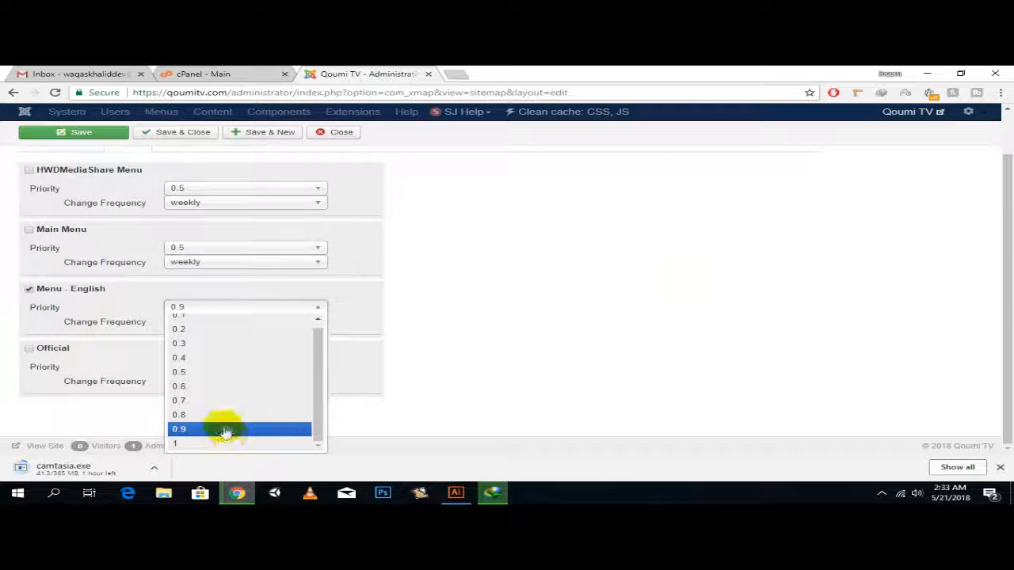
click(191, 445)
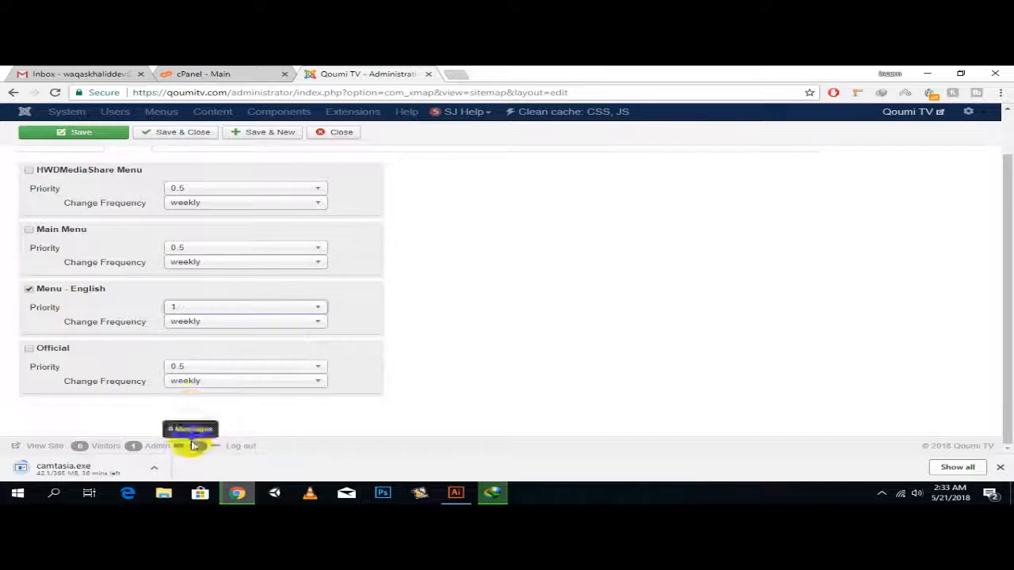
click(211, 311)
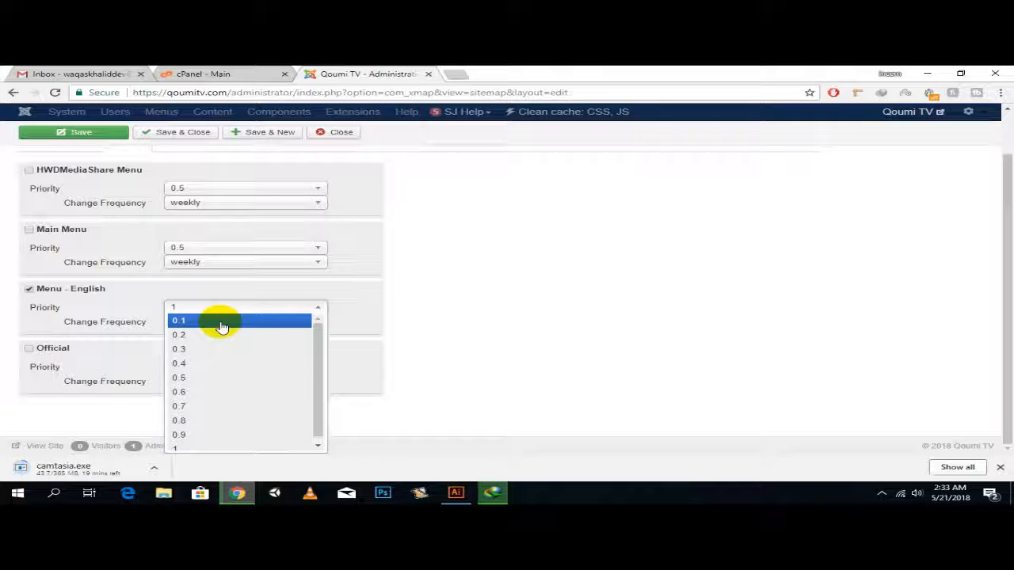
click(208, 435)
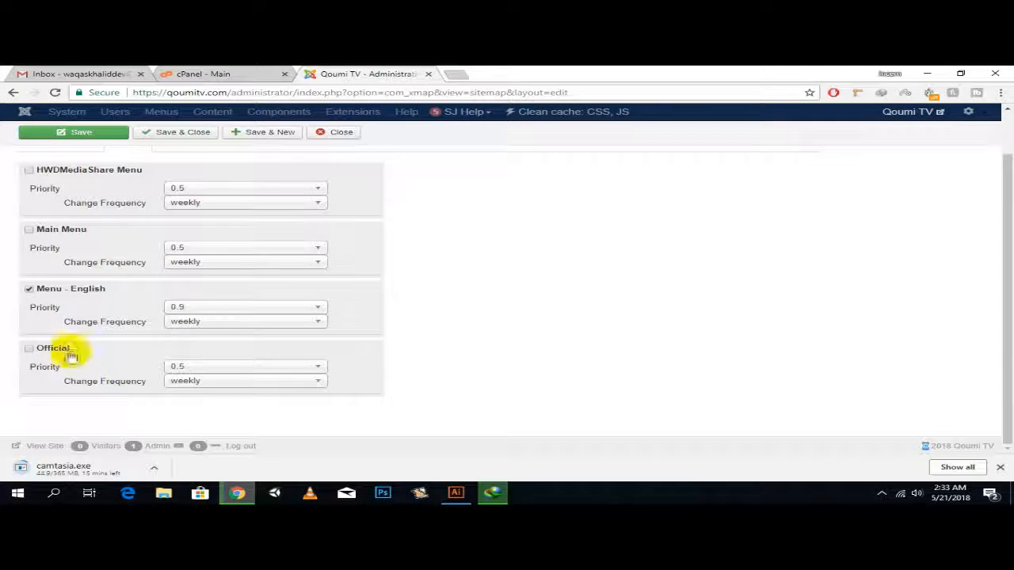
click(227, 309)
click(516, 335)
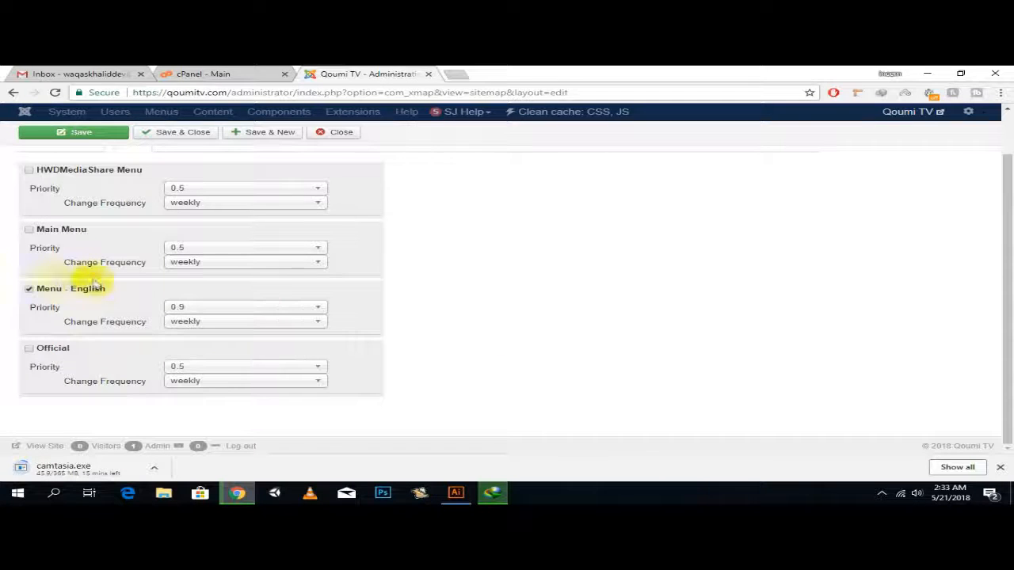
Step: Include the Official menu in the sitemap and set its priority to 0.8, dismissing the download manager dialogs
click(59, 348)
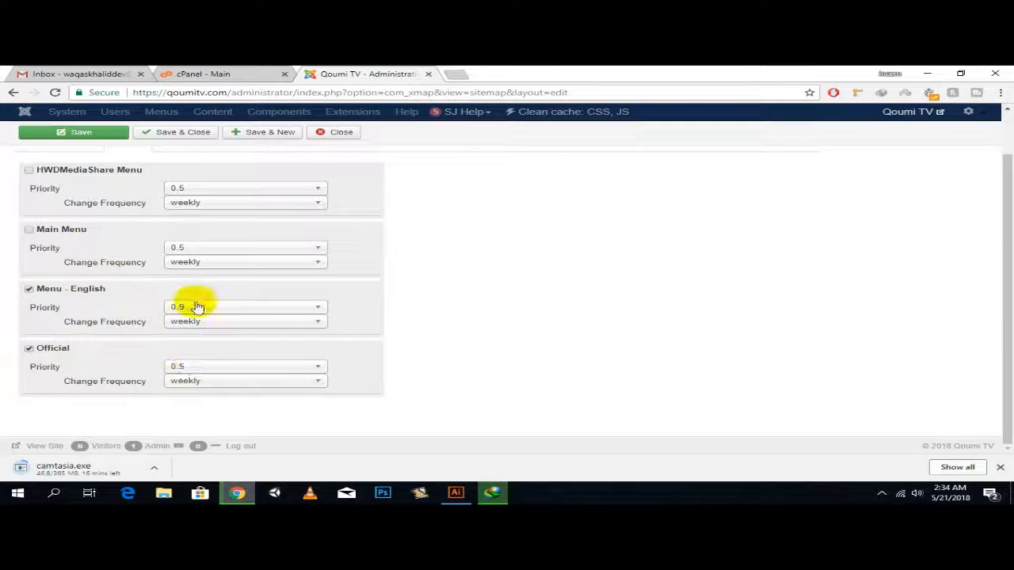
click(219, 367)
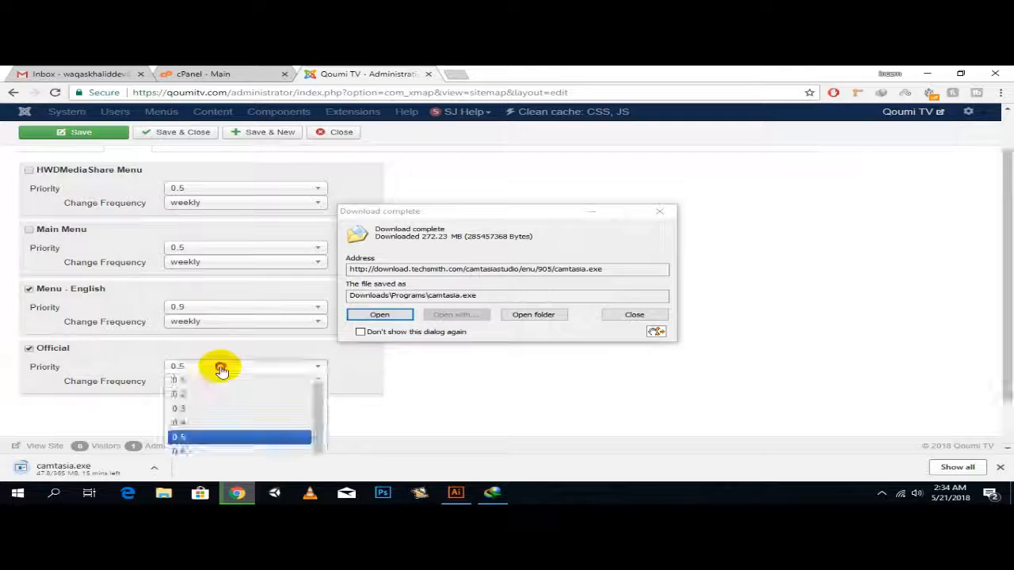
click(396, 315)
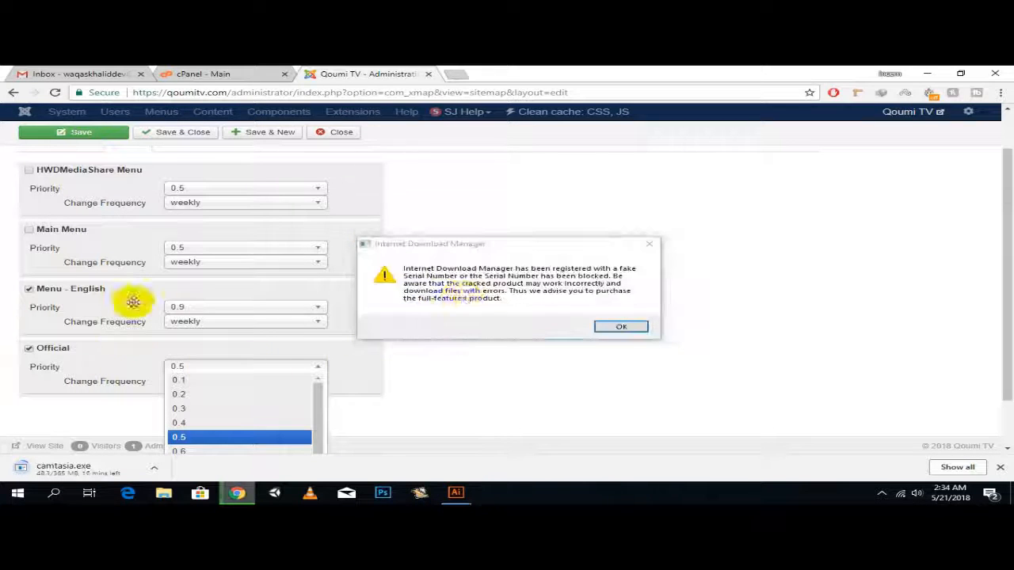
click(649, 243)
click(269, 366)
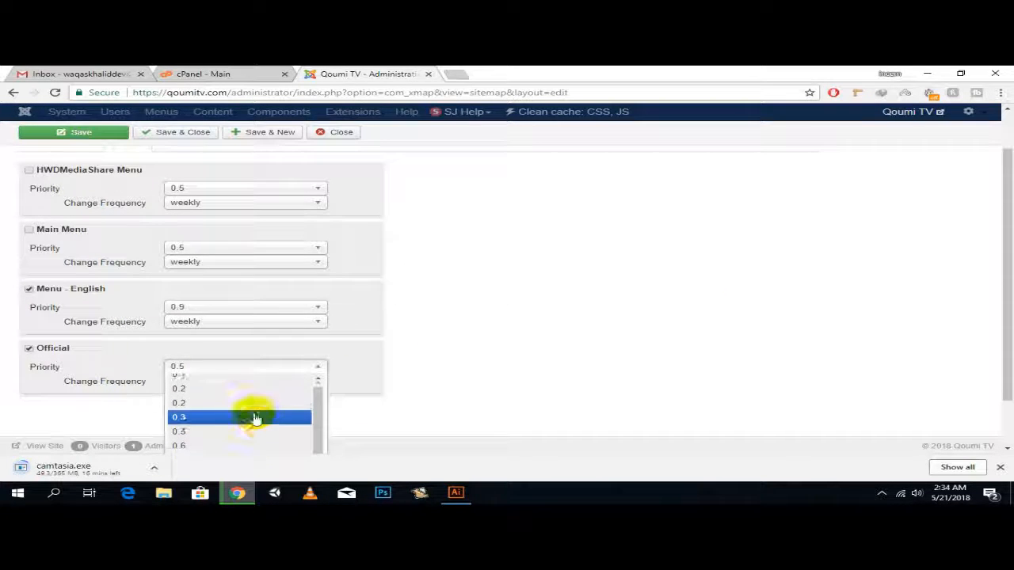
scroll(362, 414, down, 1)
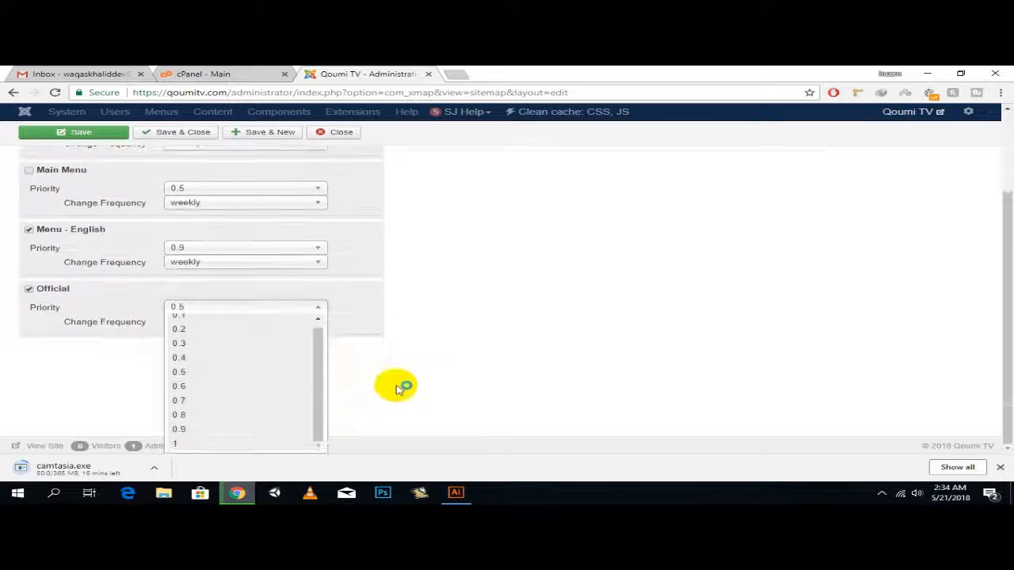
click(219, 414)
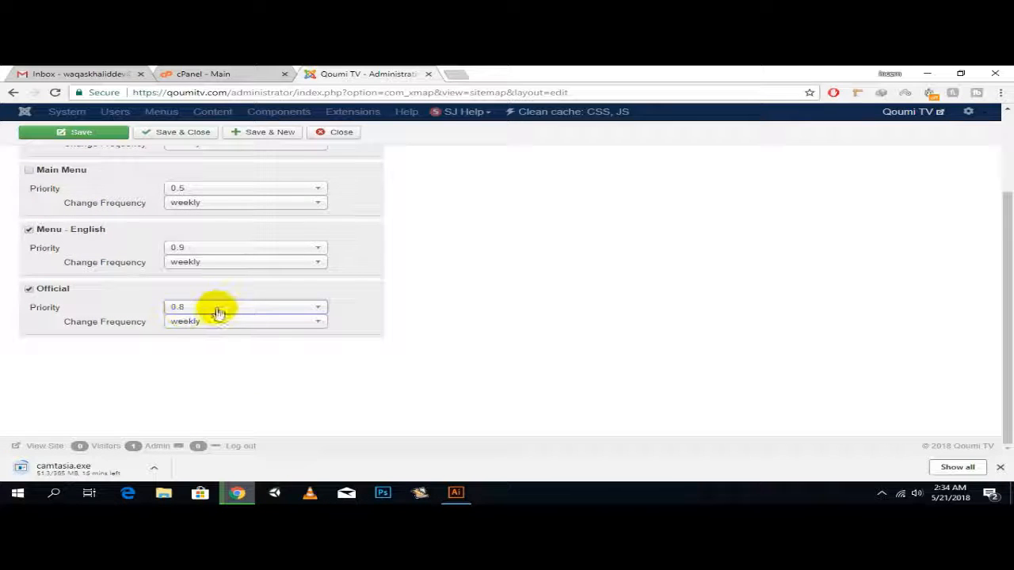
scroll(433, 329, up, 2)
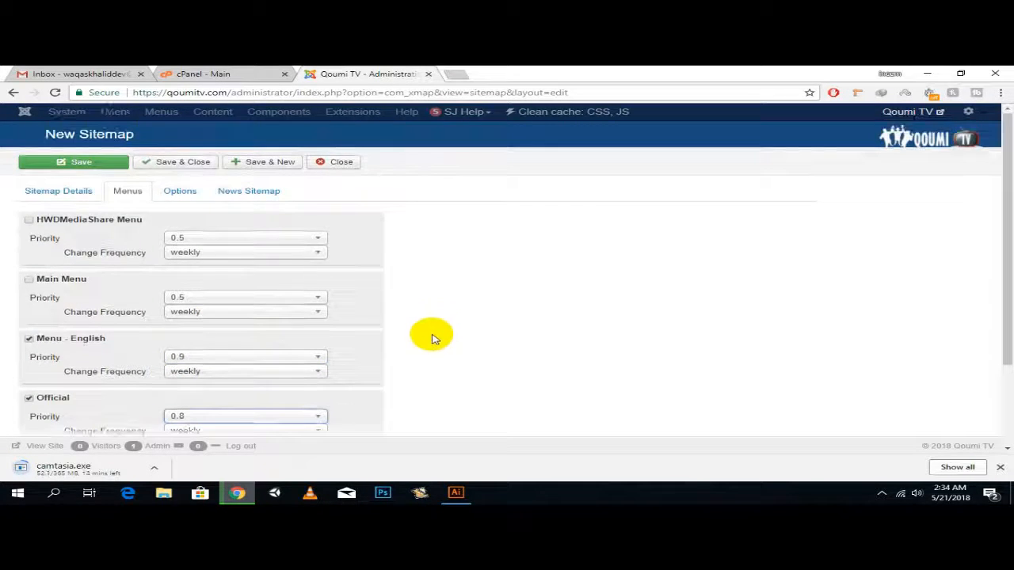
Step: Review the sitemap's display options and news publication settings, leaving them at their defaults, and save and close the sitemap
click(179, 194)
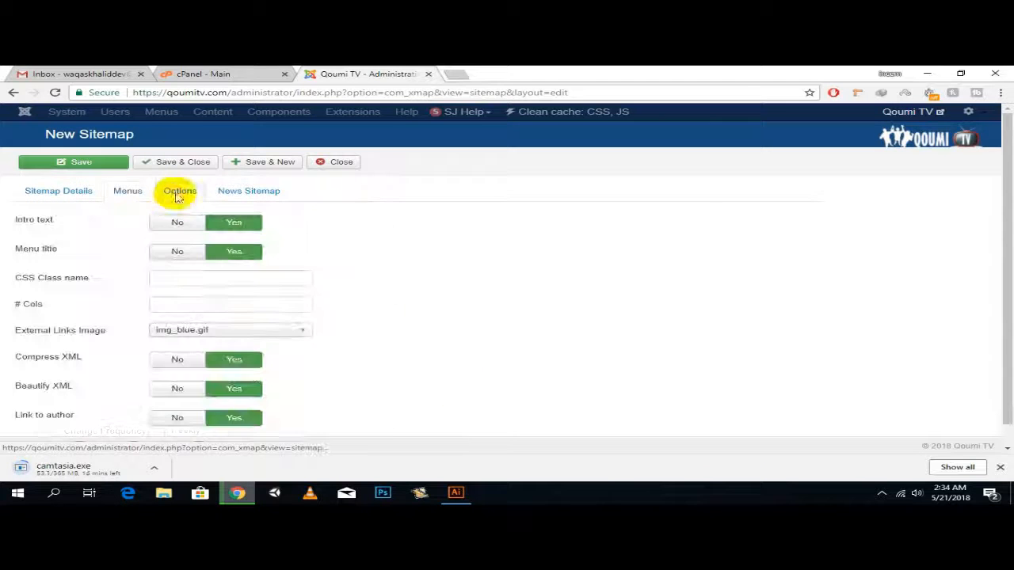
scroll(101, 252, down, 1)
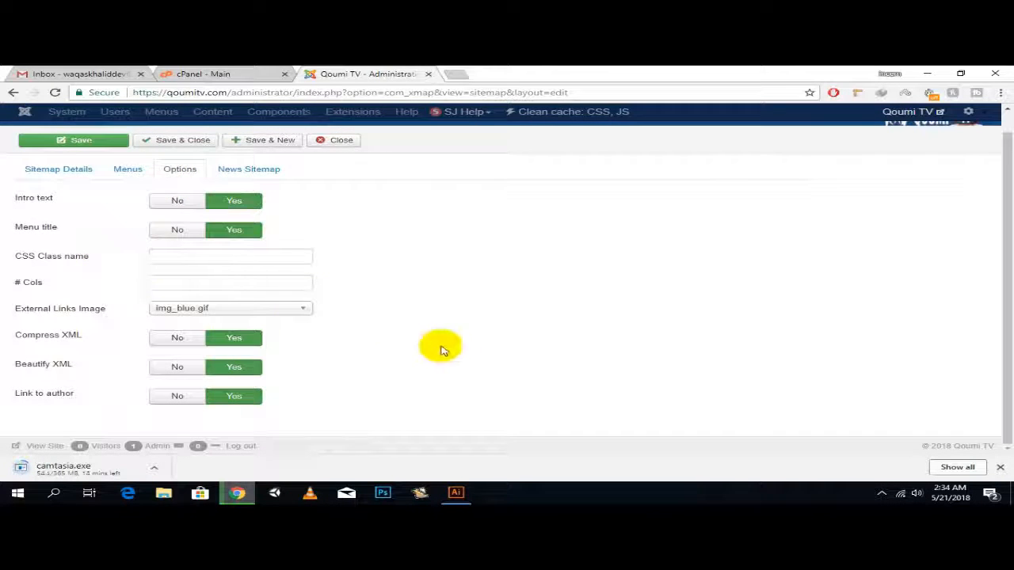
scroll(427, 358, up, 1)
click(265, 192)
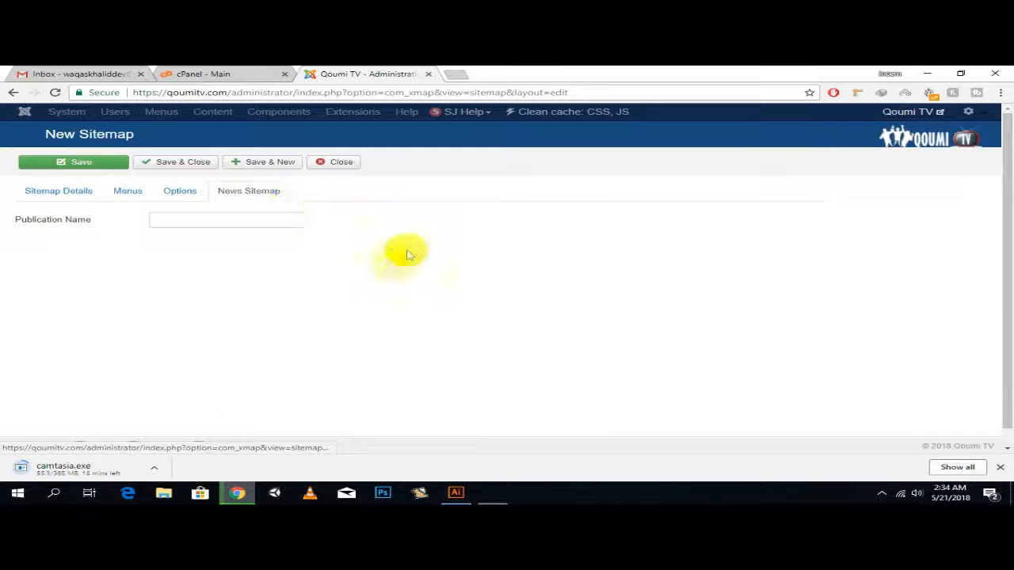
click(166, 191)
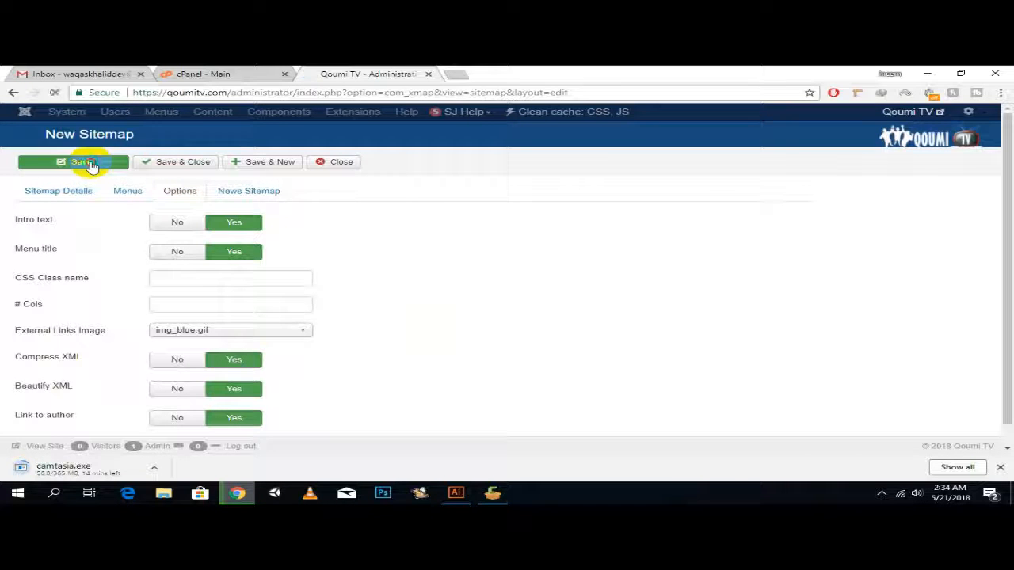
click(172, 162)
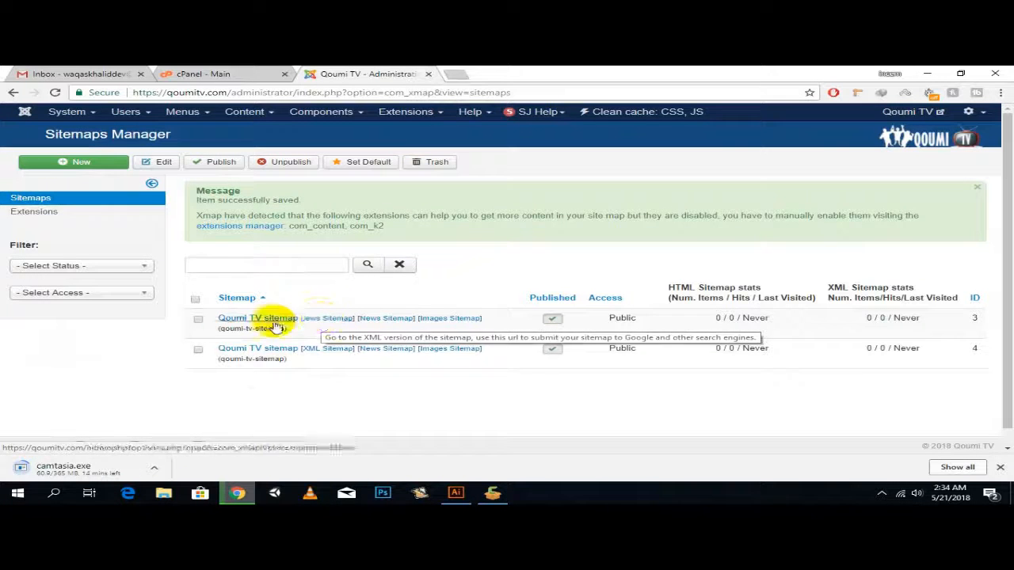
Step: Open the XML version of the first Qoumi TV sitemap and examine its URL list and page address
click(310, 320)
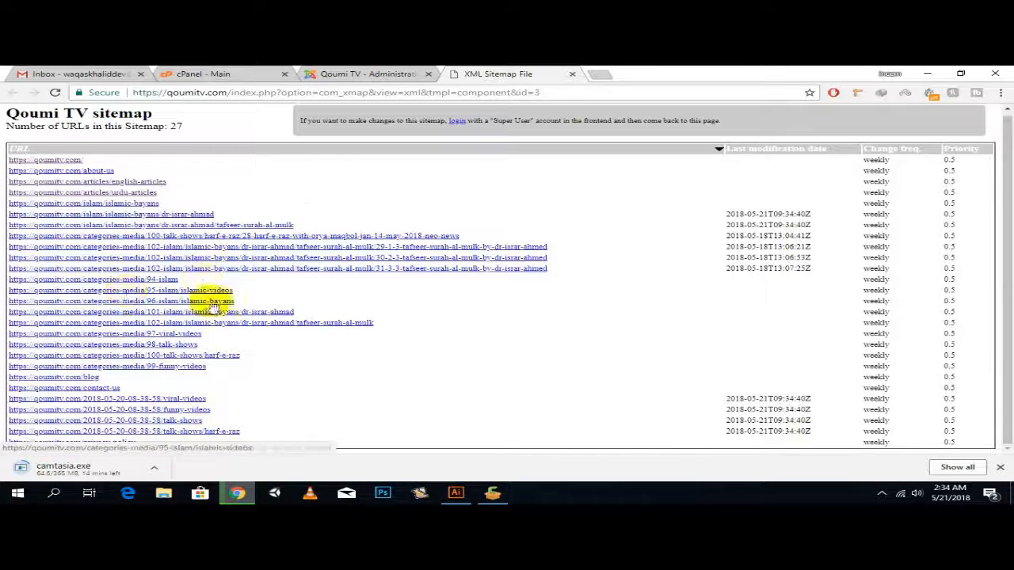
click(404, 92)
click(575, 96)
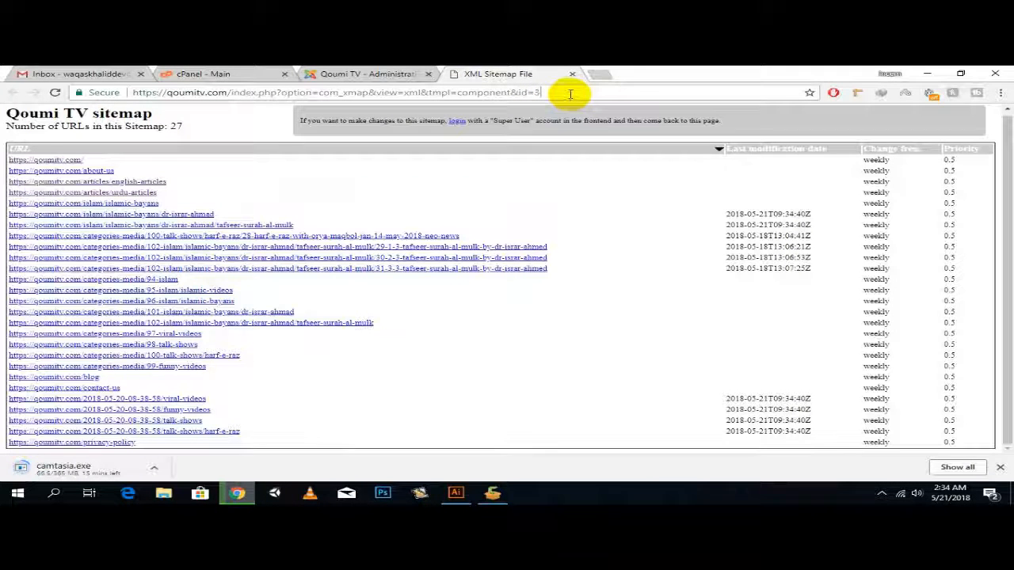
right_click(501, 74)
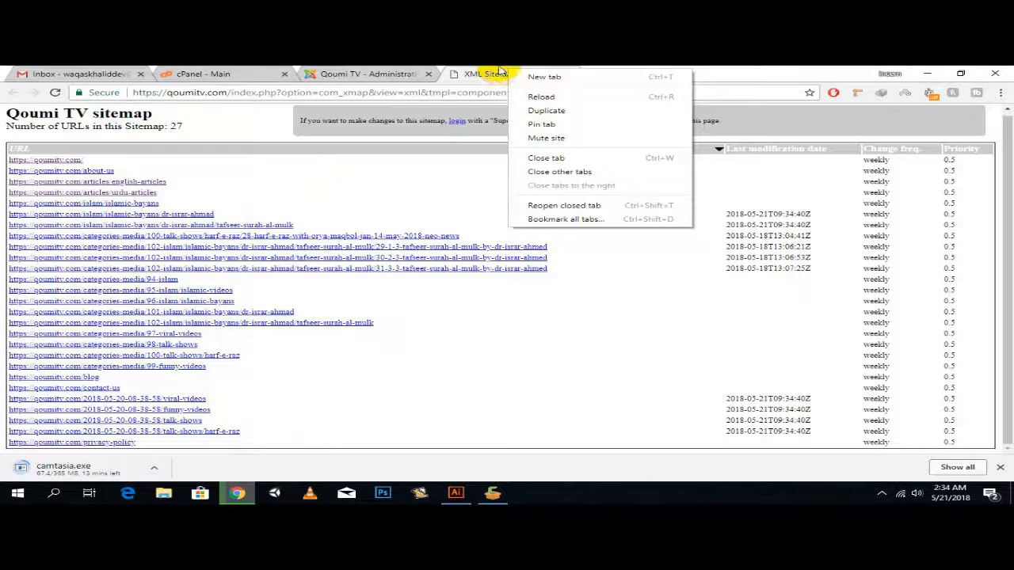
click(497, 72)
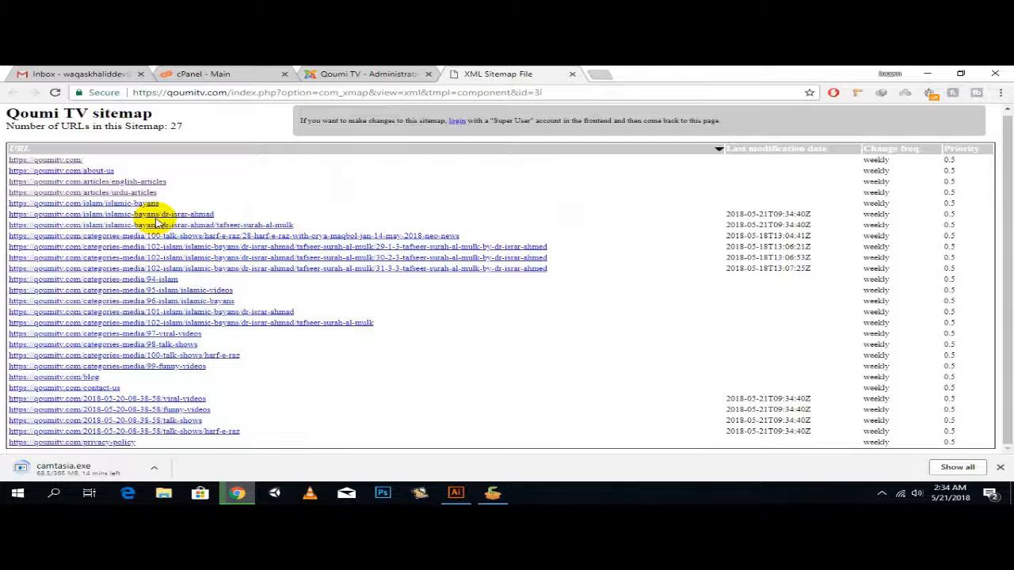
Step: Open the site's front end in a separate tab, and bring up the Official menu's items in the administrator
drag(345, 71, 499, 73)
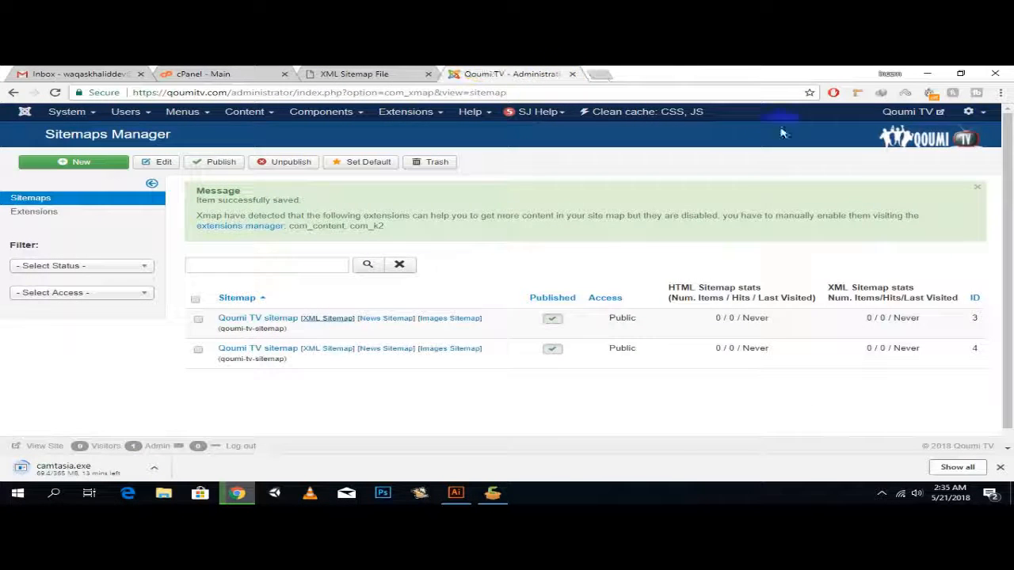
click(920, 114)
click(519, 72)
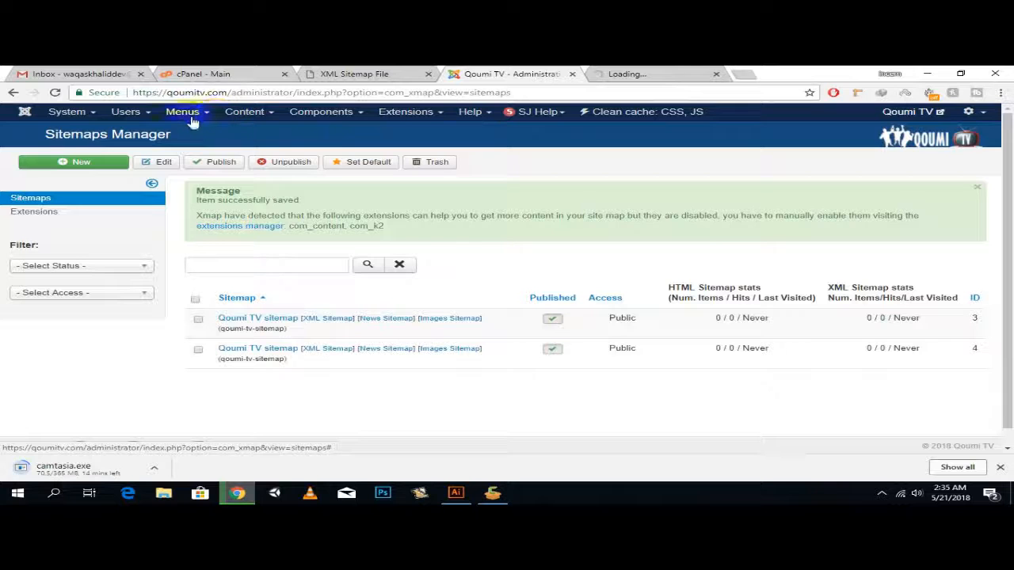
click(264, 116)
mouse_move(186, 115)
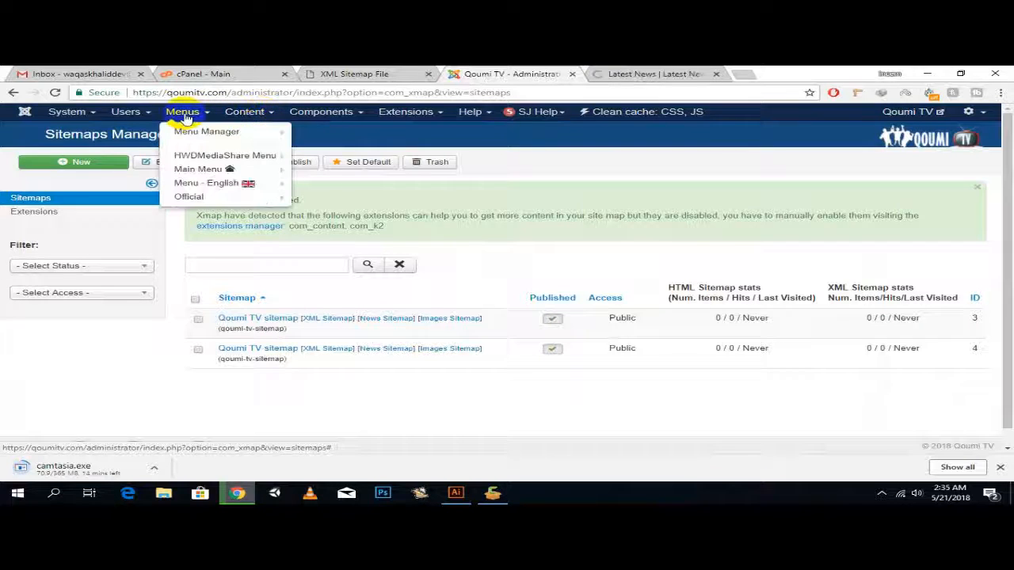
click(196, 200)
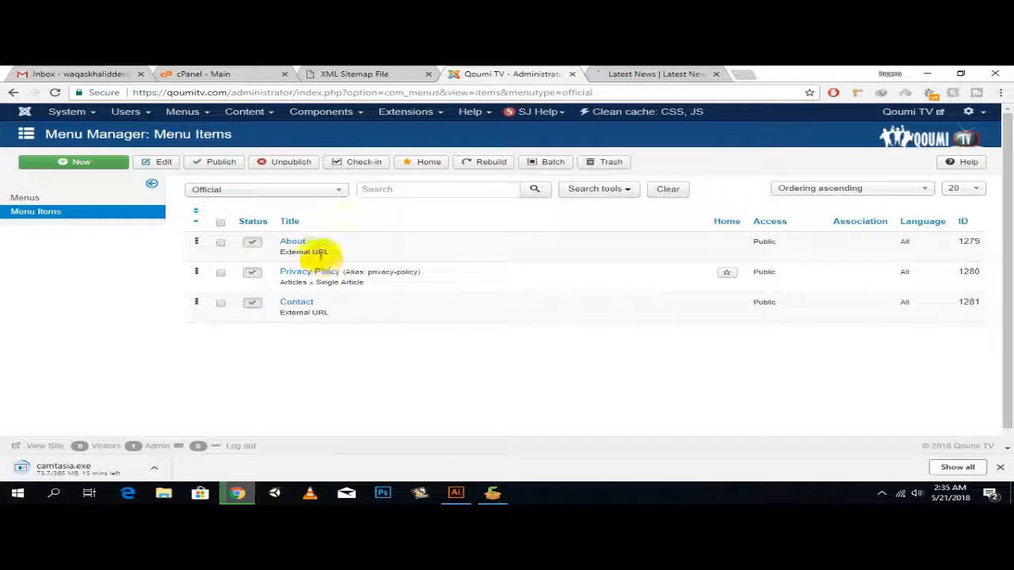
Step: Create a new item in the Official menu with Xmap's HTML Site map as its menu item type
click(97, 163)
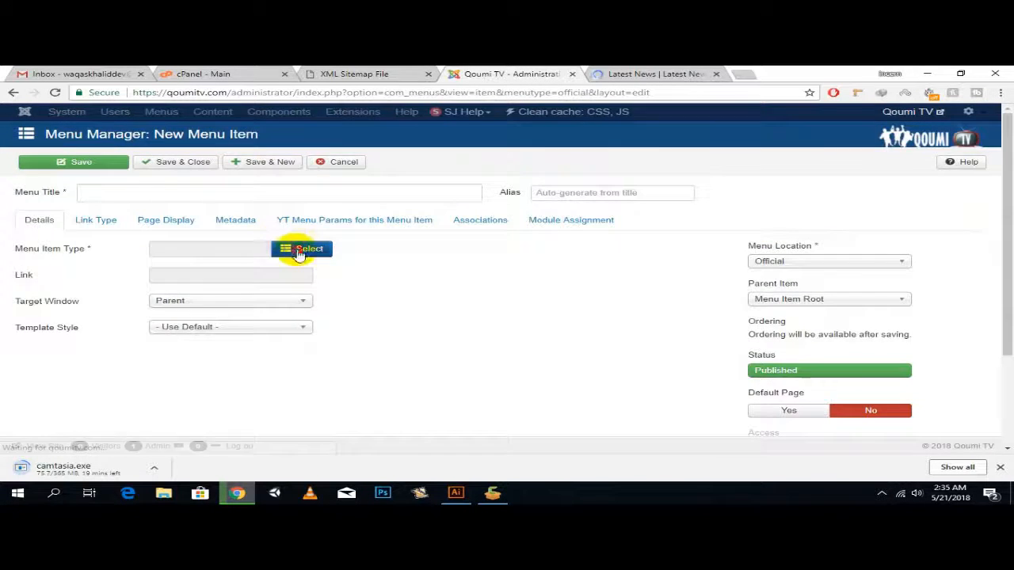
click(298, 251)
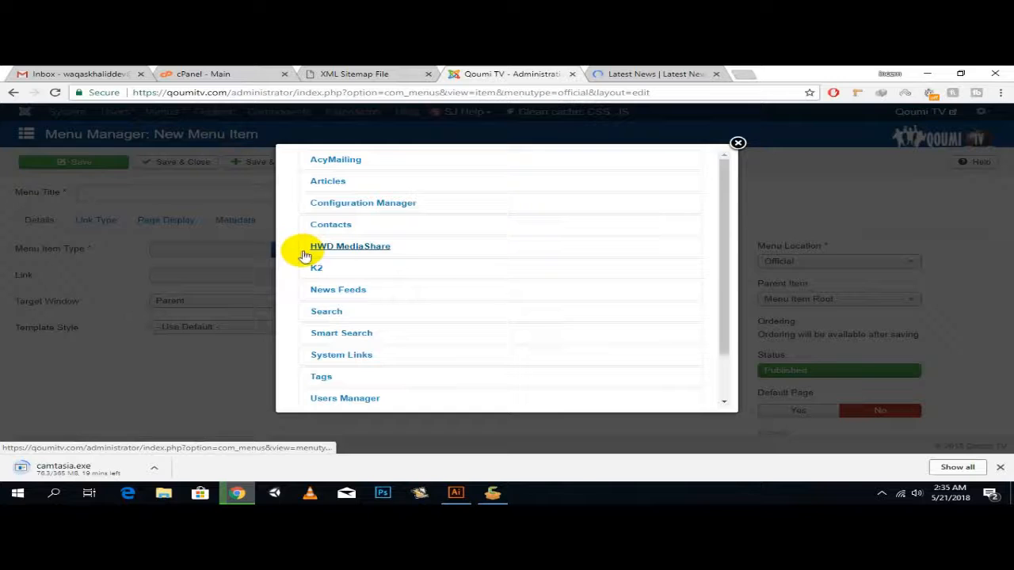
scroll(349, 253, down, 2)
click(334, 387)
scroll(419, 333, down, 1)
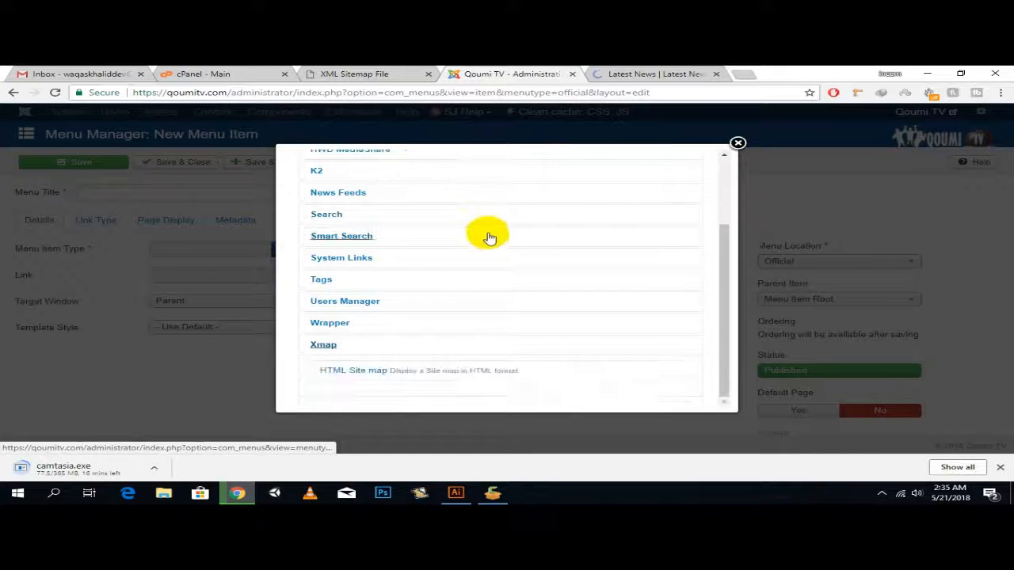
click(355, 377)
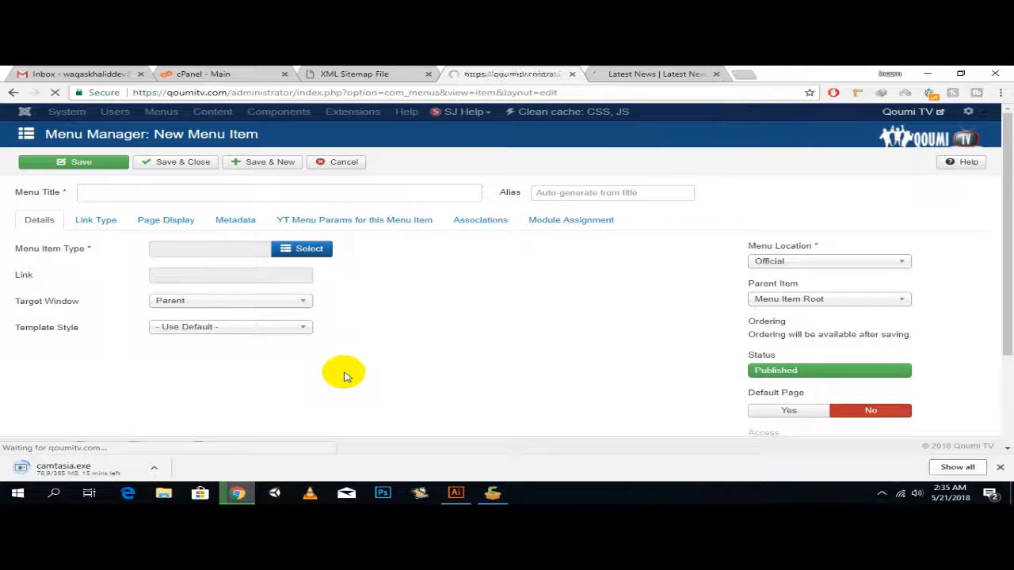
Step: Link the new menu item to the Qoumi TV sitemap, title it "Sitemap", and save and close it
click(299, 279)
click(245, 287)
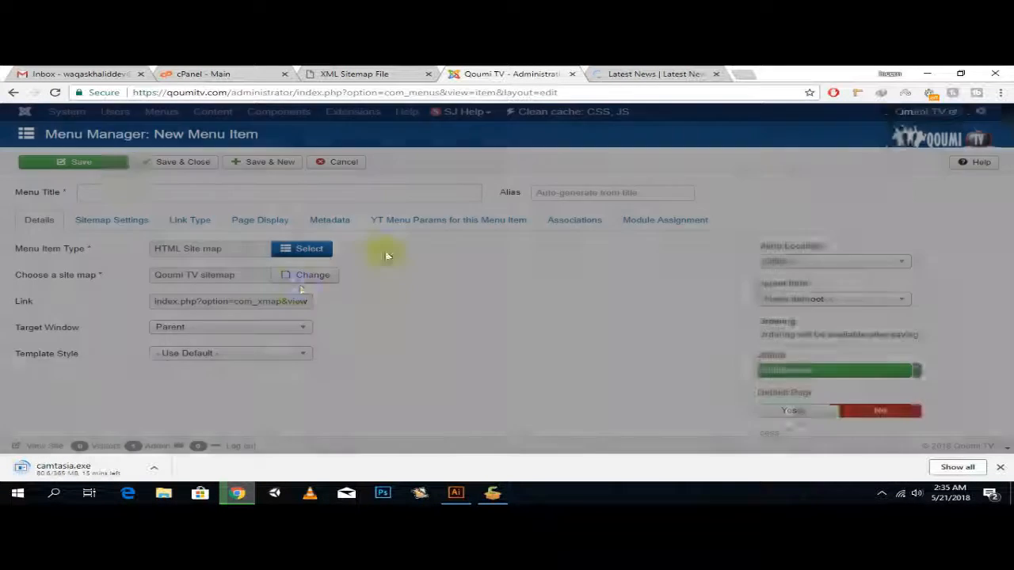
click(125, 193)
text(Sitemap)
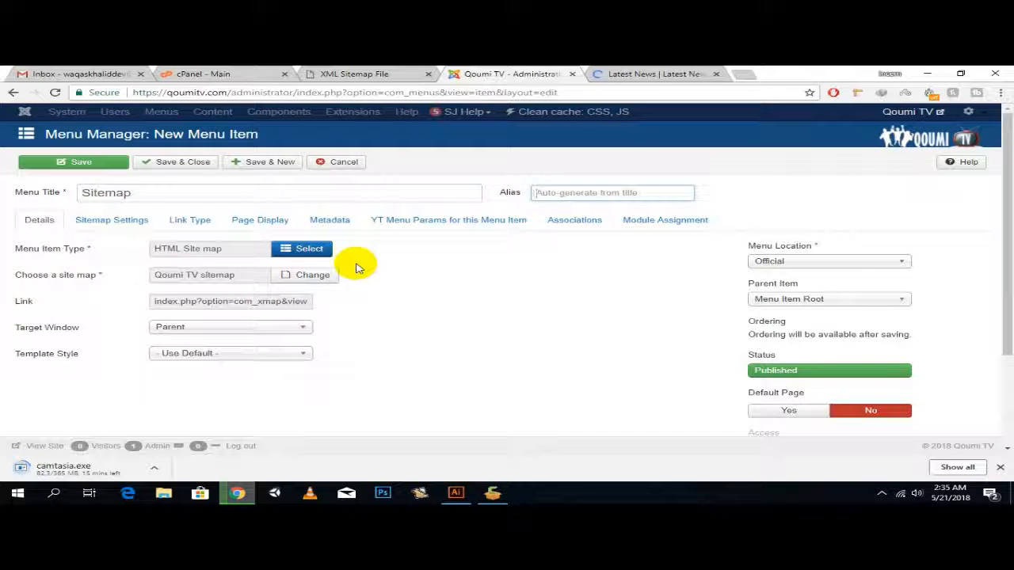
click(199, 163)
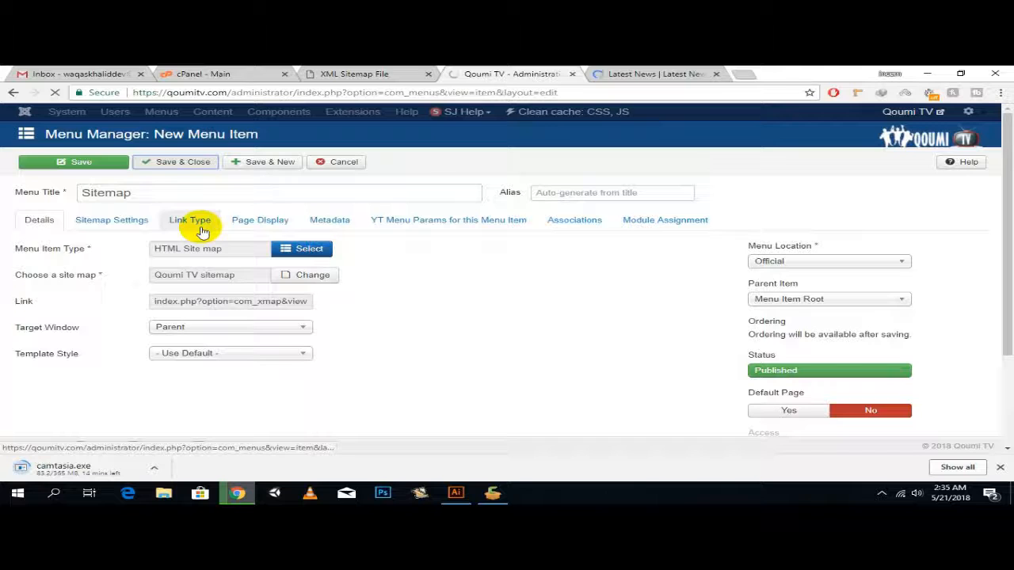
Step: Open the Sitemap page from the Official links on the site's front end and examine its listed links
click(907, 112)
click(476, 74)
click(586, 74)
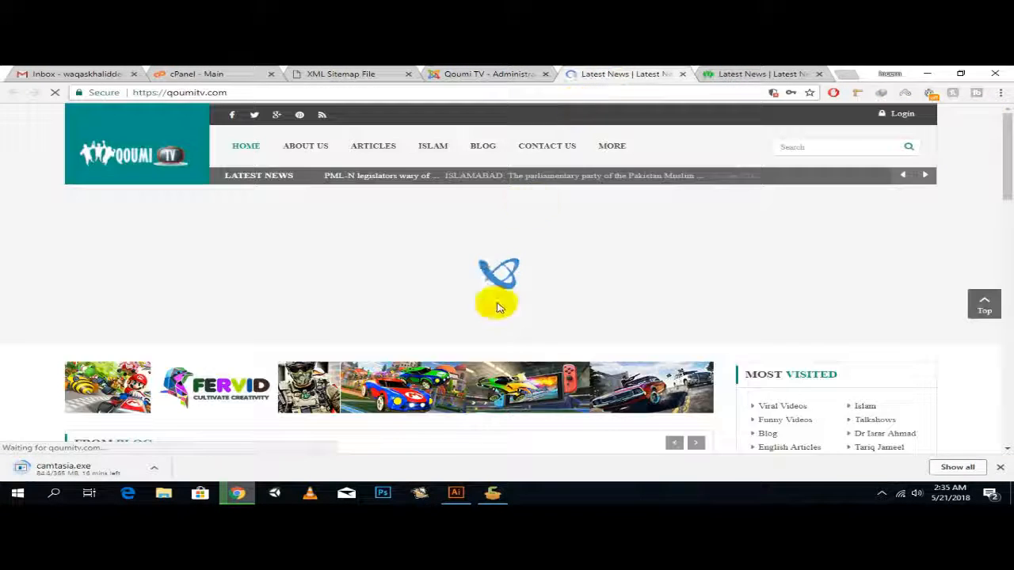
scroll(491, 317, down, 15)
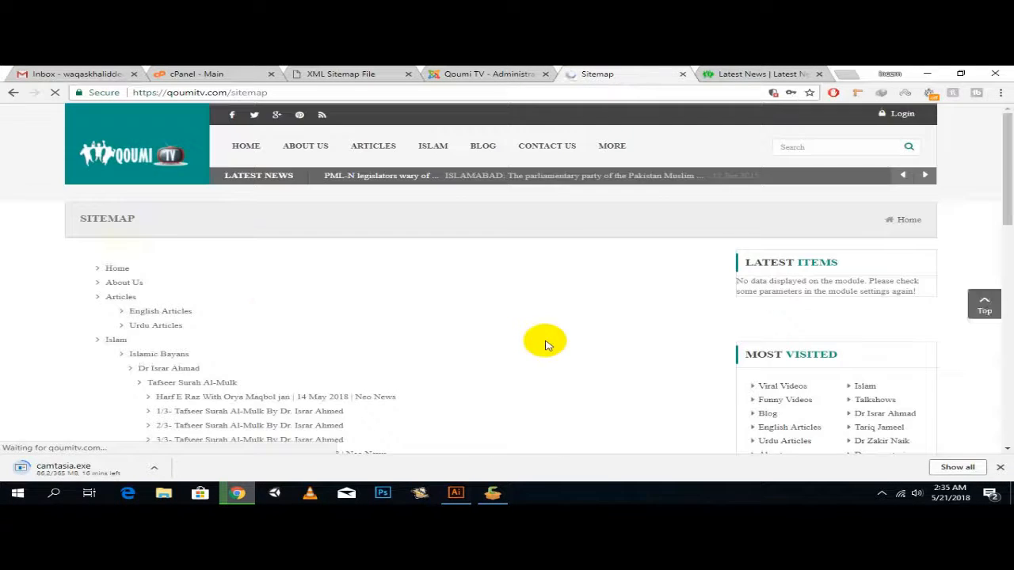
scroll(101, 227, down, 6)
scroll(227, 303, down, 3)
scroll(227, 306, up, 7)
scroll(183, 255, up, 2)
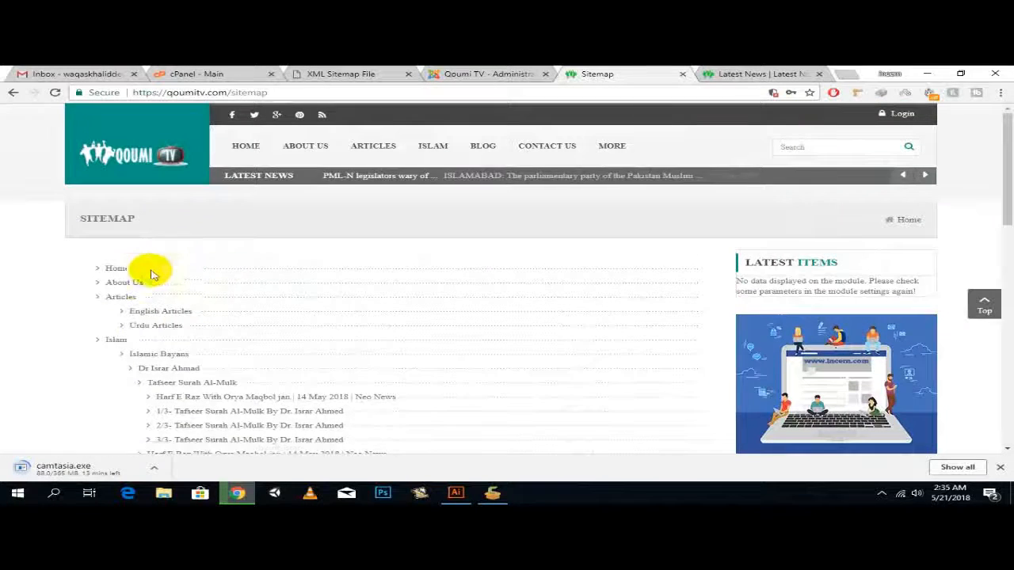
Step: Check the About Us link from the sitemap page, and close that page's tab
click(113, 284)
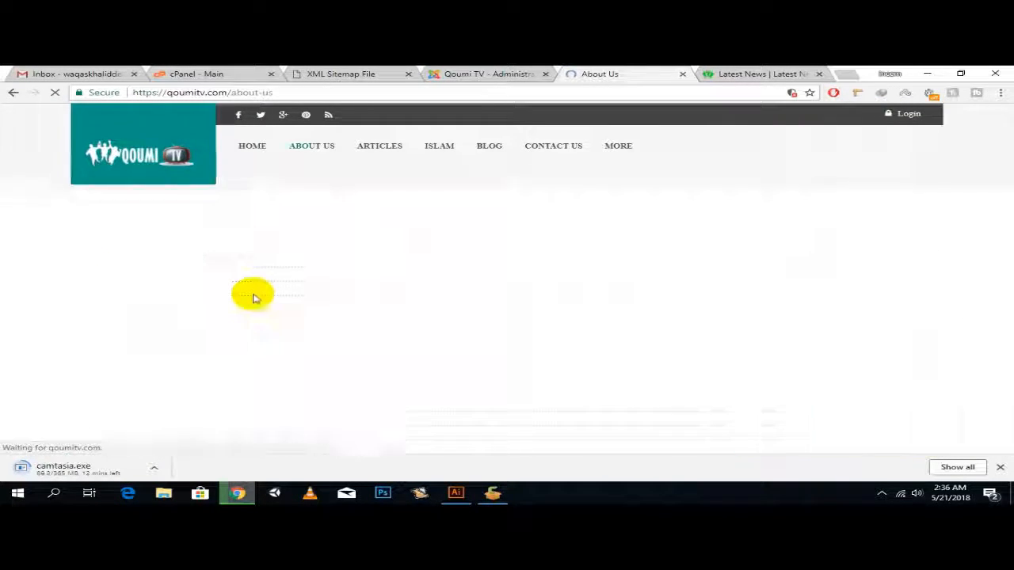
scroll(248, 294, down, 5)
scroll(249, 294, up, 5)
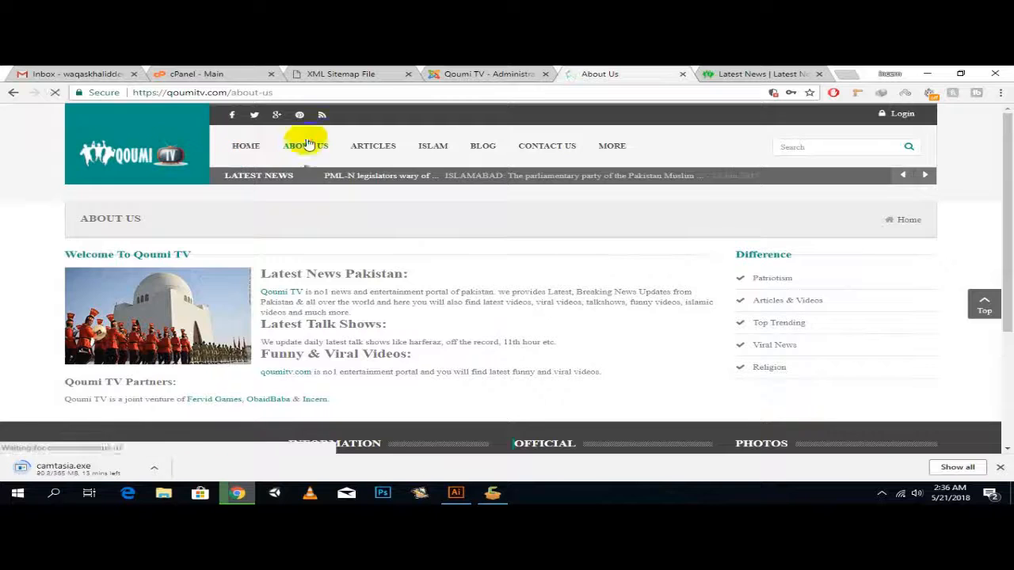
click(682, 74)
click(660, 80)
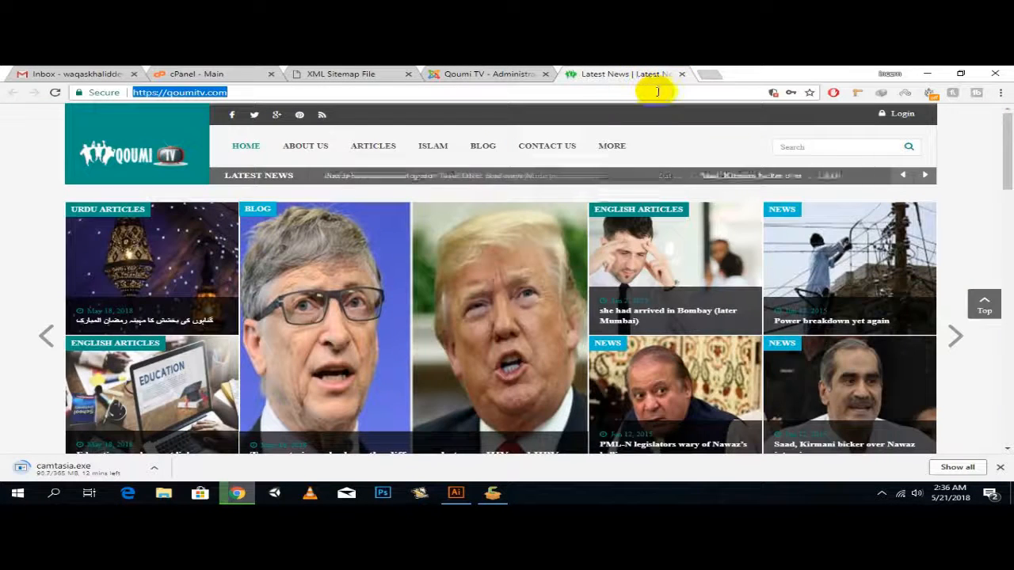
Step: Move the Gmail inbox tab behind the other open tabs and open a new browser tab
drag(93, 73, 673, 71)
click(717, 74)
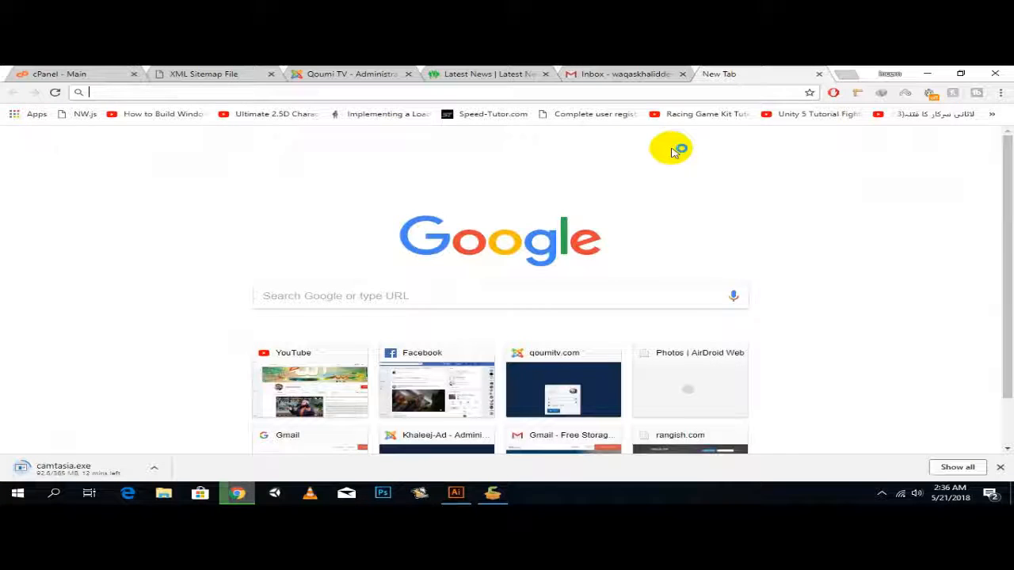
text(googl)
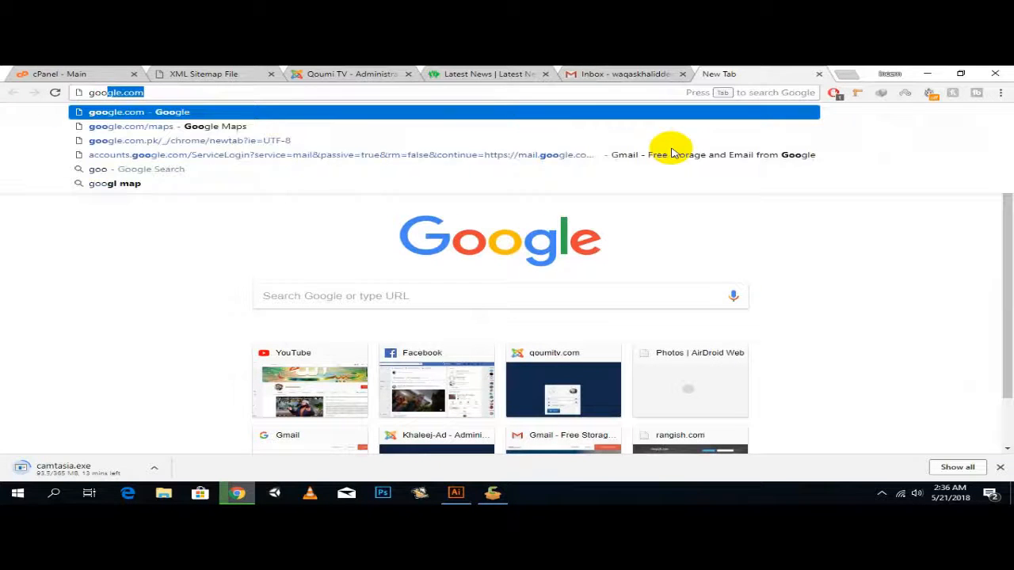
key(BackSpace)
key(BackSpace)
key(BackSpace)
key(BackSpace)
key(BackSpace)
key(BackSpace)
Step: Search Google for "webmaster tools" and open the Search Console home page from the results
text(webmaster )
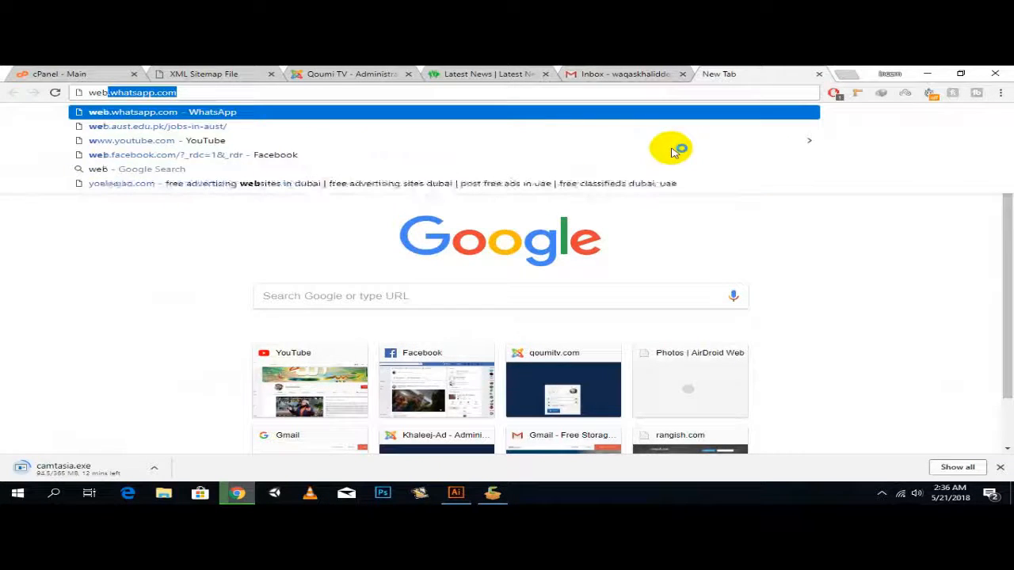
text(tools)
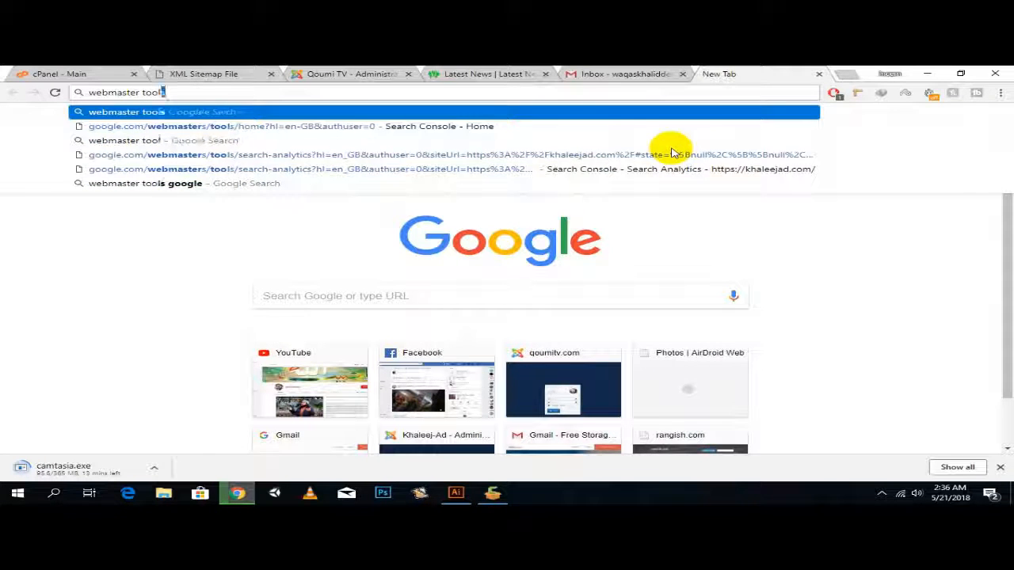
key(Return)
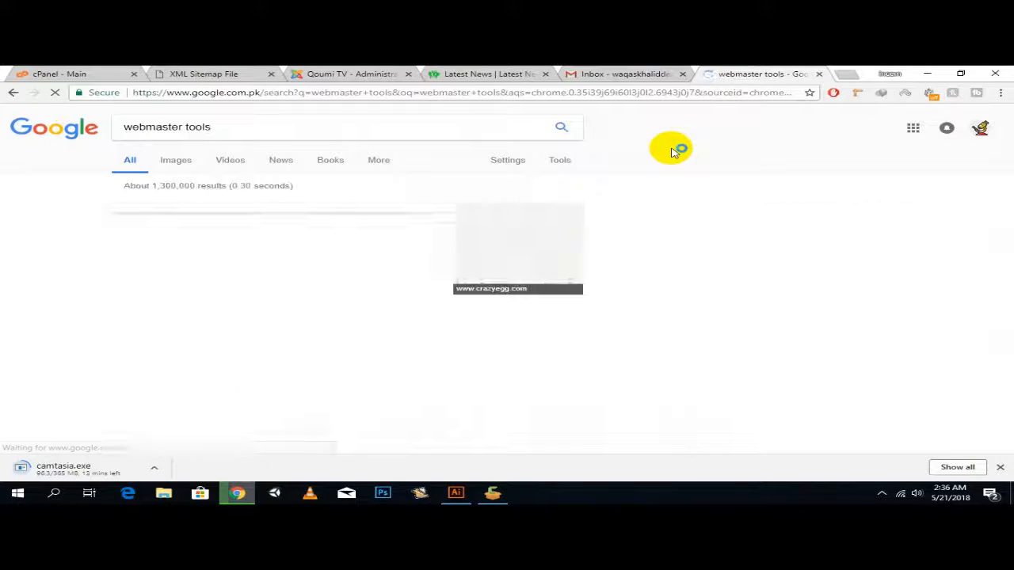
scroll(238, 272, down, 3)
scroll(246, 295, down, 1)
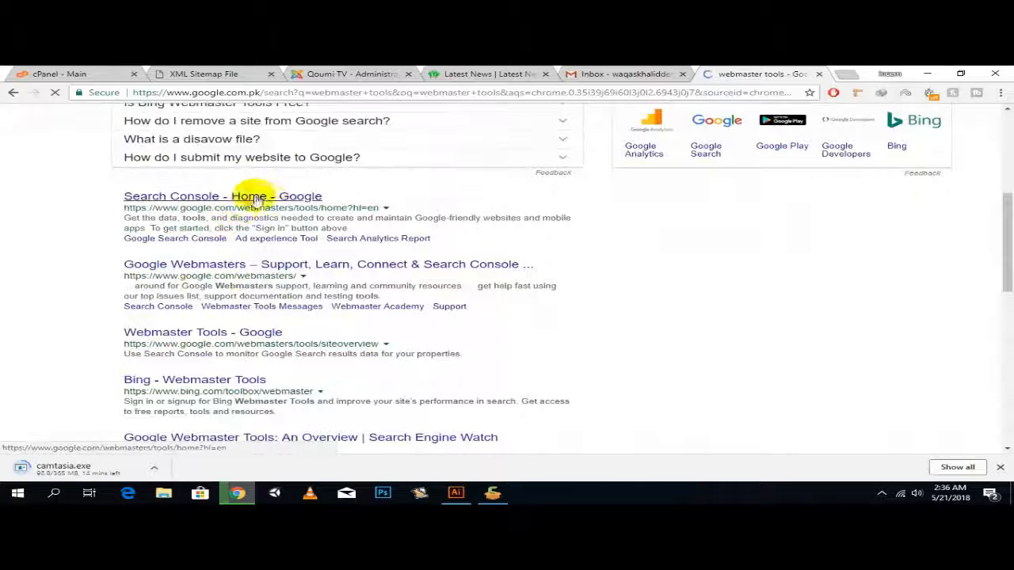
click(293, 197)
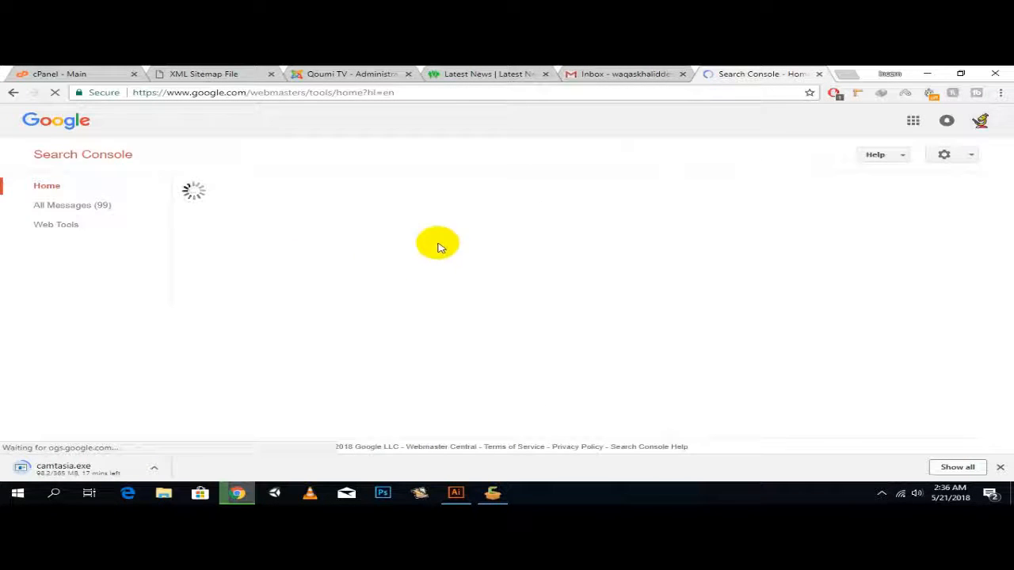
click(913, 120)
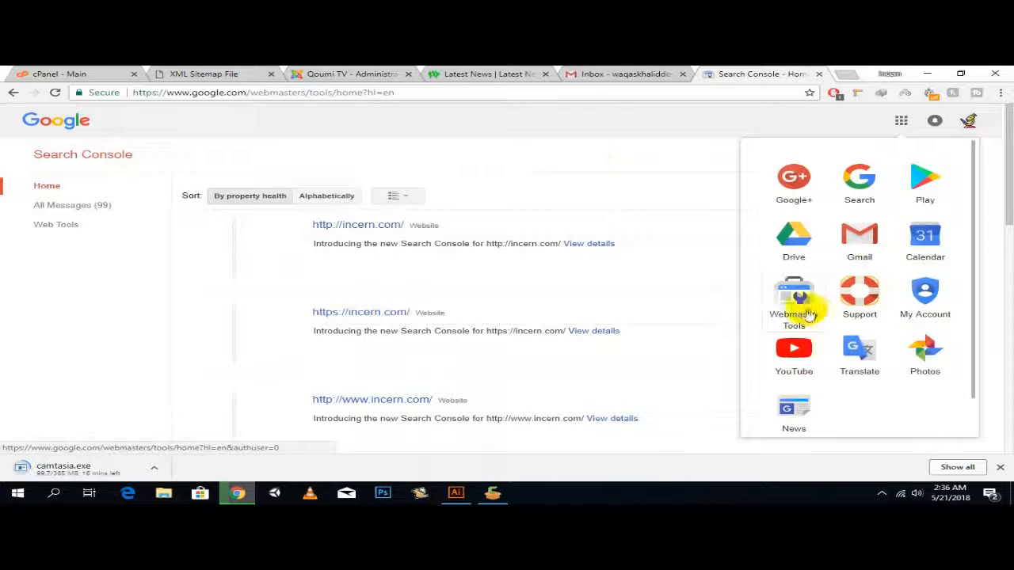
click(596, 131)
scroll(344, 282, down, 3)
scroll(1002, 135, up, 3)
Step: Switch Search Console to the first of the other signed-in Google accounts
click(967, 125)
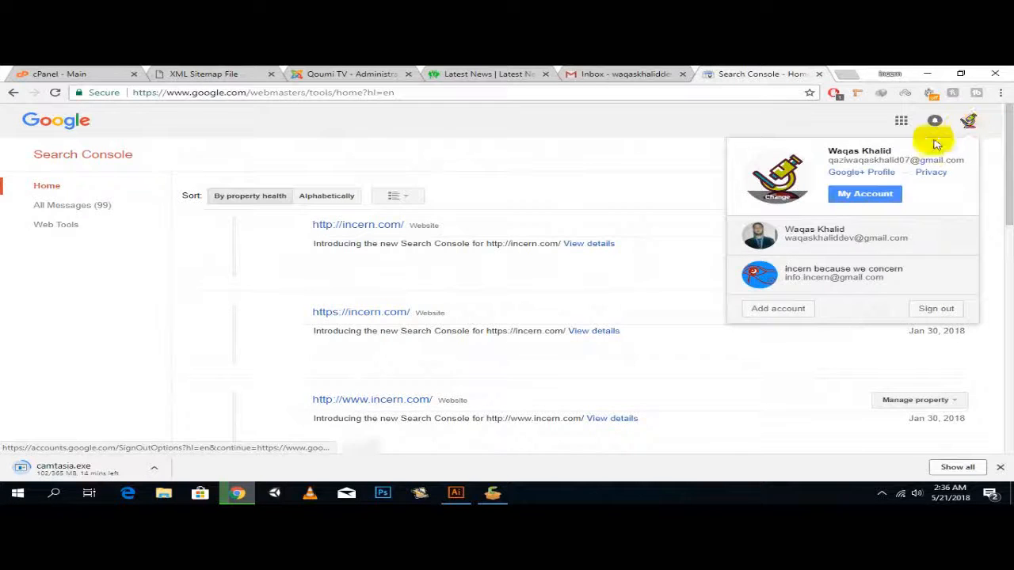
click(836, 243)
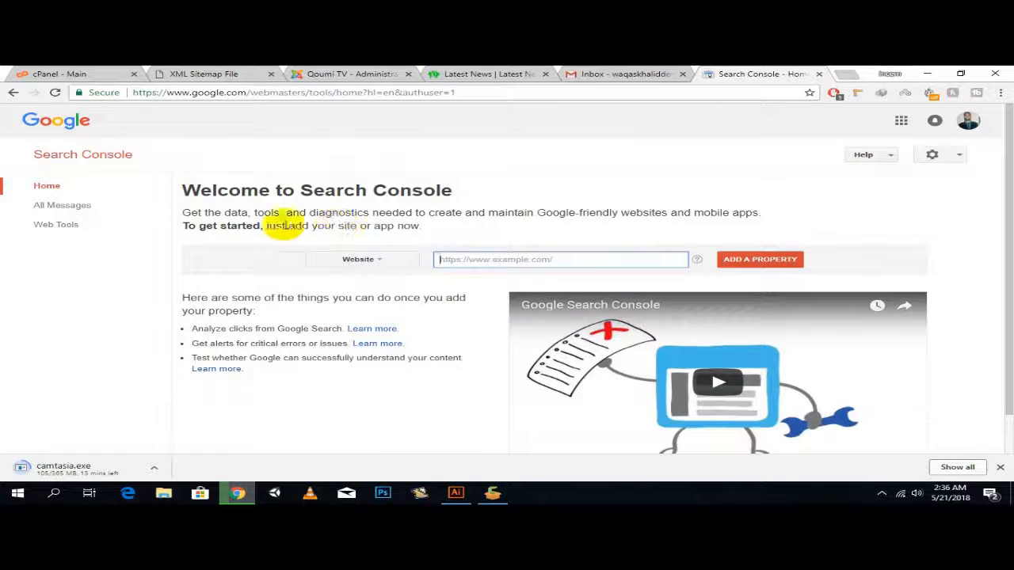
scroll(222, 289, down, 1)
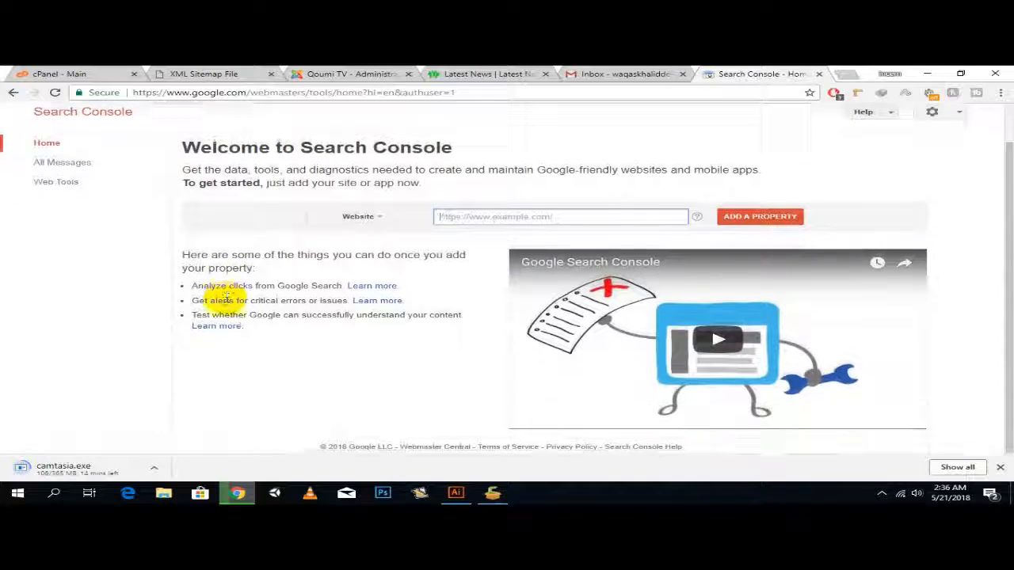
scroll(317, 293, up, 1)
click(378, 259)
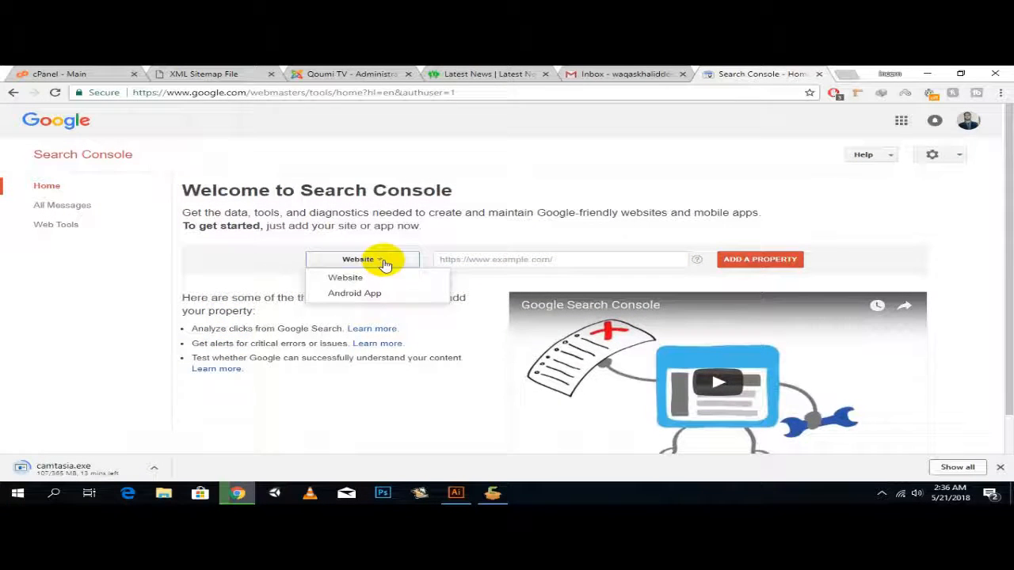
click(482, 266)
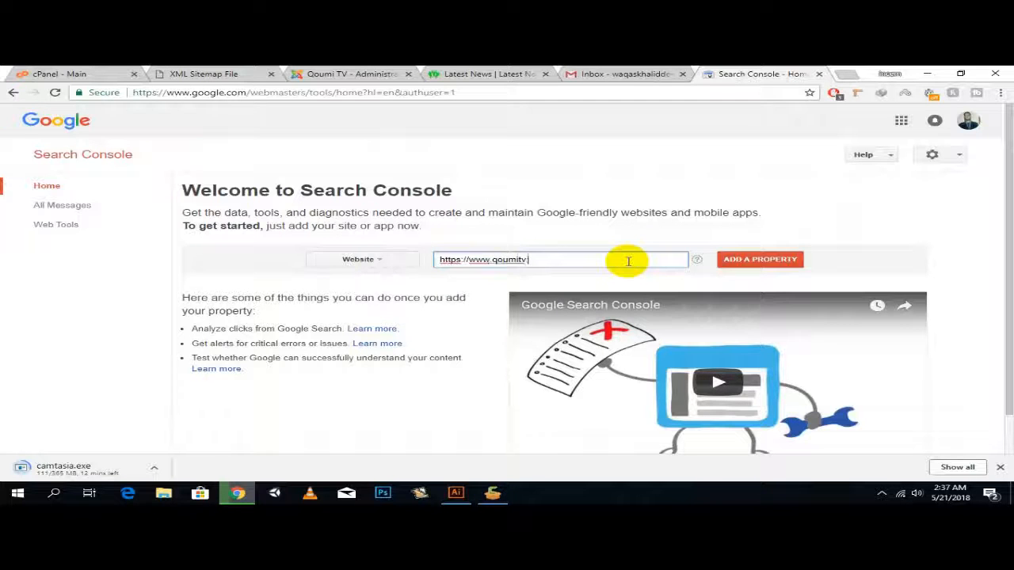
click(731, 259)
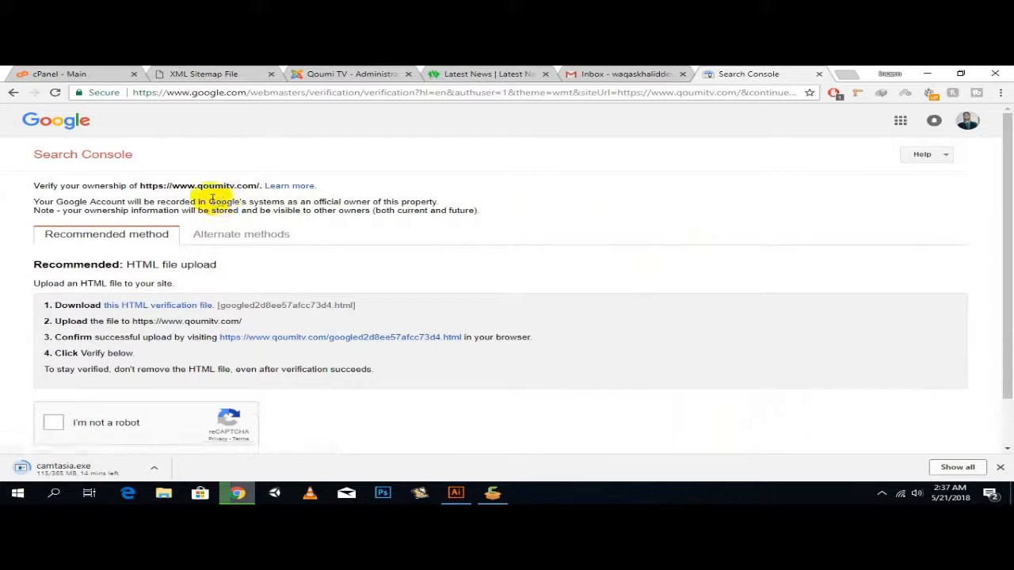
Step: Read the ownership verification instructions and download the HTML verification file
scroll(182, 196, down, 1)
drag(45, 131, 158, 130)
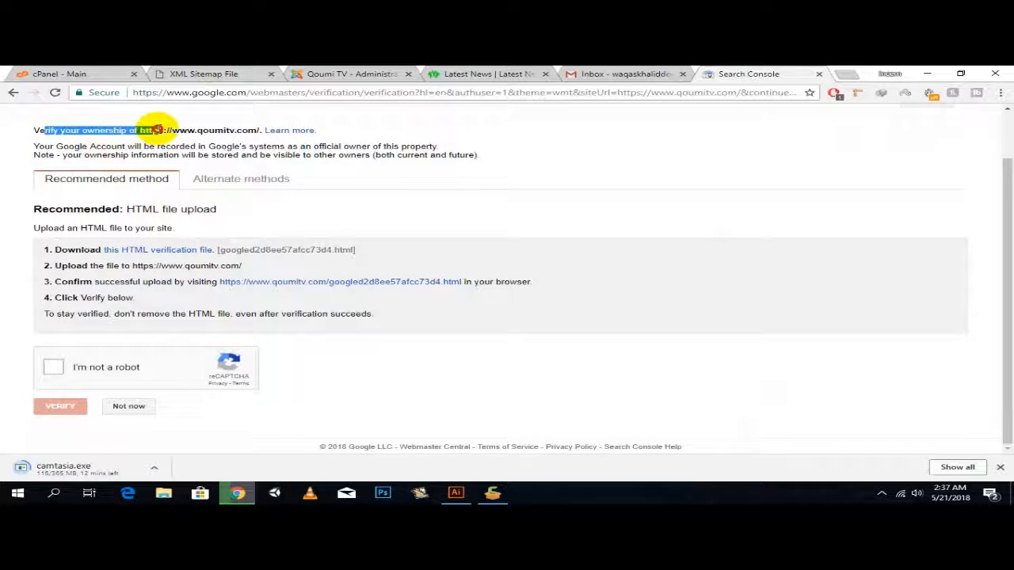
click(480, 133)
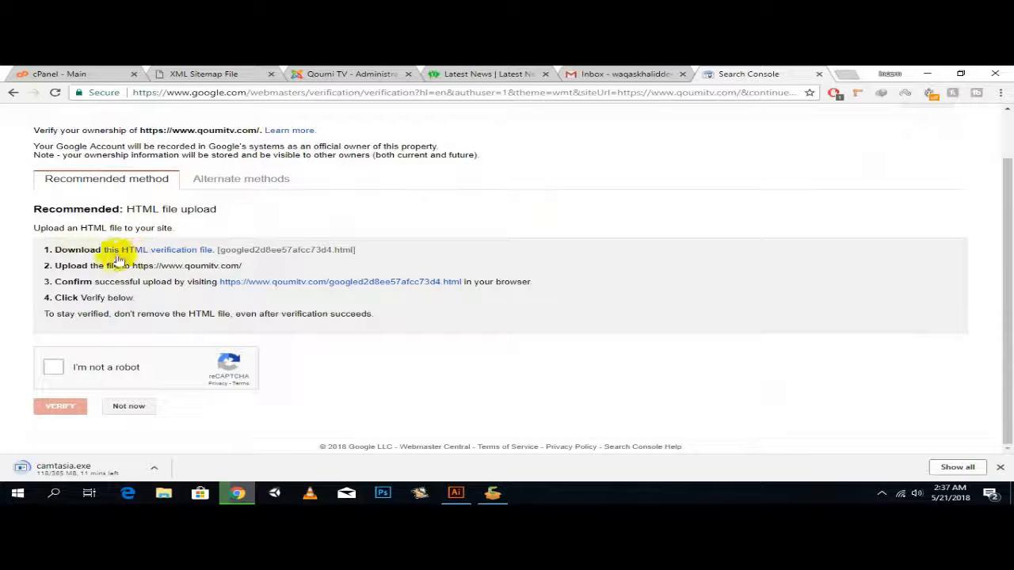
click(169, 251)
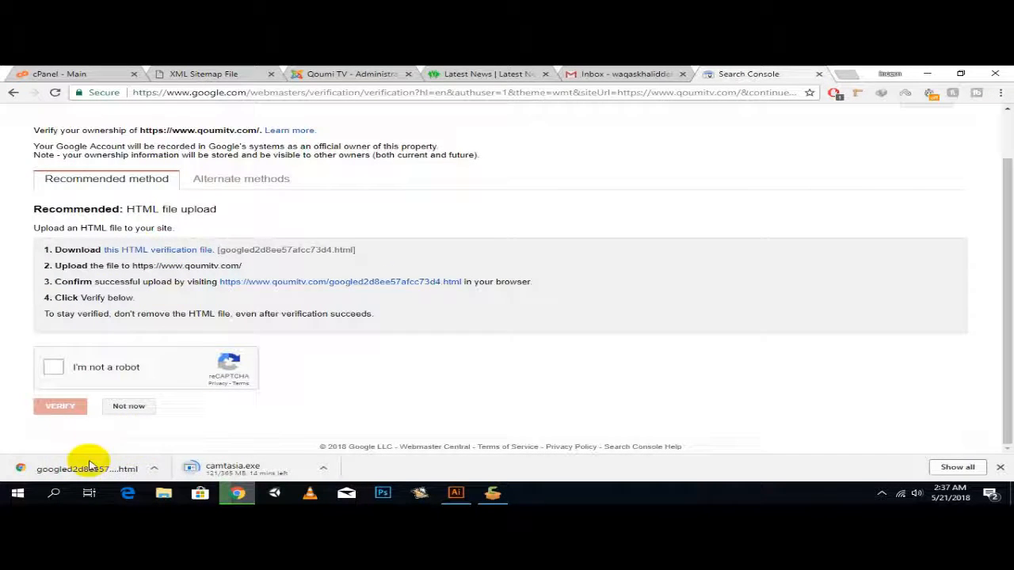
Step: Open File Manager from the site's cPanel, accepting the Camtasia installer's license terms while it loads
click(41, 72)
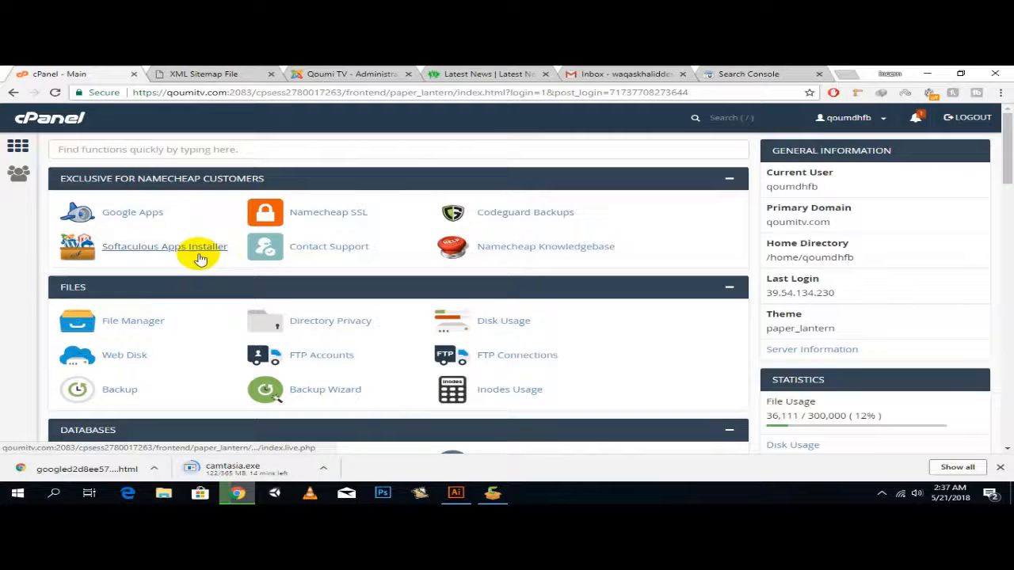
click(133, 321)
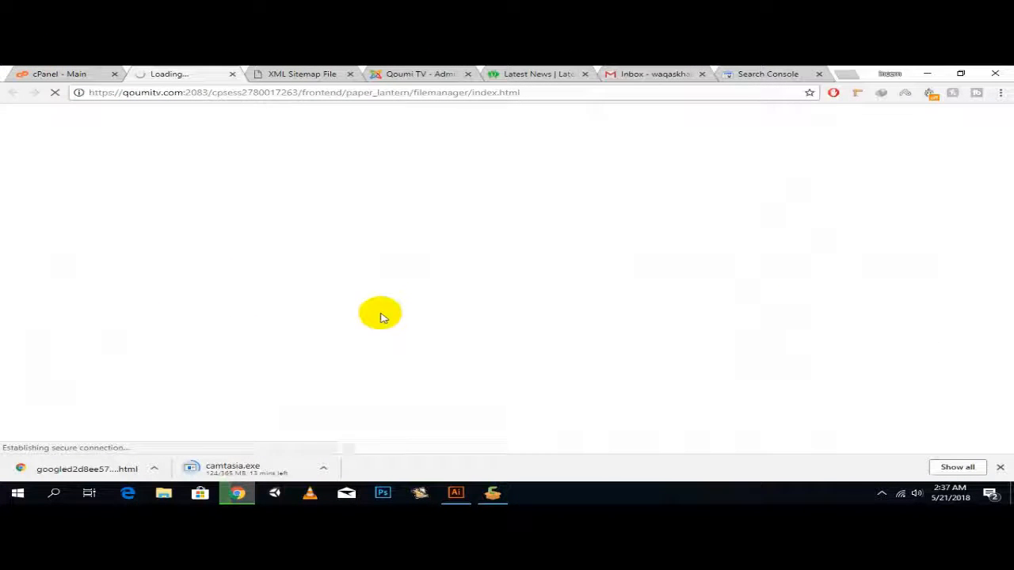
click(493, 493)
click(398, 238)
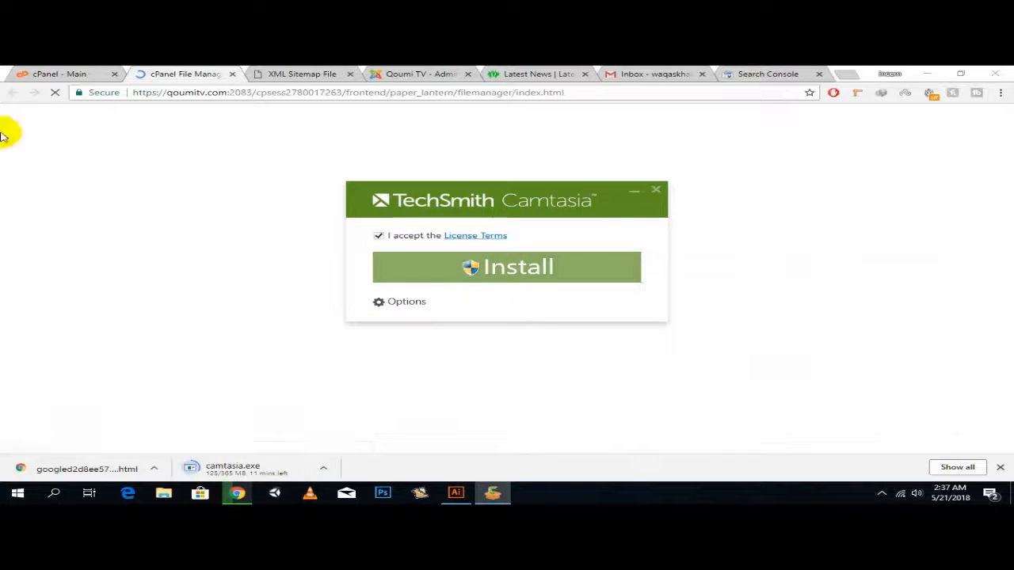
click(63, 73)
click(159, 71)
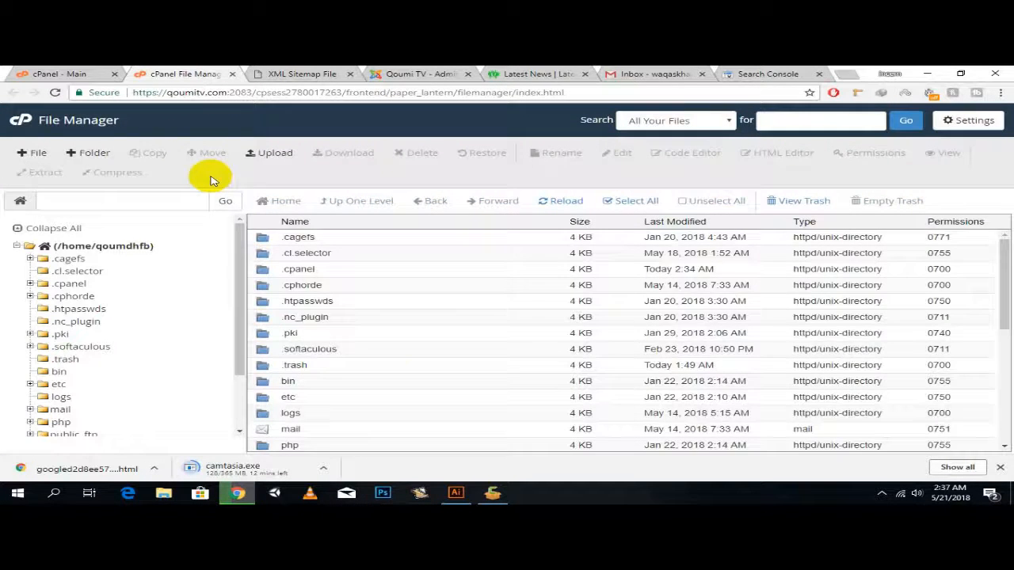
Step: Open the public_html folder and upload the downloaded Google HTML verification file to it
scroll(372, 345, down, 4)
click(386, 309)
double_click(385, 309)
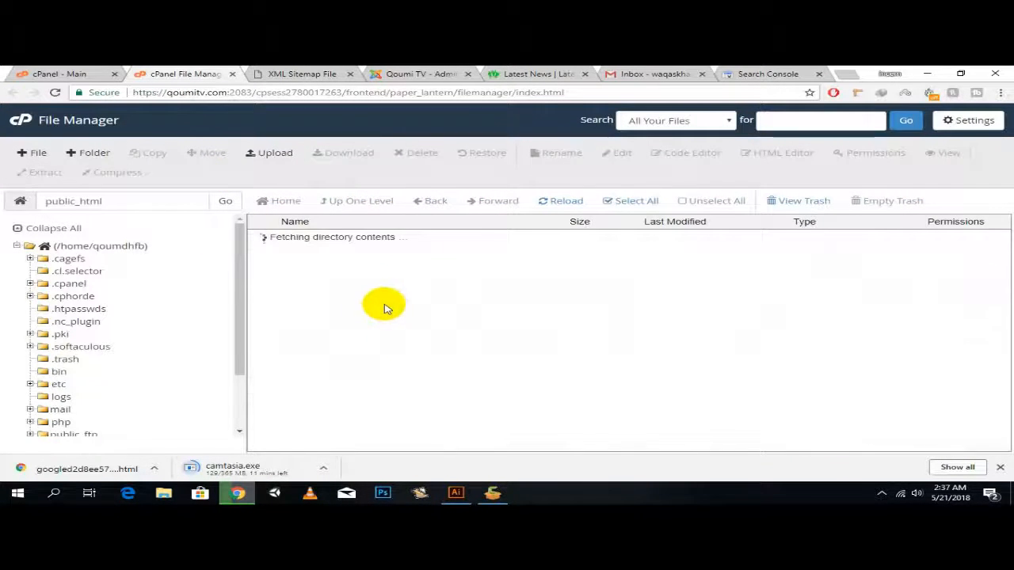
scroll(352, 300, down, 5)
scroll(352, 299, down, 2)
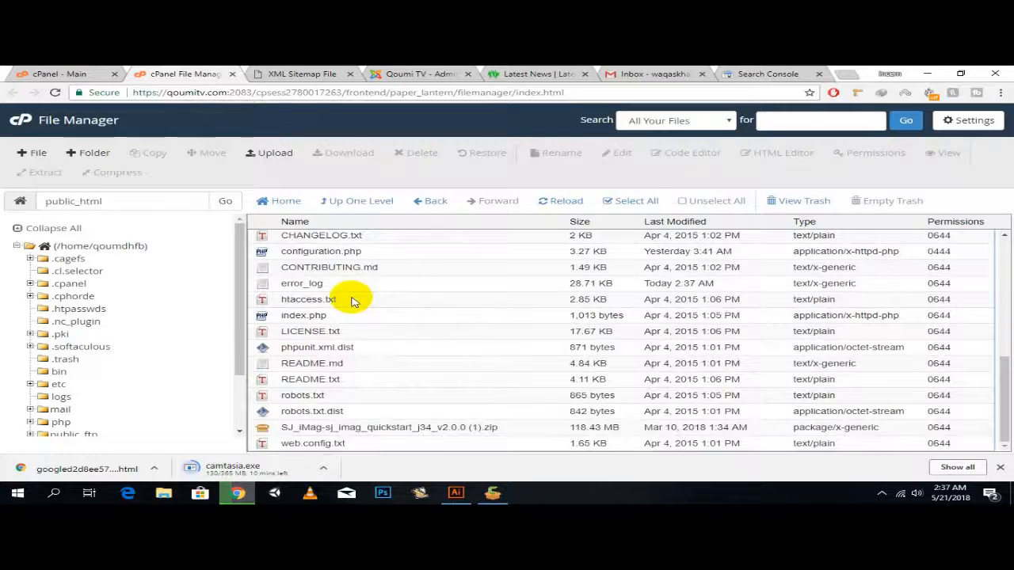
click(275, 152)
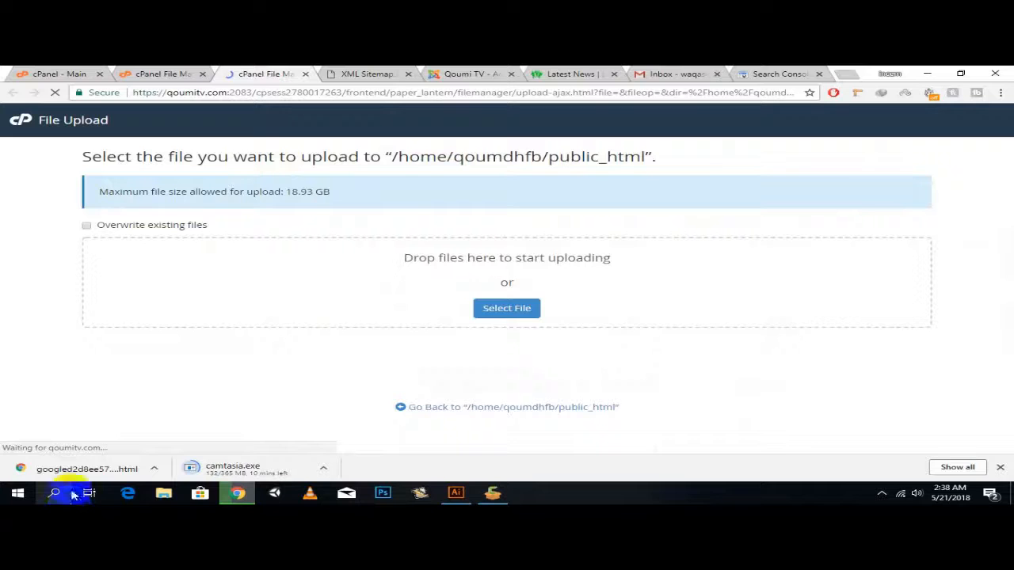
drag(132, 281, 220, 279)
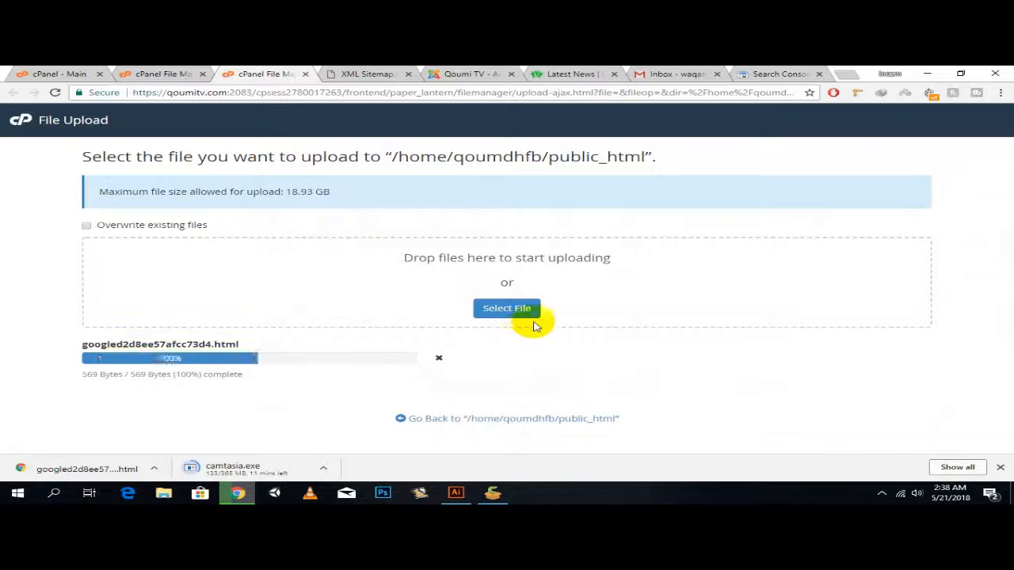
Step: Reload the public_html listing in File Manager and check for the uploaded verification file
click(158, 74)
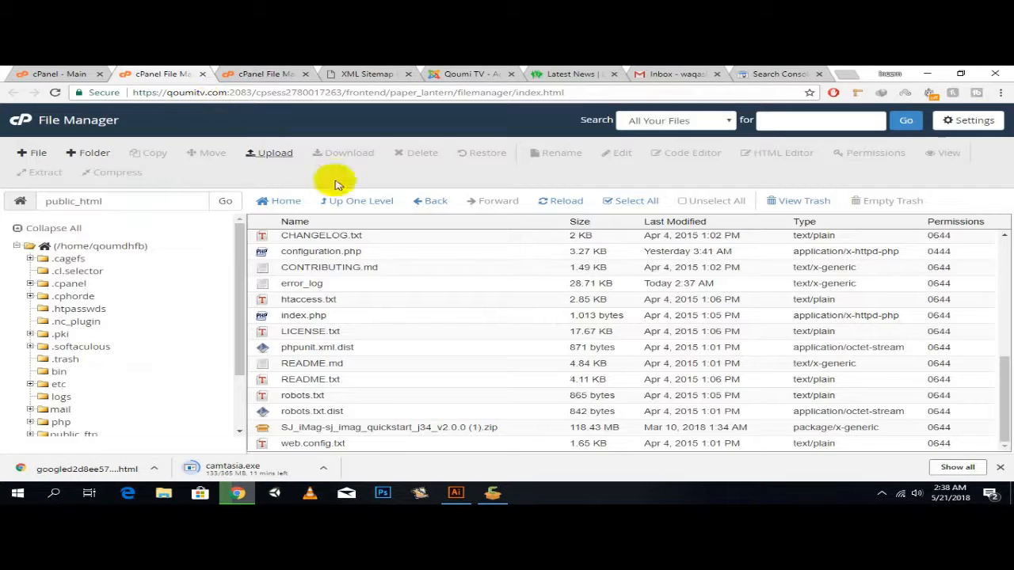
click(556, 200)
scroll(265, 370, down, 10)
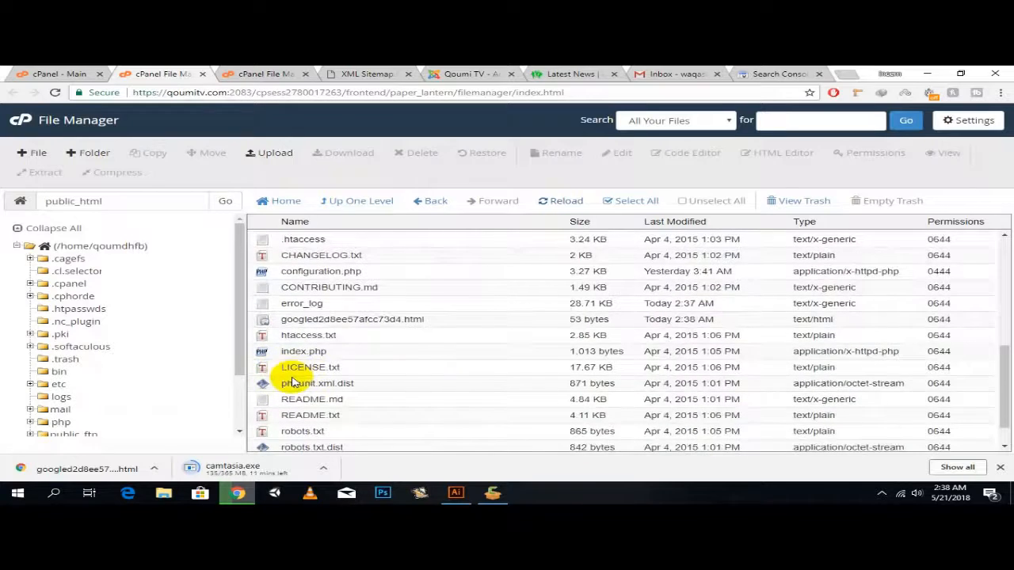
click(349, 74)
click(788, 74)
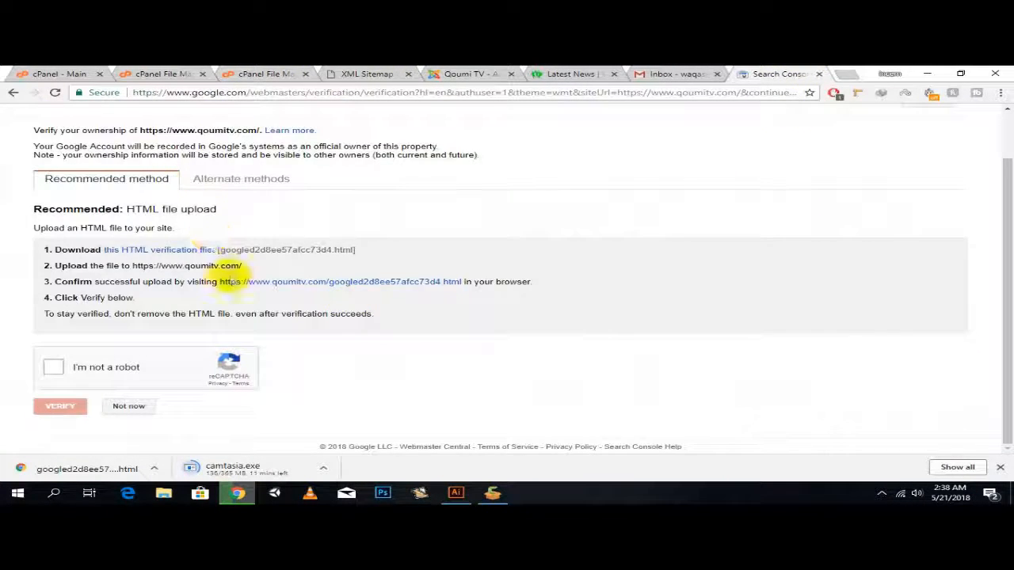
click(49, 368)
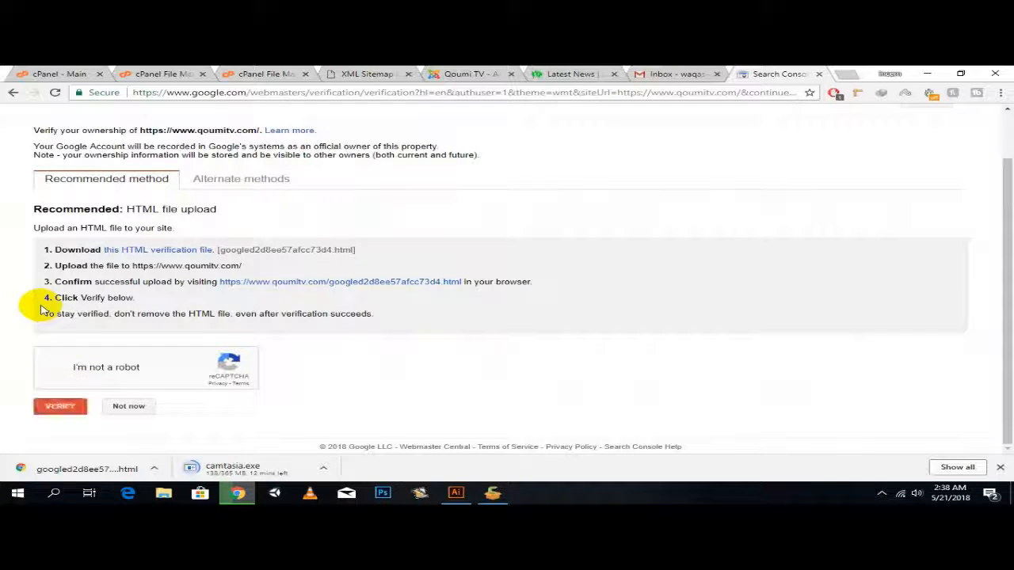
click(63, 407)
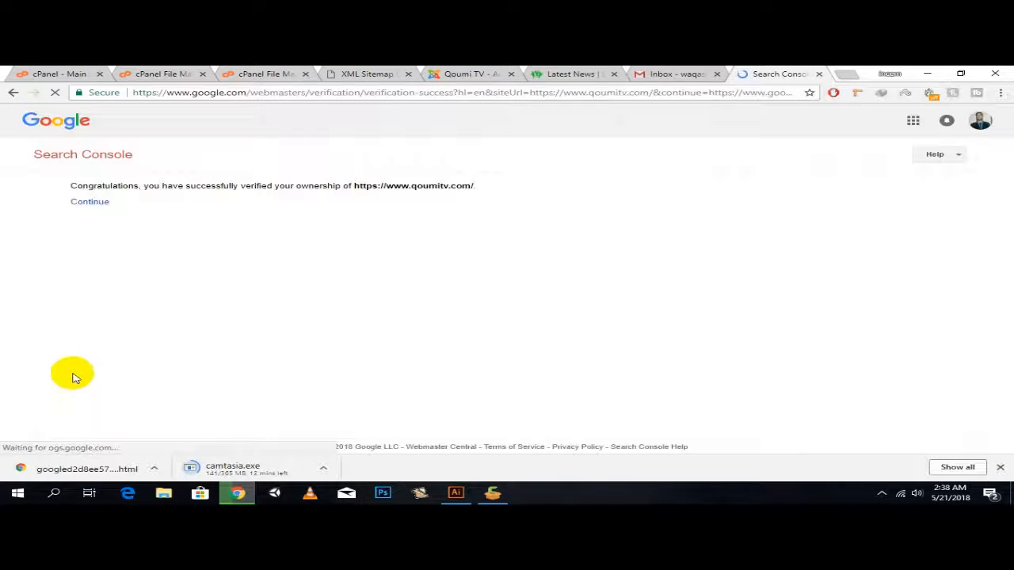
drag(460, 183, 49, 182)
click(276, 164)
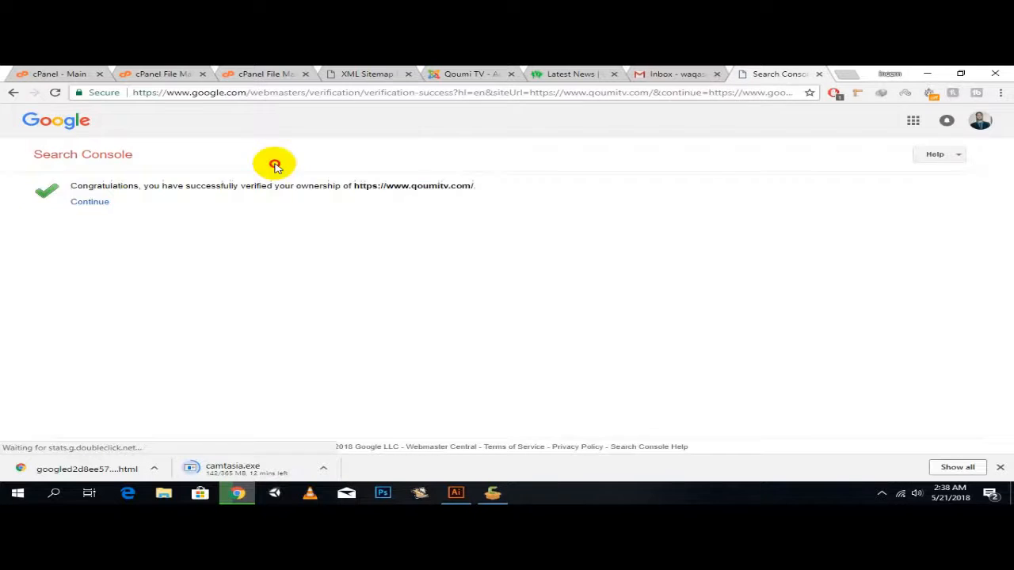
click(88, 205)
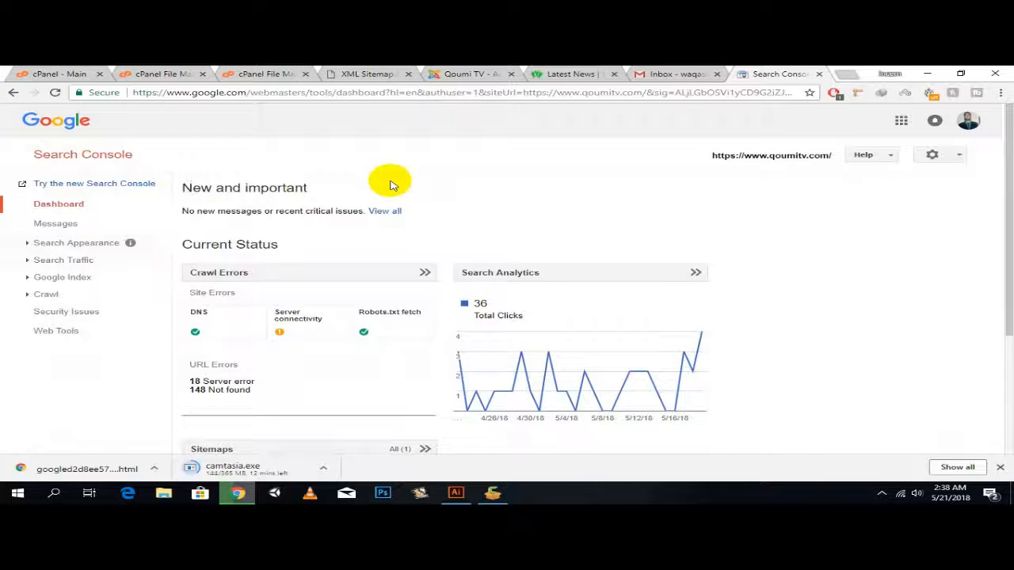
Step: Examine the crawl errors, sitemaps and clicks on the property's dashboard, and open the Search Analytics report
scroll(398, 182, down, 3)
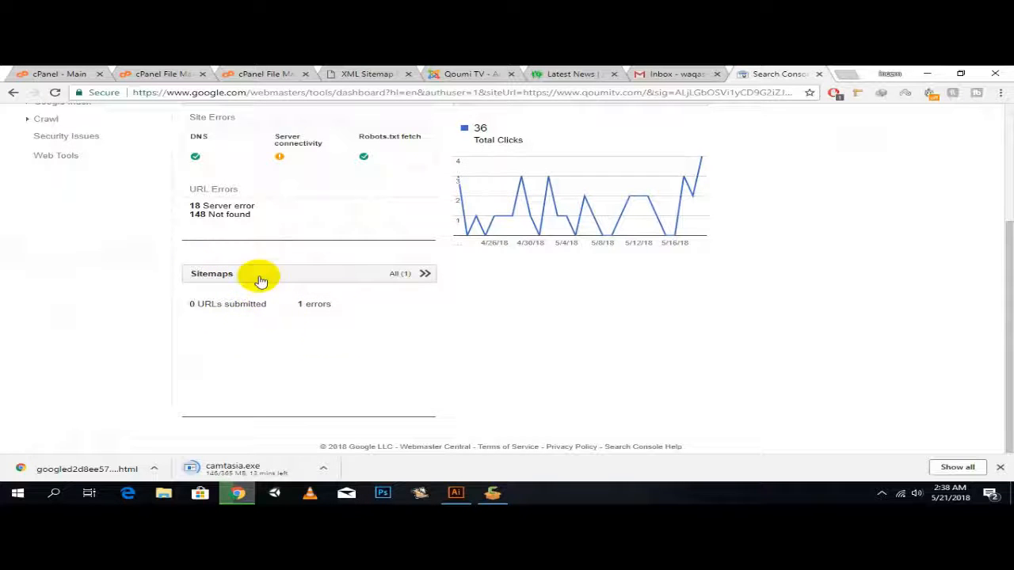
scroll(305, 264, up, 2)
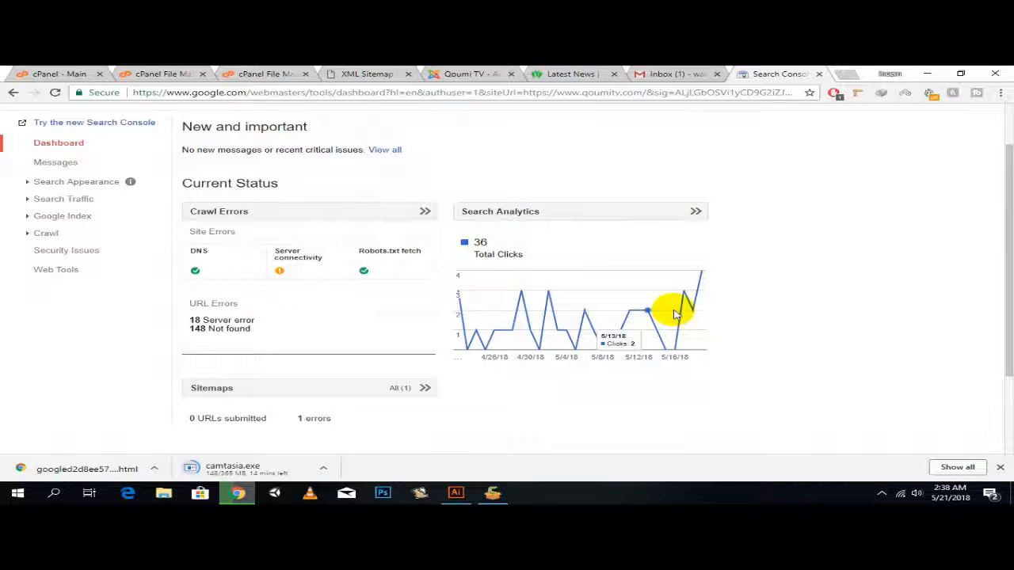
click(648, 213)
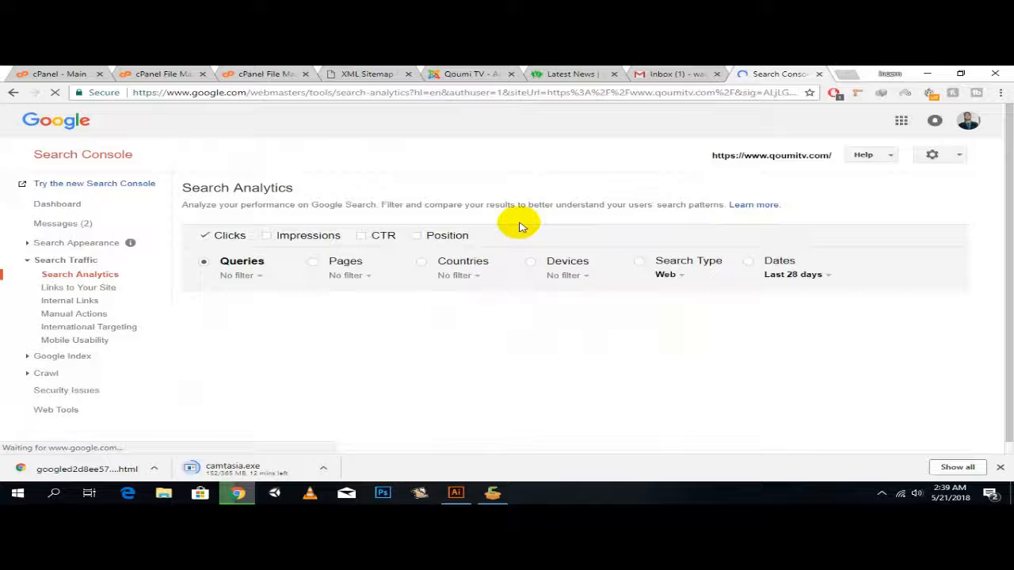
Step: Review the clicks chart of the Search Analytics report and add the impressions and position metrics to it
scroll(517, 222, down, 3)
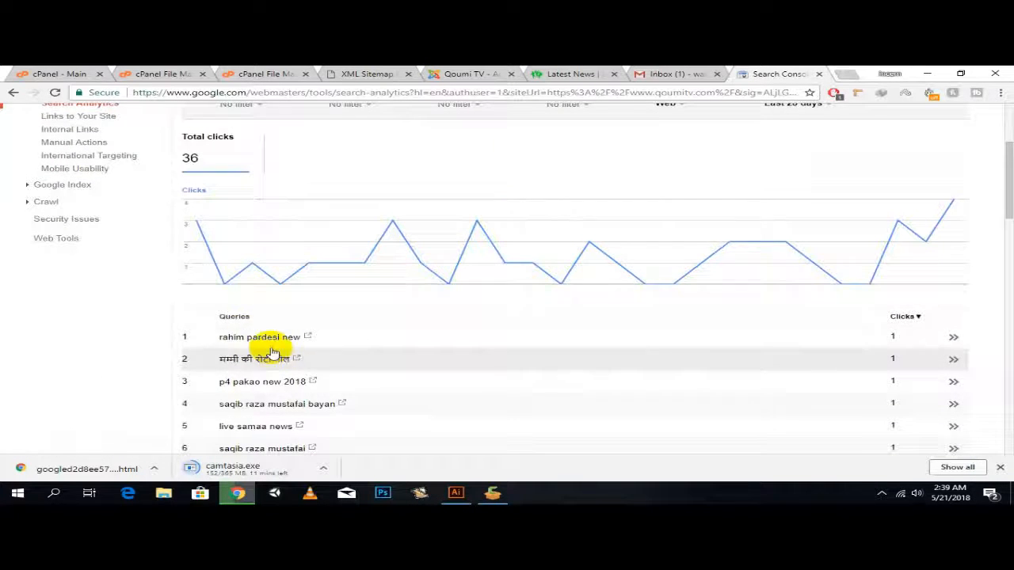
scroll(672, 319, up, 1)
mouse_move(953, 287)
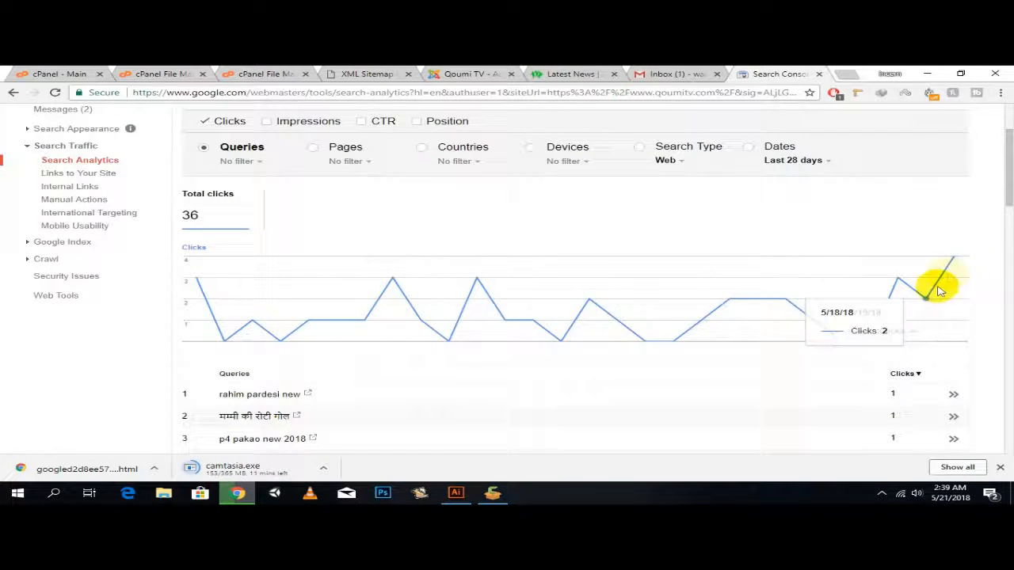
scroll(505, 264, up, 1)
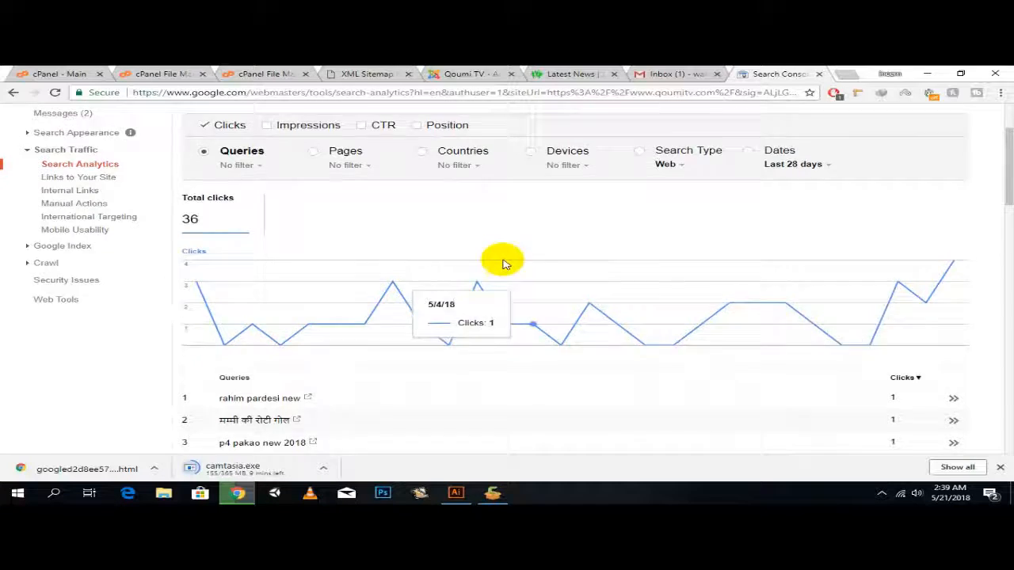
click(417, 179)
click(293, 184)
scroll(470, 249, down, 2)
mouse_move(964, 228)
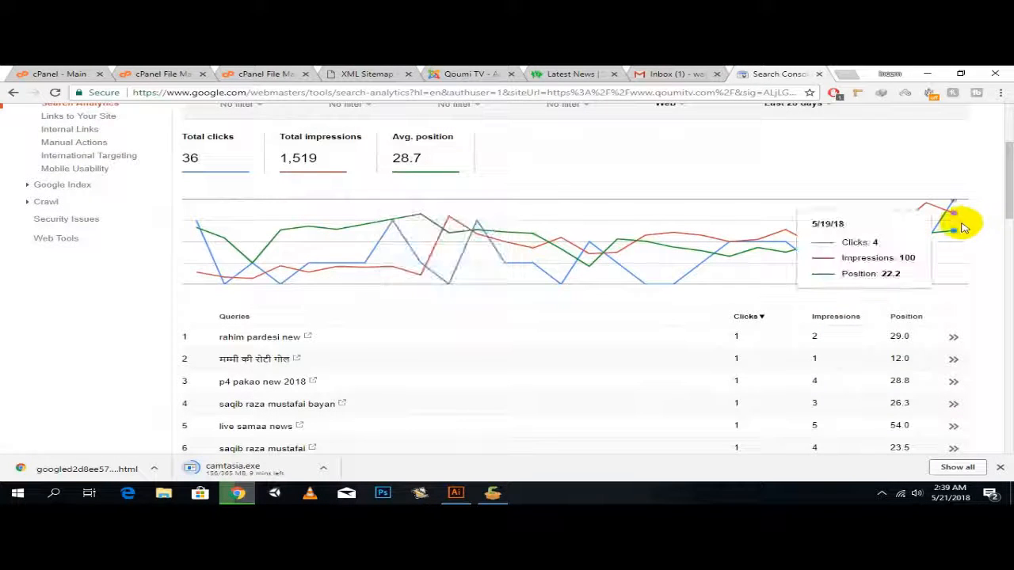
Step: Examine the clicks, impressions and positions across the full query list, the chart and the totals of the Search Analytics report
scroll(370, 274, down, 2)
scroll(842, 248, up, 2)
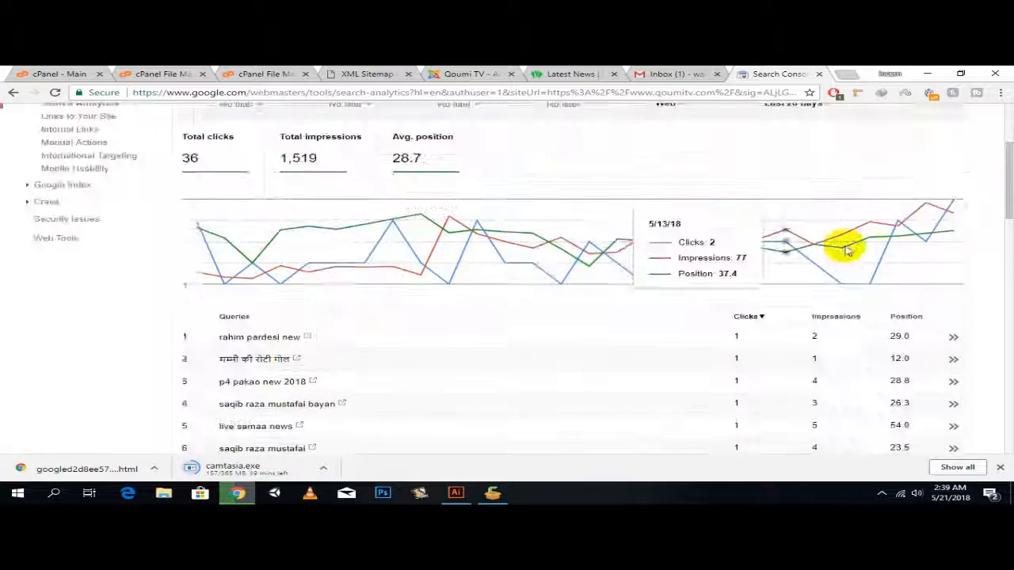
scroll(489, 274, down, 1)
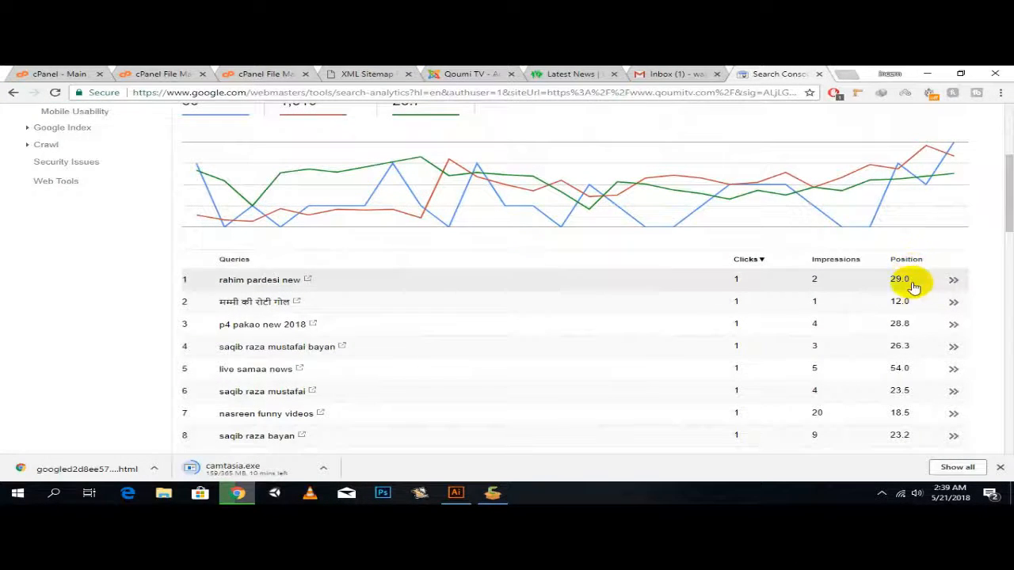
scroll(913, 279, down, 1)
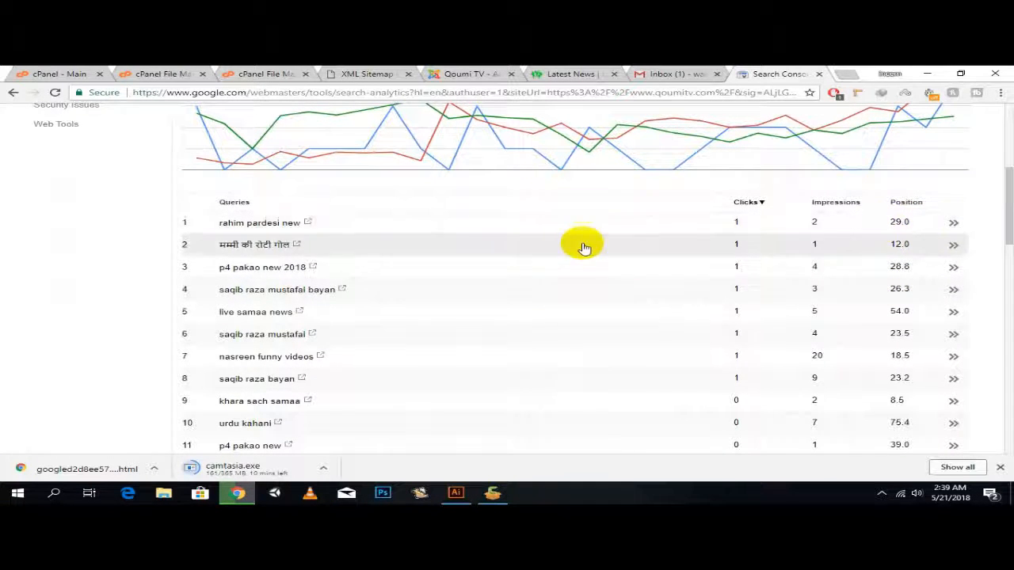
scroll(346, 240, down, 2)
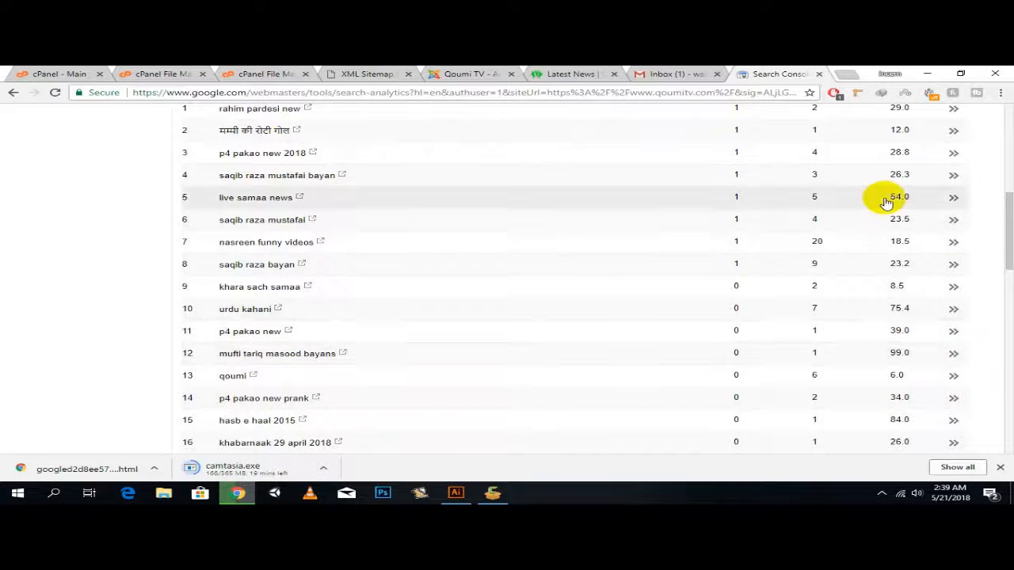
scroll(883, 290, up, 3)
scroll(901, 339, down, 7)
scroll(900, 338, down, 7)
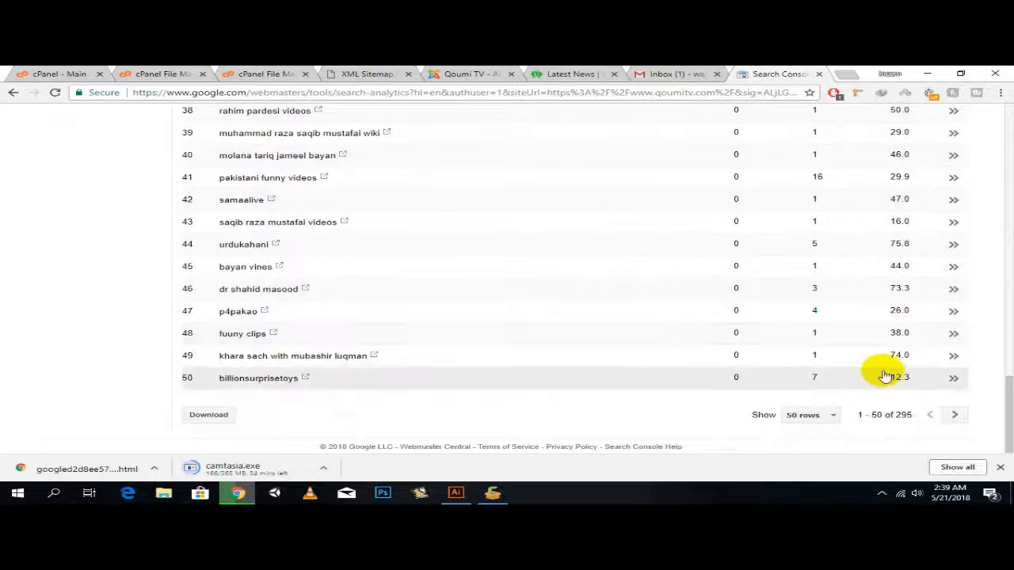
scroll(916, 163, up, 9)
scroll(911, 255, up, 4)
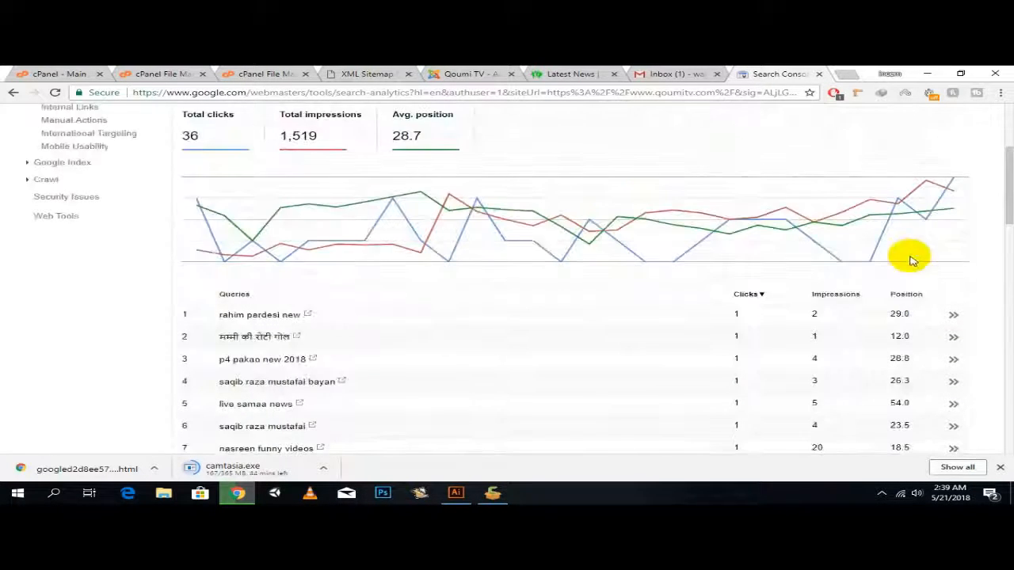
scroll(898, 317, up, 1)
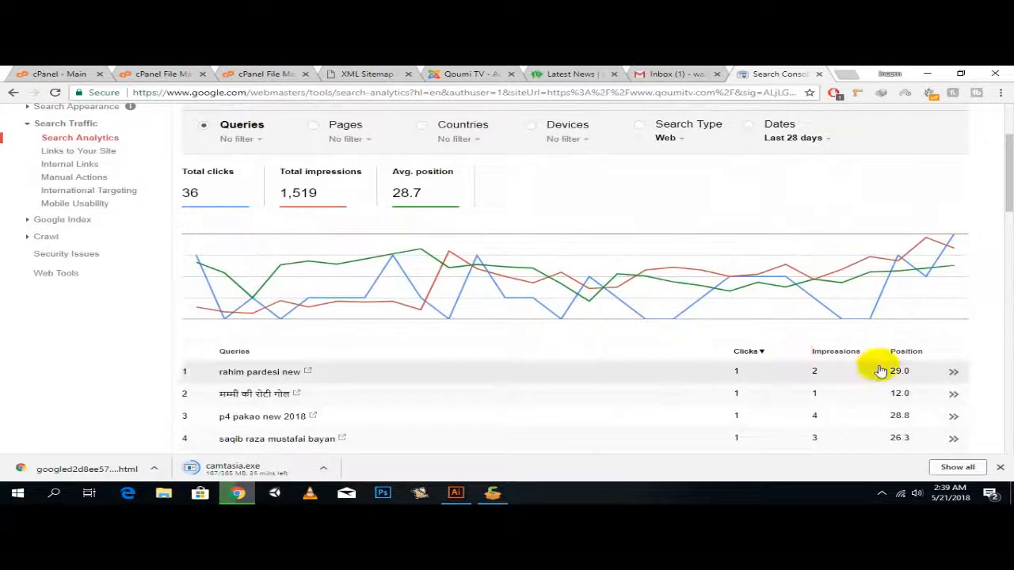
mouse_move(950, 270)
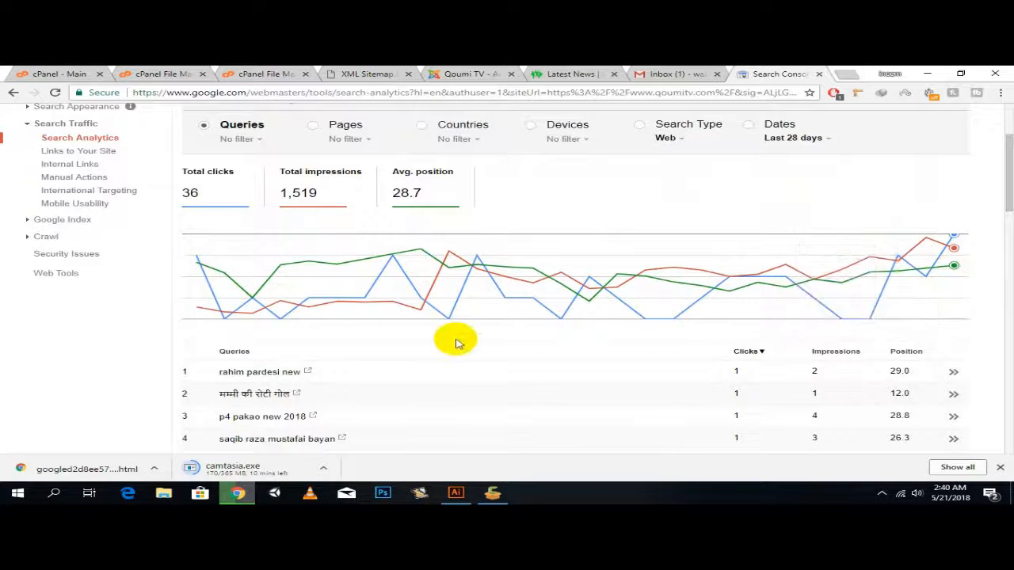
scroll(456, 343, down, 3)
scroll(456, 342, down, 2)
scroll(456, 342, up, 6)
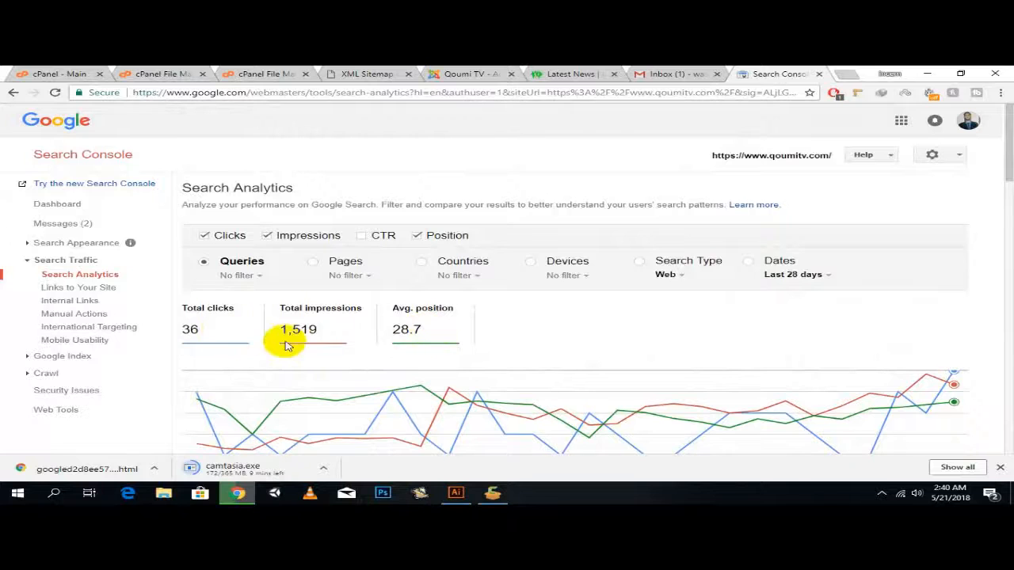
scroll(290, 245, down, 3)
scroll(290, 261, up, 3)
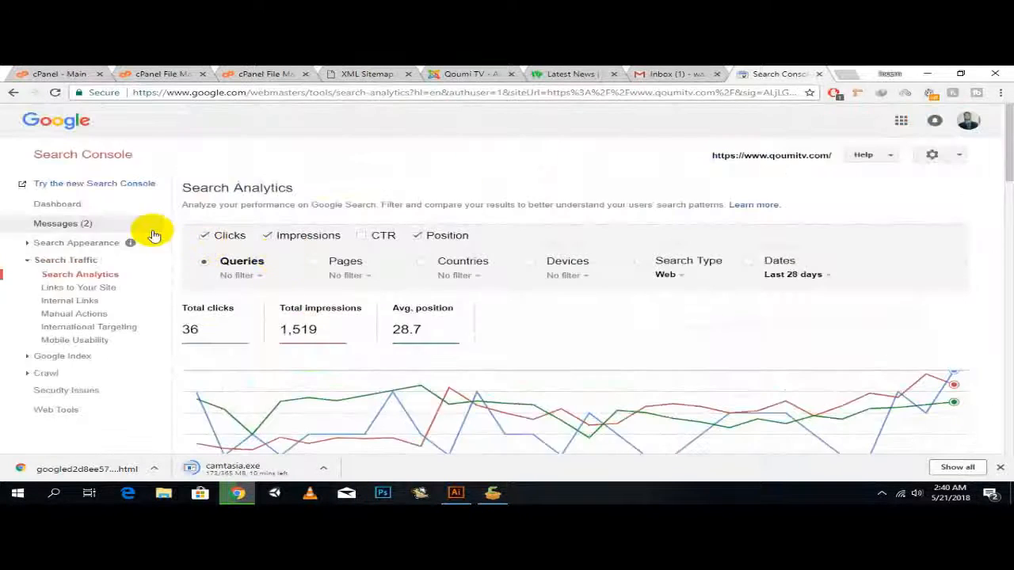
click(82, 162)
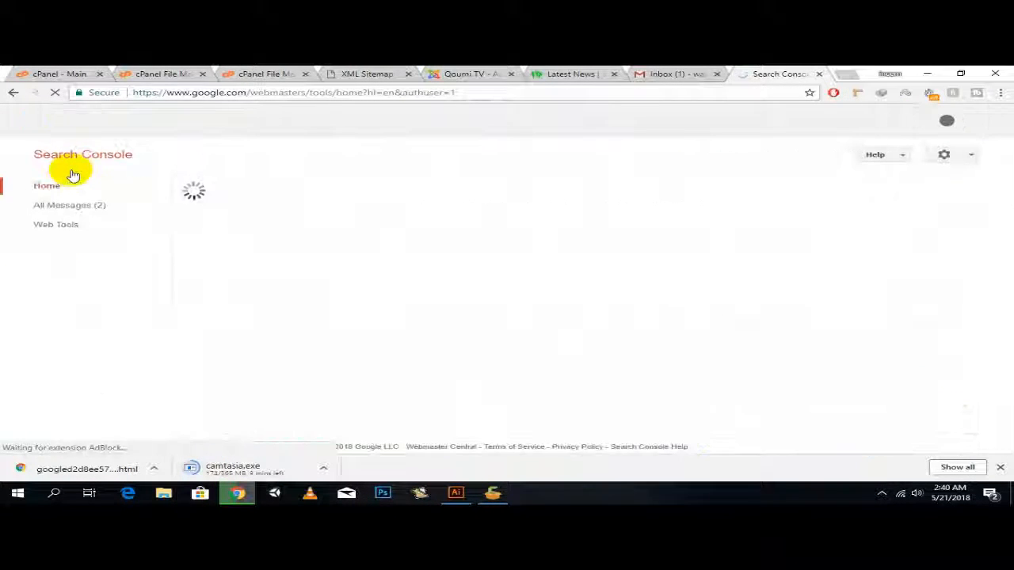
click(678, 74)
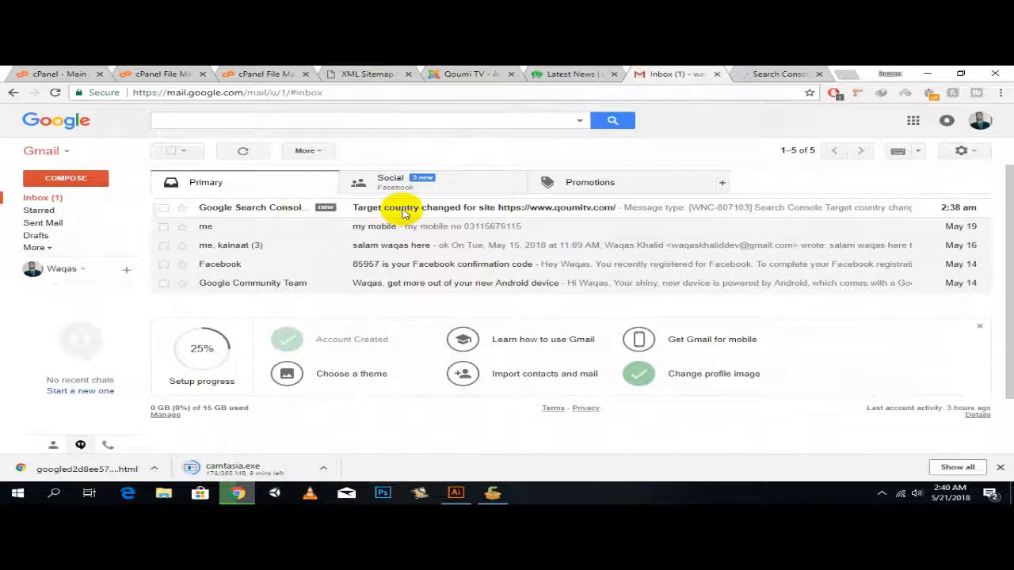
click(770, 74)
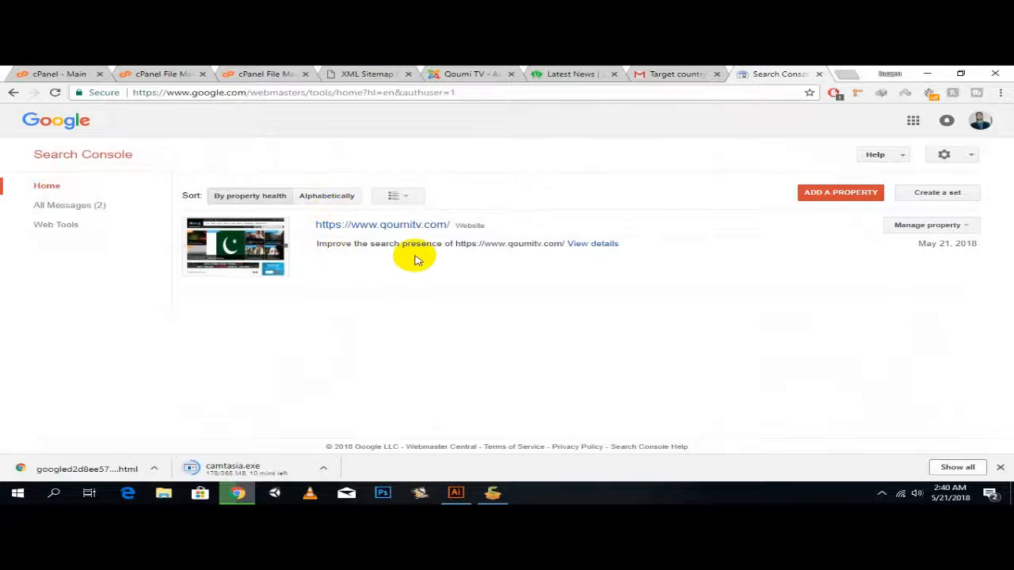
click(849, 202)
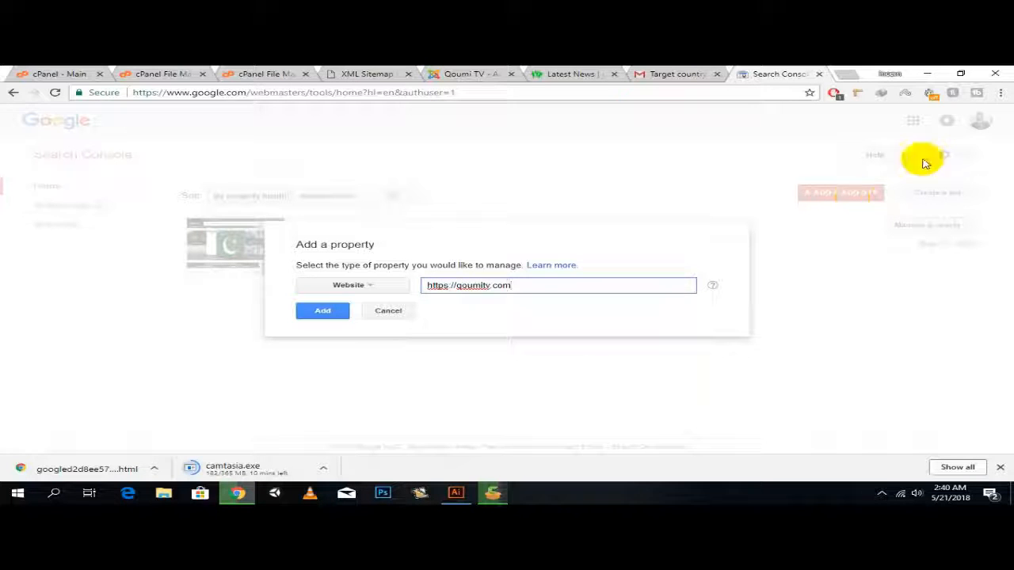
click(321, 311)
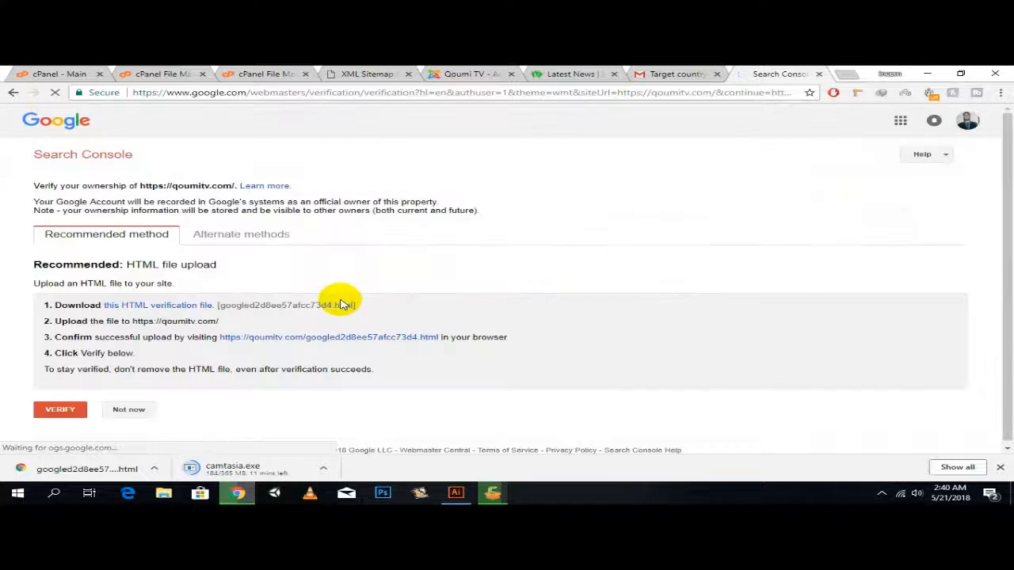
click(55, 411)
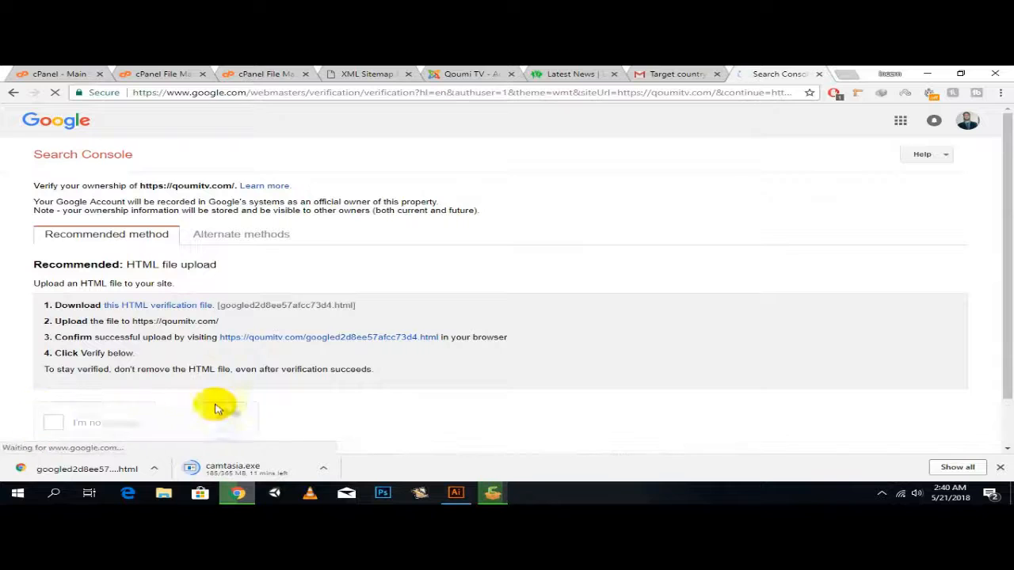
scroll(95, 407, down, 1)
click(50, 370)
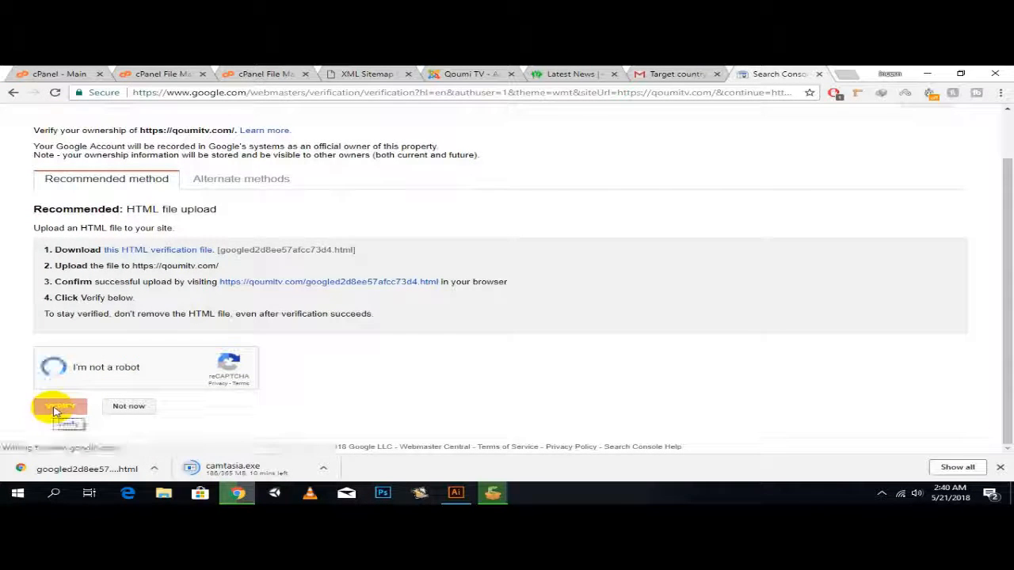
click(60, 408)
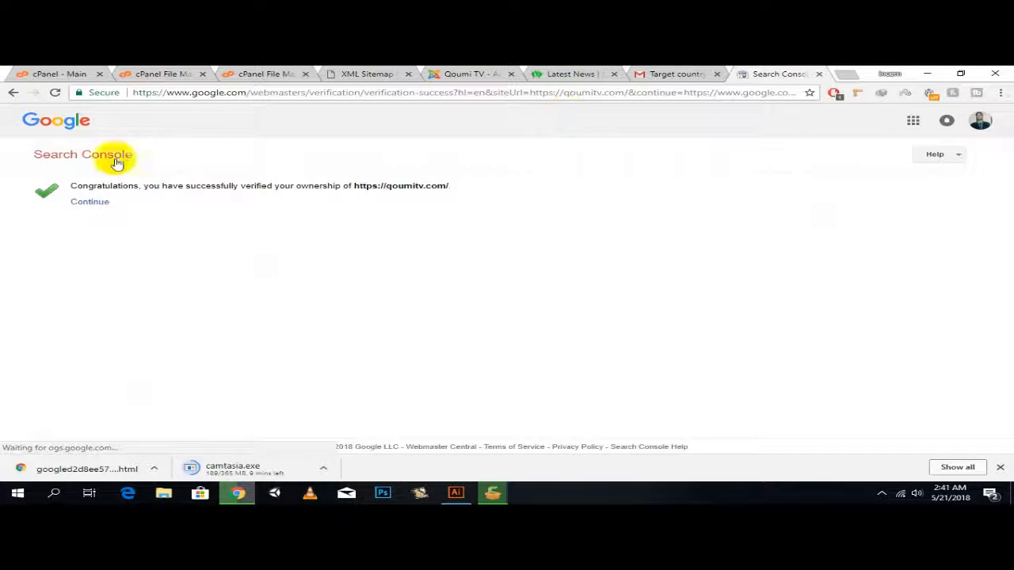
click(90, 202)
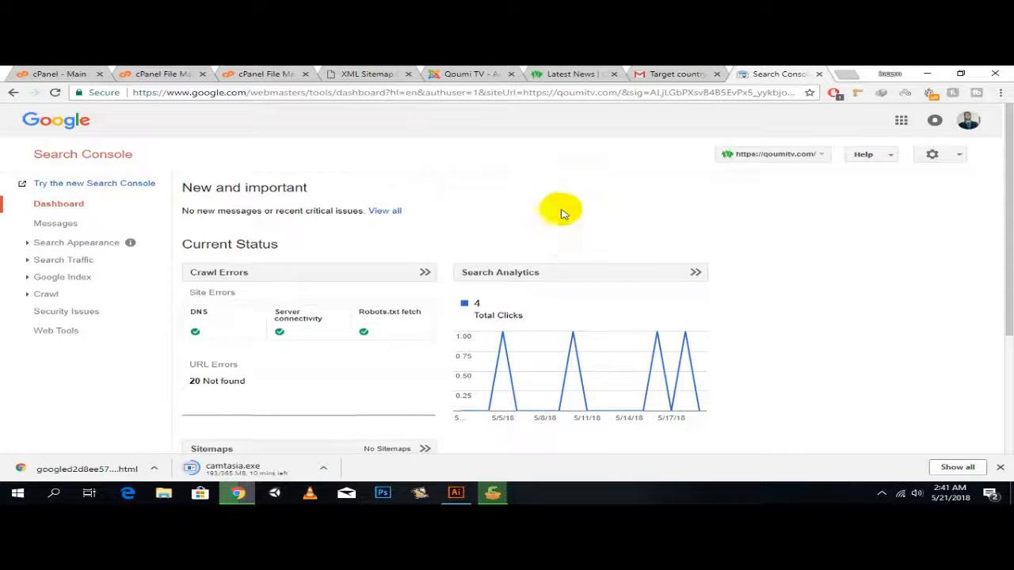
scroll(555, 212, down, 2)
scroll(594, 225, up, 1)
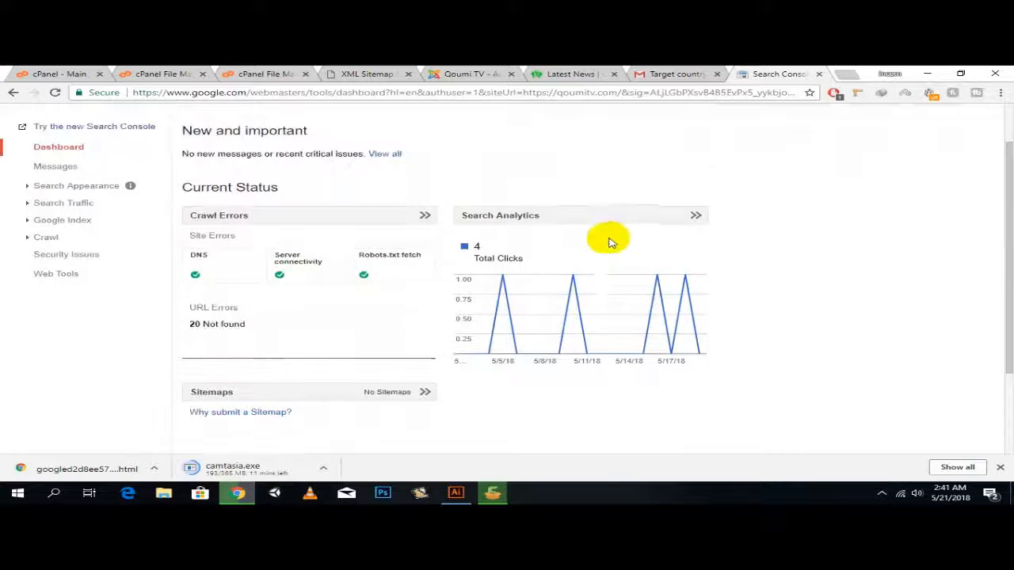
scroll(561, 242, up, 1)
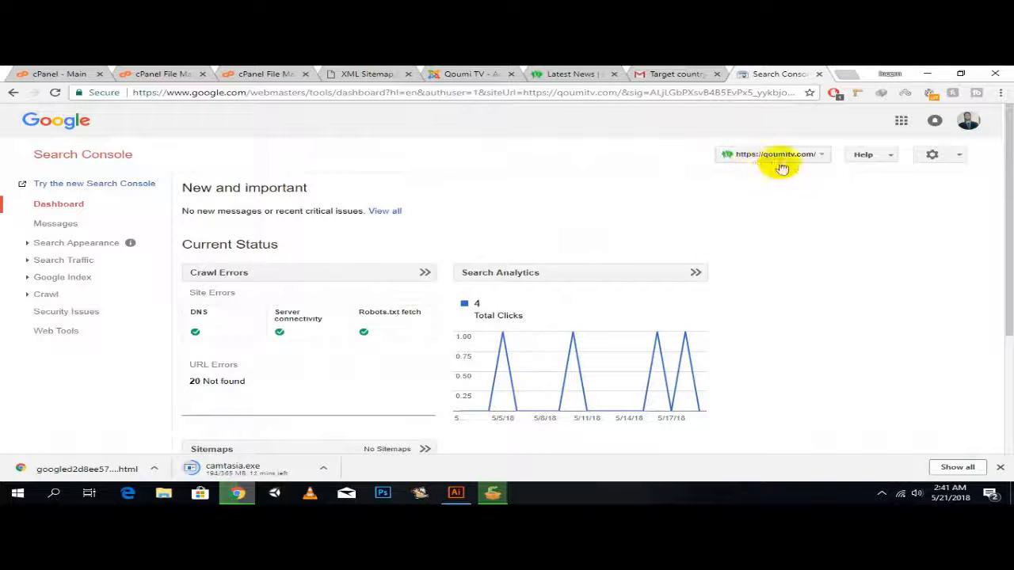
click(582, 273)
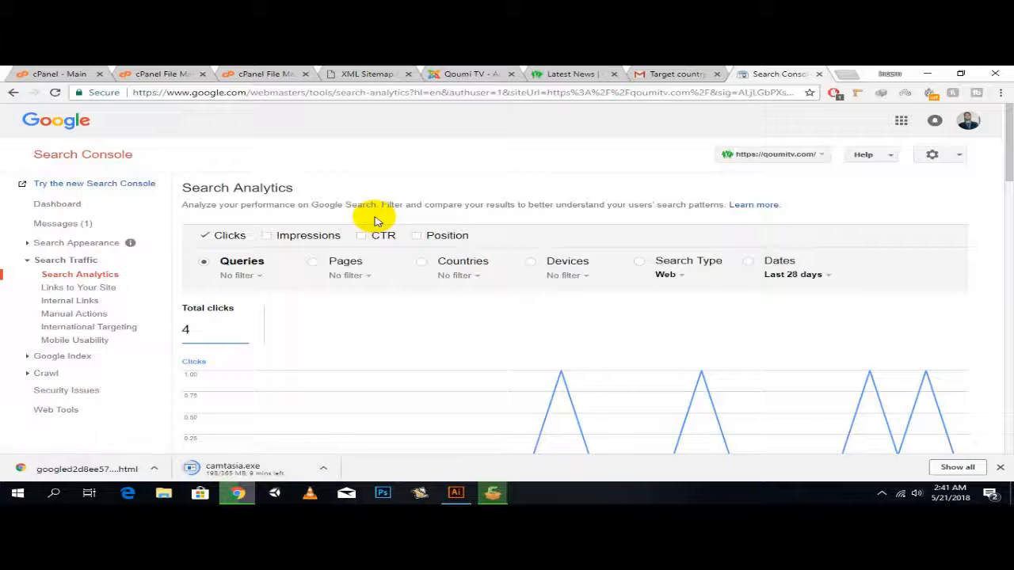
scroll(372, 289, down, 1)
scroll(372, 289, down, 3)
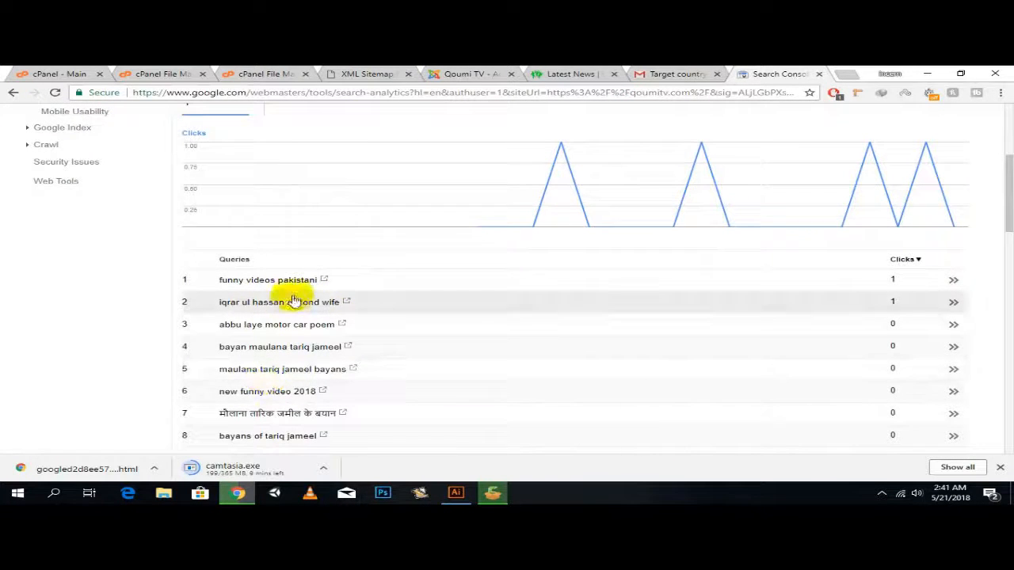
scroll(294, 299, down, 3)
scroll(307, 423, up, 7)
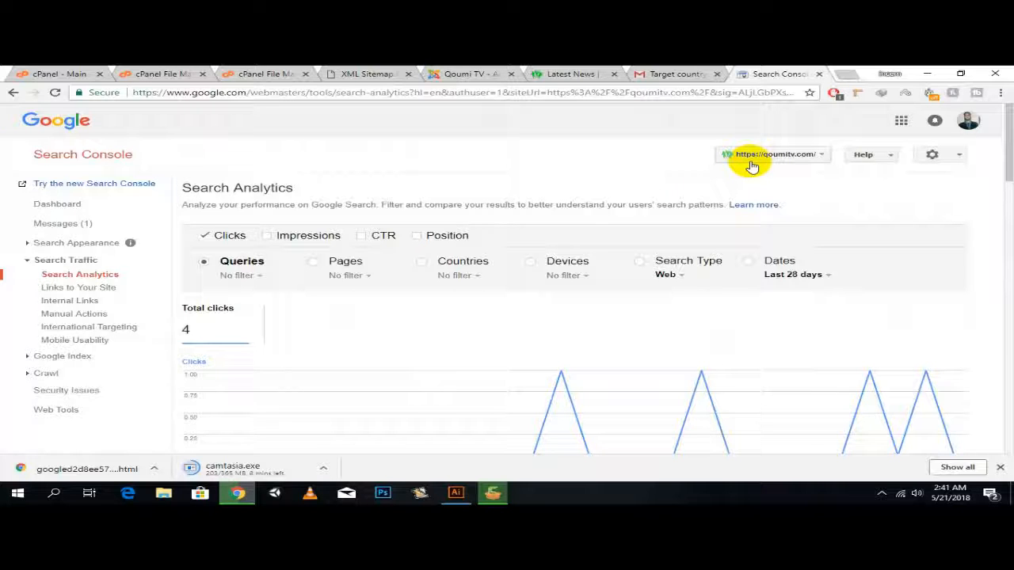
click(62, 224)
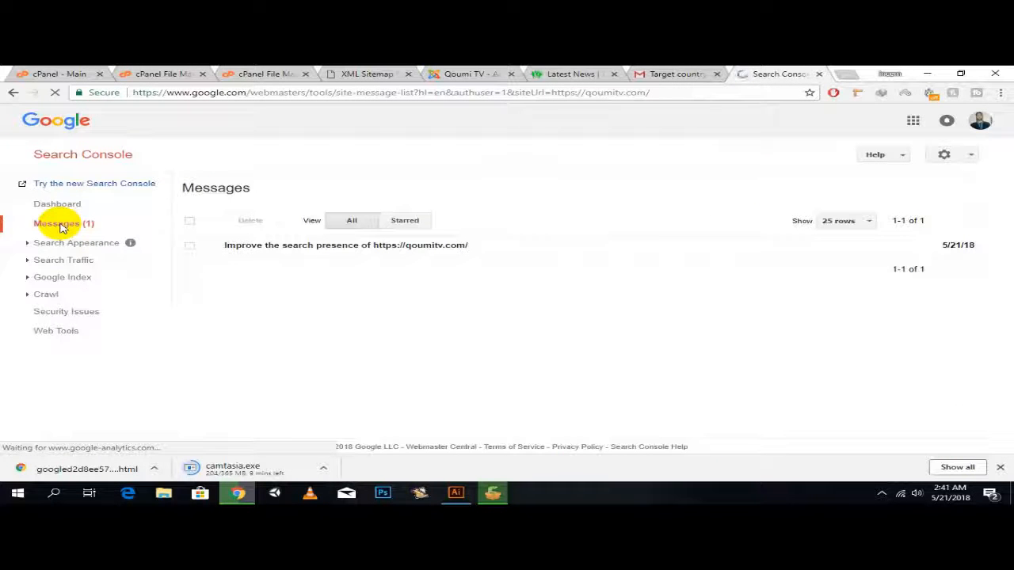
click(291, 247)
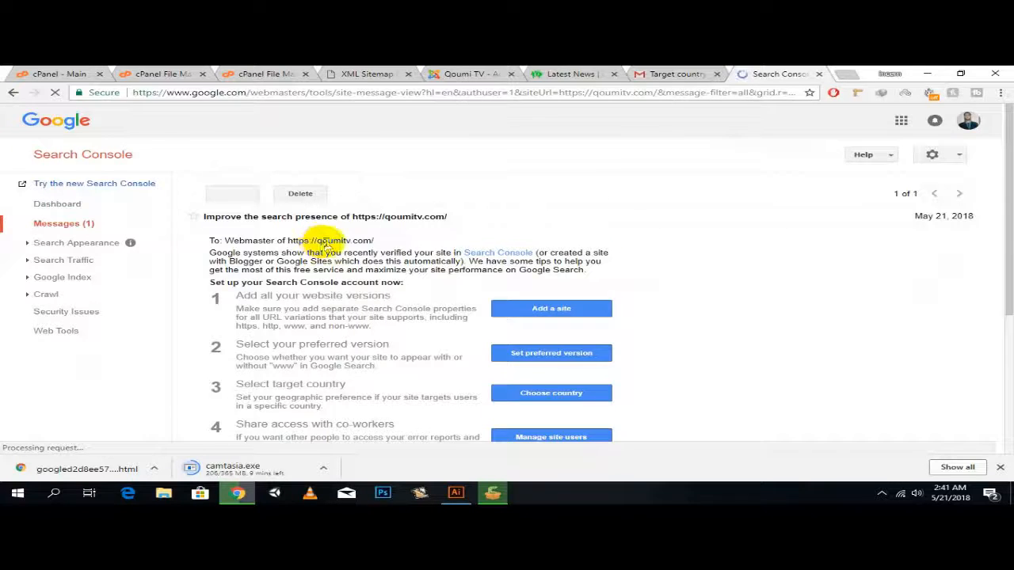
scroll(325, 241, down, 1)
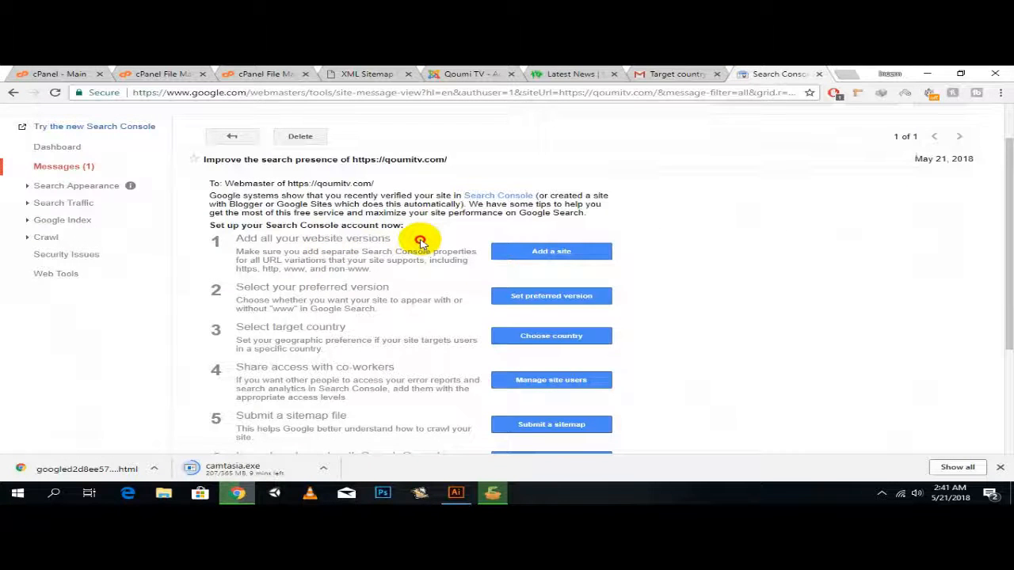
drag(416, 237, 276, 239)
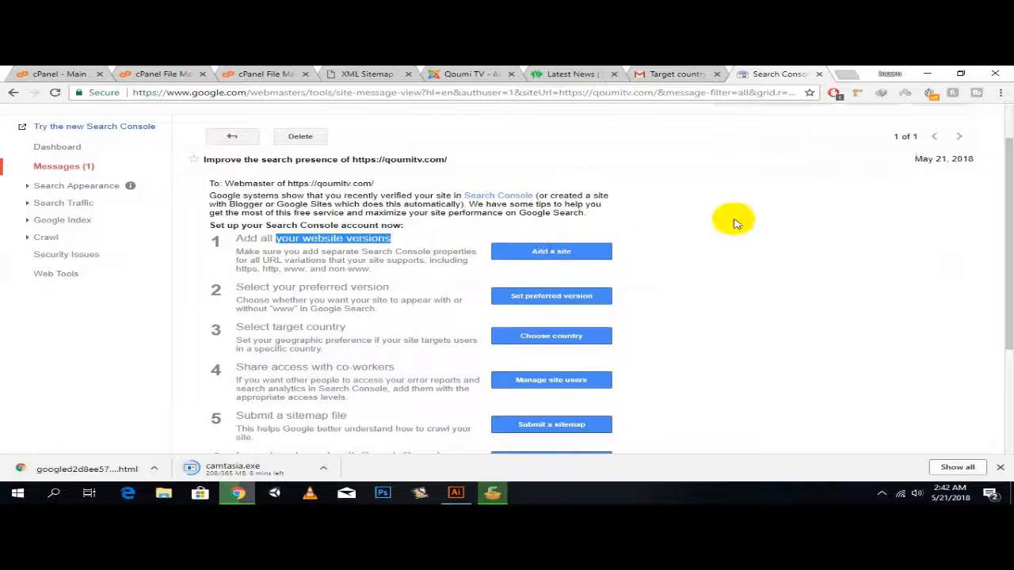
scroll(543, 203, down, 2)
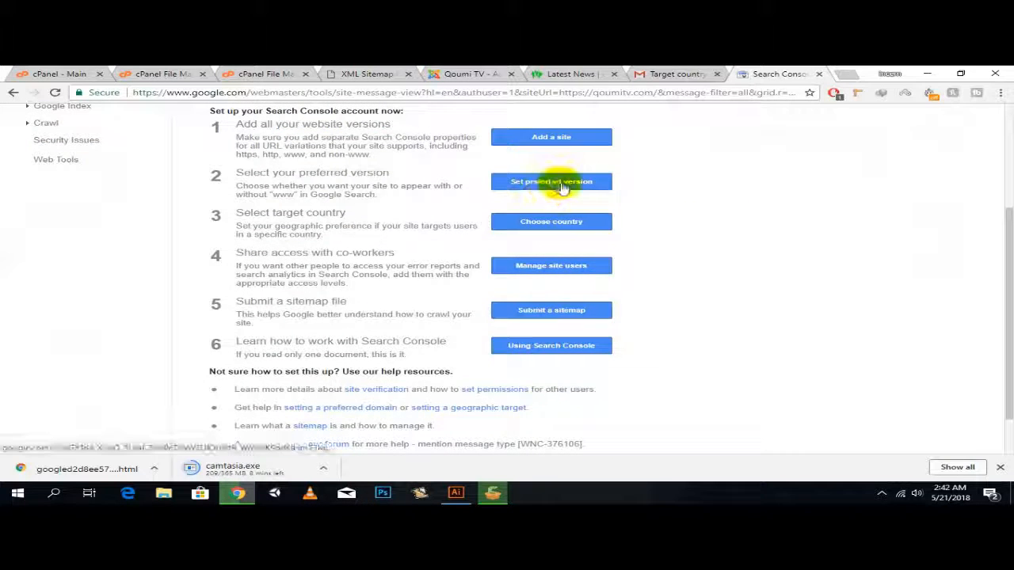
click(557, 184)
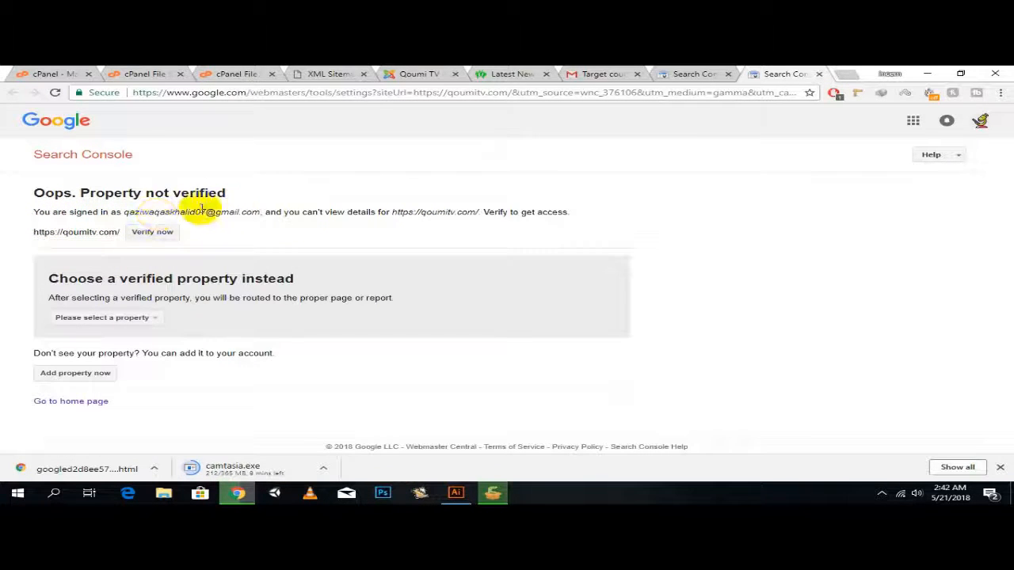
double_click(435, 212)
click(982, 121)
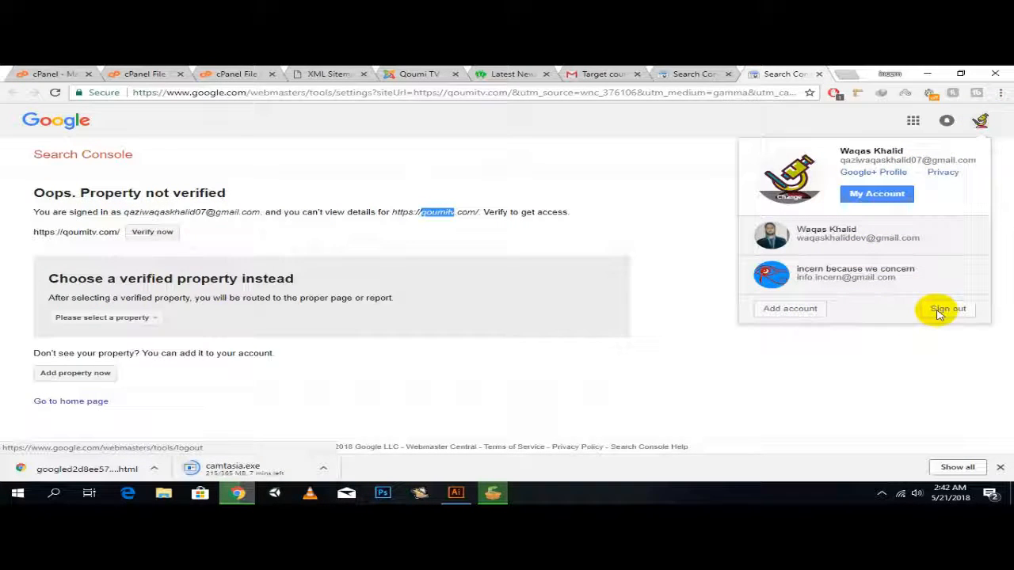
click(855, 234)
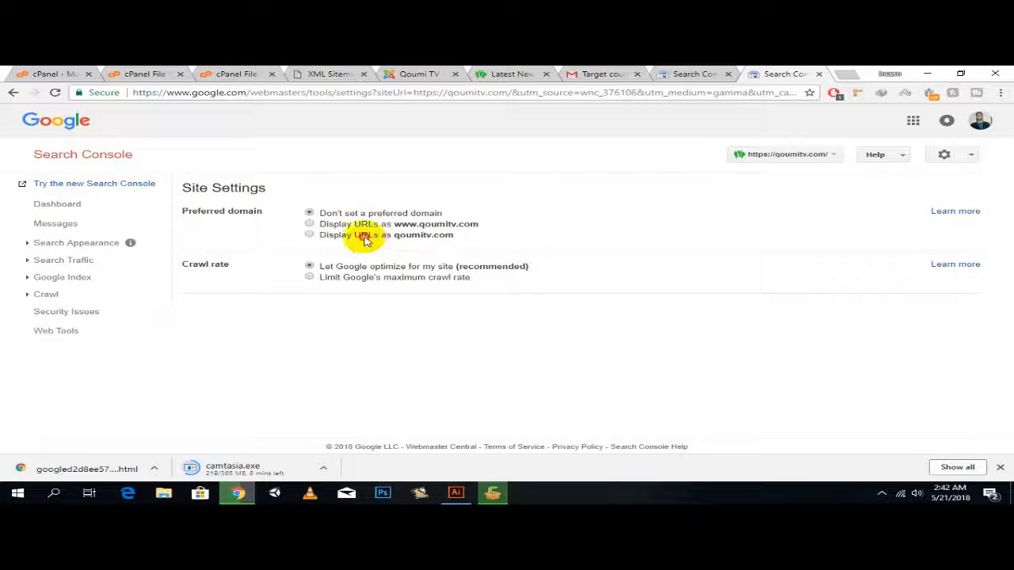
click(365, 237)
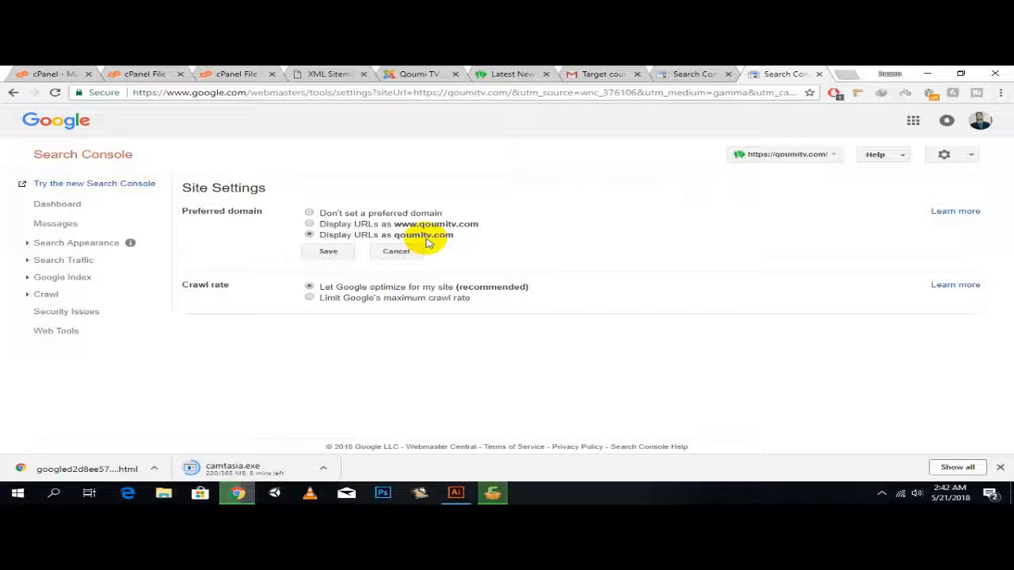
click(328, 251)
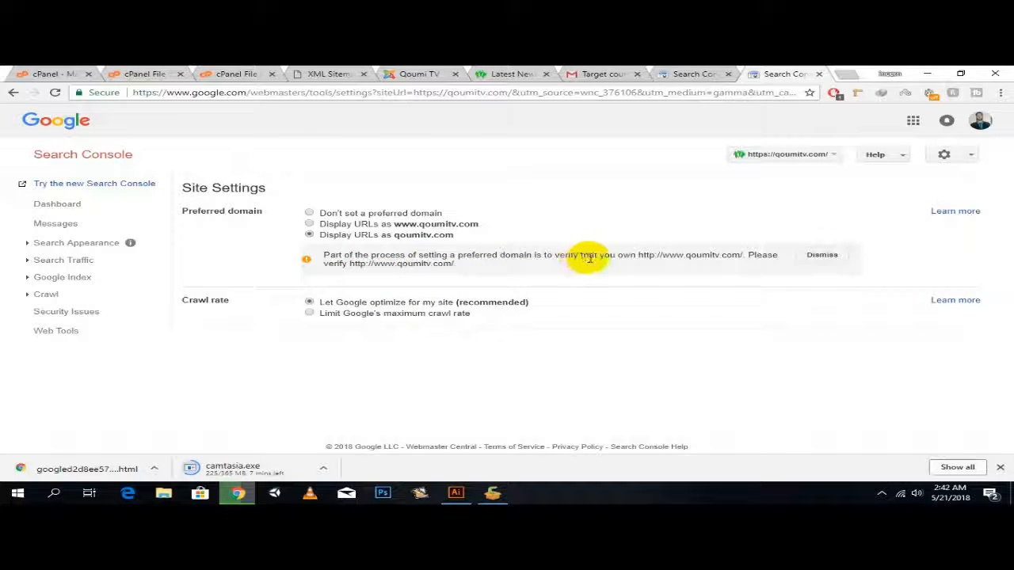
drag(644, 255, 732, 254)
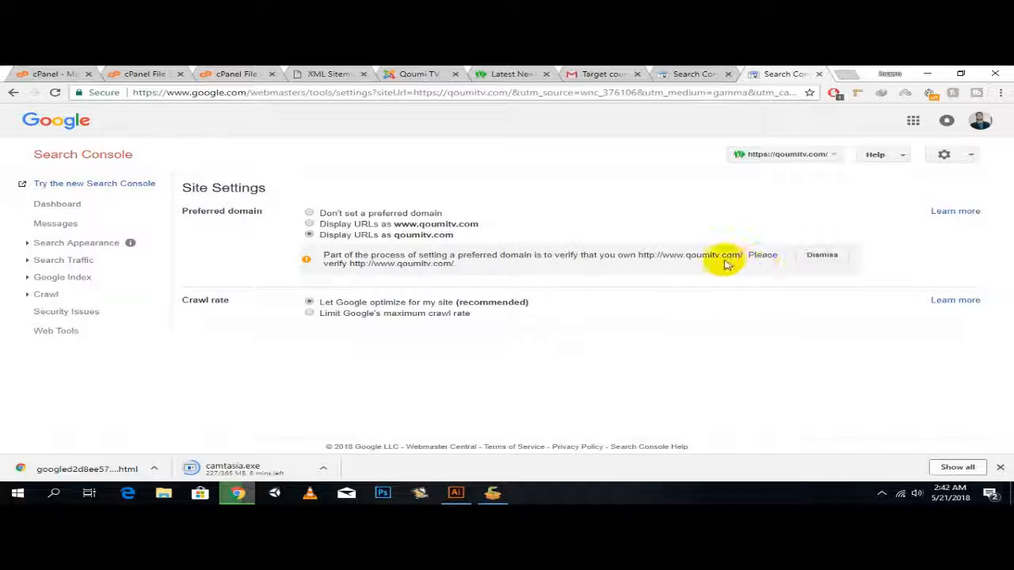
click(820, 255)
click(822, 256)
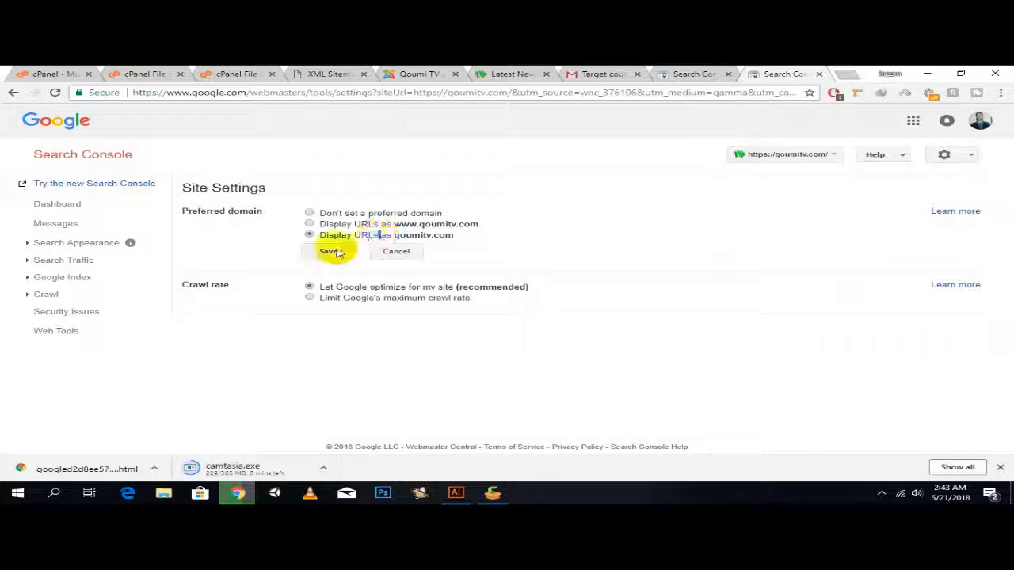
click(328, 251)
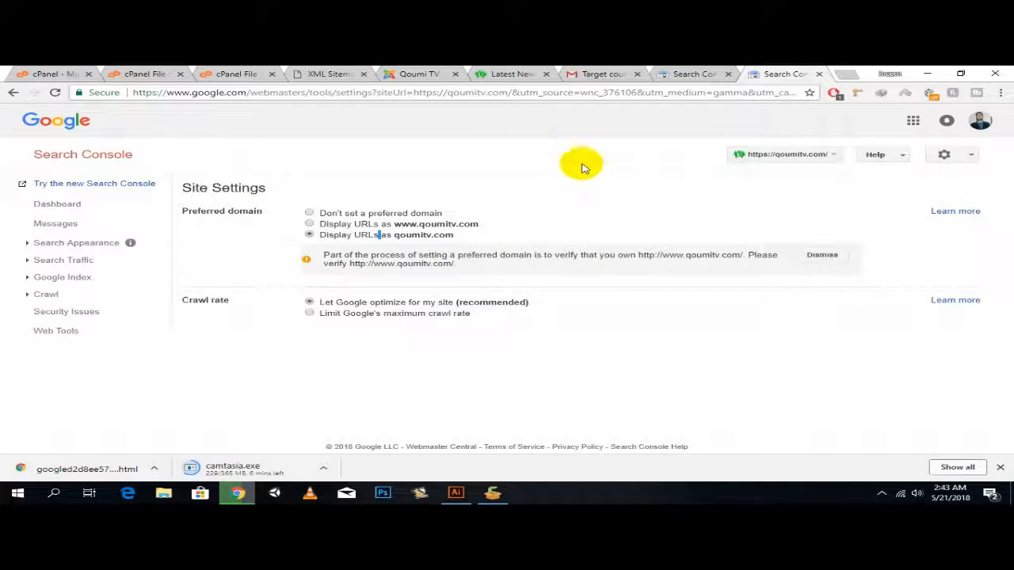
Step: Reopen the preferred version settings from the property's message under the verified account and retry displaying URLs as qoumitv.com
click(674, 73)
scroll(475, 221, up, 3)
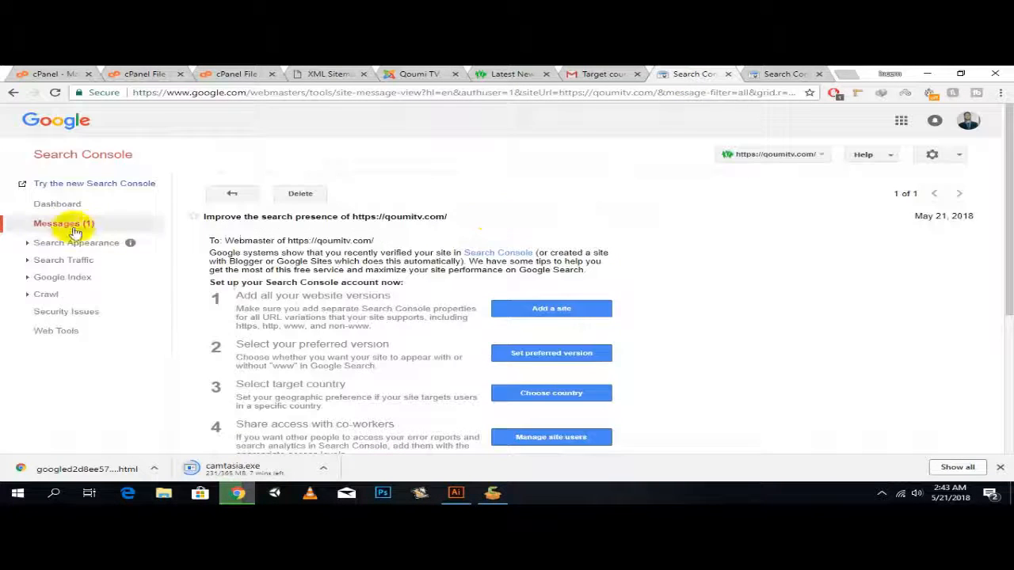
scroll(475, 261, down, 1)
click(541, 243)
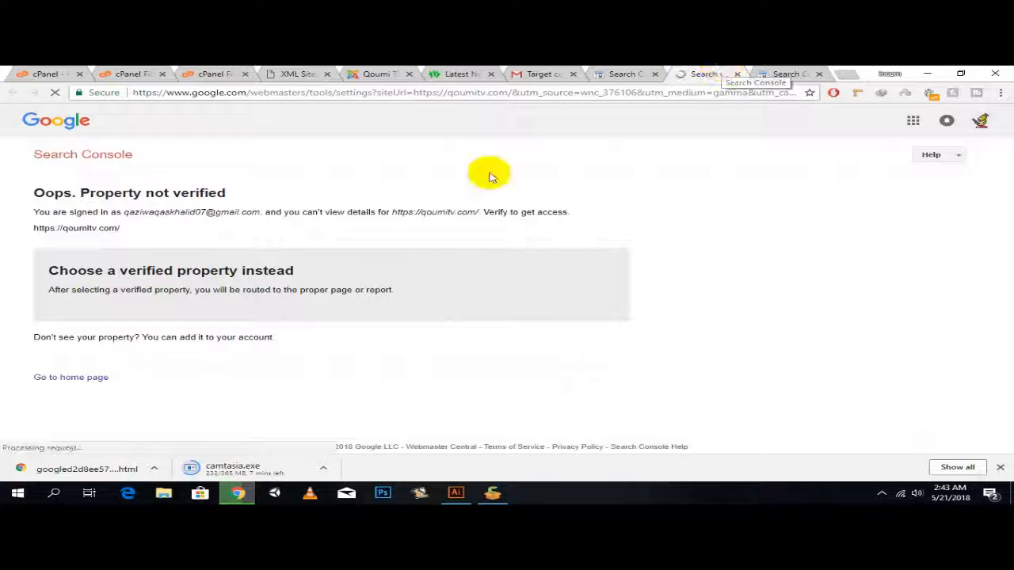
click(980, 121)
click(862, 245)
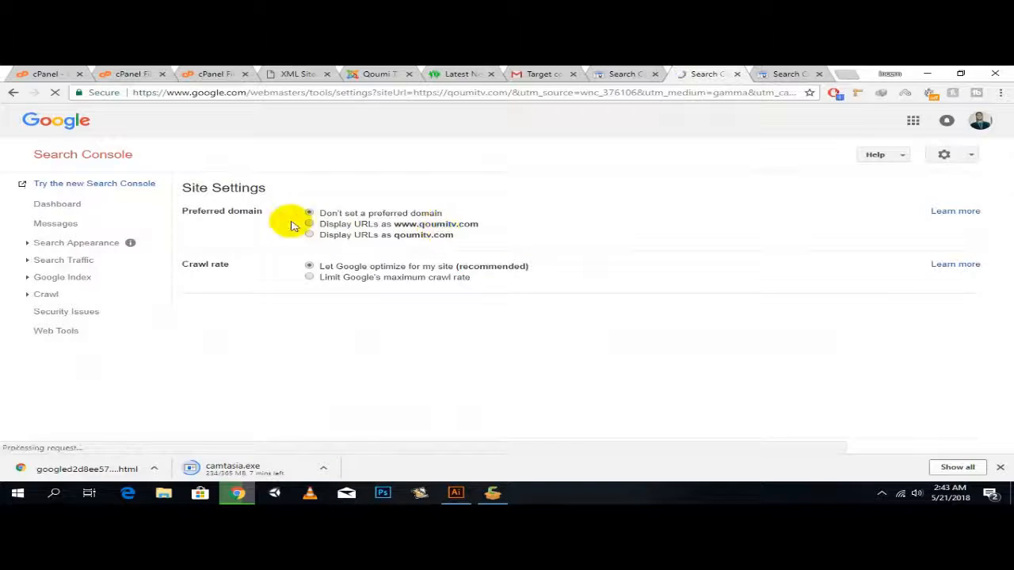
click(351, 225)
click(332, 235)
click(329, 249)
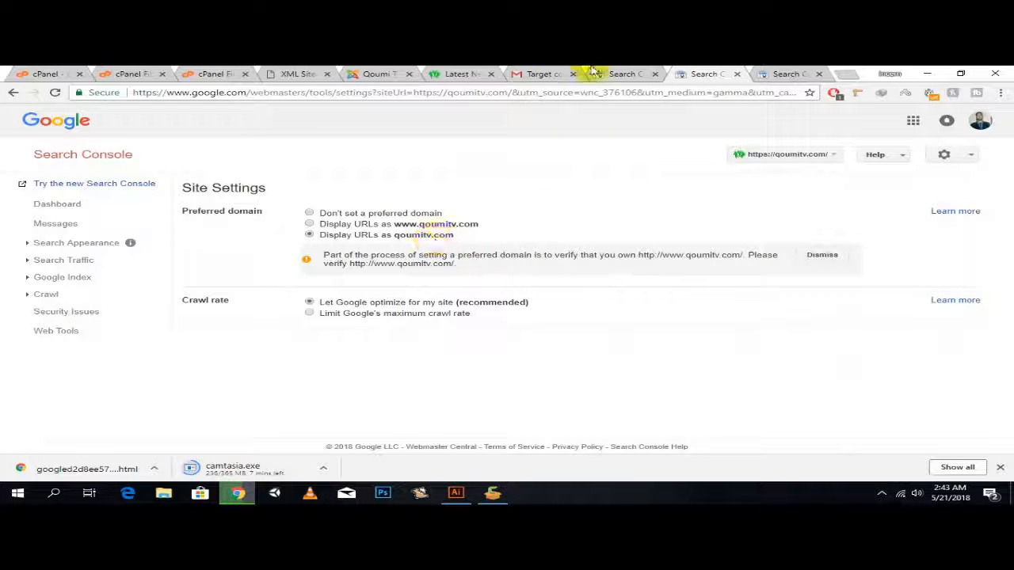
click(538, 73)
click(39, 198)
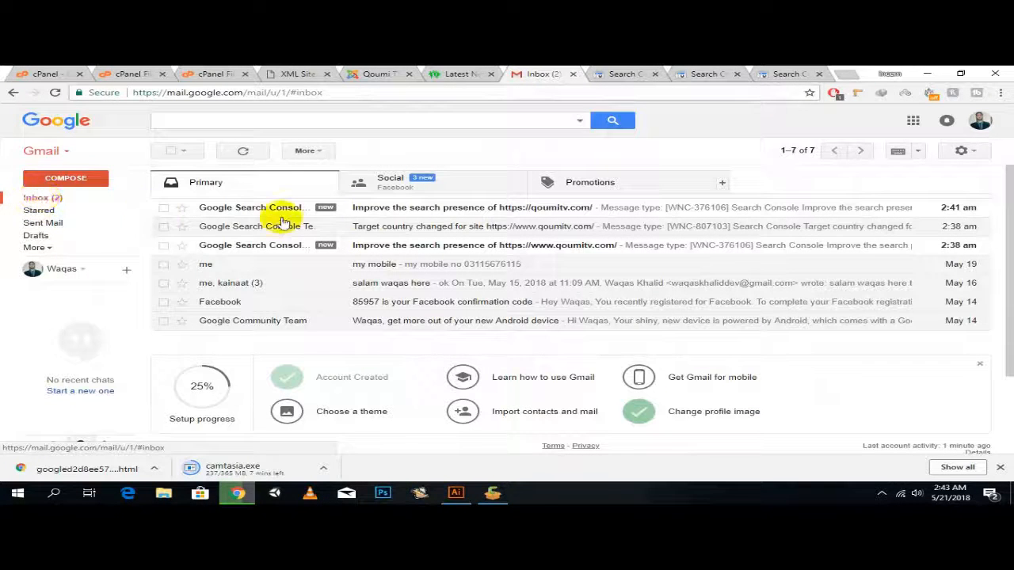
click(446, 247)
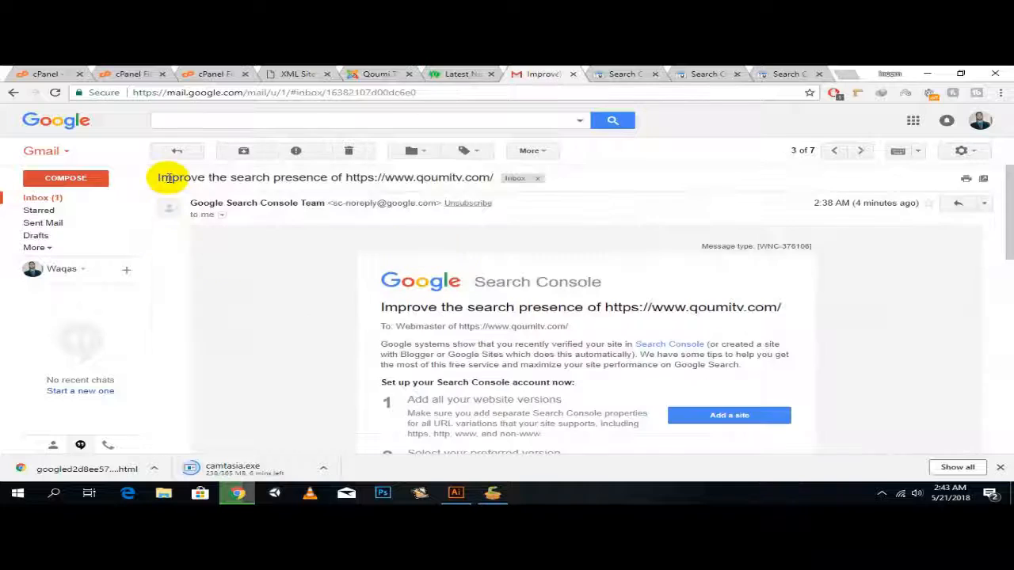
click(173, 153)
click(341, 206)
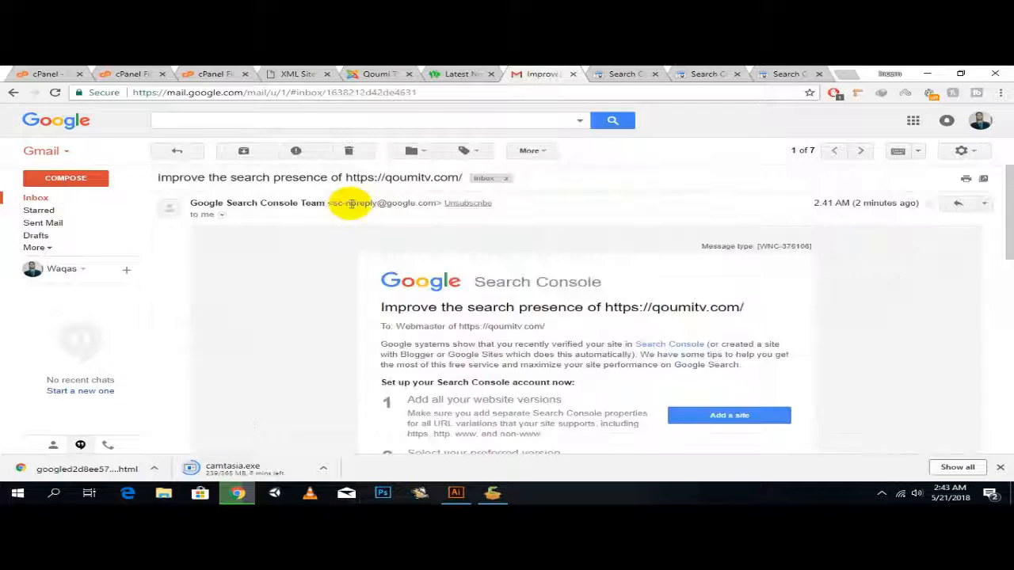
scroll(380, 250, down, 2)
scroll(520, 233, up, 3)
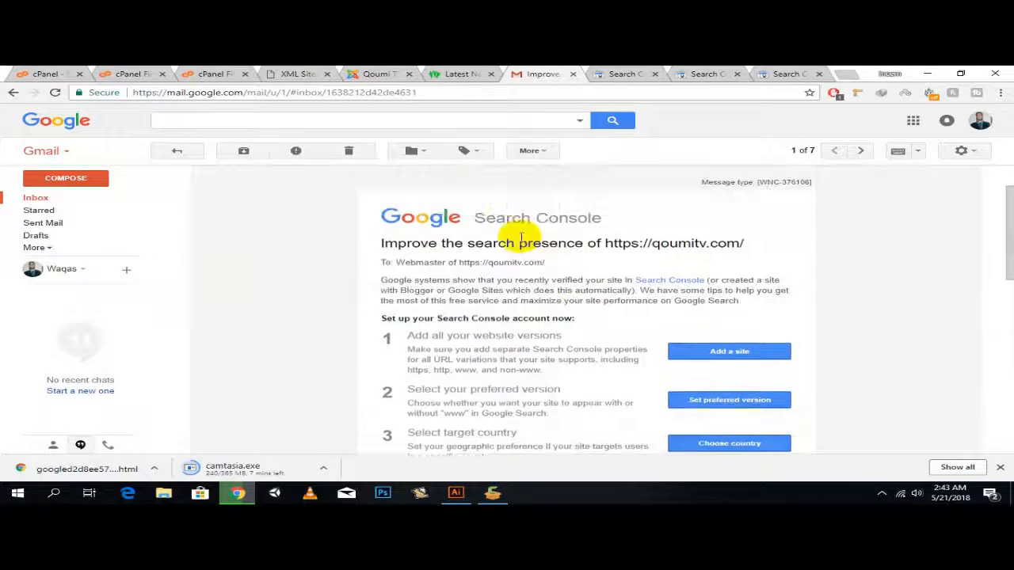
click(190, 152)
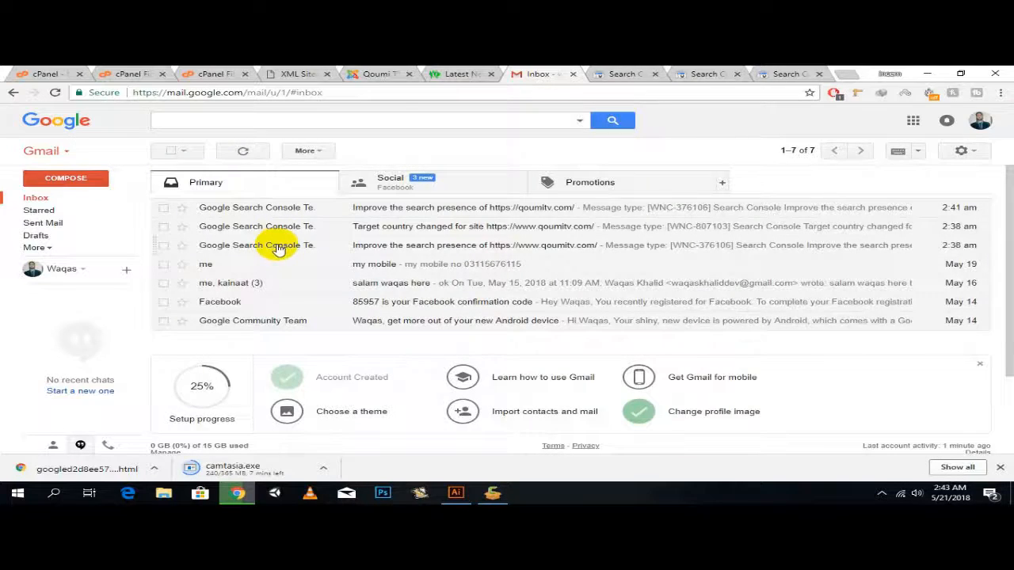
click(614, 73)
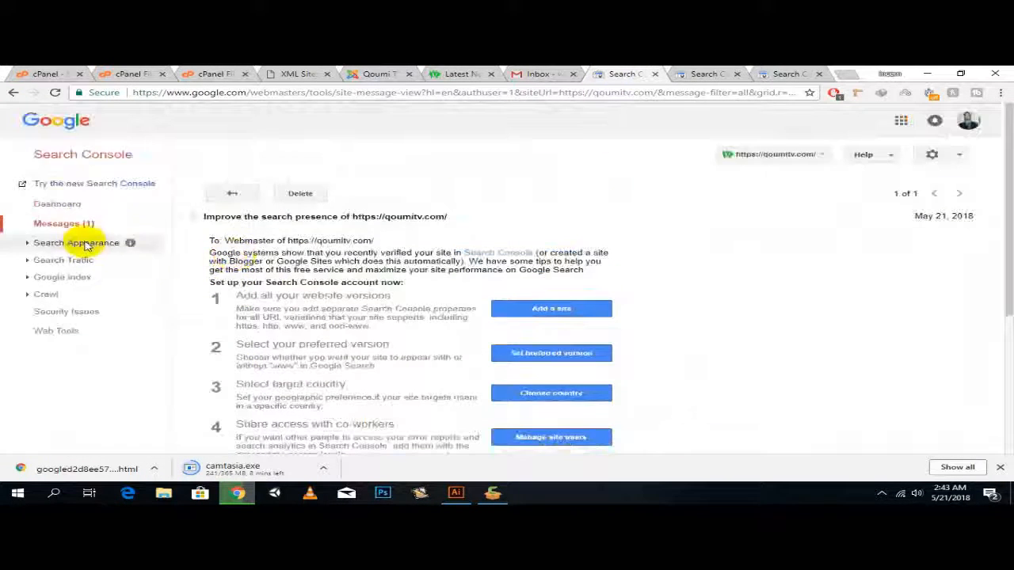
click(64, 225)
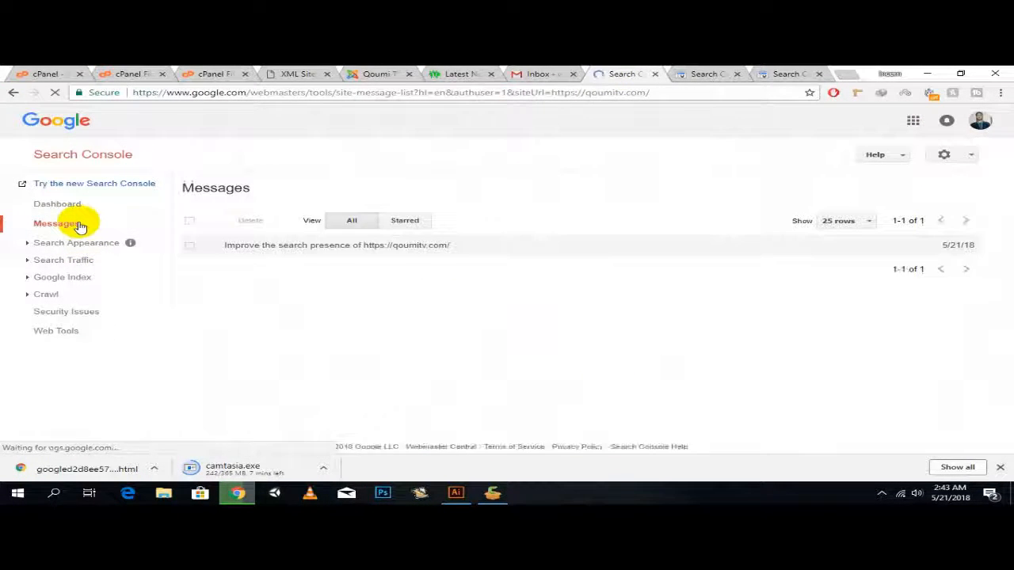
click(365, 248)
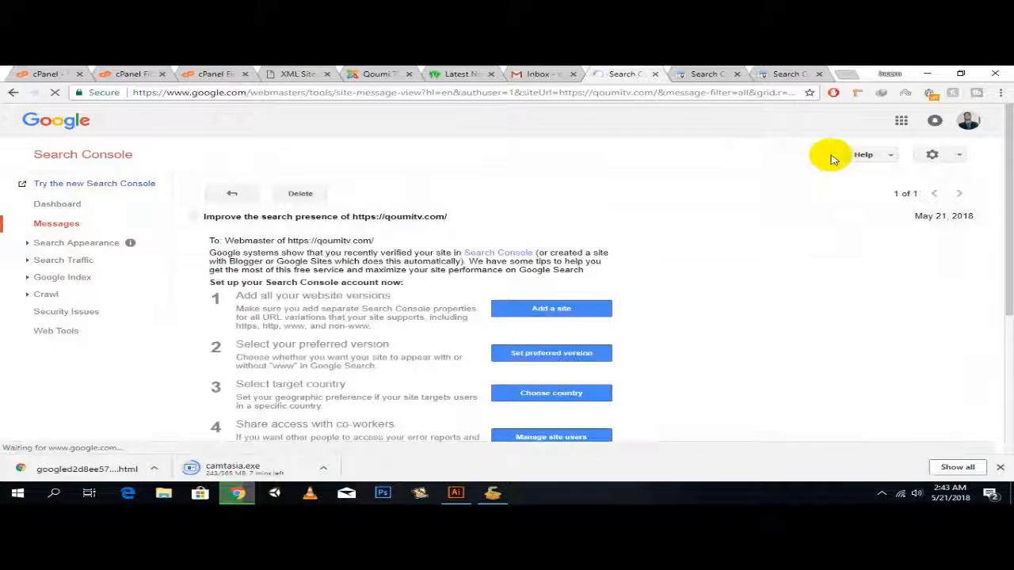
click(795, 158)
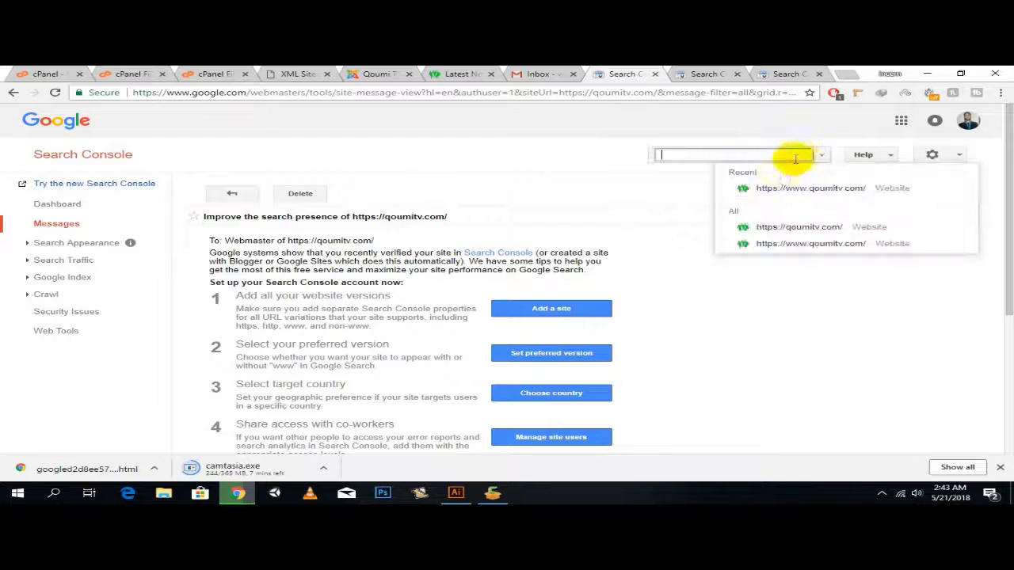
click(794, 243)
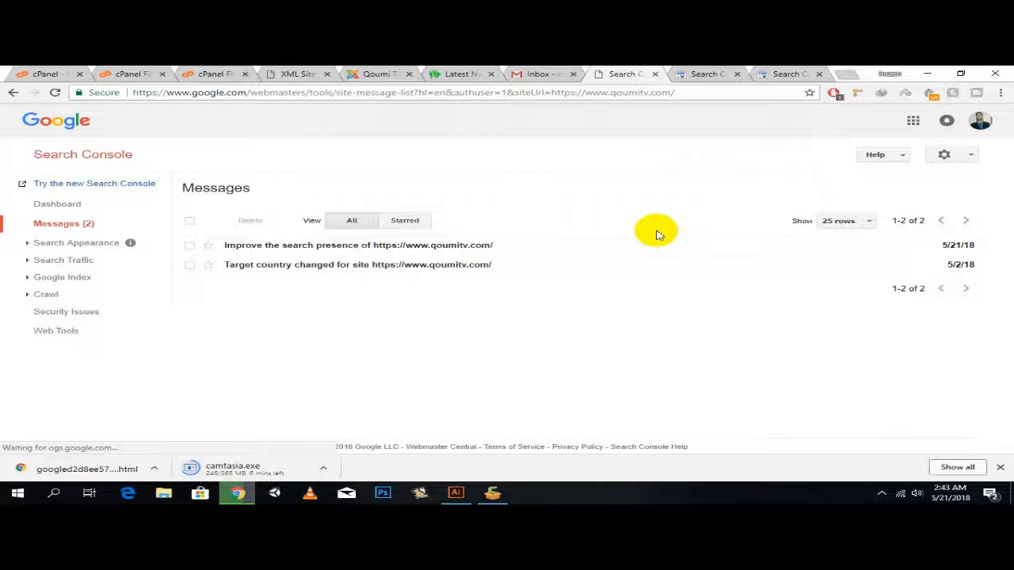
click(393, 247)
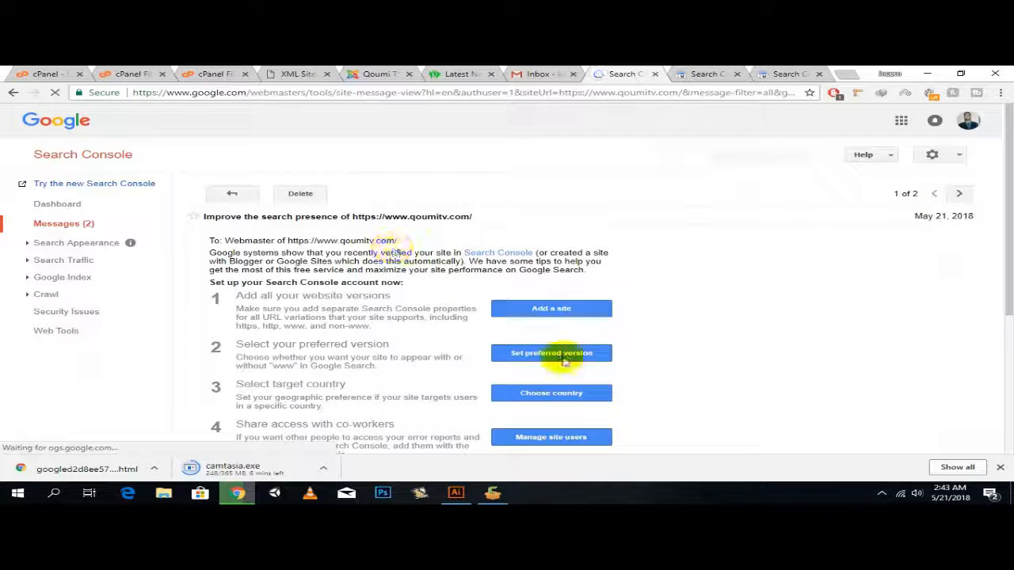
click(554, 354)
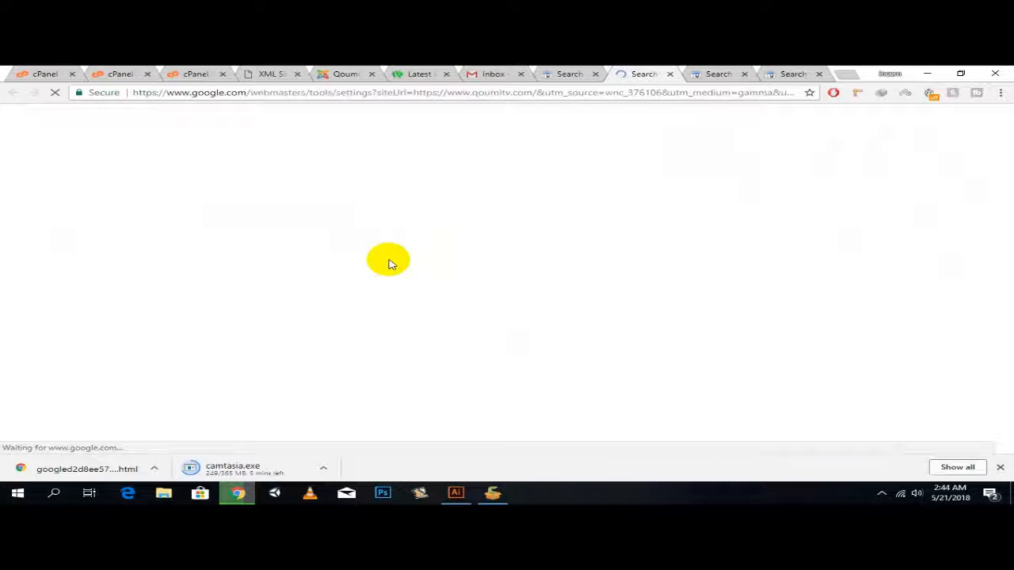
click(982, 120)
click(839, 234)
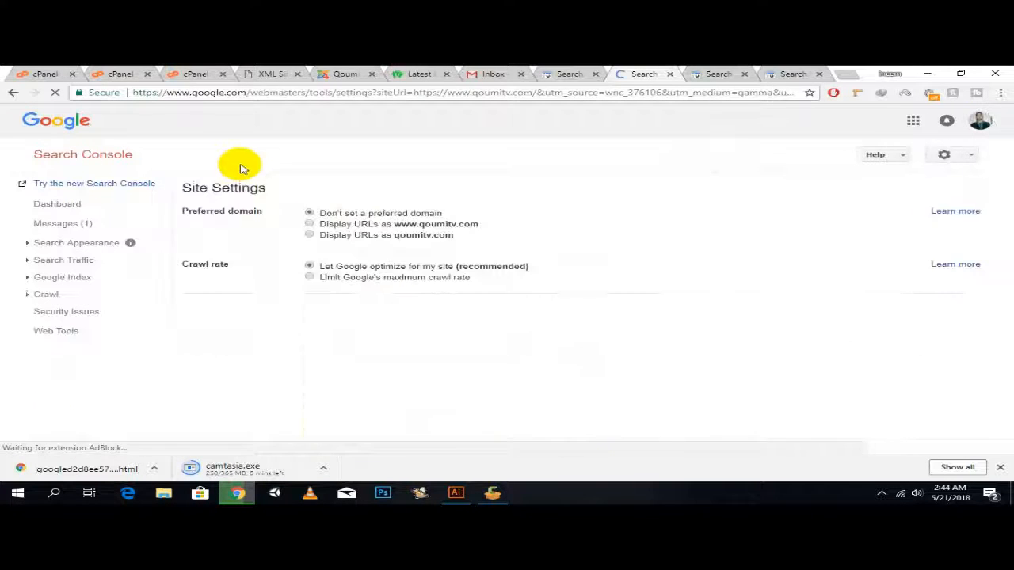
click(311, 235)
click(349, 255)
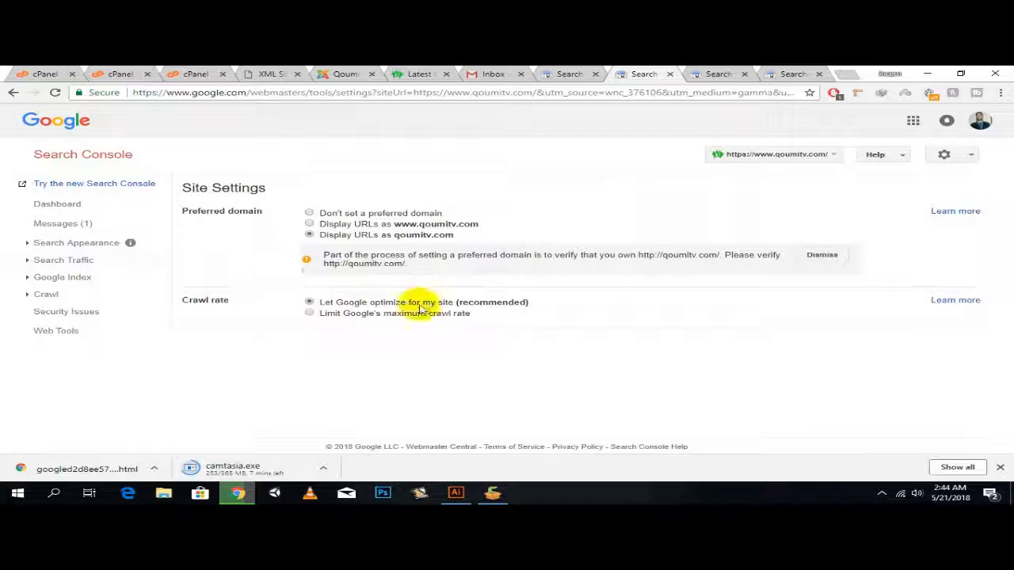
click(670, 74)
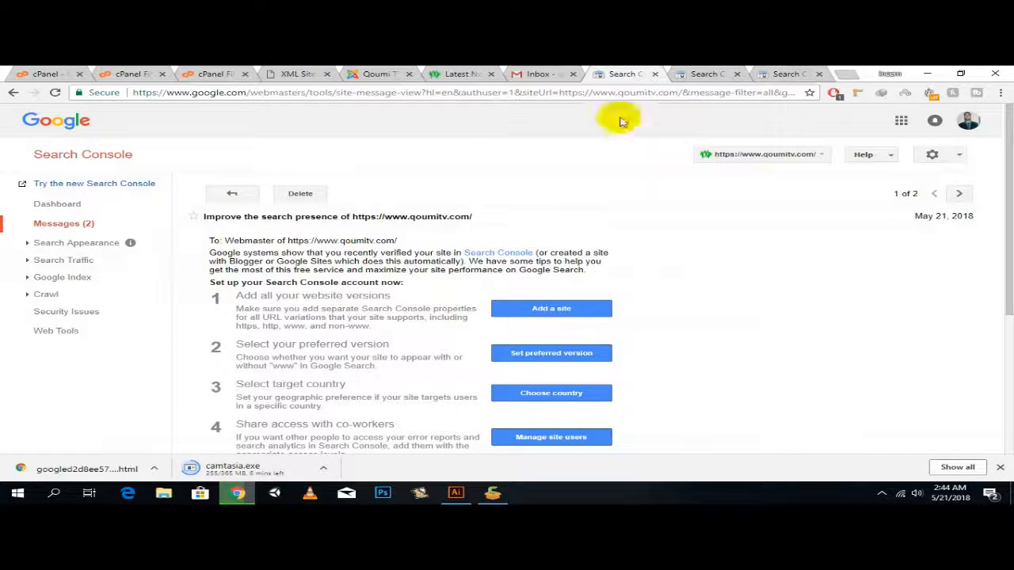
click(784, 153)
click(761, 190)
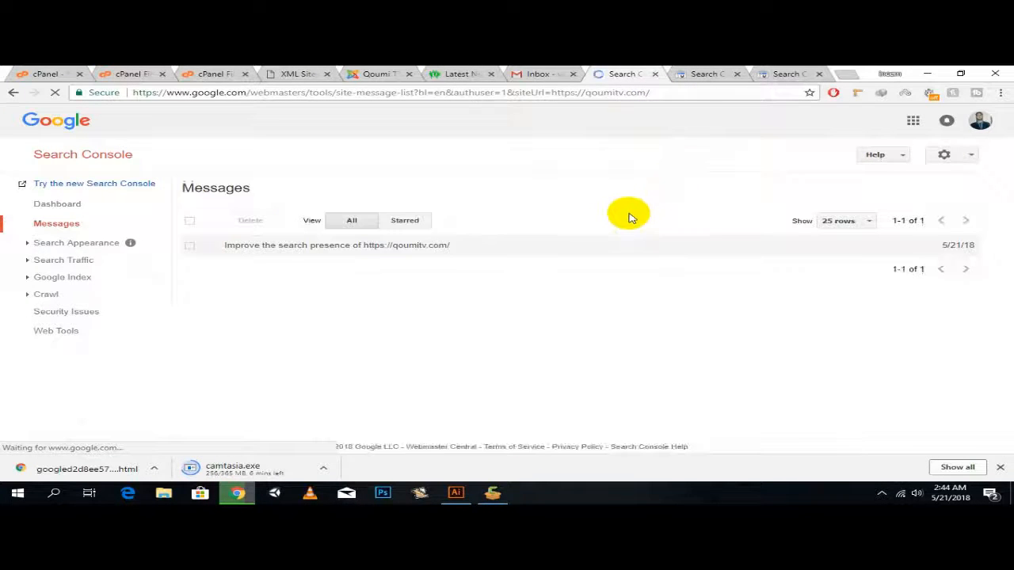
click(703, 74)
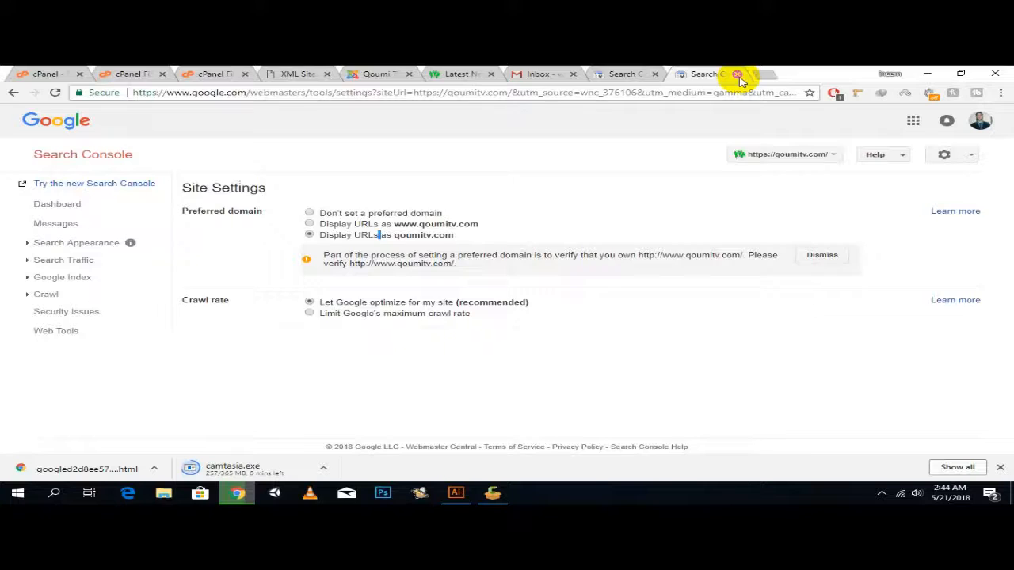
click(737, 74)
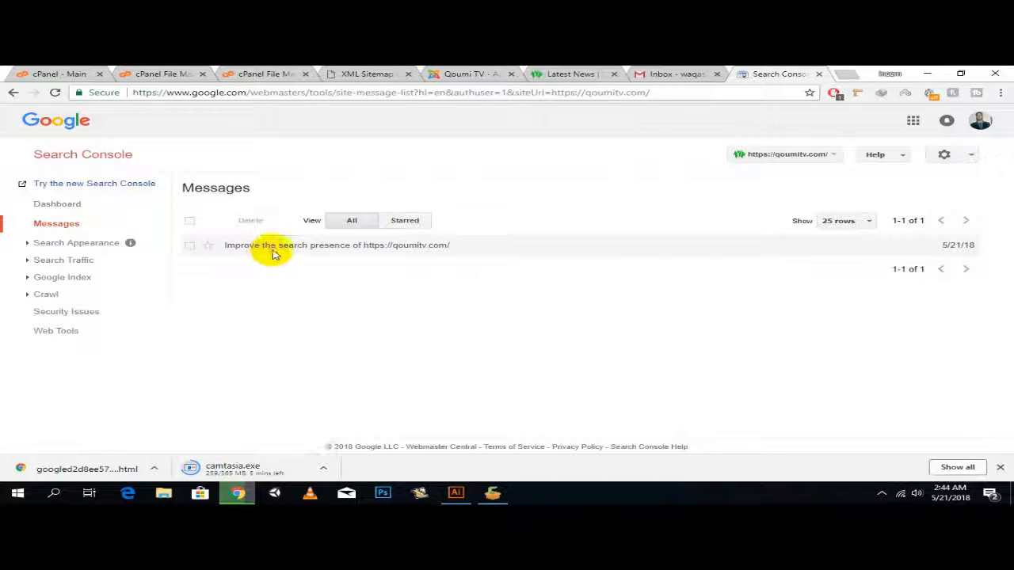
click(266, 248)
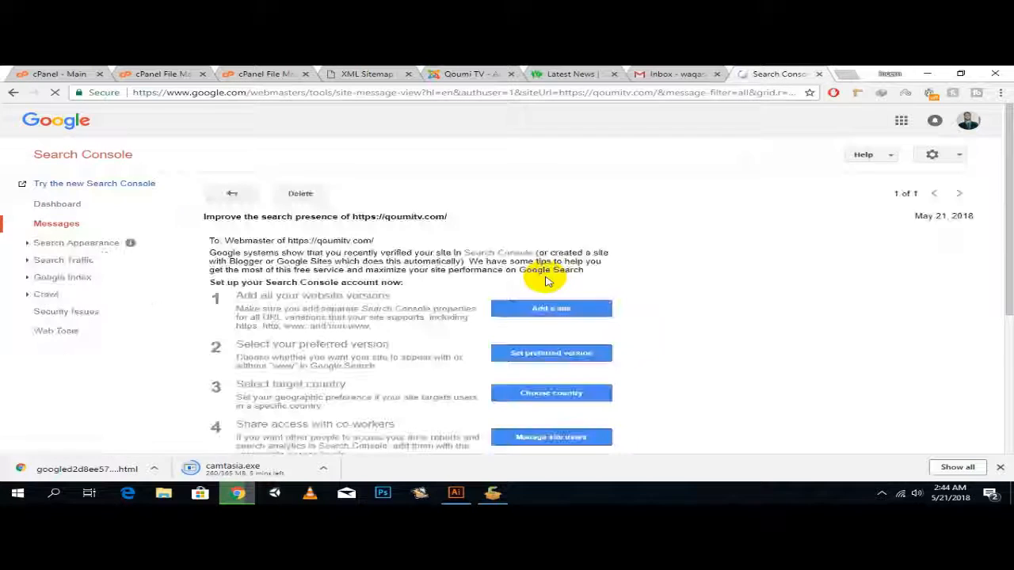
scroll(587, 295, down, 2)
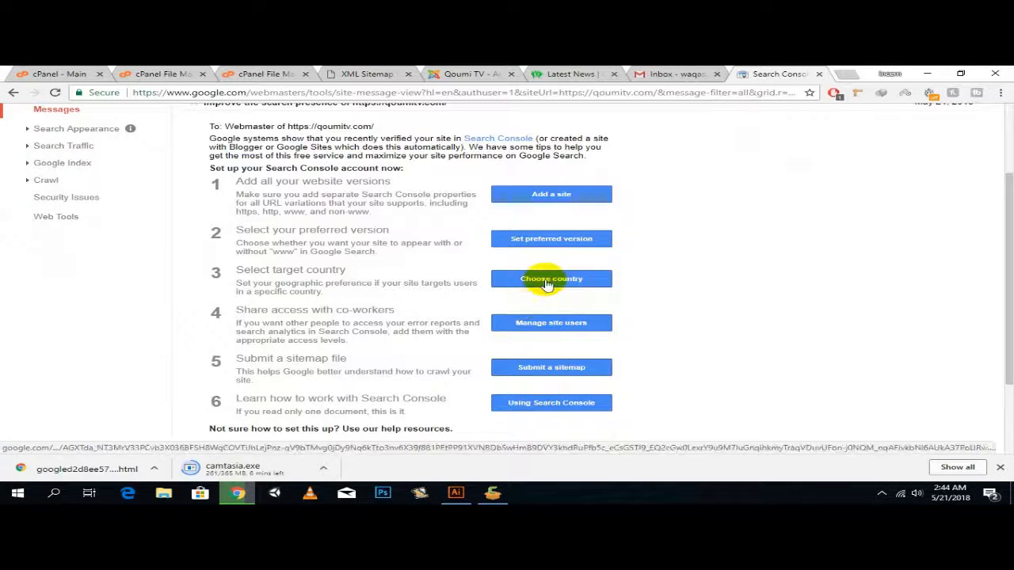
click(546, 282)
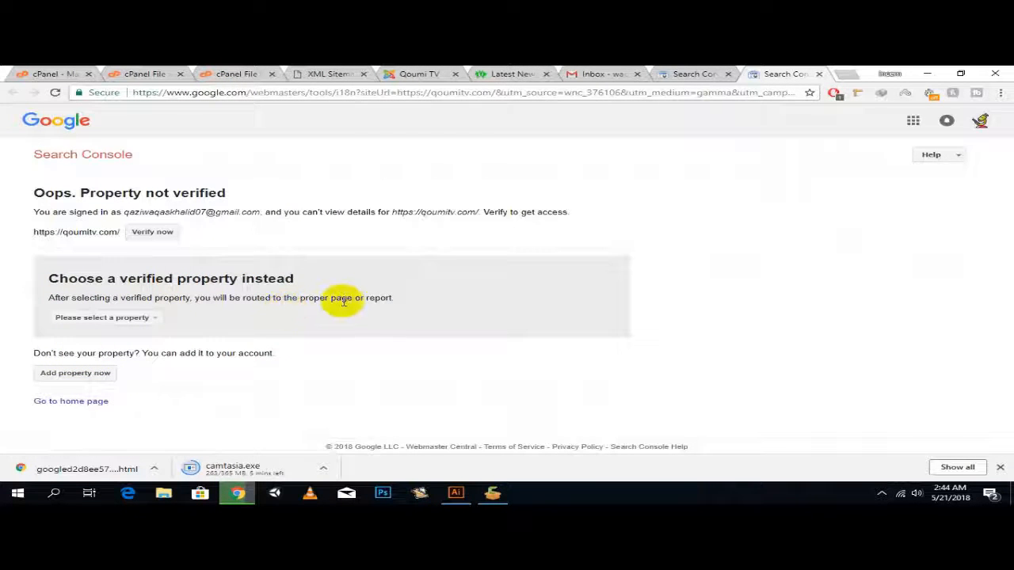
click(979, 121)
click(655, 236)
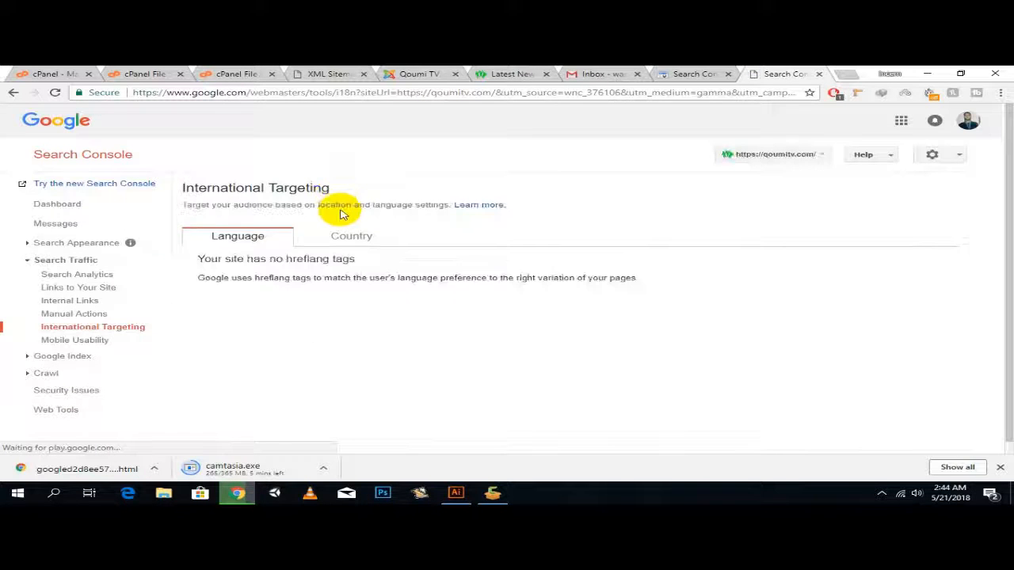
click(339, 240)
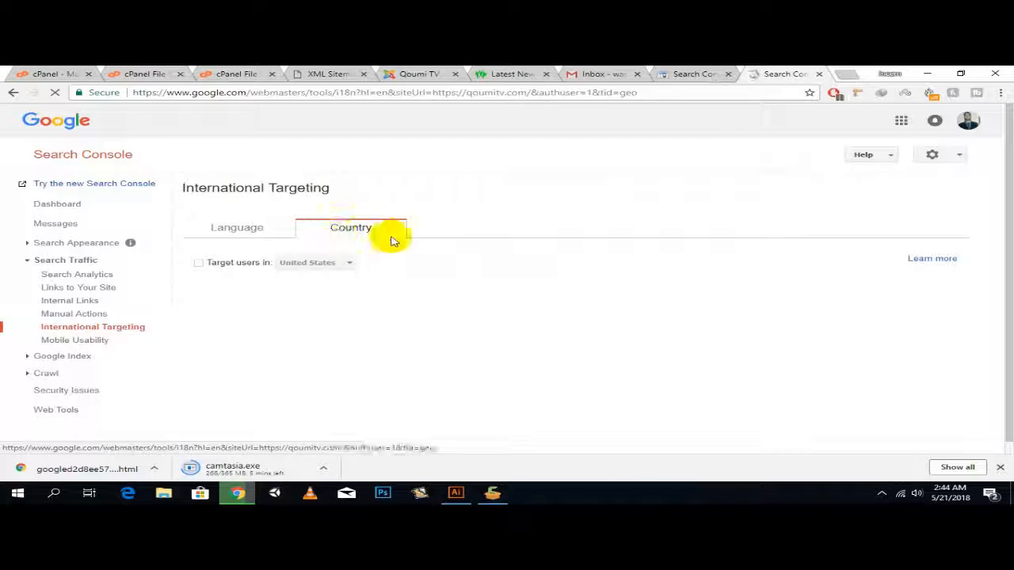
click(250, 267)
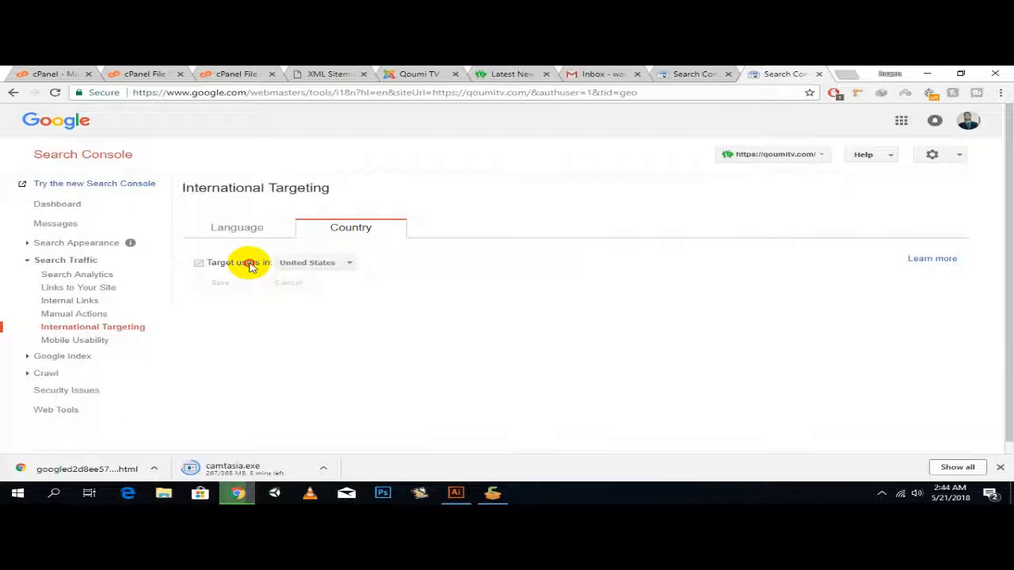
click(301, 264)
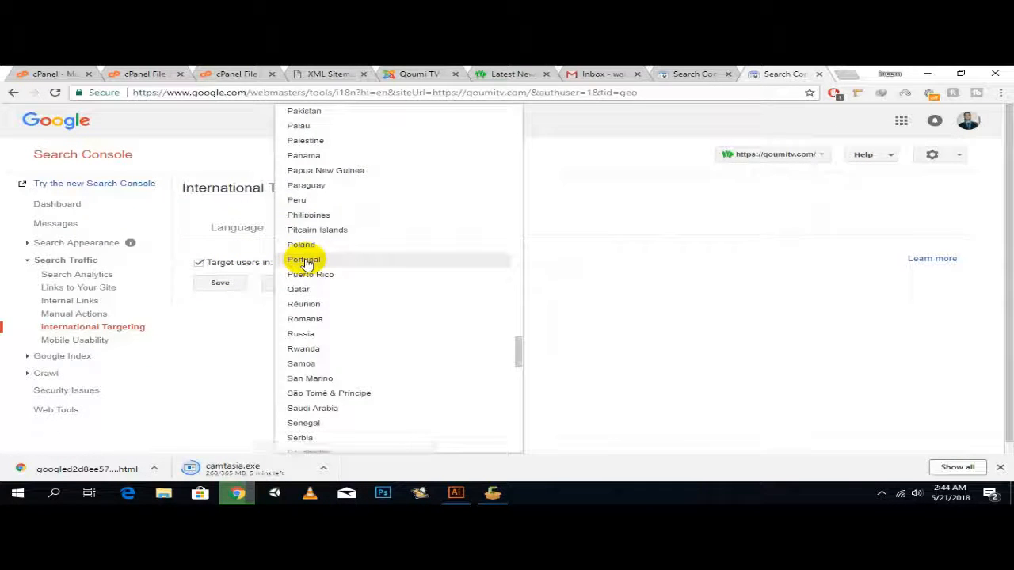
click(295, 112)
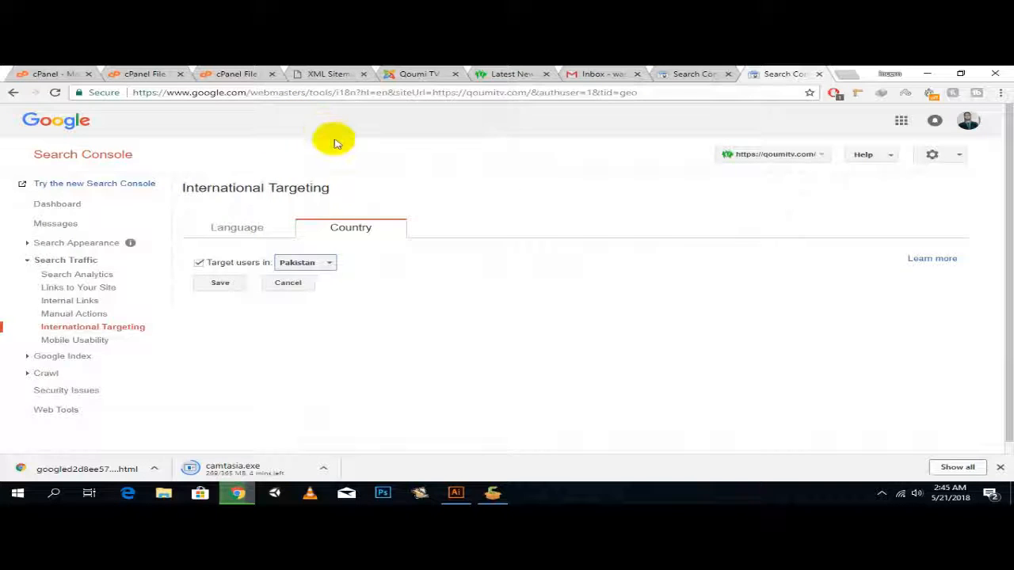
click(224, 284)
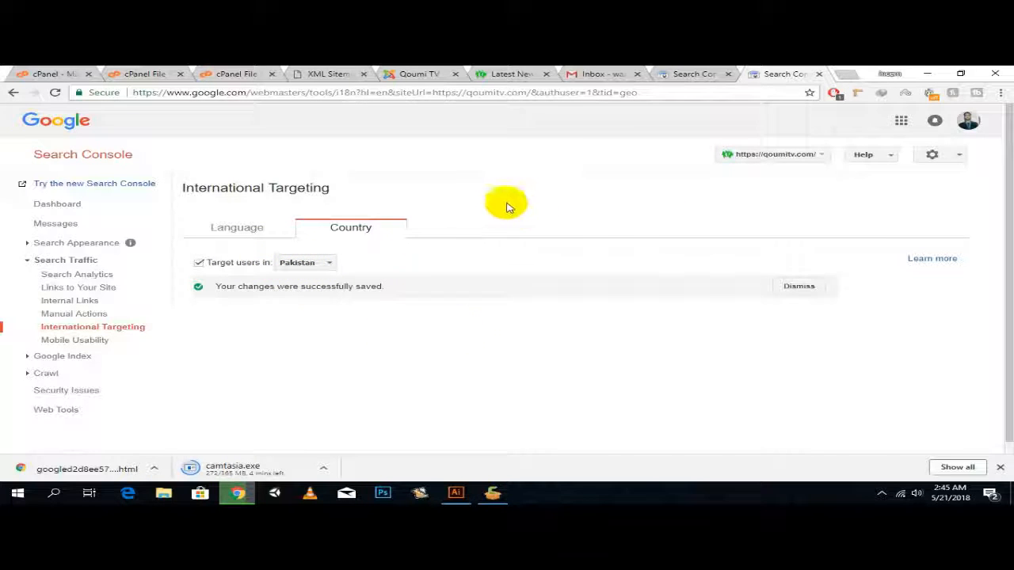
scroll(432, 235, down, 1)
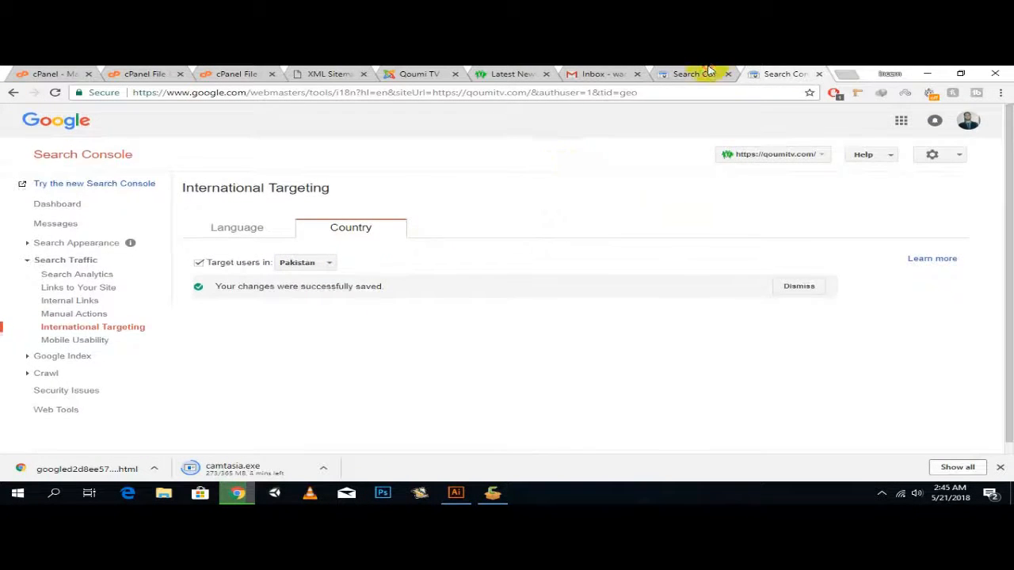
click(733, 74)
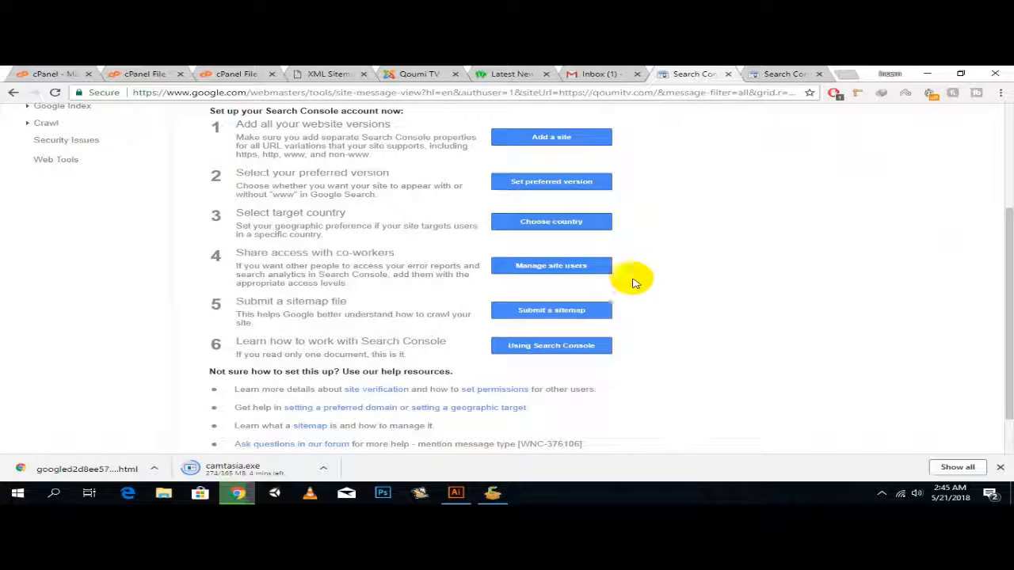
click(556, 269)
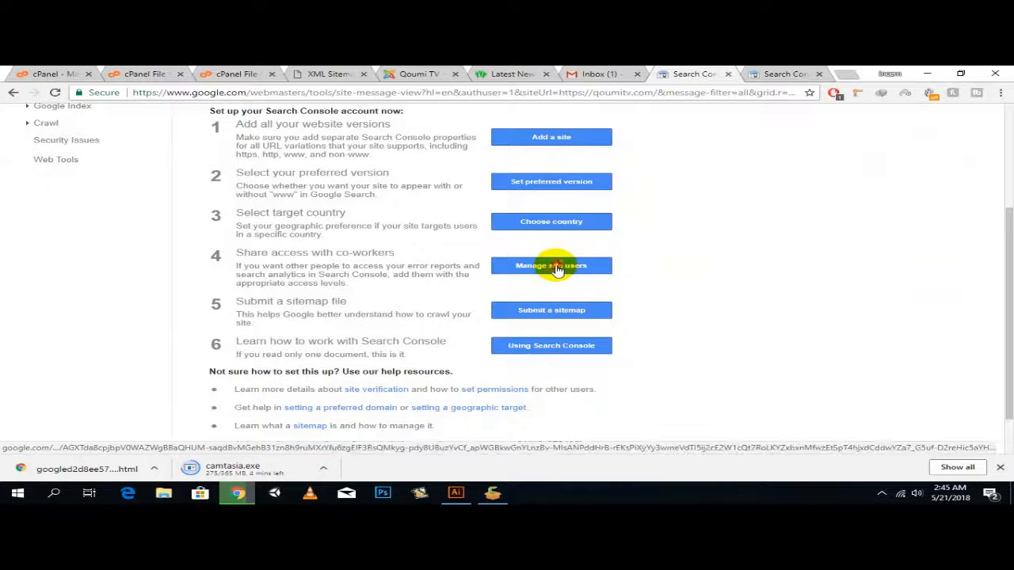
click(765, 75)
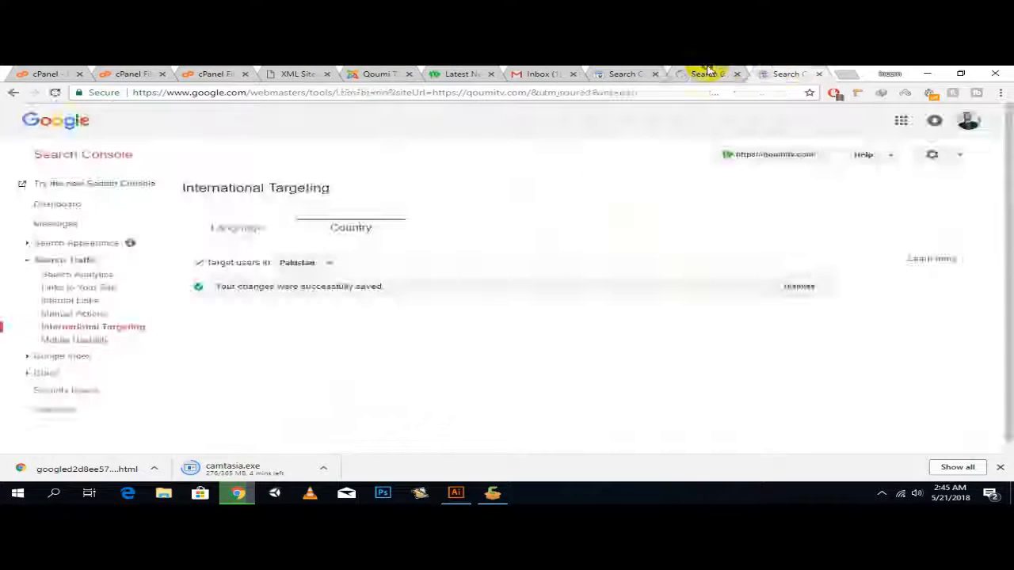
click(710, 72)
click(982, 122)
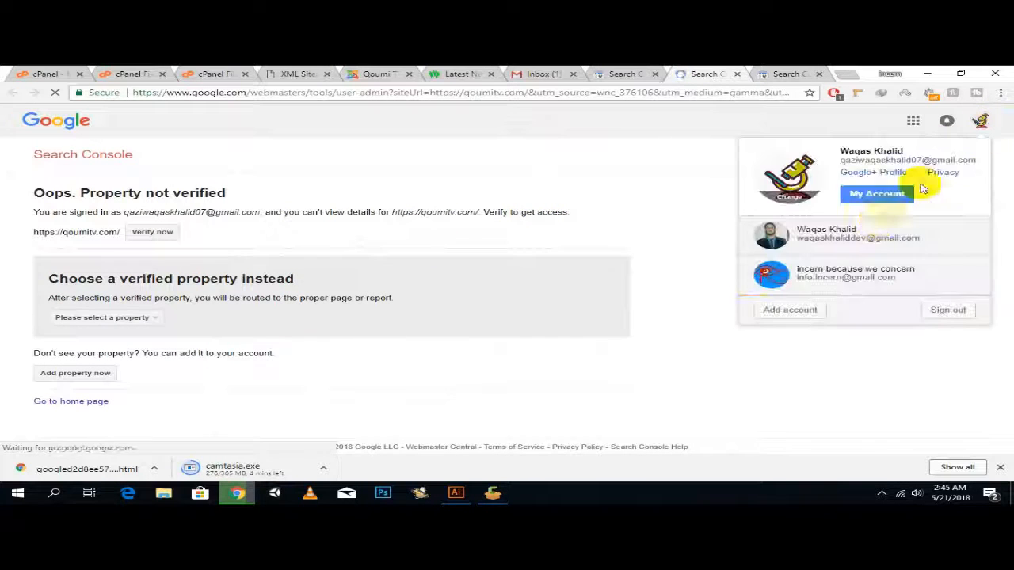
click(864, 241)
click(762, 73)
click(708, 73)
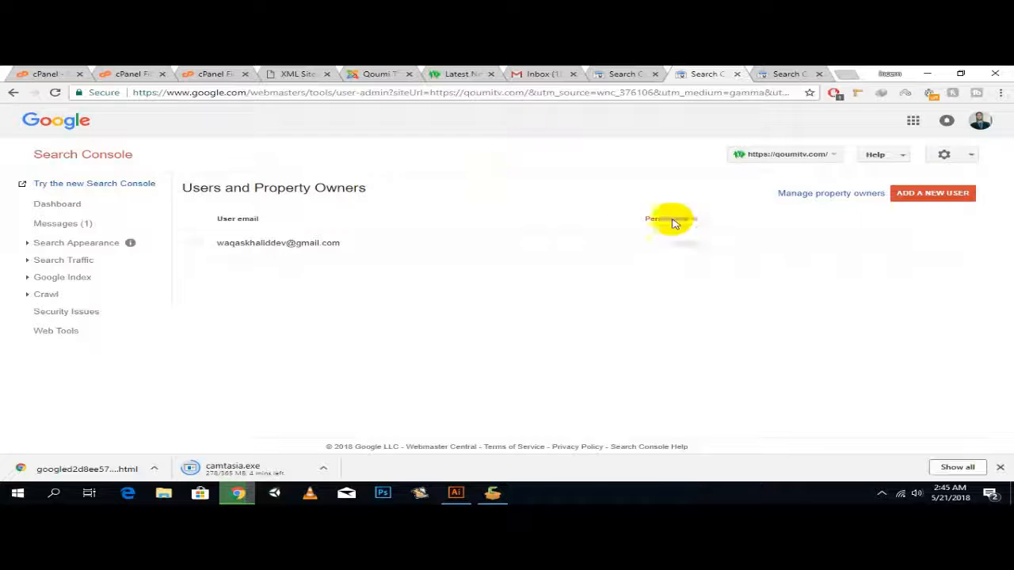
click(915, 194)
click(467, 286)
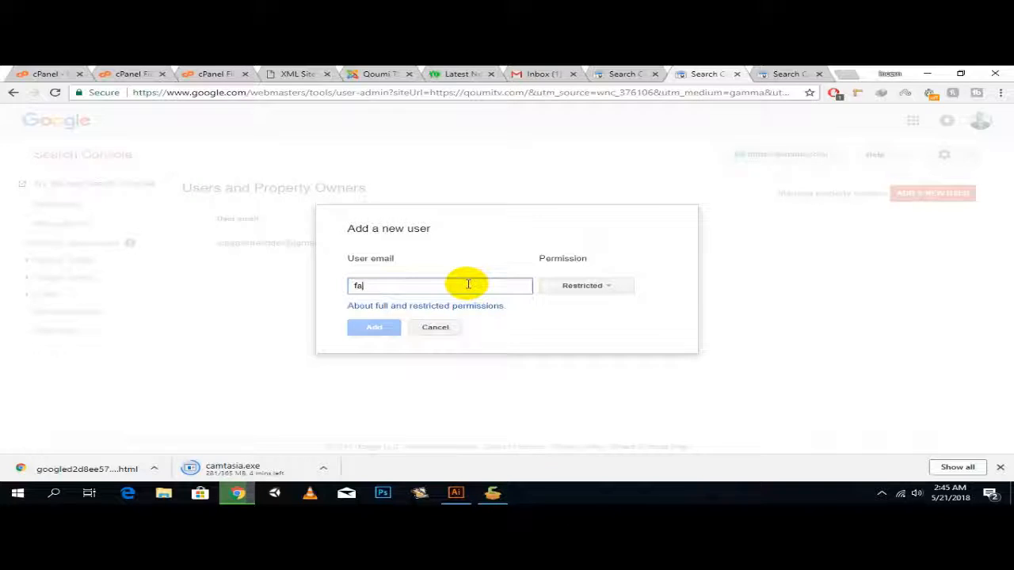
click(538, 74)
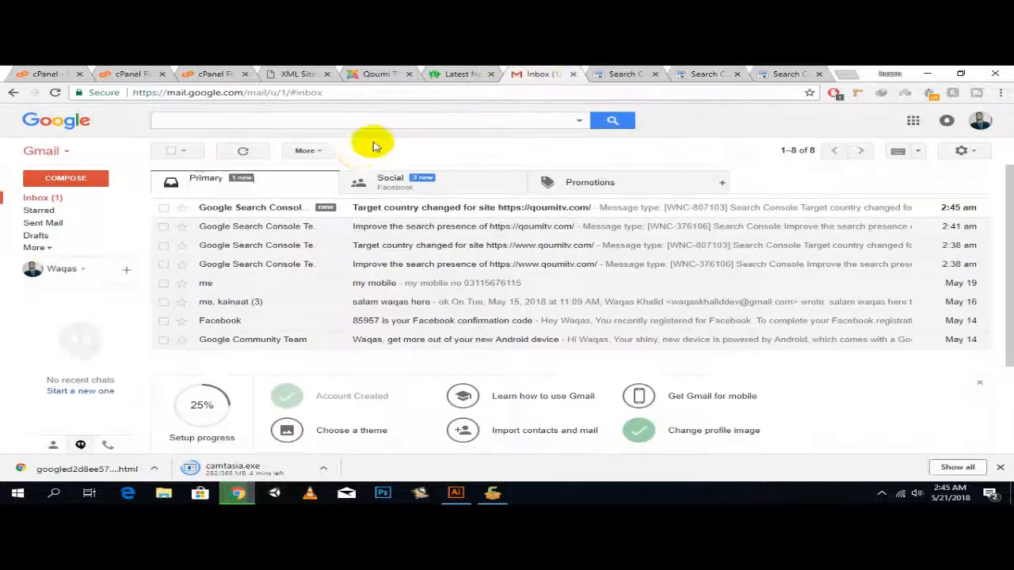
click(463, 218)
click(179, 149)
click(66, 180)
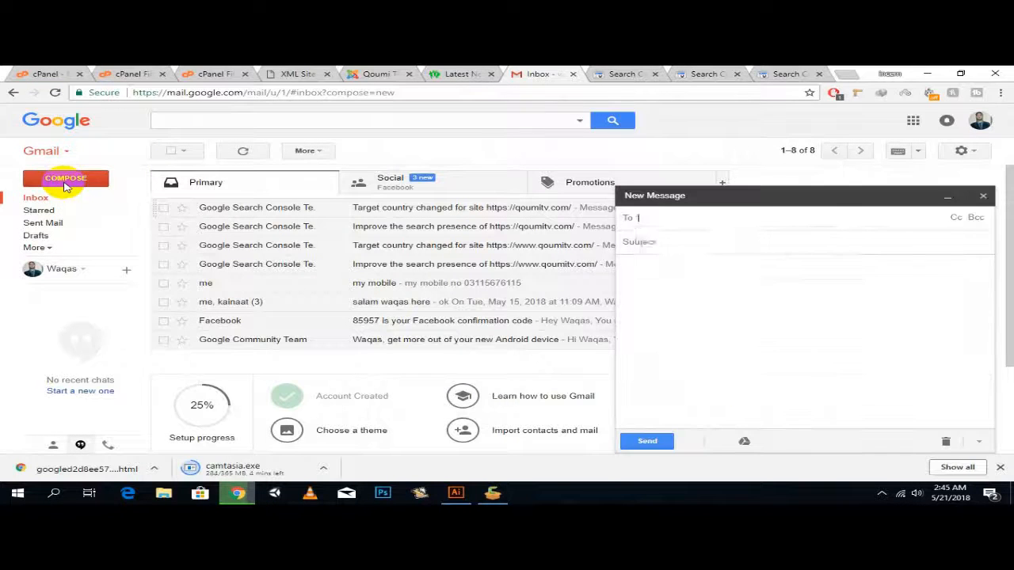
text(fa)
click(674, 238)
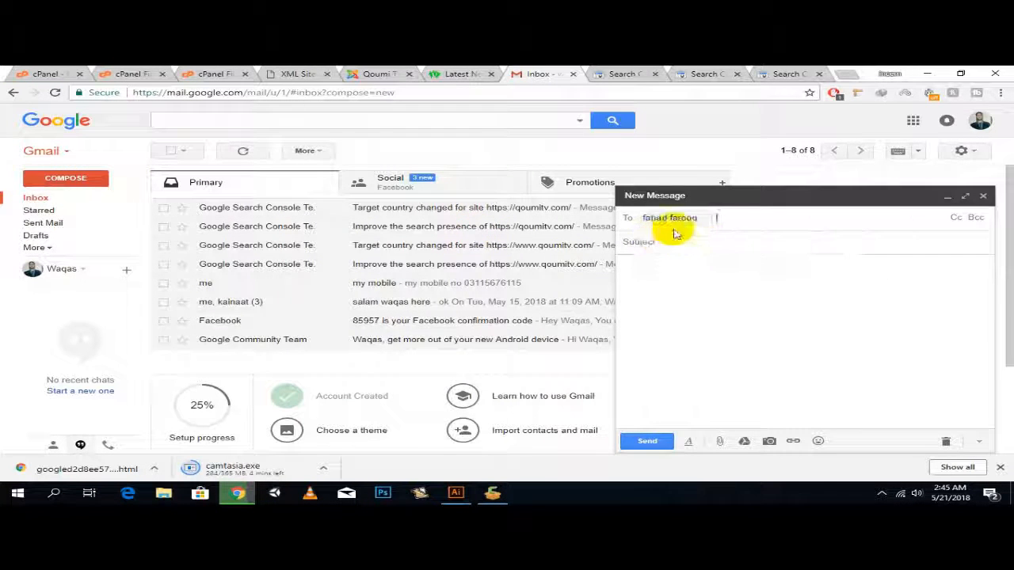
double_click(674, 217)
drag(701, 218, 768, 217)
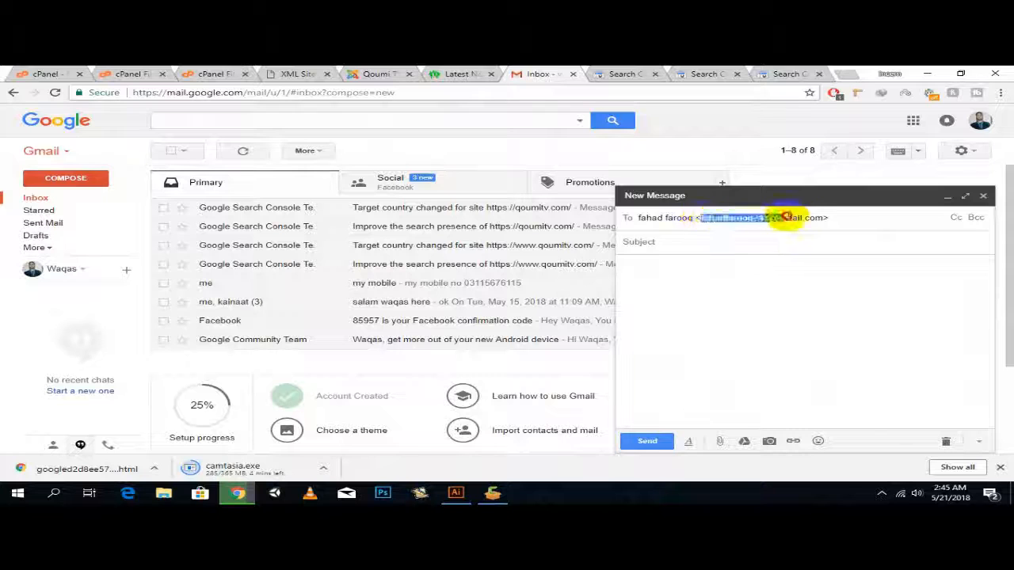
click(686, 73)
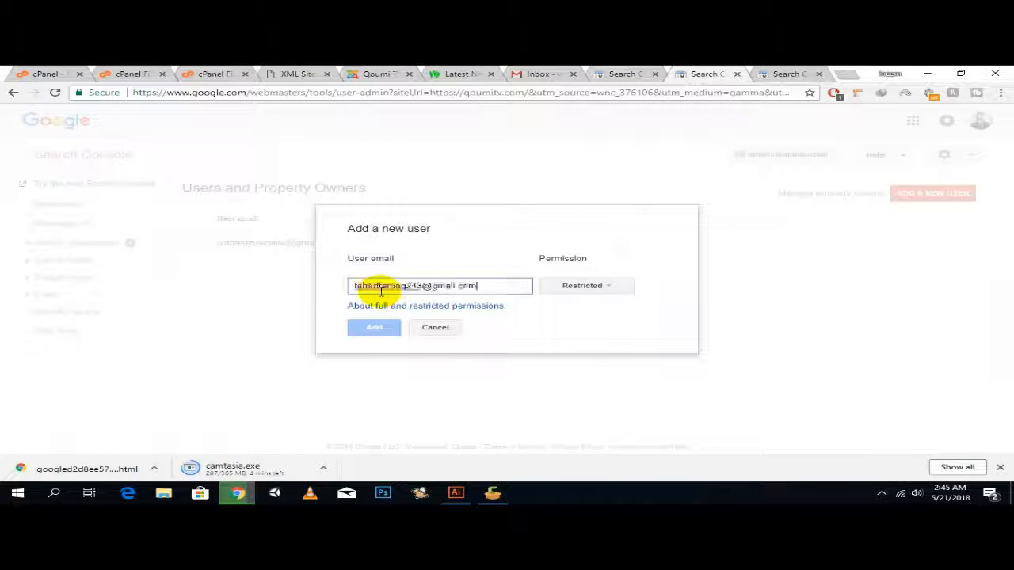
click(611, 288)
click(594, 319)
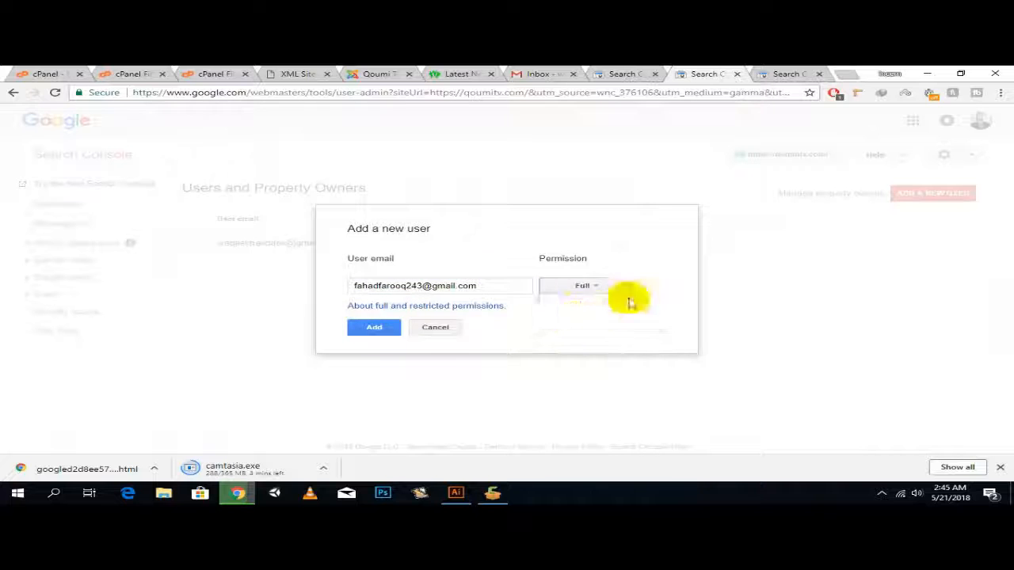
click(372, 327)
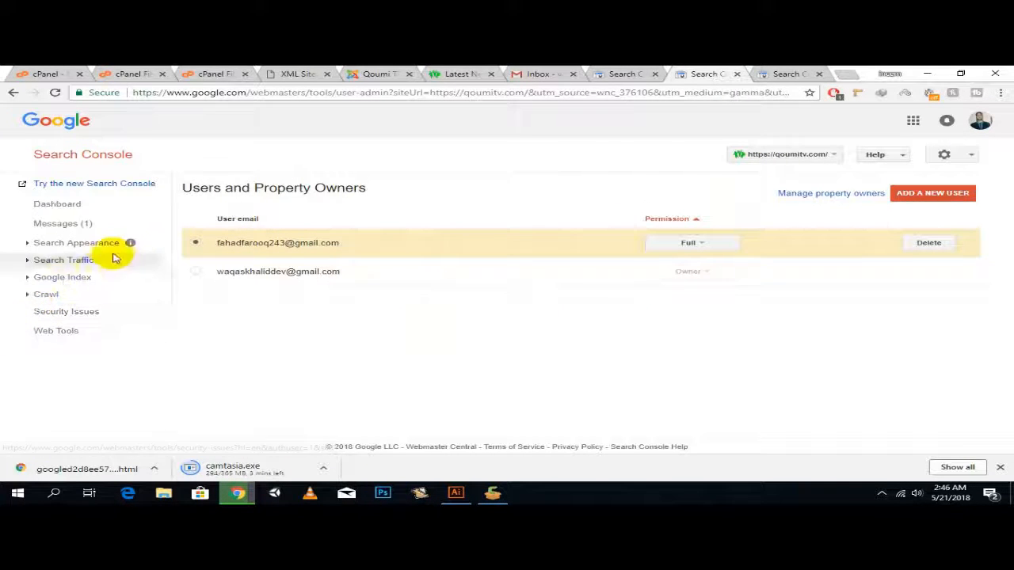
click(78, 227)
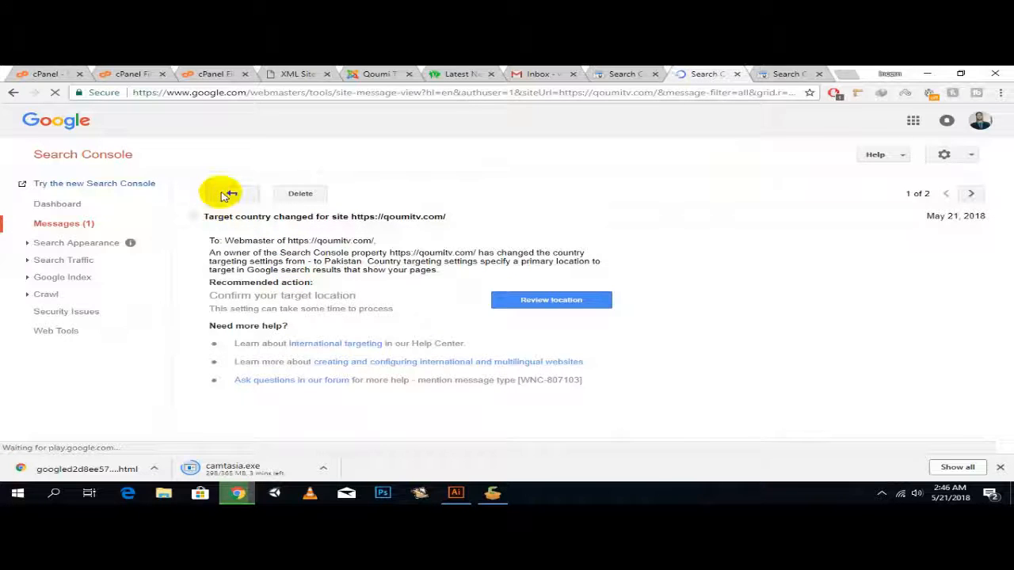
click(228, 194)
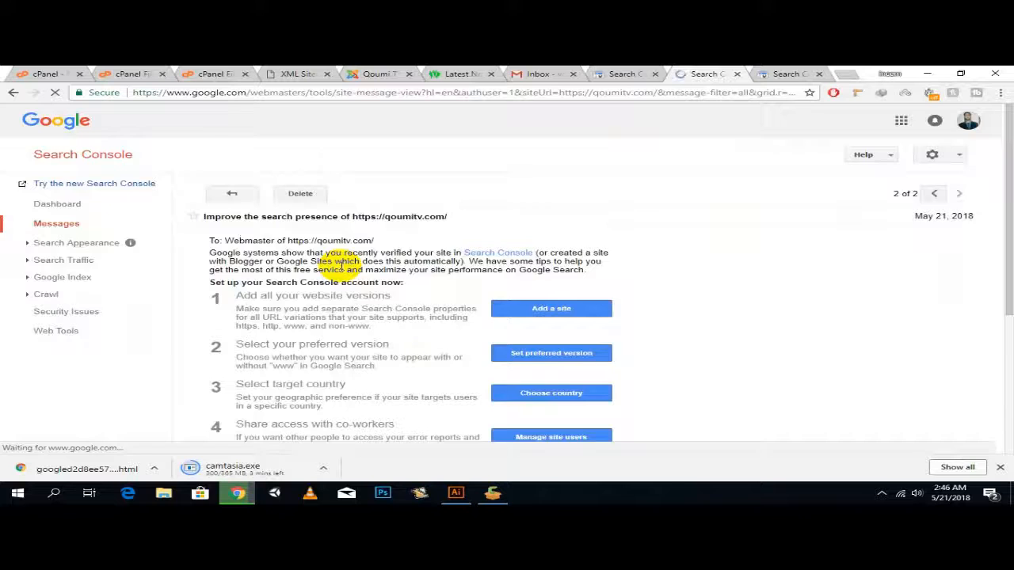
scroll(342, 266, down, 2)
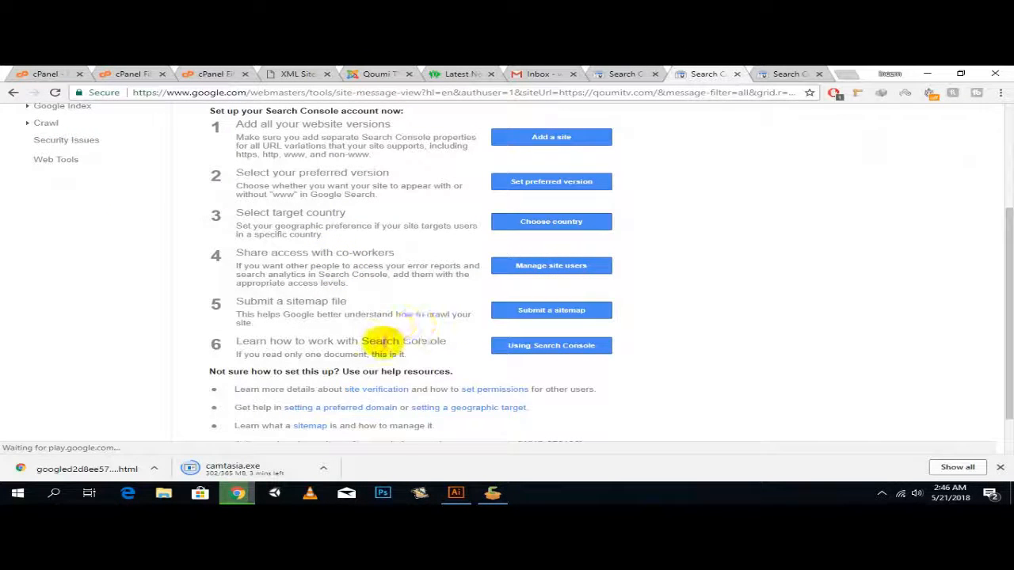
click(532, 315)
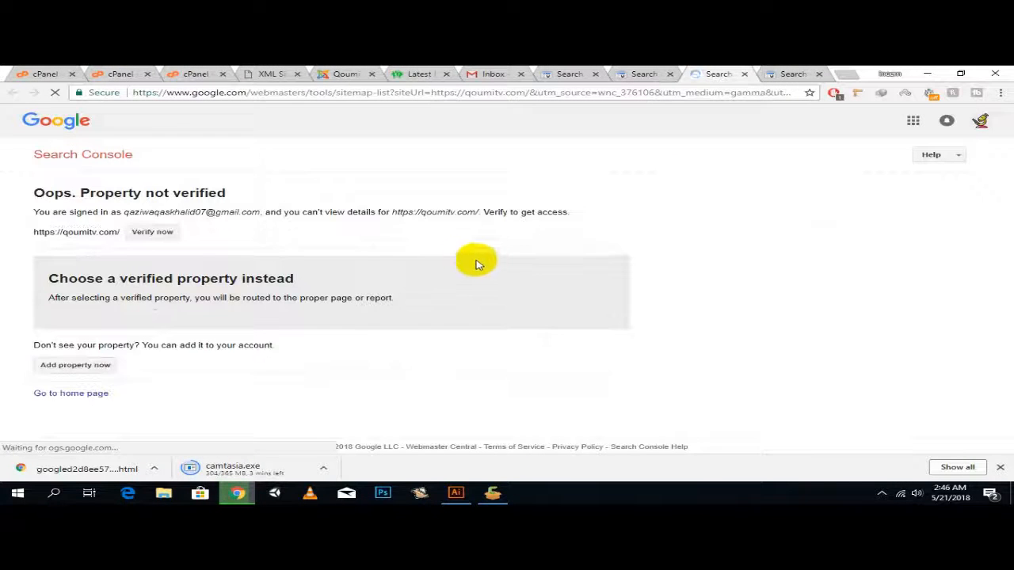
click(980, 124)
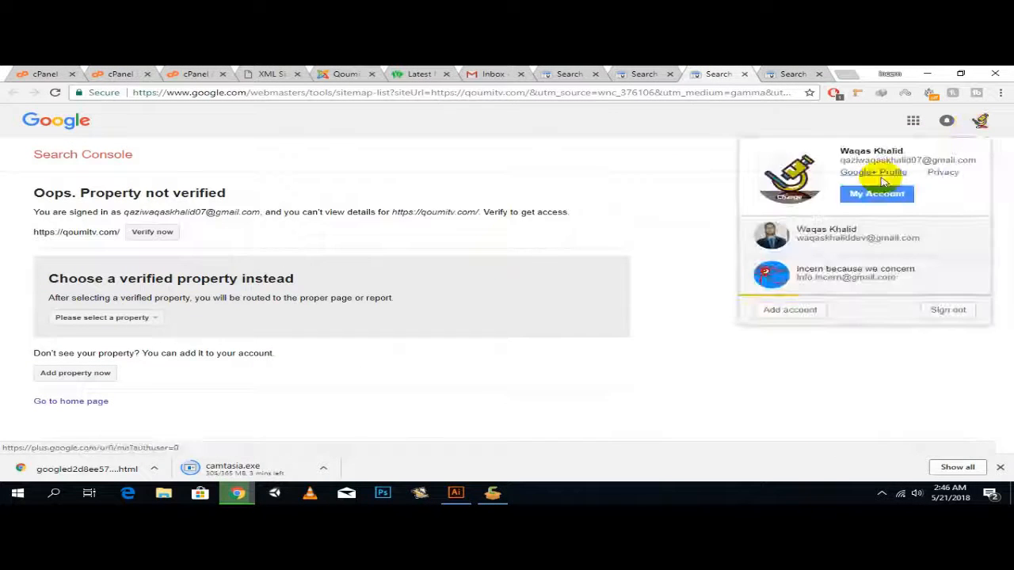
click(867, 237)
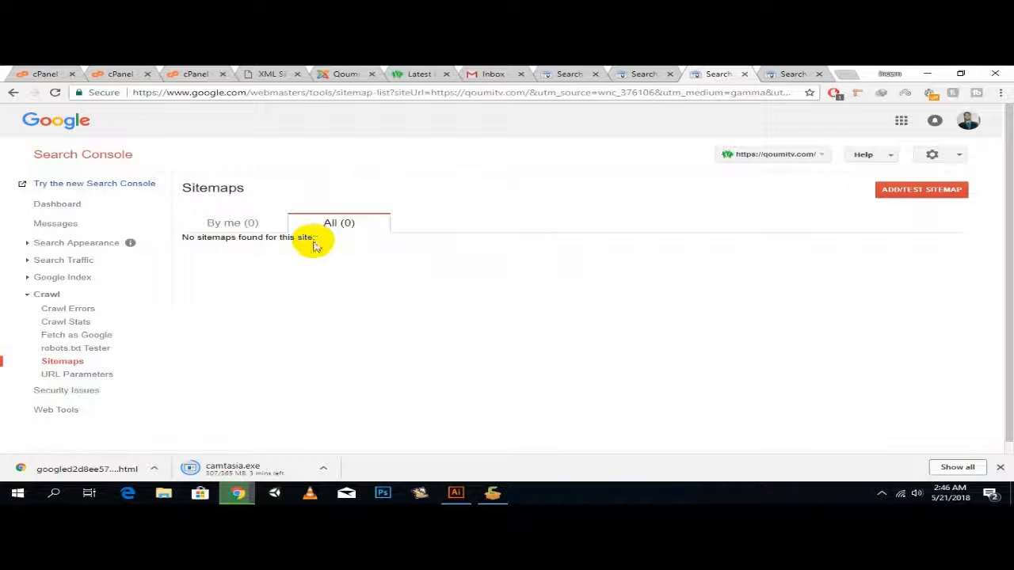
Step: Copy index.php?option=com_xmap&view=xml&tmpl=component&id=3 from the address of the Qoumi TV XML sitemap page
click(267, 74)
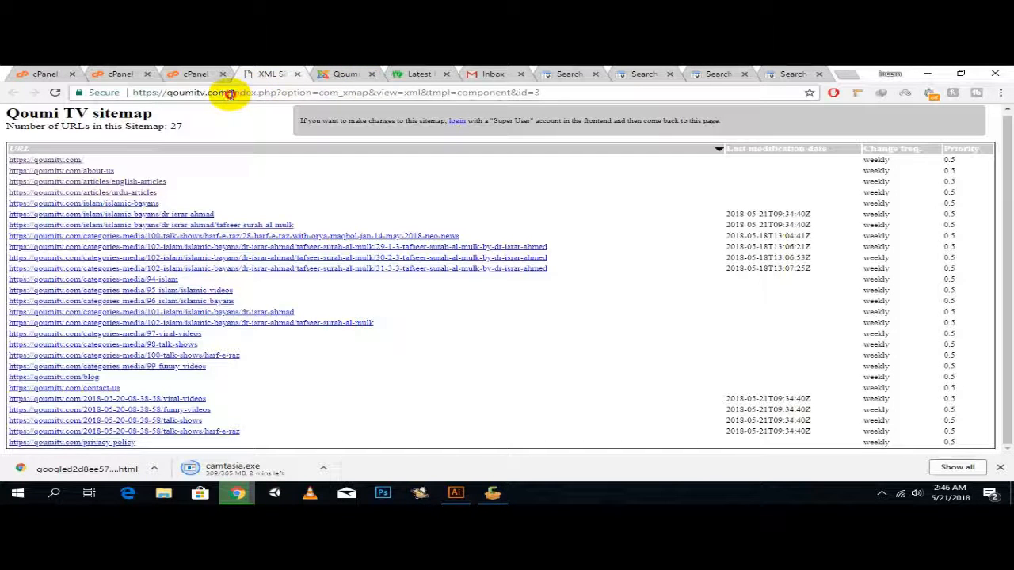
drag(228, 93, 693, 109)
right_click(510, 98)
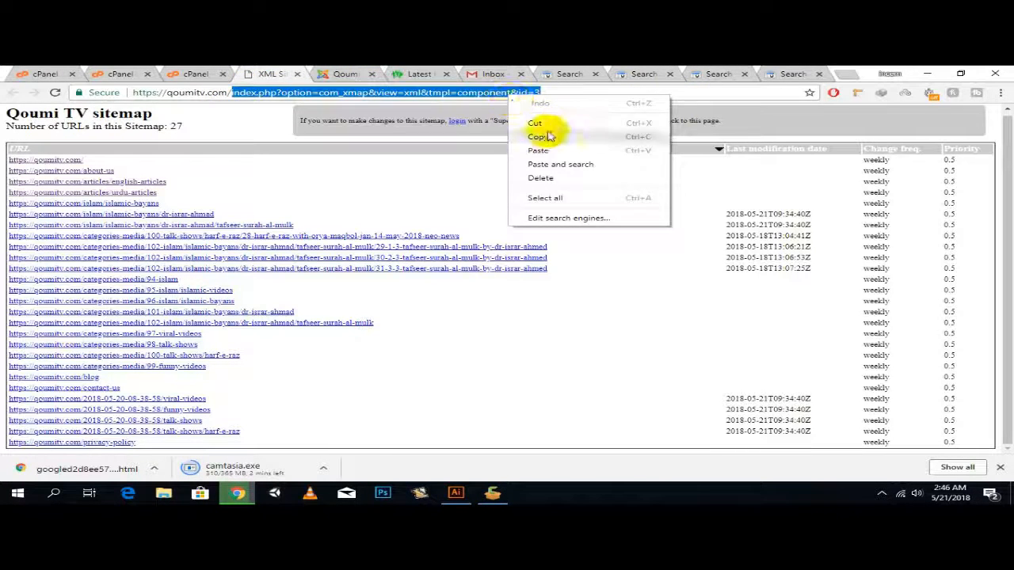
click(543, 132)
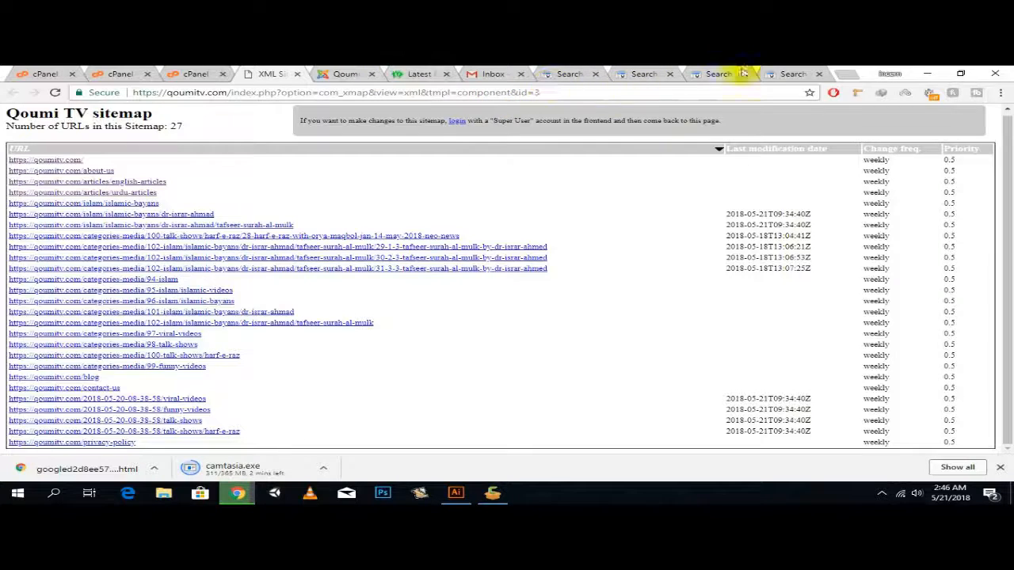
click(788, 73)
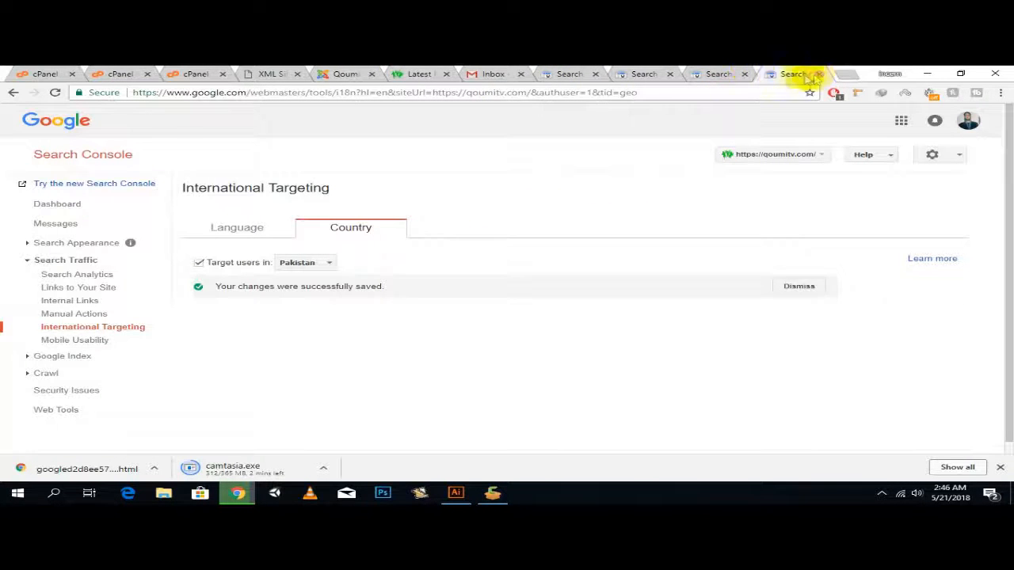
click(818, 73)
click(937, 192)
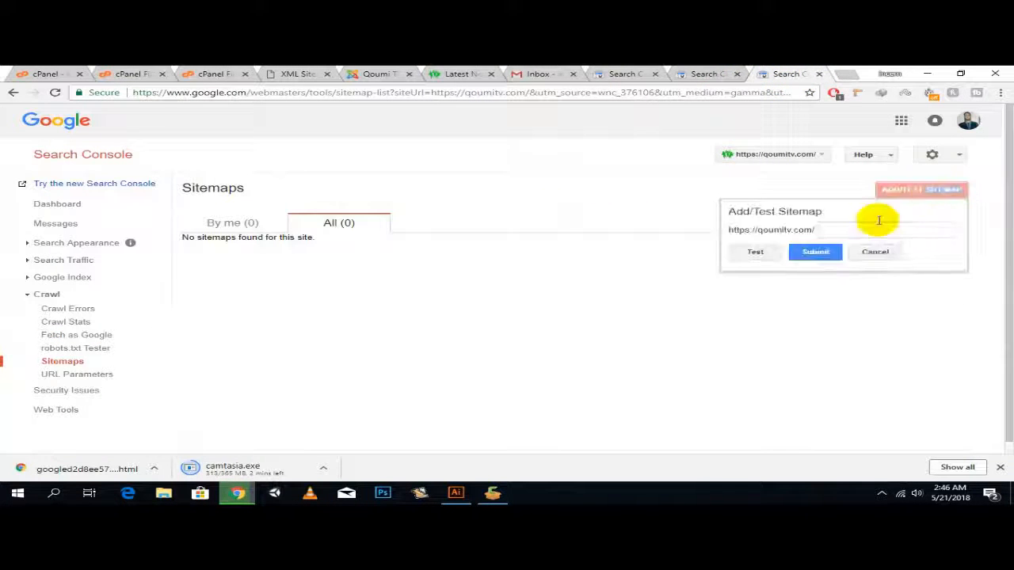
right_click(838, 228)
click(876, 296)
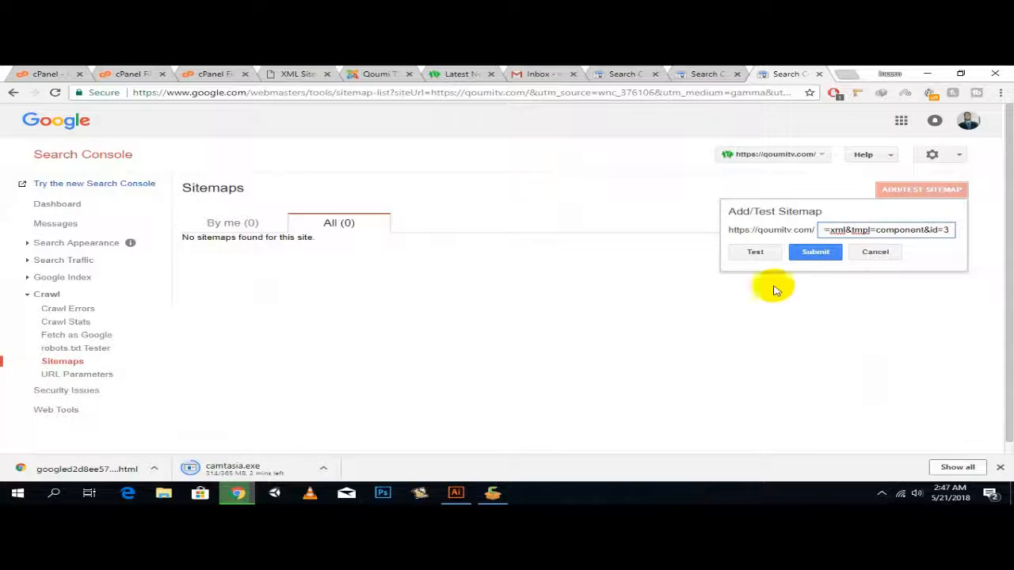
click(816, 251)
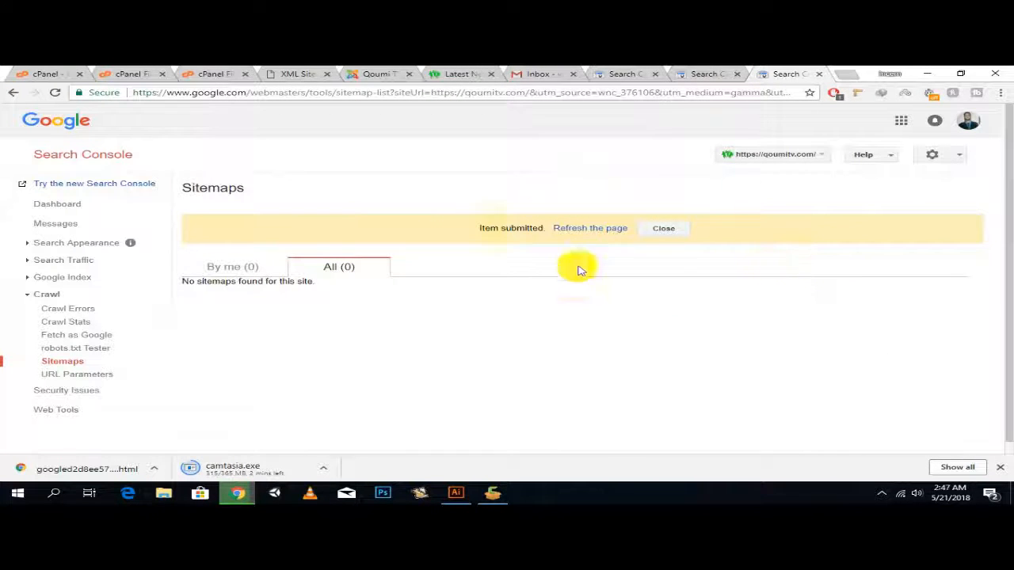
click(608, 227)
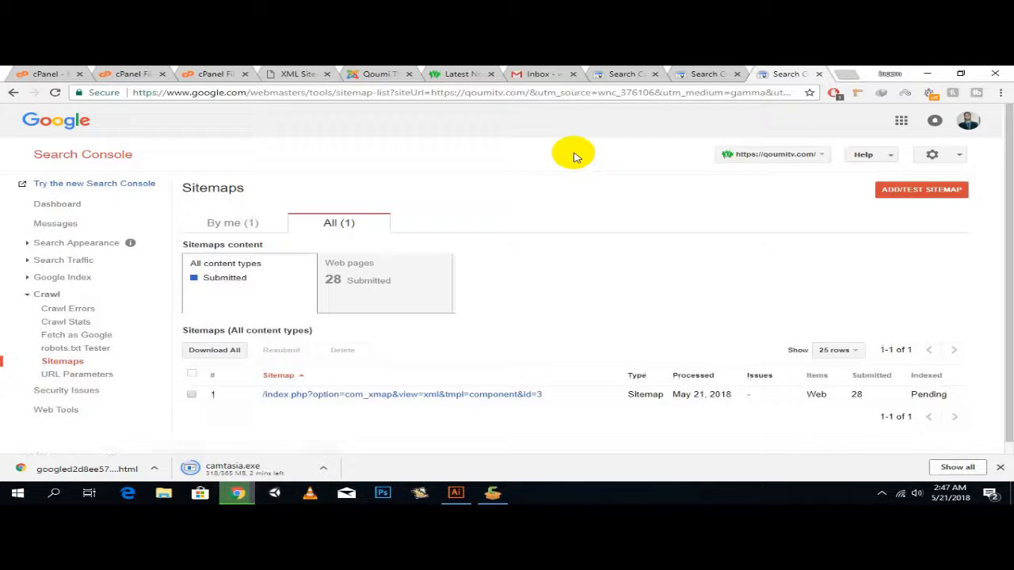
Step: Examine the submitted sitemap's entry, its submitted and indexed values, and the charts for web pages and all content types
scroll(591, 219, down, 3)
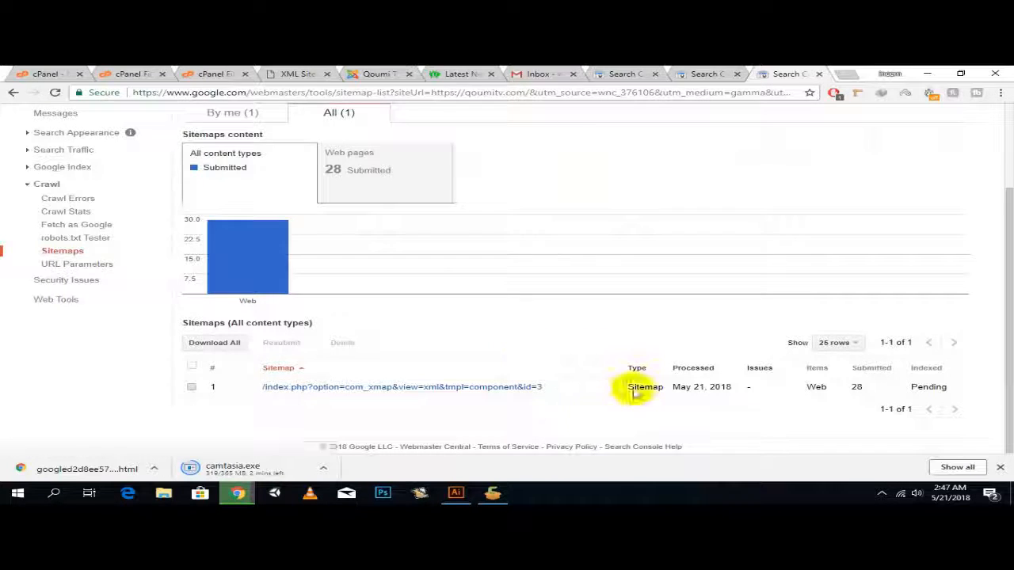
click(372, 190)
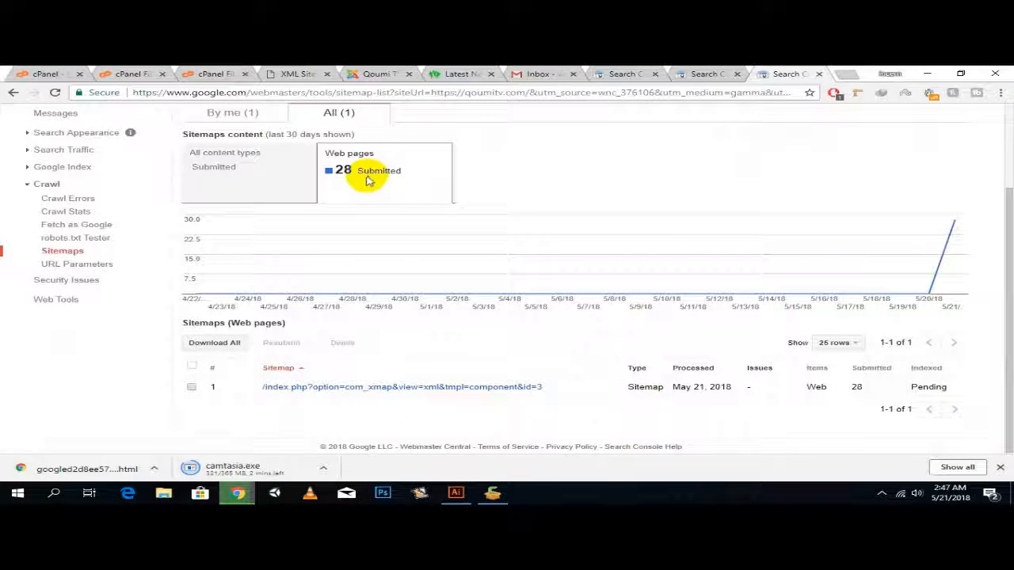
click(223, 164)
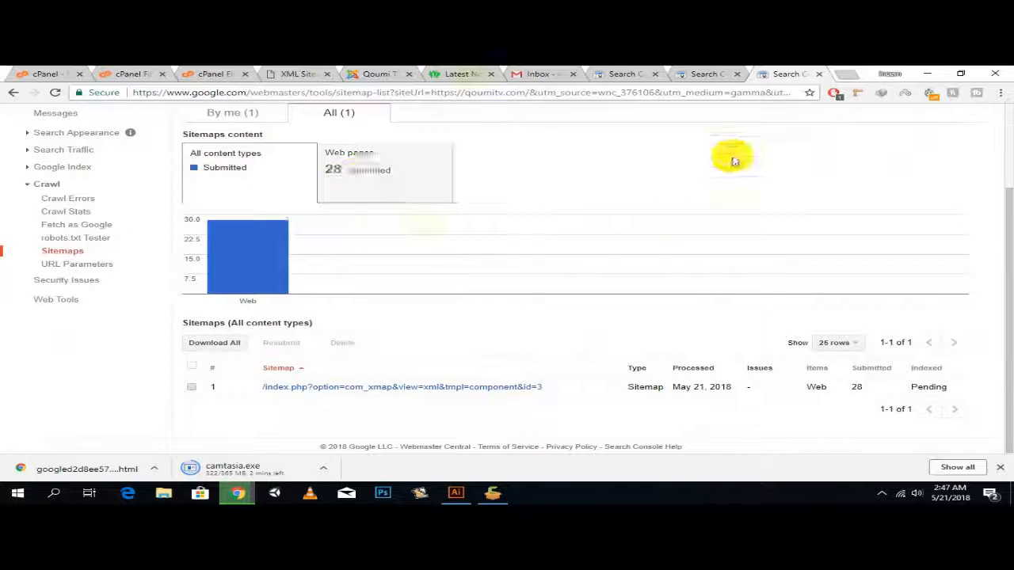
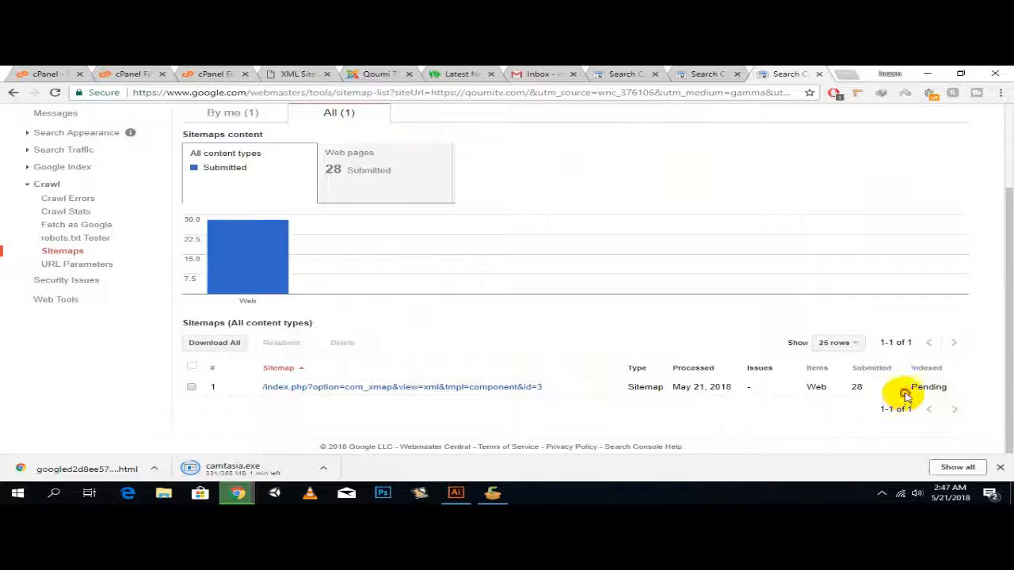
drag(905, 394, 946, 393)
click(838, 423)
scroll(507, 426, up, 2)
scroll(345, 401, down, 2)
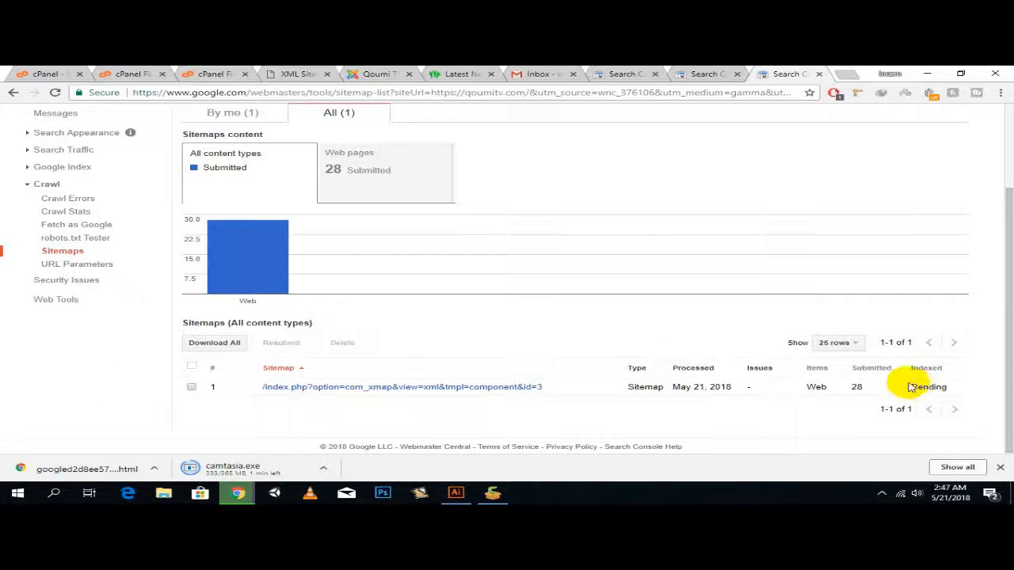
scroll(910, 387, up, 2)
scroll(918, 387, down, 2)
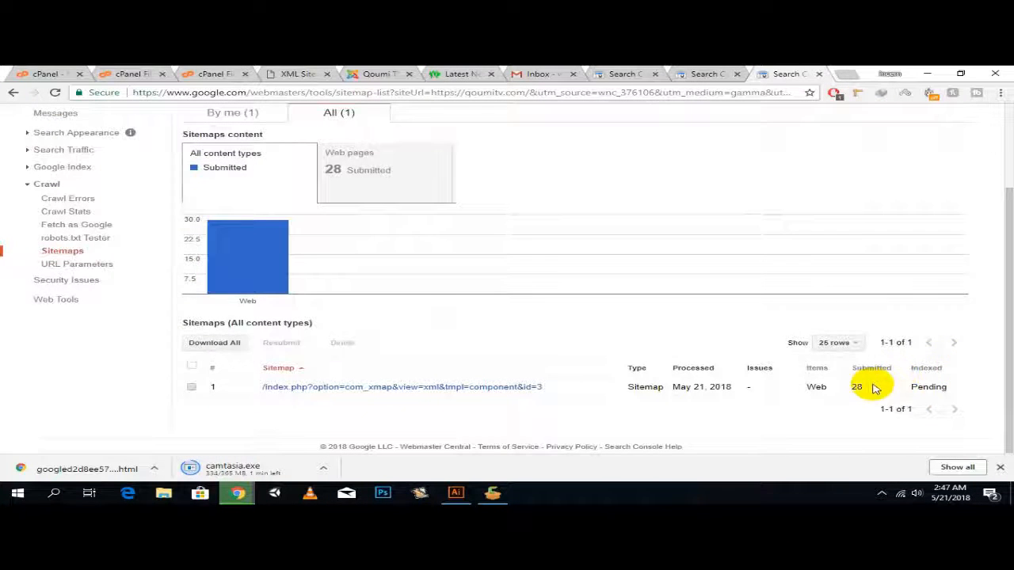
scroll(622, 335, up, 2)
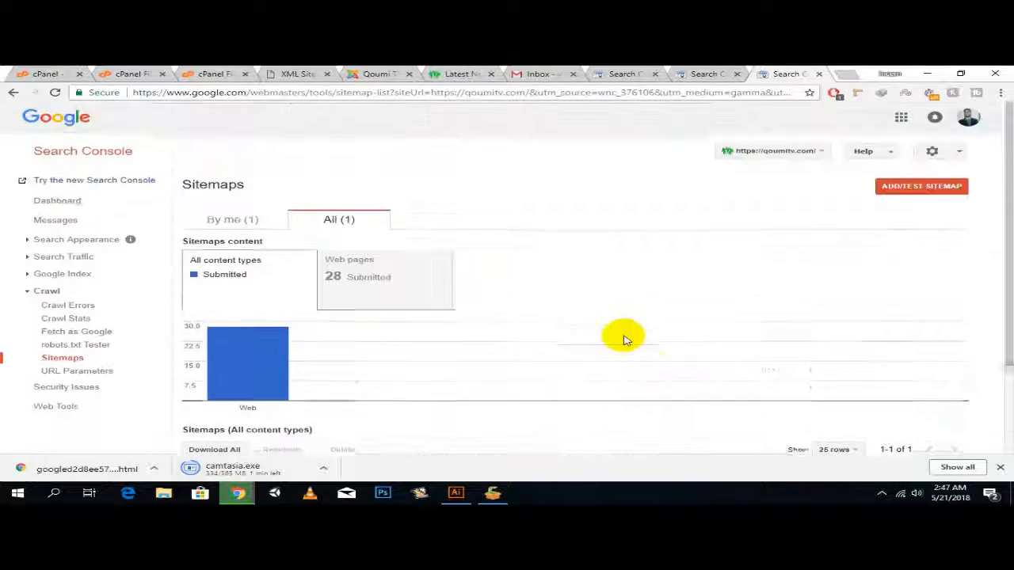
click(103, 243)
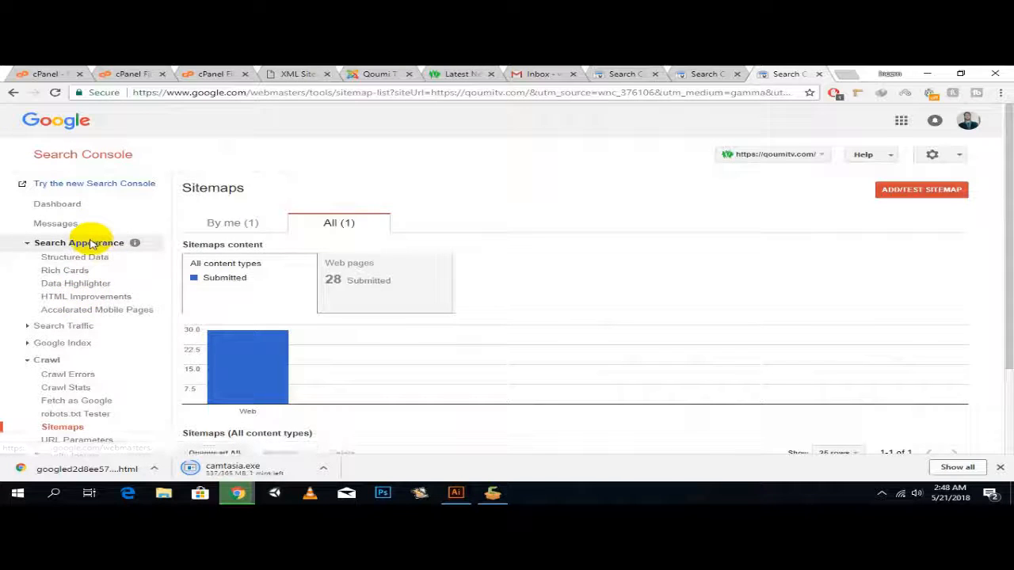
click(95, 242)
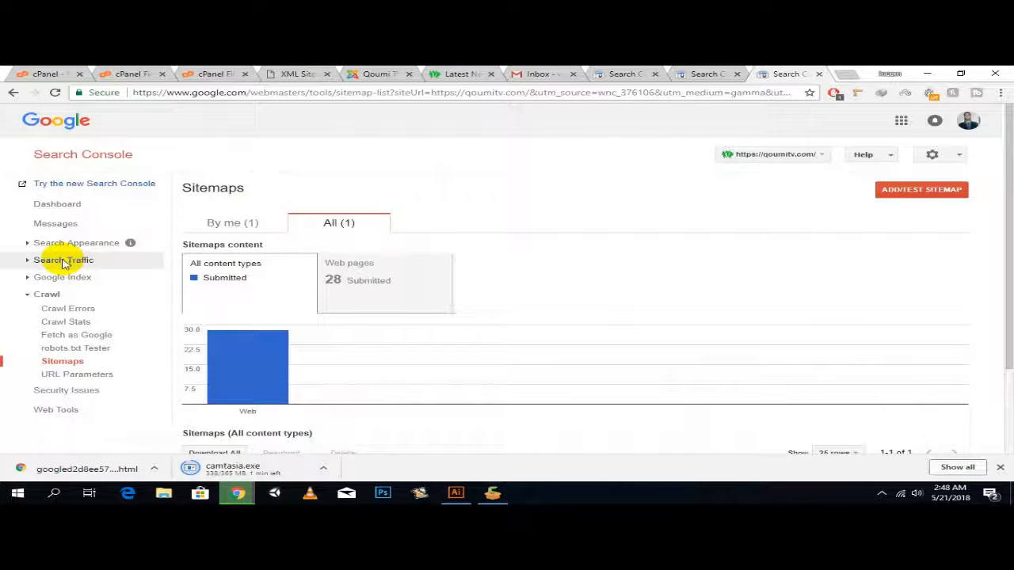
click(63, 260)
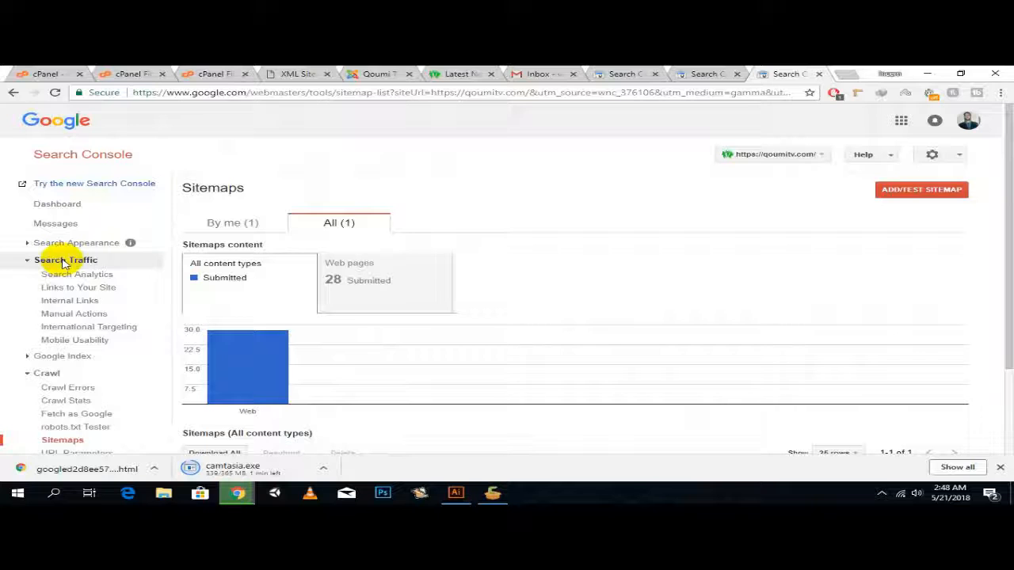
click(65, 261)
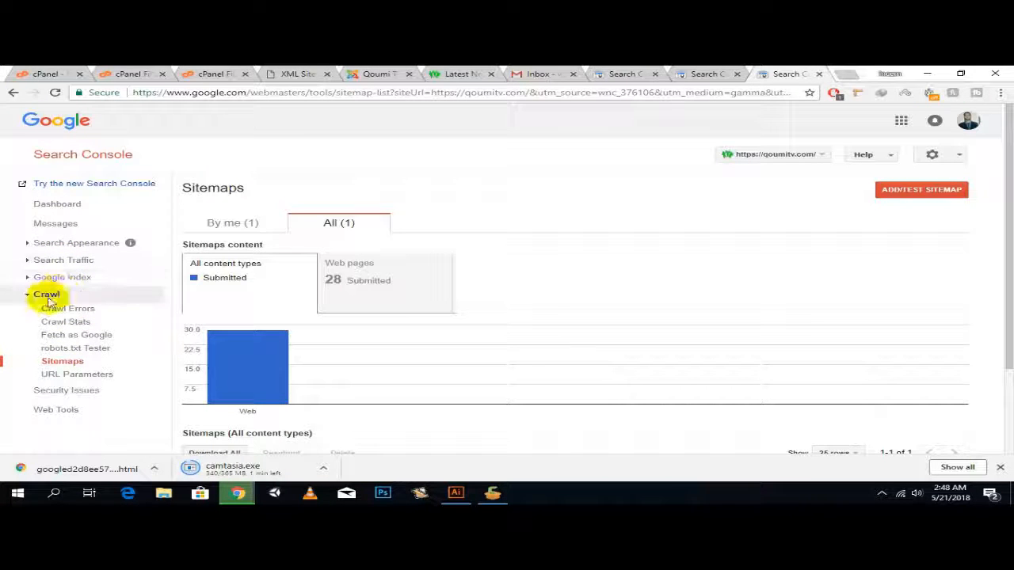
click(71, 337)
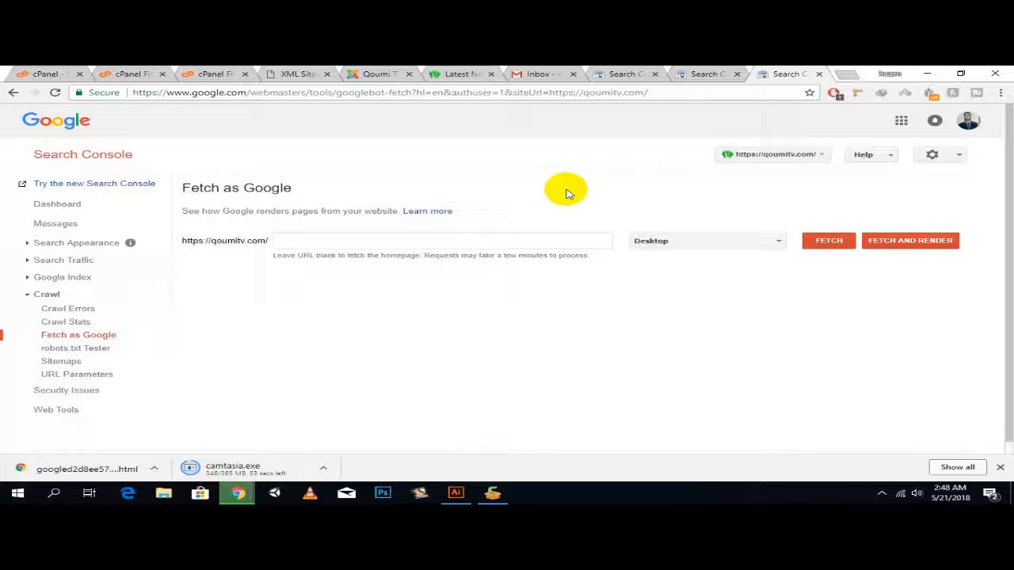
drag(272, 189, 182, 190)
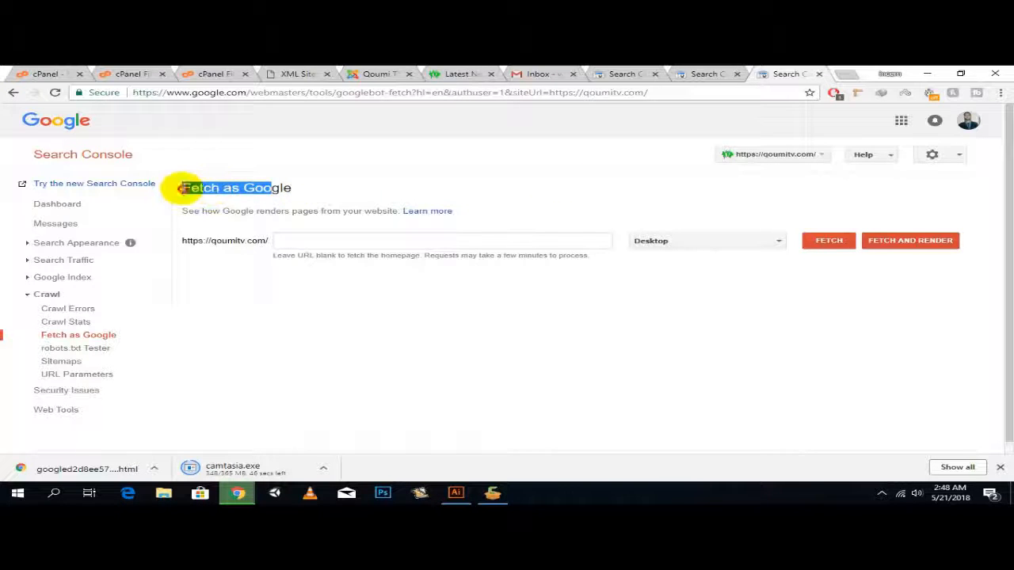
click(316, 187)
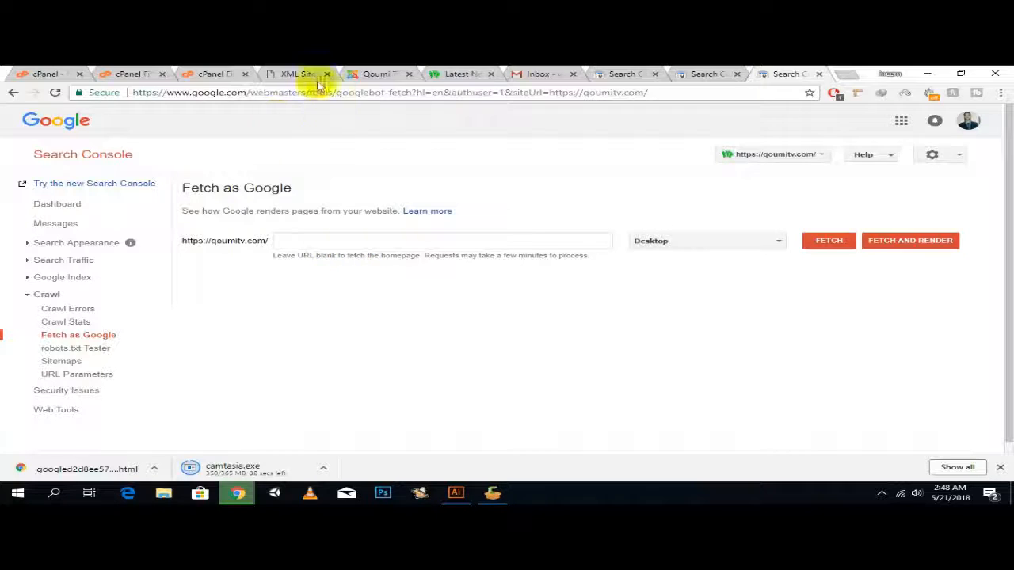
click(456, 73)
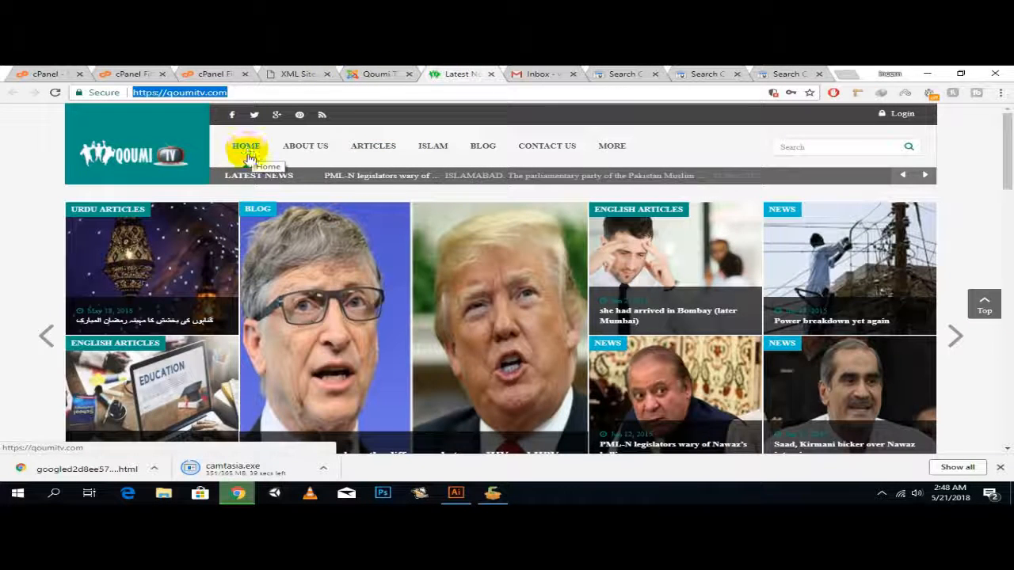
scroll(268, 158, down, 5)
click(379, 74)
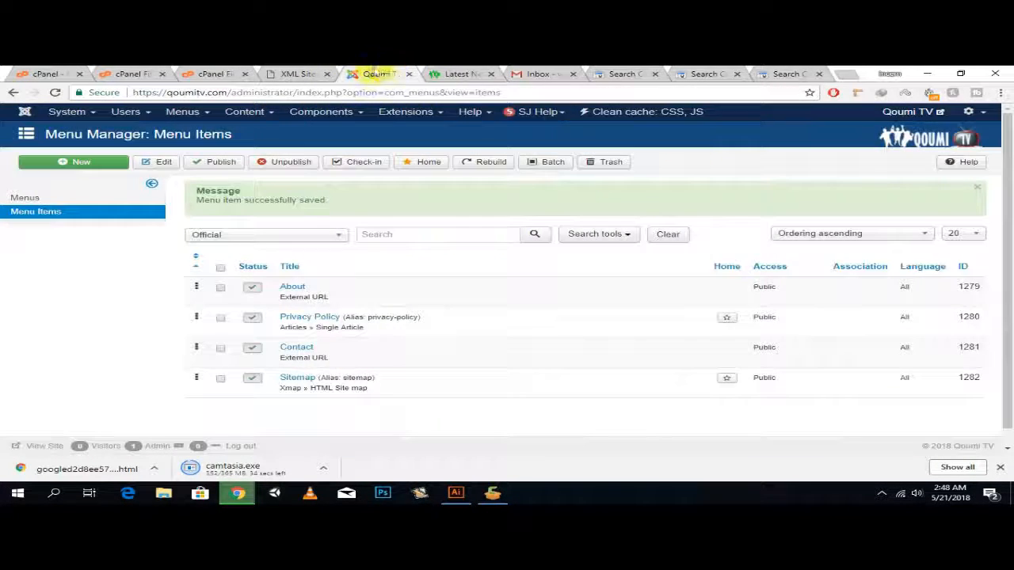
click(641, 72)
click(701, 73)
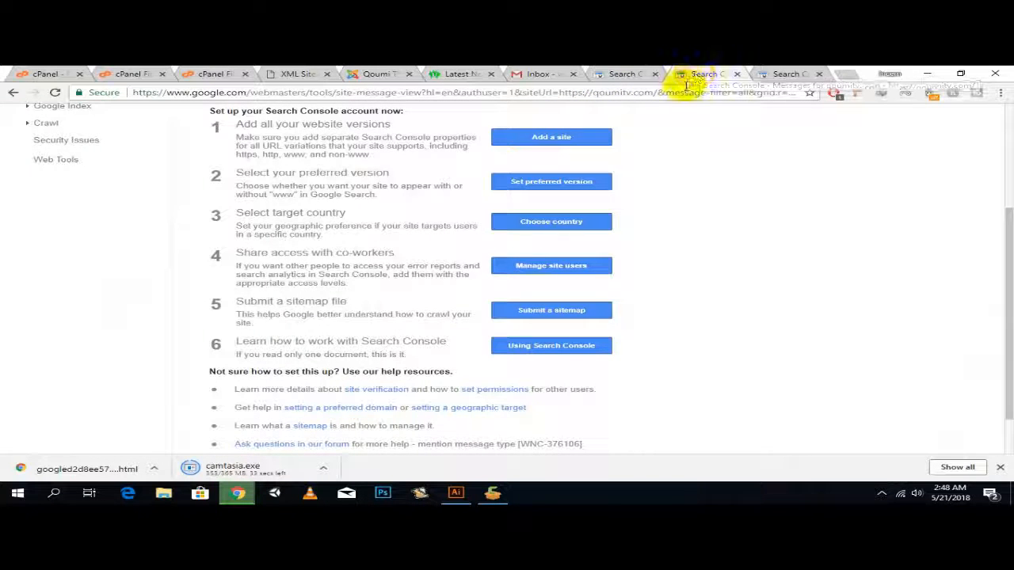
click(737, 74)
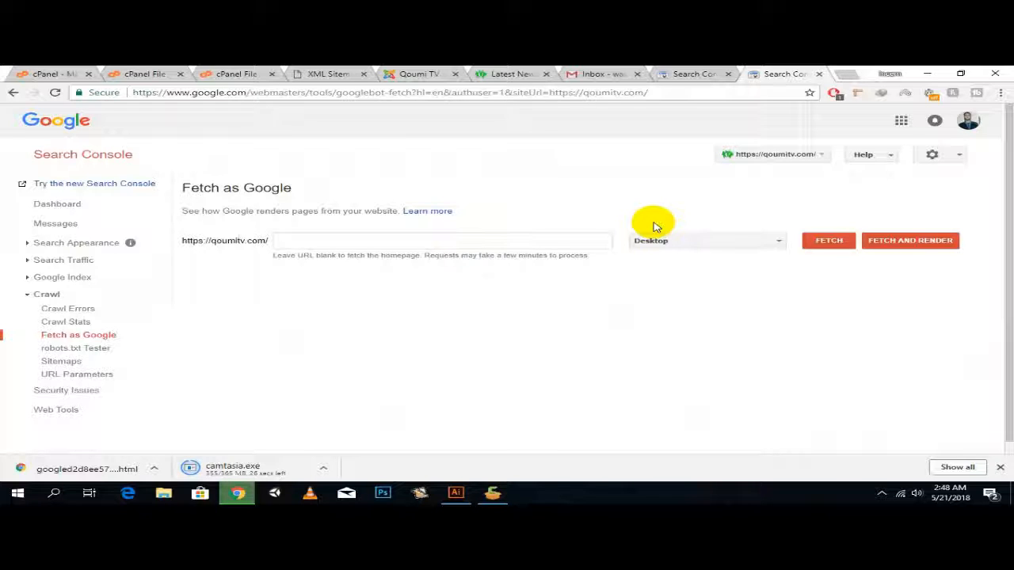
click(893, 241)
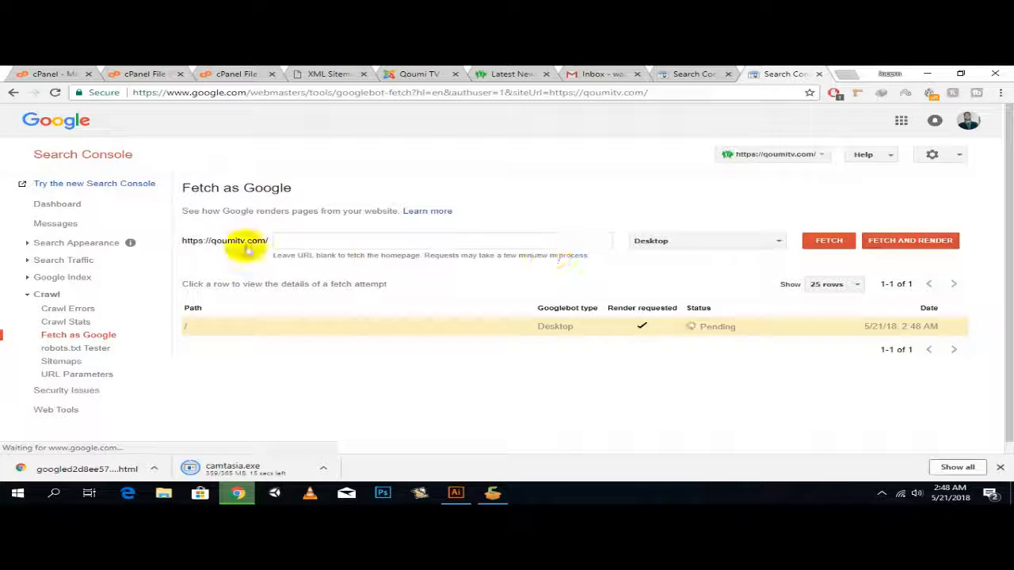
click(720, 244)
click(703, 257)
click(911, 242)
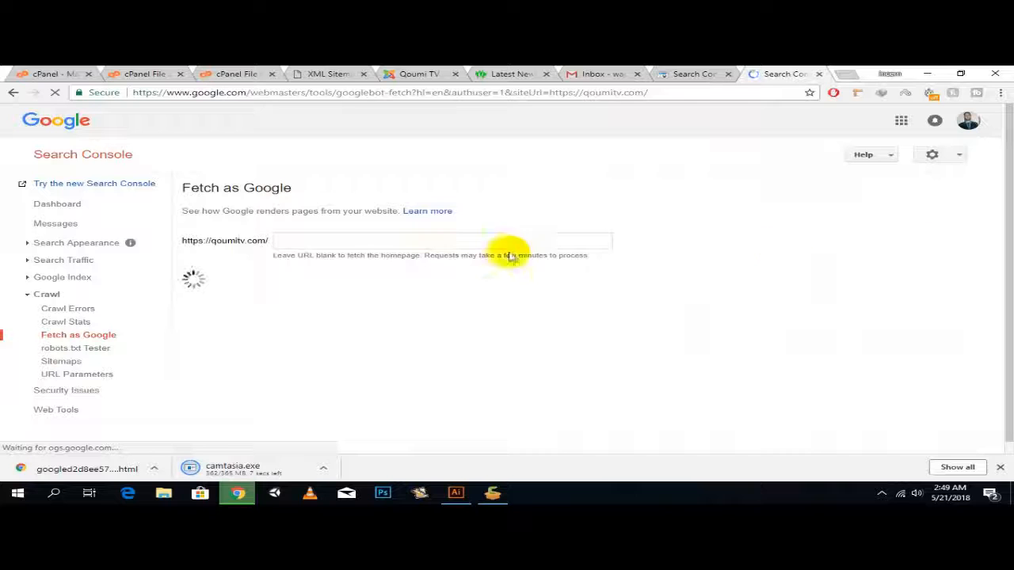
click(882, 494)
click(898, 430)
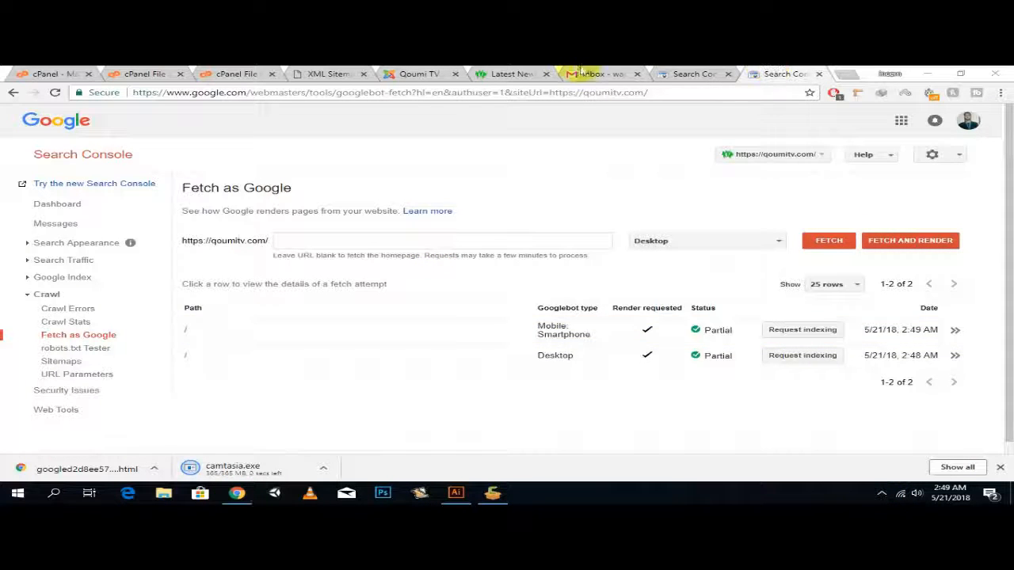
Step: Open the About Us page of the Qoumi TV site and copy about-us from its address
click(495, 73)
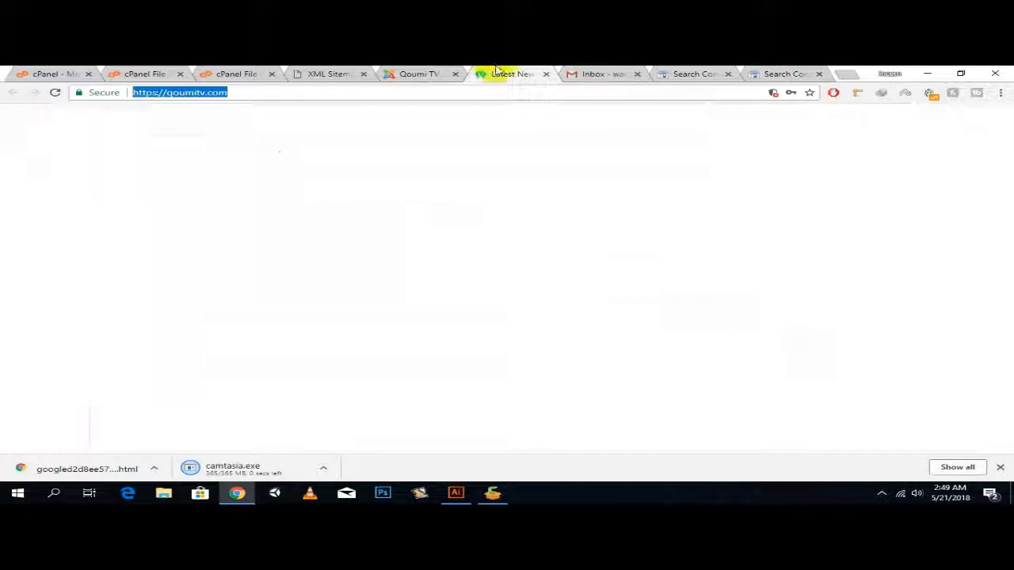
scroll(384, 273, up, 5)
click(295, 149)
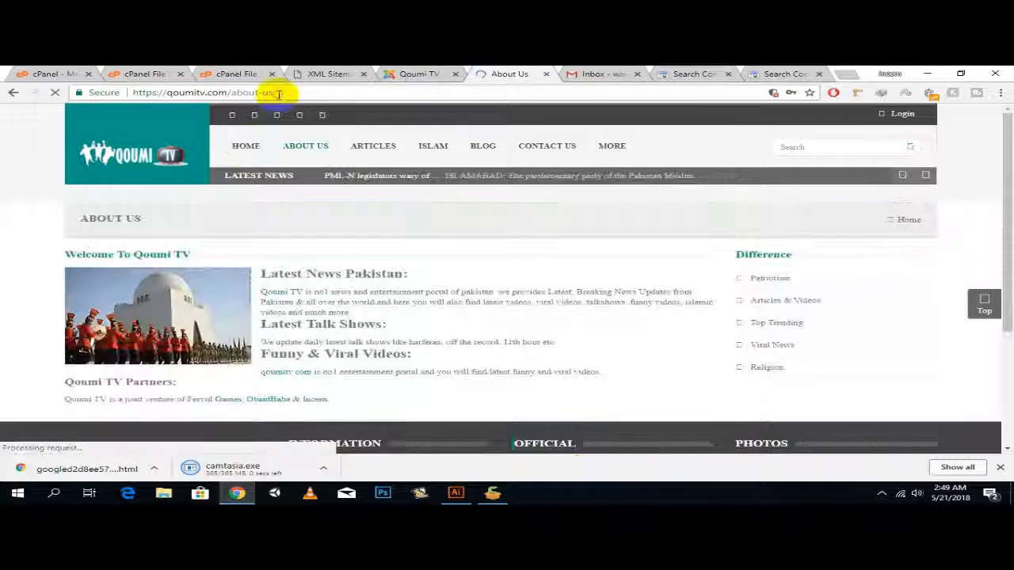
drag(279, 94, 234, 94)
right_click(235, 93)
click(256, 132)
Step: Fetch and render the about-us path as Desktop in Fetch as Google
click(717, 73)
click(772, 72)
right_click(471, 246)
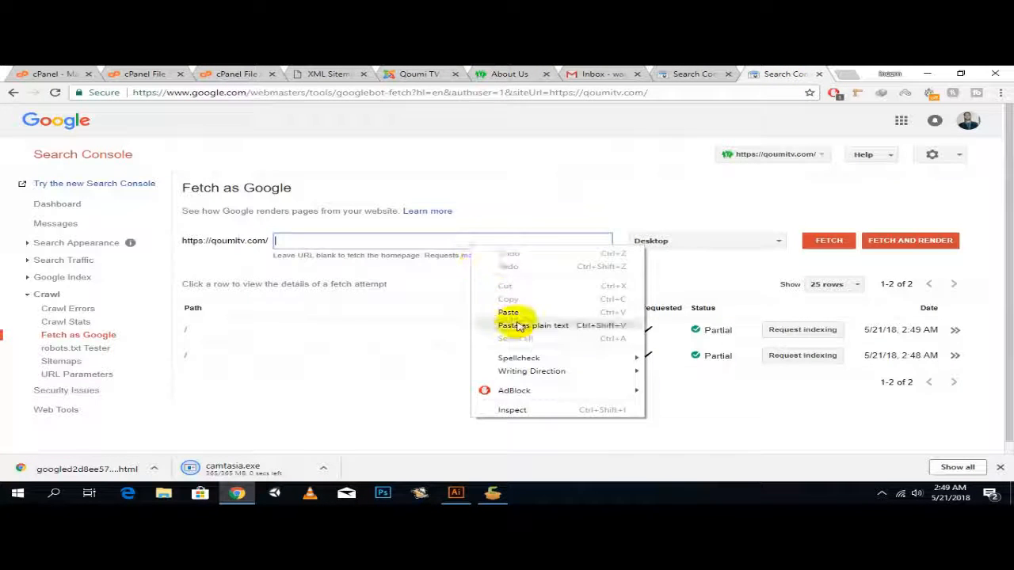
click(507, 313)
click(898, 244)
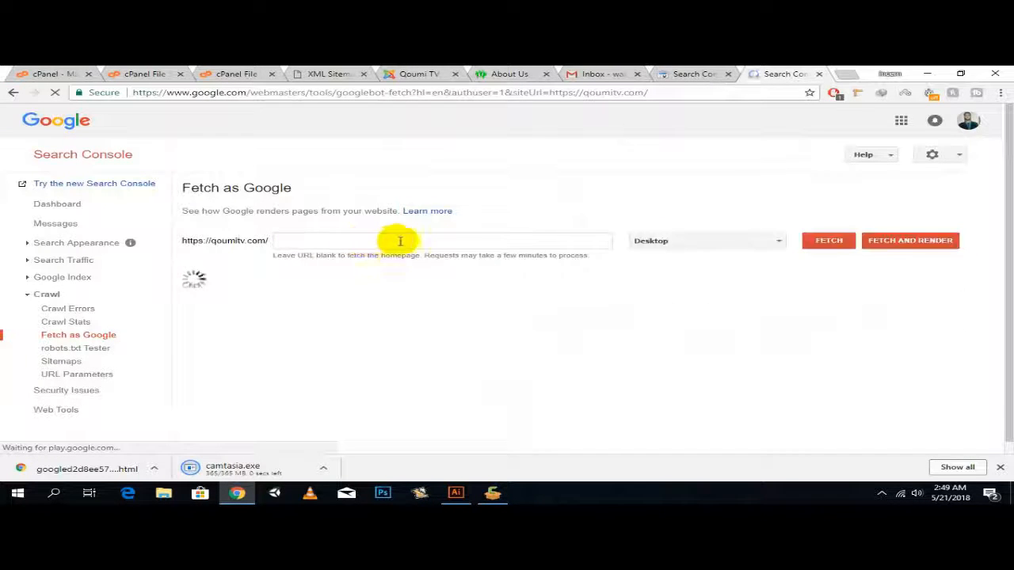
Step: Fetch the about-us path as Mobile: Smartphone without rendering
click(652, 240)
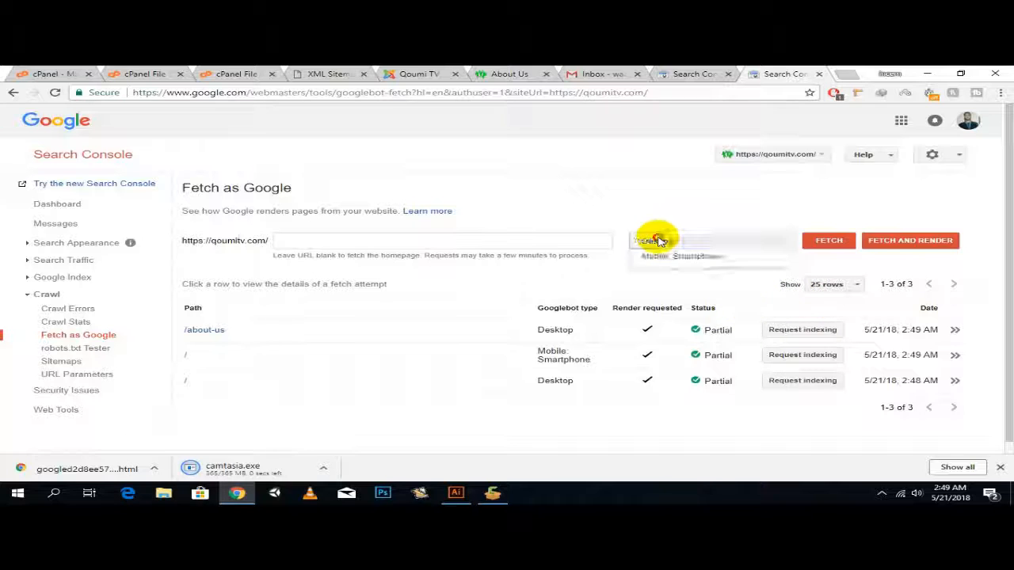
click(658, 257)
right_click(443, 241)
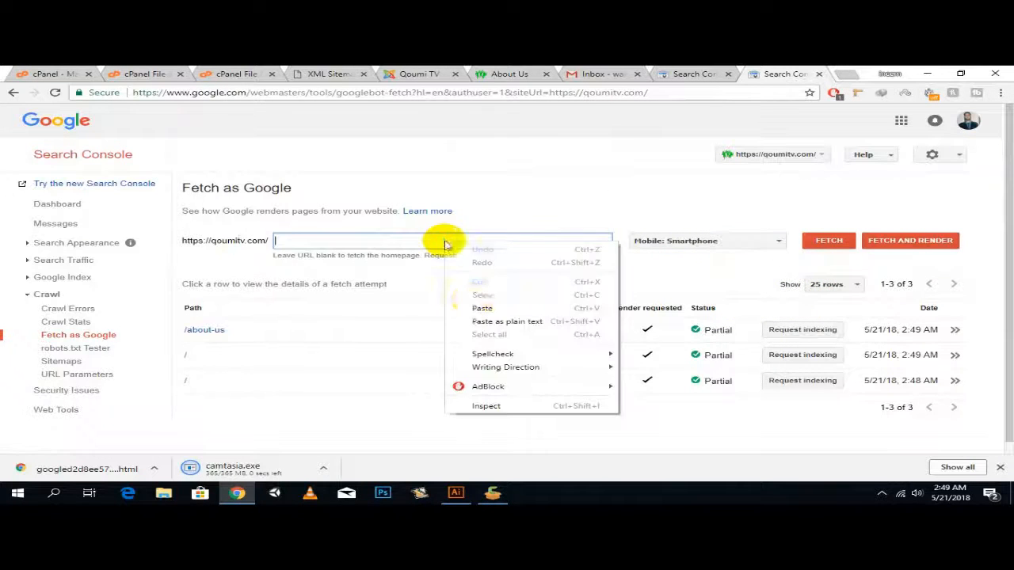
click(472, 304)
click(828, 240)
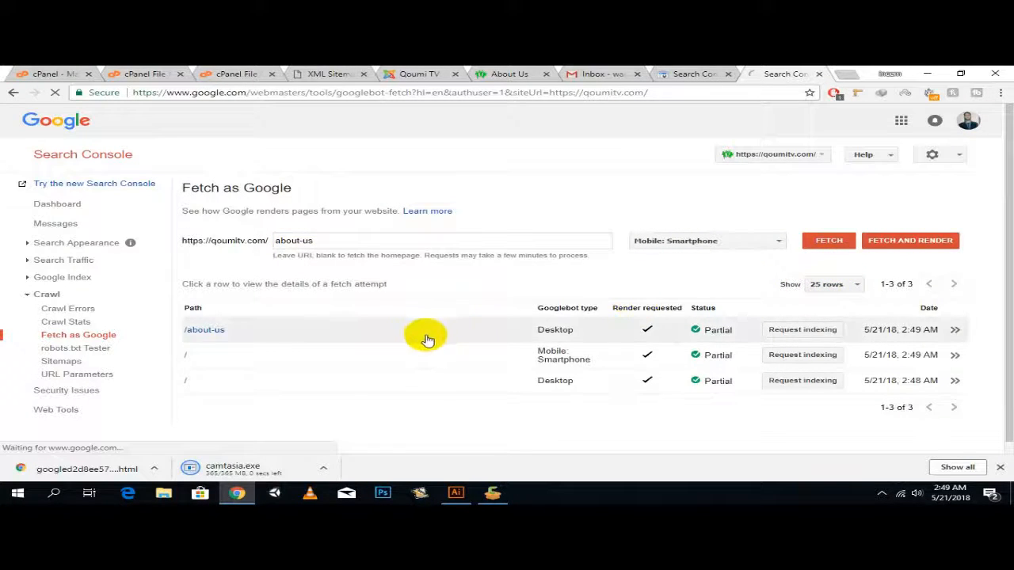
click(423, 335)
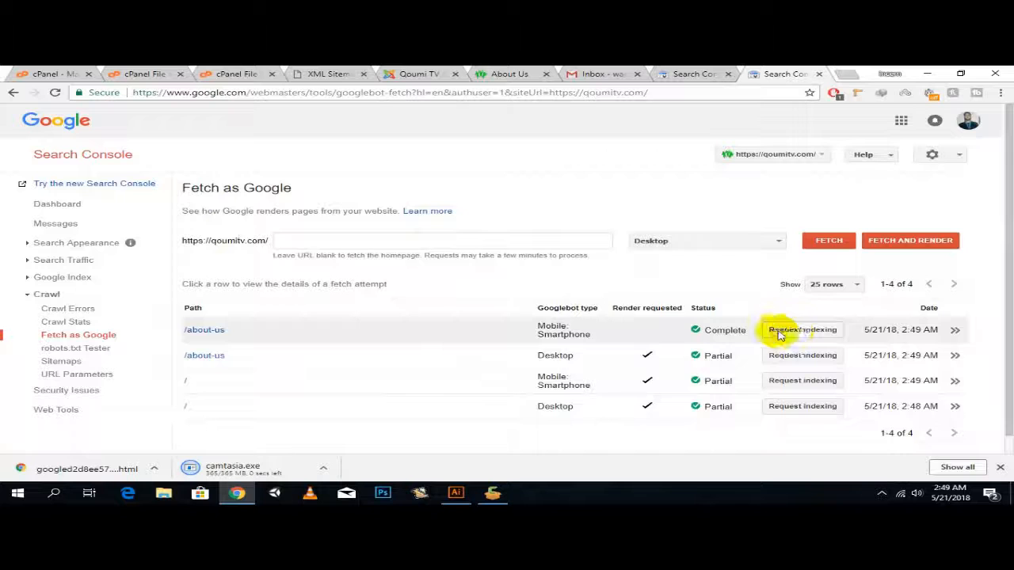
Step: Request indexing for the Mobile: Smartphone and Desktop about-us fetches, passing the robot check and crawling only this URL
click(802, 331)
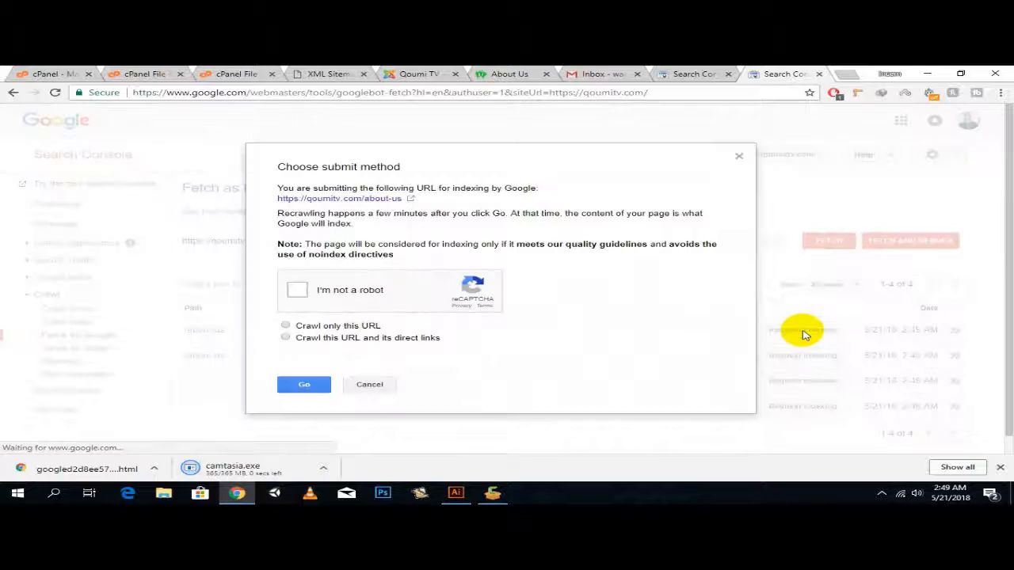
click(308, 295)
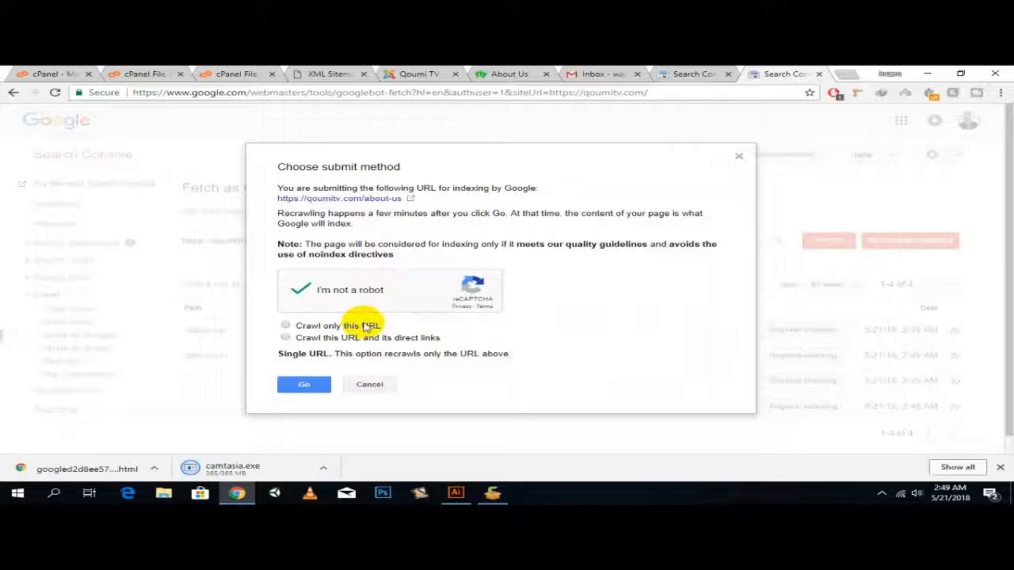
click(298, 384)
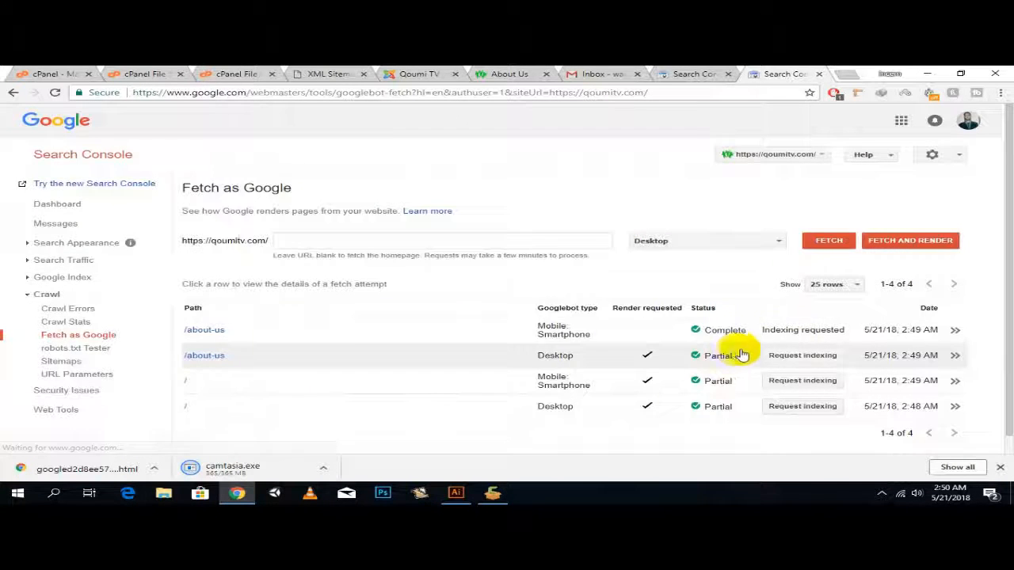
click(807, 356)
click(290, 290)
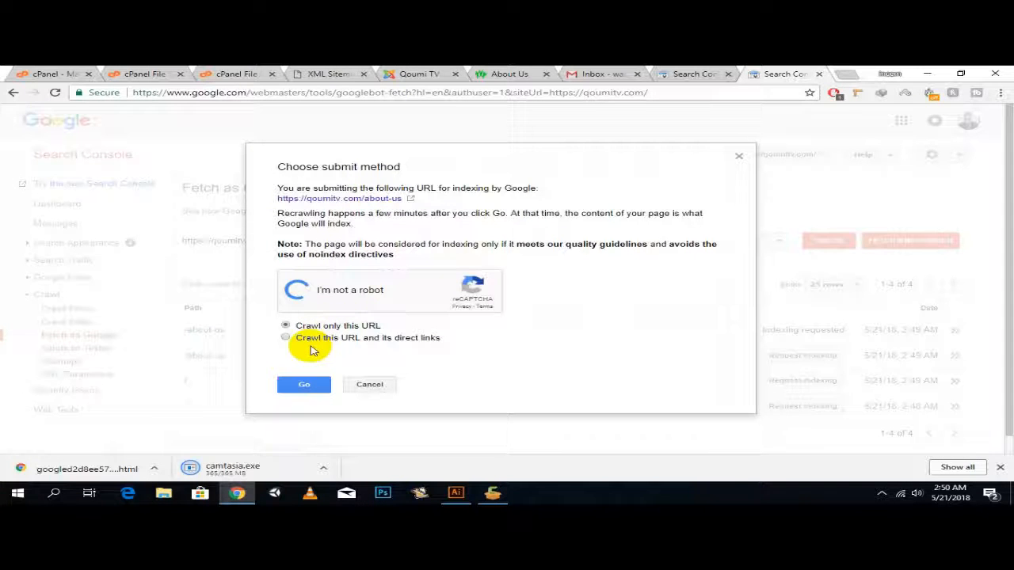
click(306, 384)
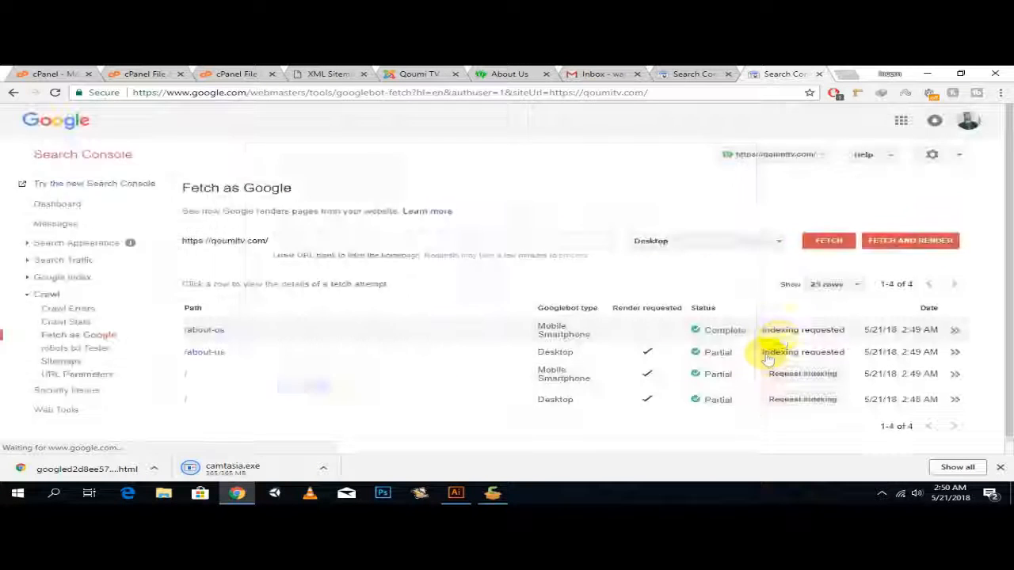
Step: Request indexing for the Mobile: Smartphone and Desktop homepage fetches with Crawl this URL and its direct links, and dismiss the downloads bar
click(796, 376)
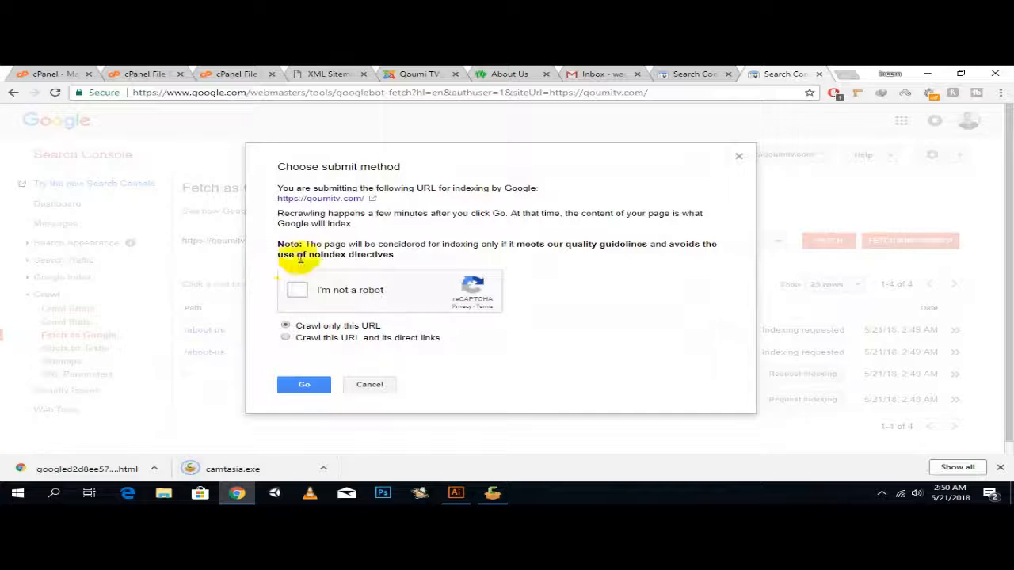
click(290, 294)
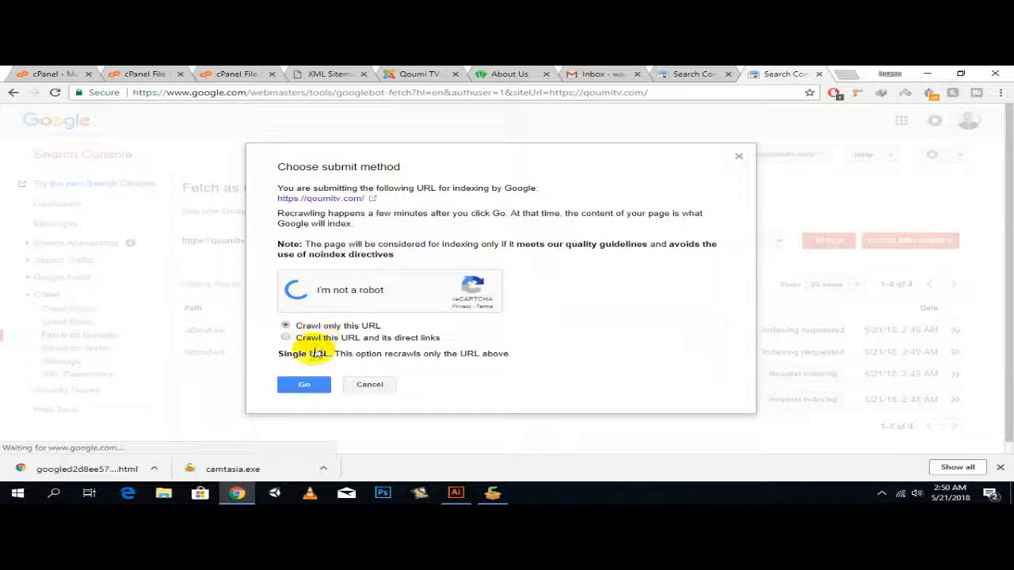
click(285, 337)
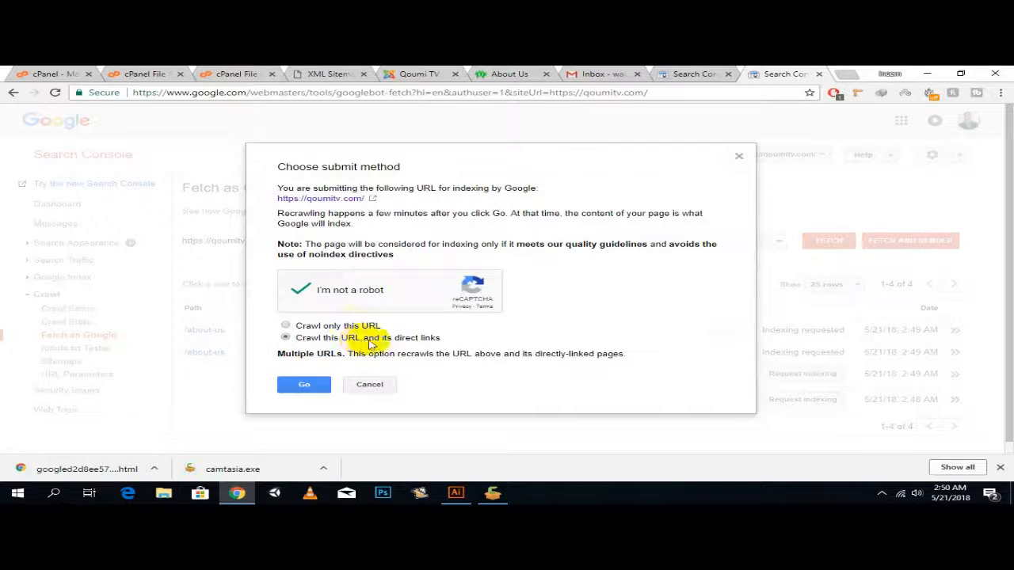
click(304, 384)
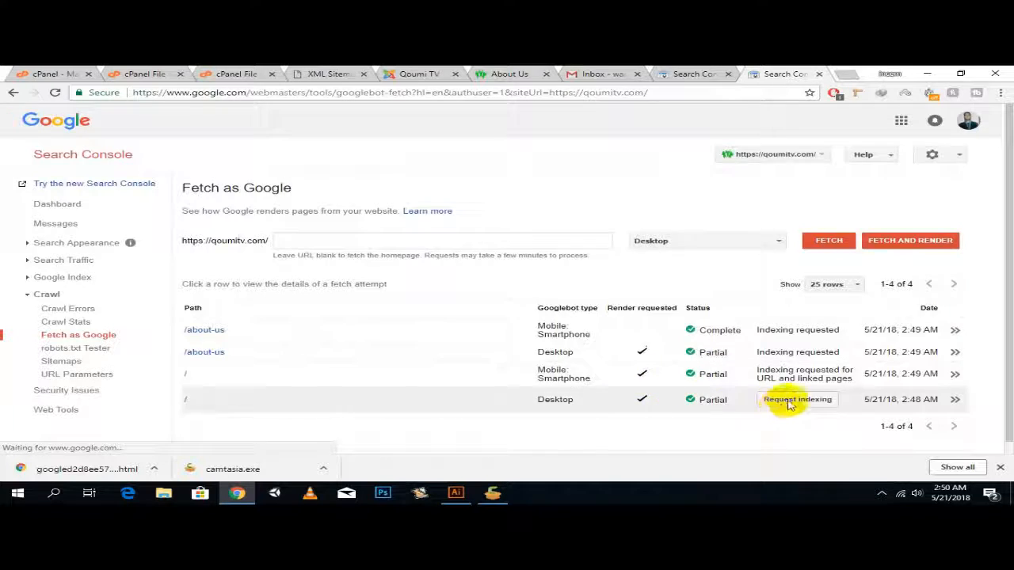
click(796, 399)
click(295, 291)
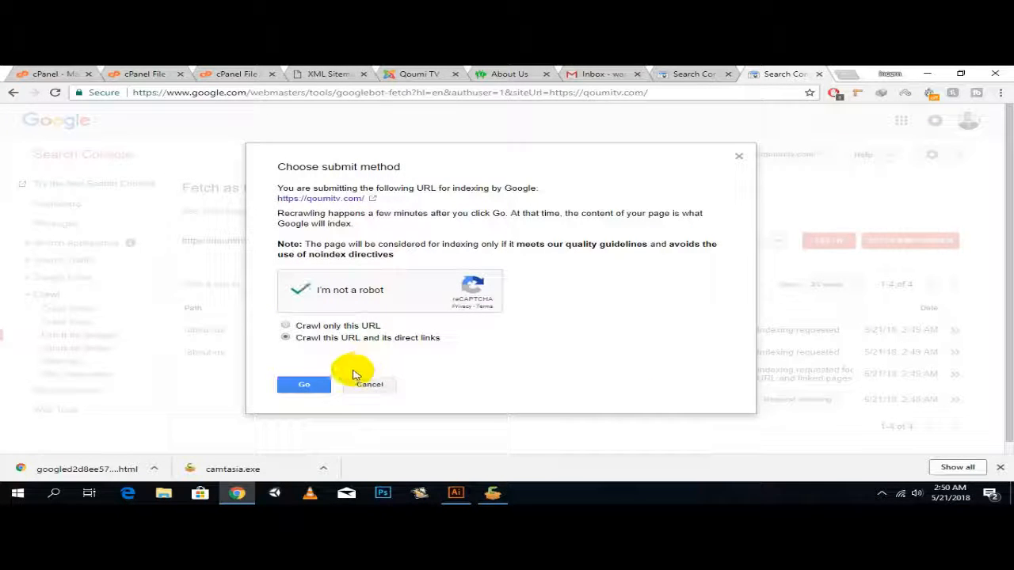
click(303, 384)
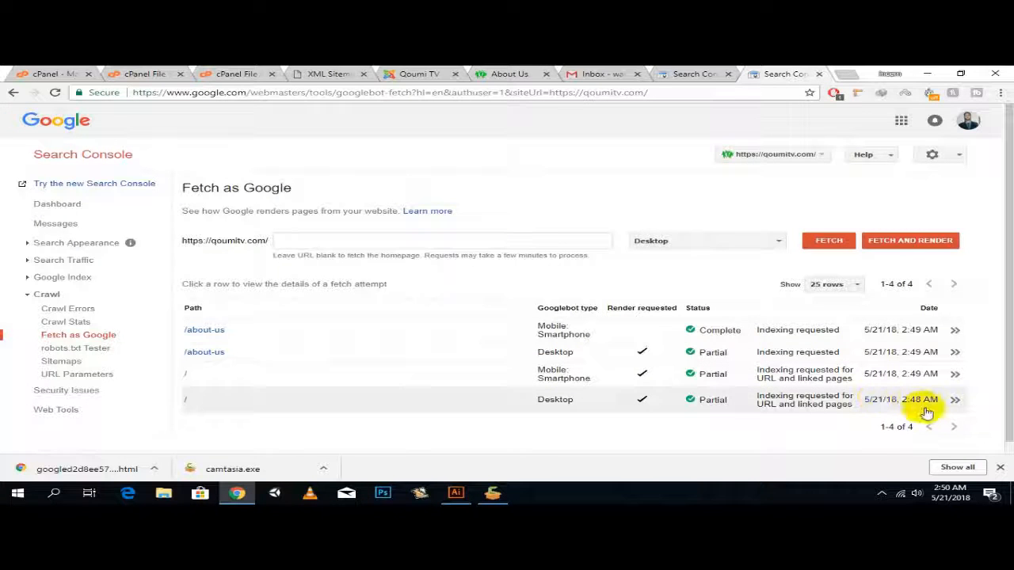
click(999, 467)
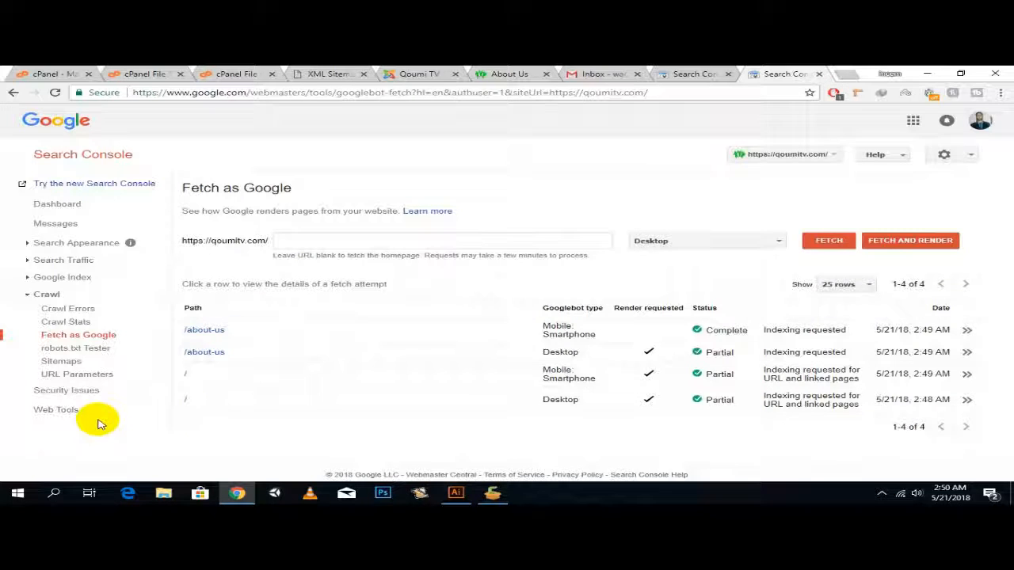
Step: Examine the Google Index Status graph of total indexed pages in the Basic and Advanced views
click(78, 278)
click(77, 293)
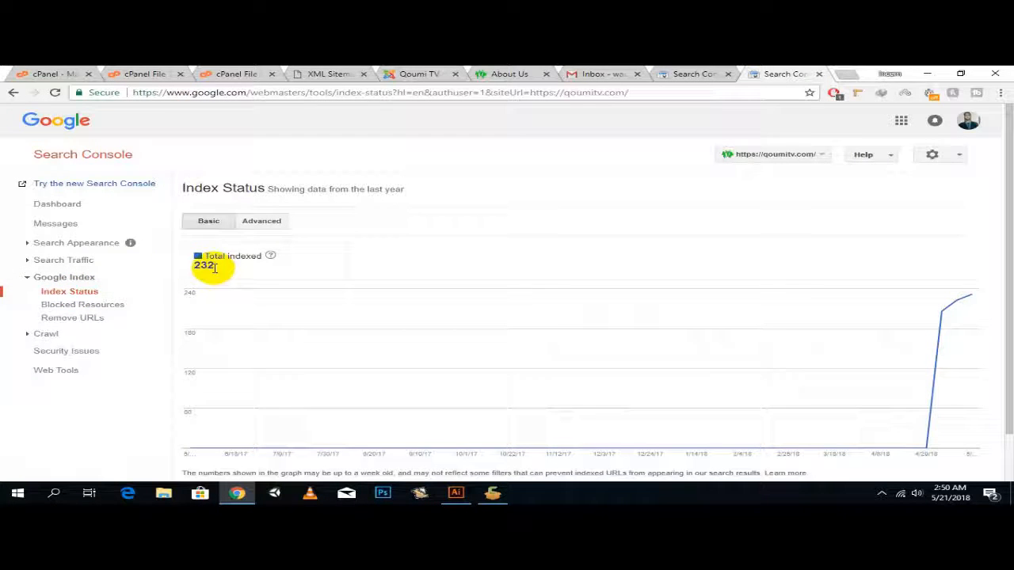
scroll(443, 317, down, 1)
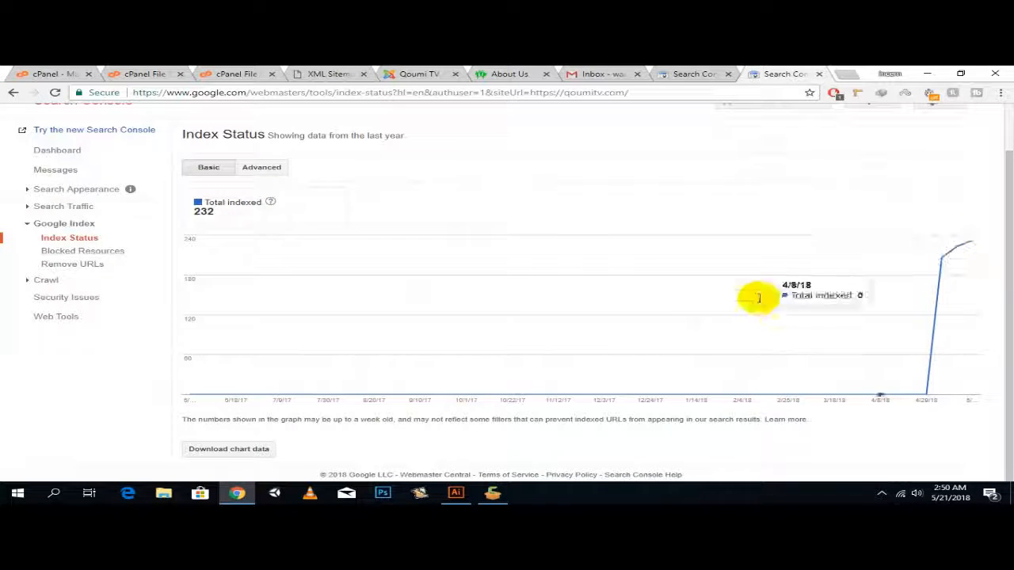
scroll(444, 226, up, 1)
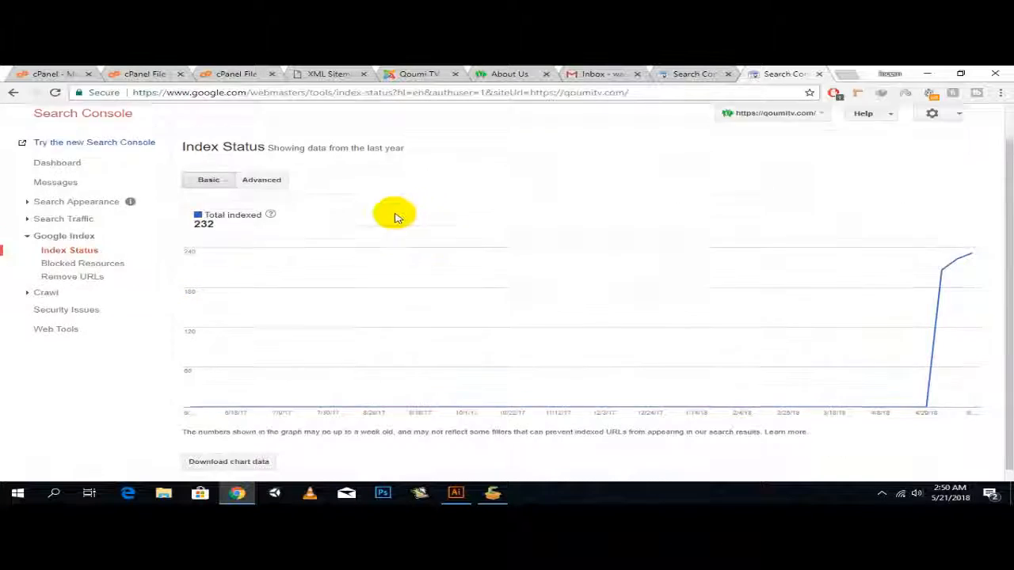
click(265, 225)
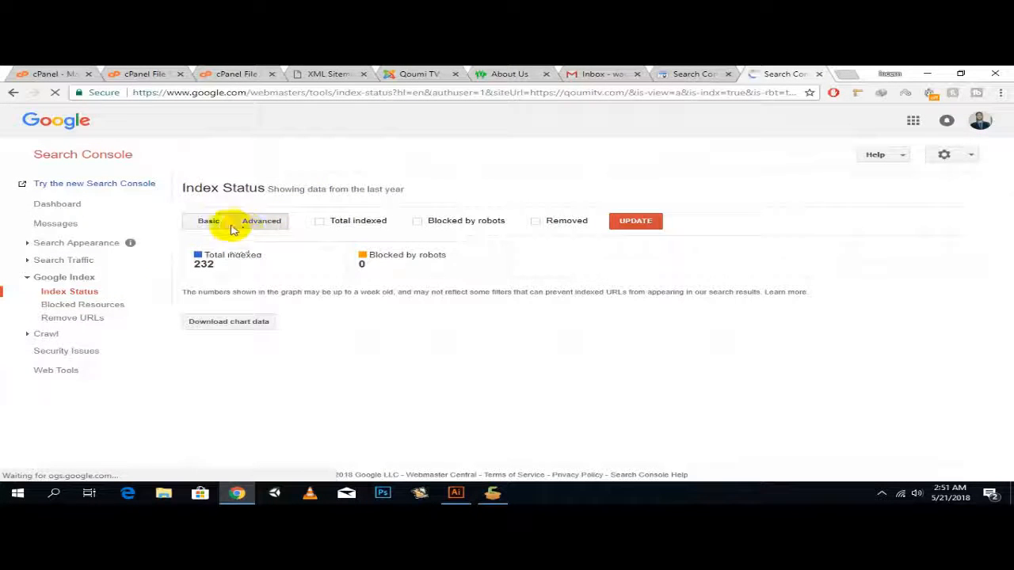
click(210, 221)
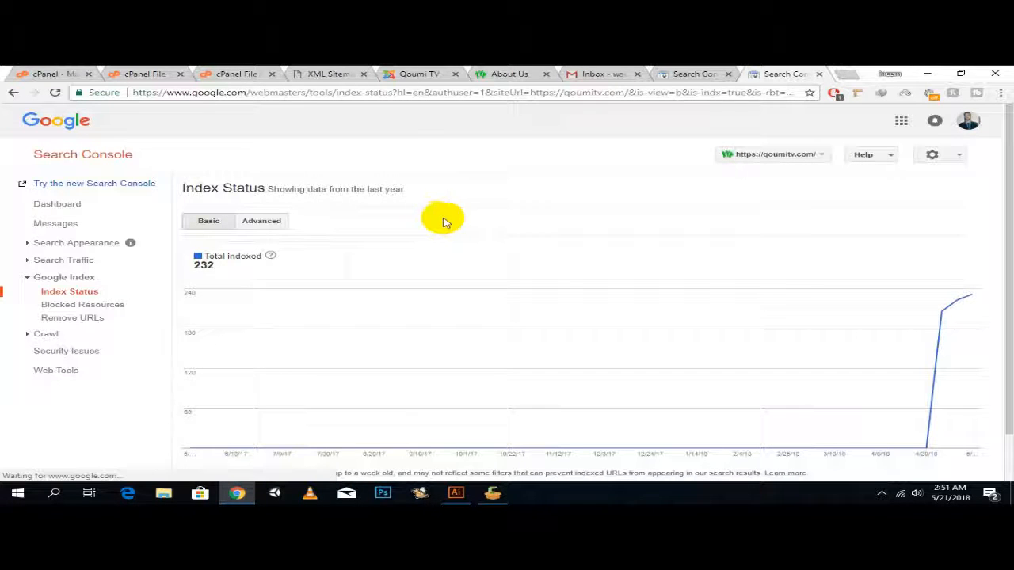
Step: Return to the Search Console home list of properties and close the other Search Console tab with the setup message
click(69, 155)
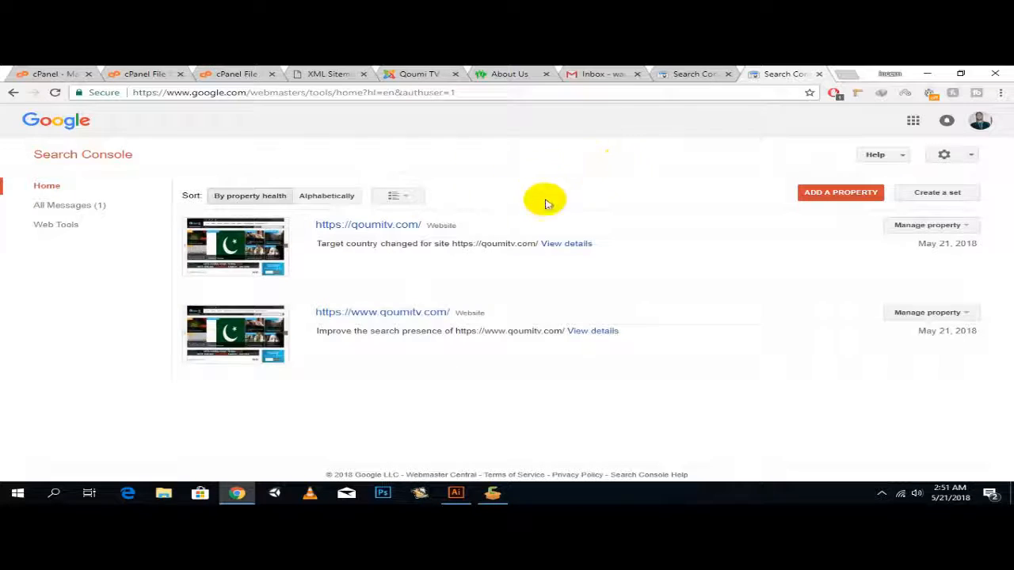
click(413, 94)
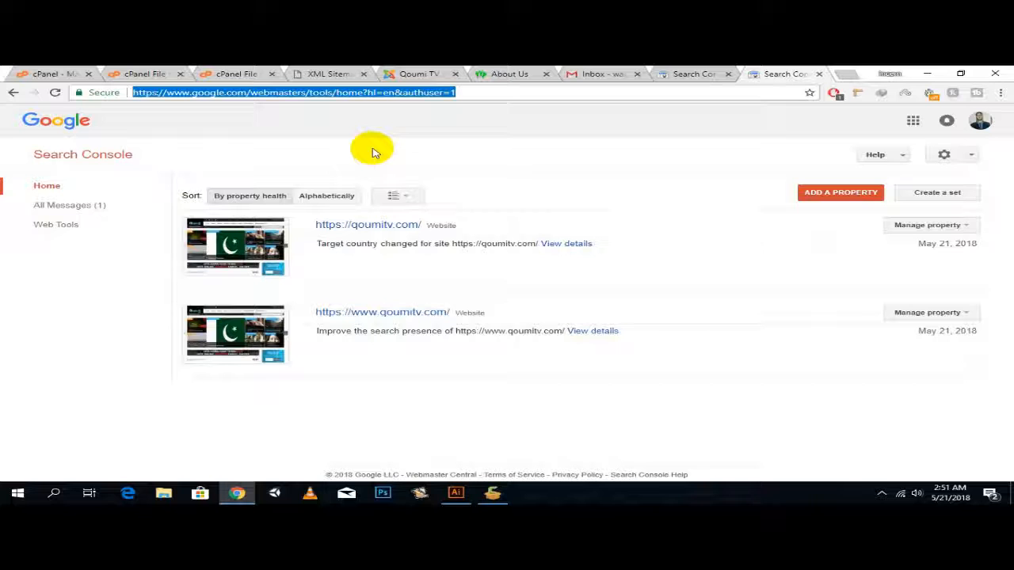
click(682, 74)
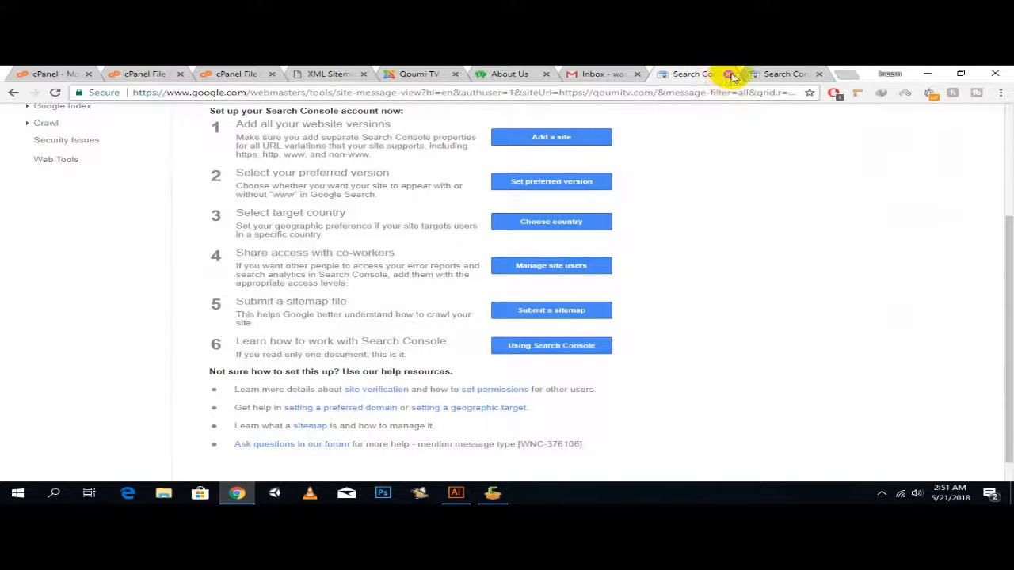
click(728, 74)
Step: Switch to Google Analytics by loading its suggested address in place of the Search Console home page
click(592, 100)
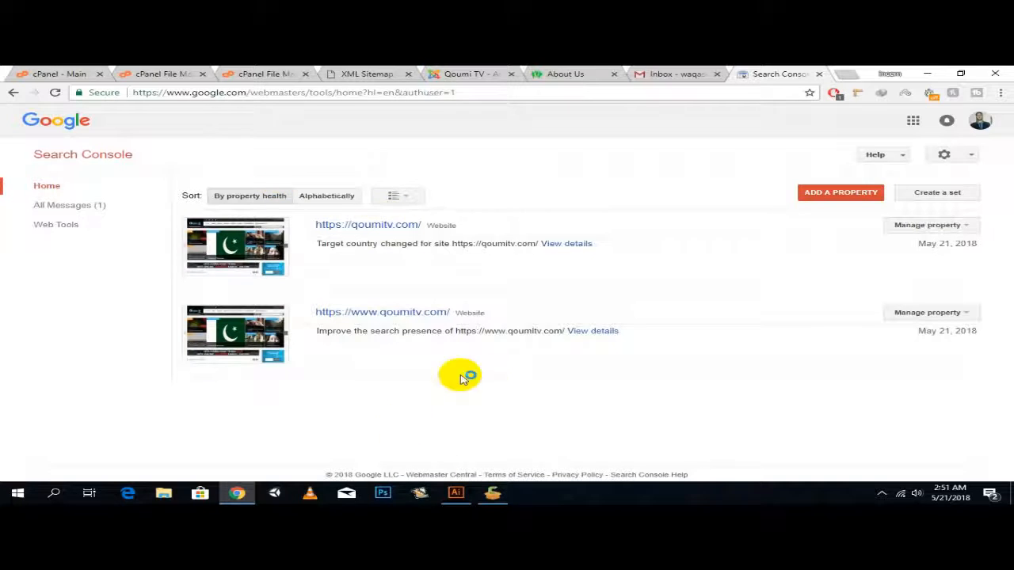
click(531, 91)
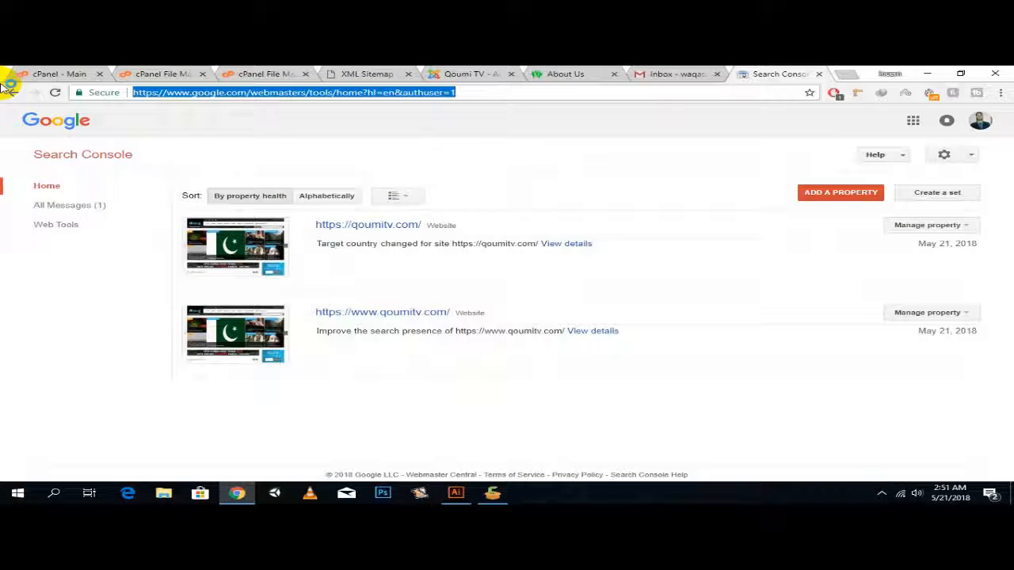
text(anal)
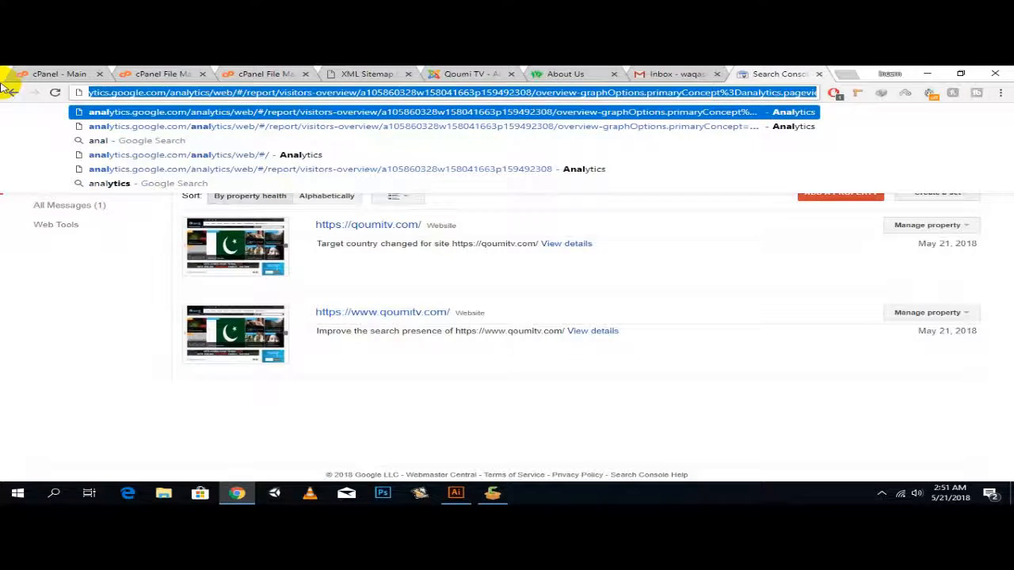
key(Return)
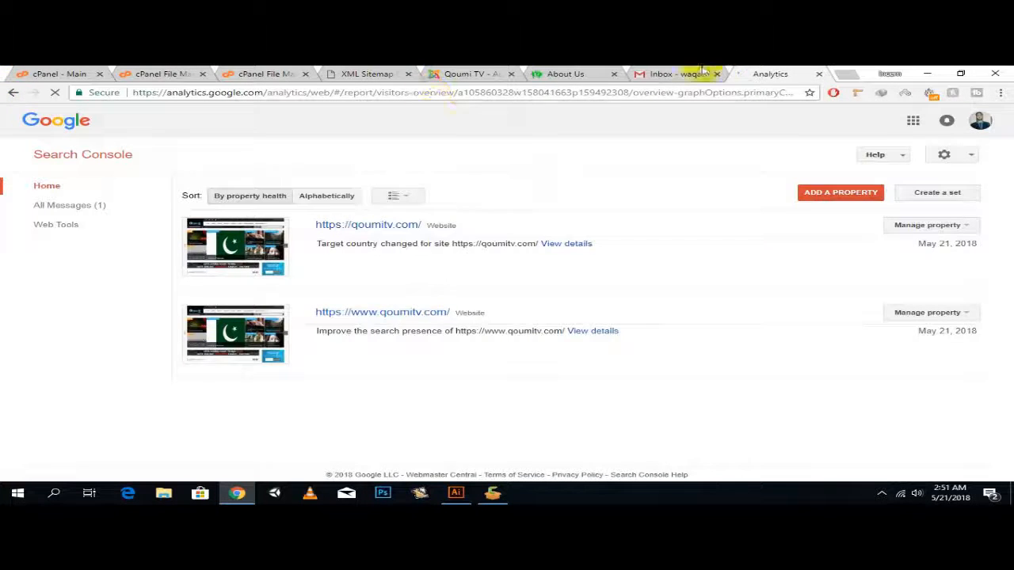
right_click(787, 69)
click(777, 70)
right_click(780, 71)
click(768, 72)
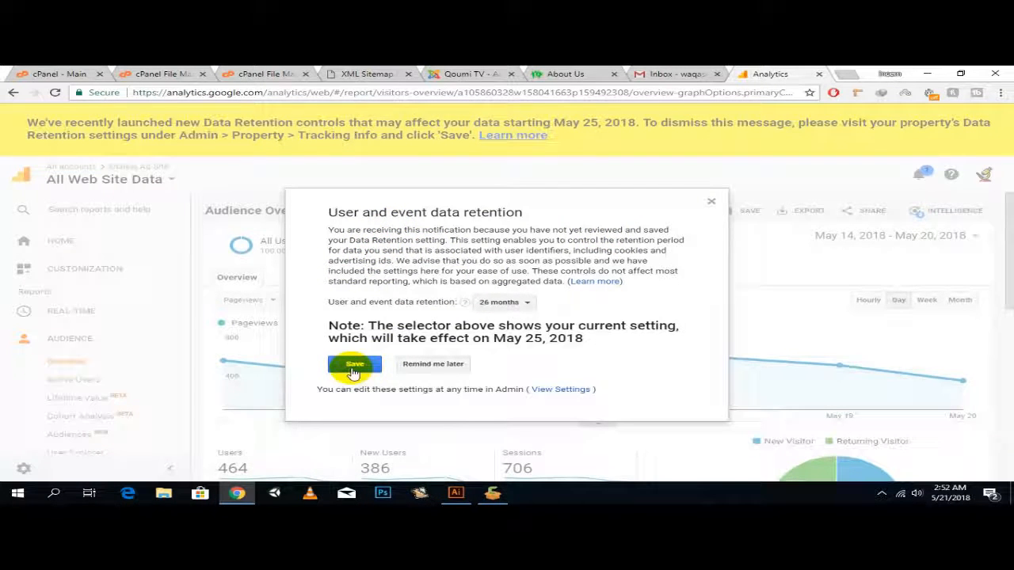
Step: Save the user and event data retention setting of 26 months and look over the Audience Overview report
click(353, 365)
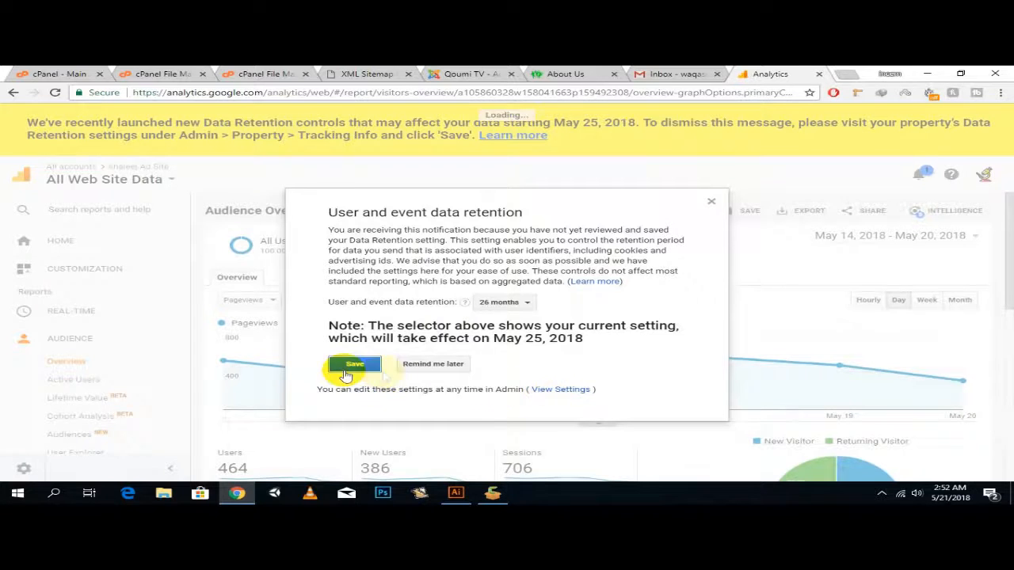
scroll(606, 270, down, 3)
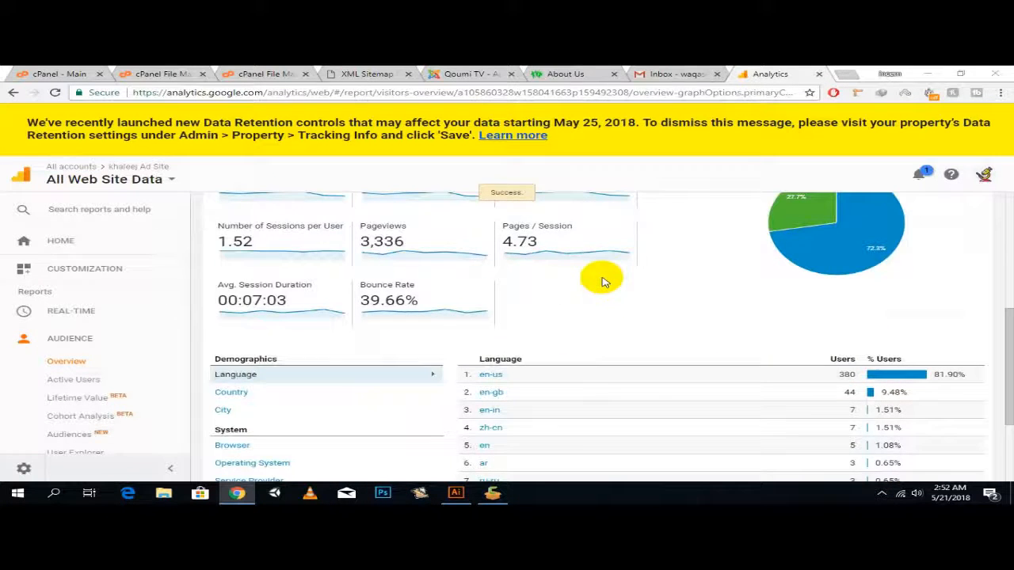
scroll(602, 281, up, 3)
Step: Switch Analytics to the Google account used for Search Console and start signing up for a new Analytics account
click(979, 176)
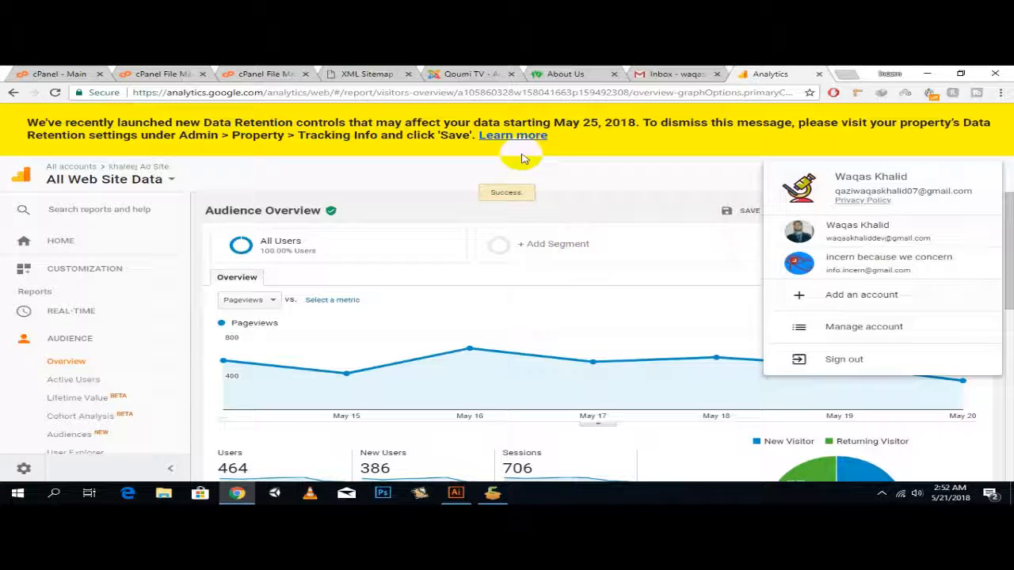
click(832, 229)
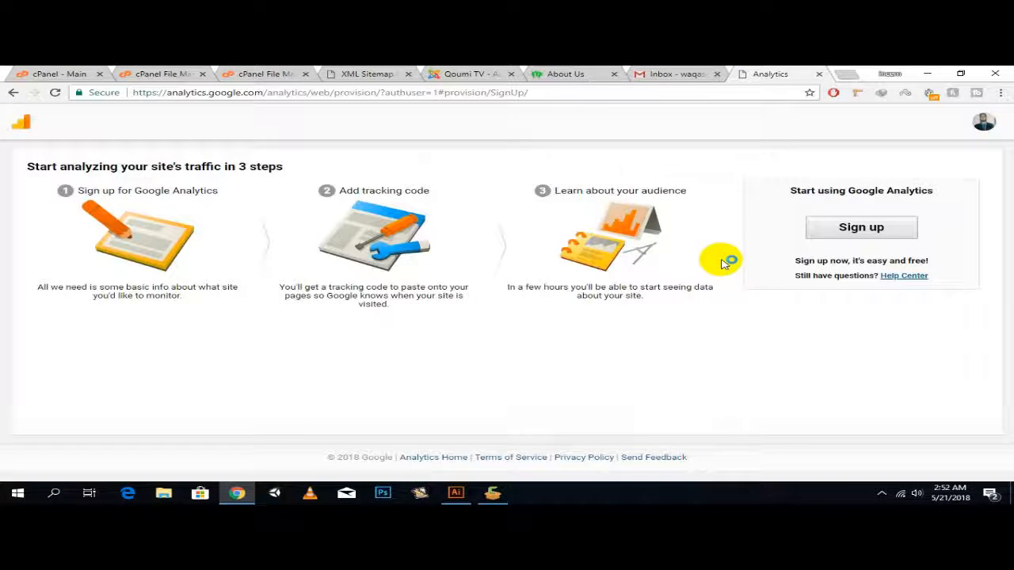
click(862, 228)
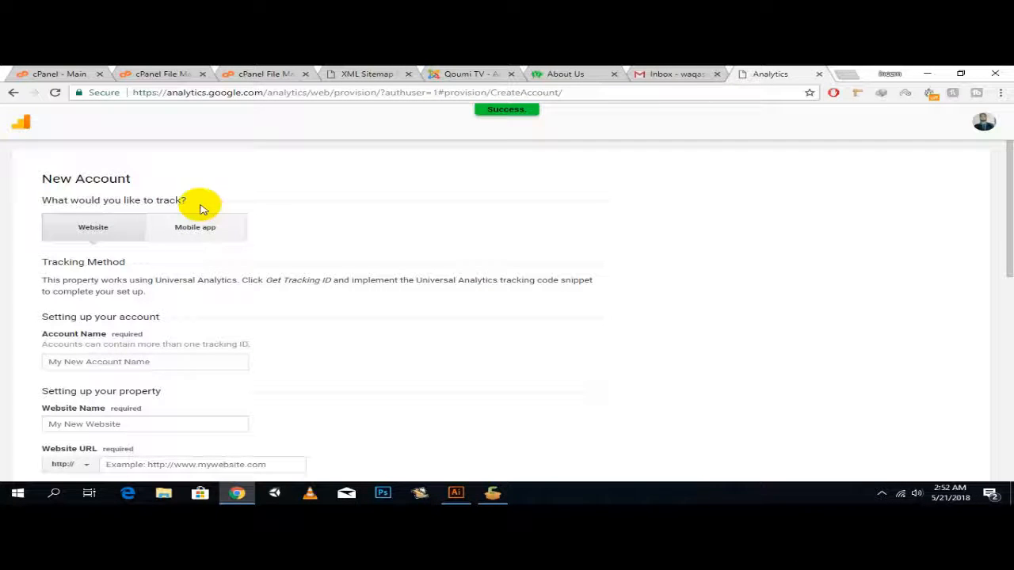
Step: Enter Qoumi TV as both the account name and the website name of the new Analytics account
scroll(196, 221, down, 3)
scroll(139, 238, up, 1)
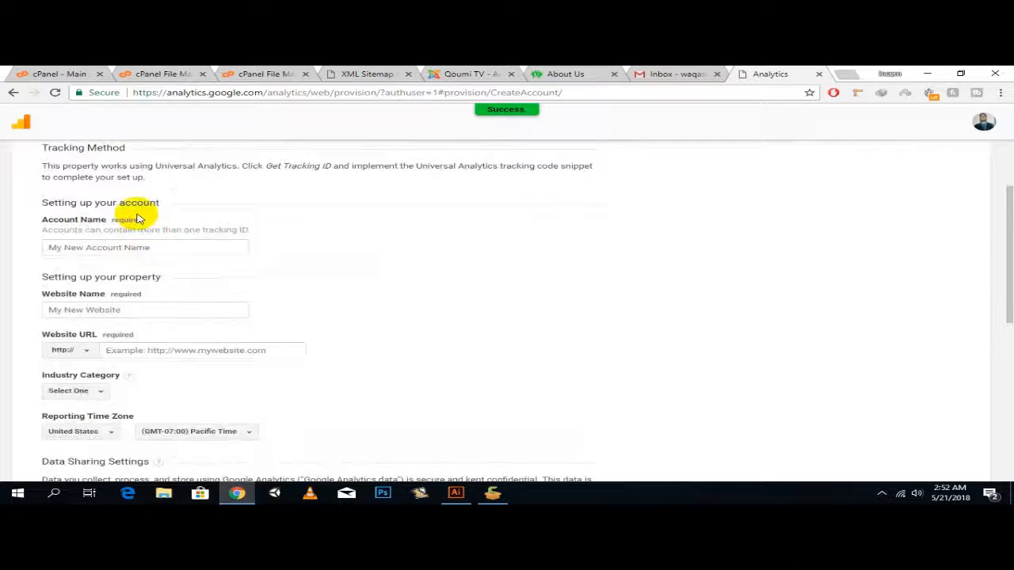
click(240, 247)
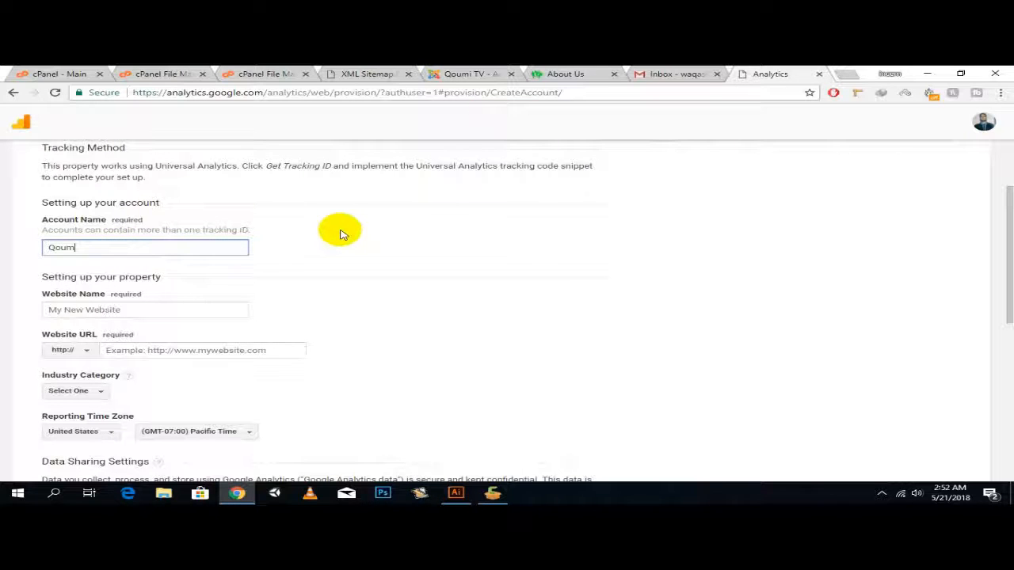
key(Tab)
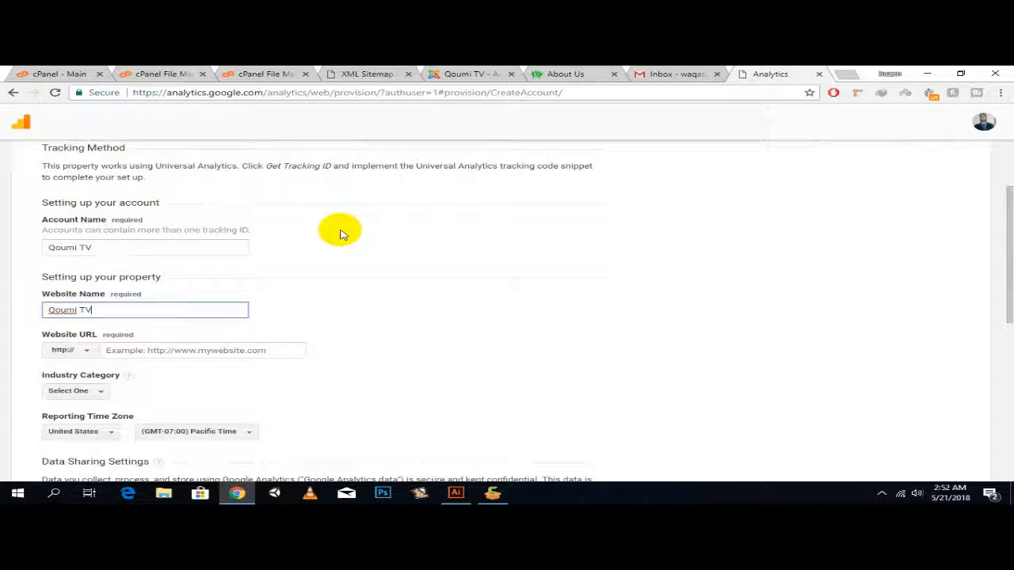
key(Tab)
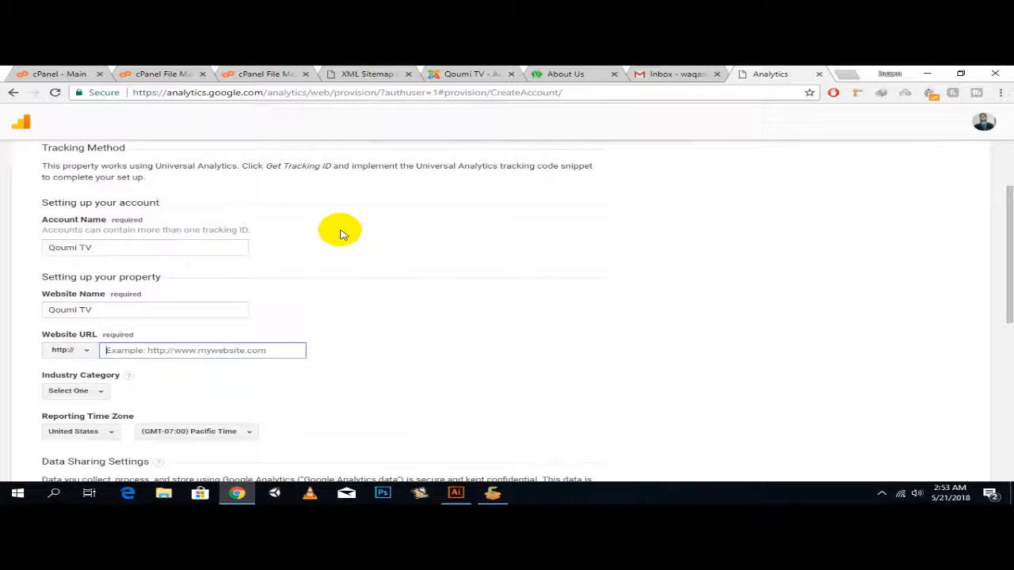
click(73, 352)
click(79, 387)
click(251, 354)
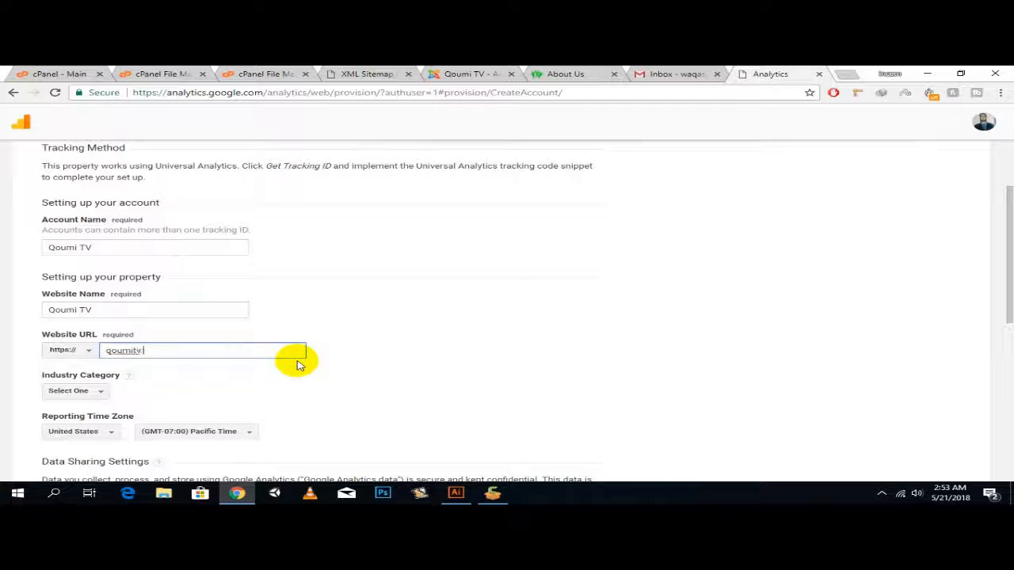
Step: Choose Arts and Entertainment as the industry category of the new property
scroll(294, 365, down, 2)
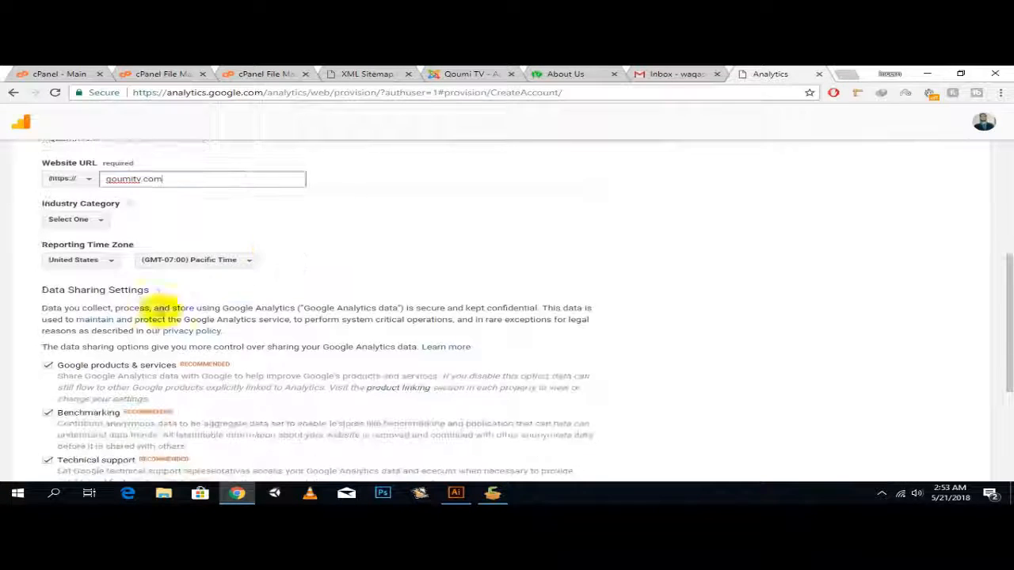
click(102, 221)
drag(185, 245, 186, 346)
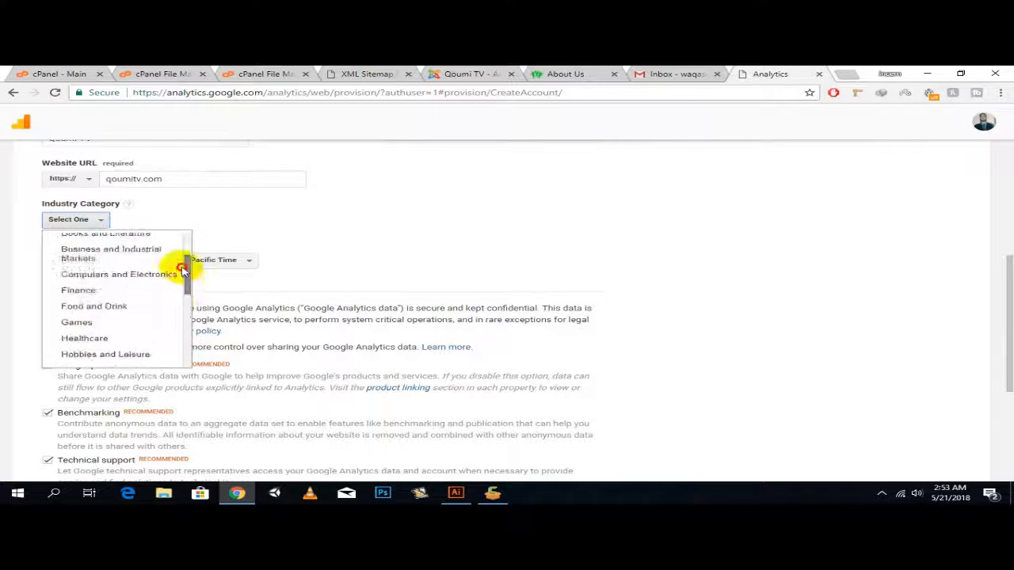
click(144, 260)
Step: Set the reporting time zone country to Pakistan
click(146, 260)
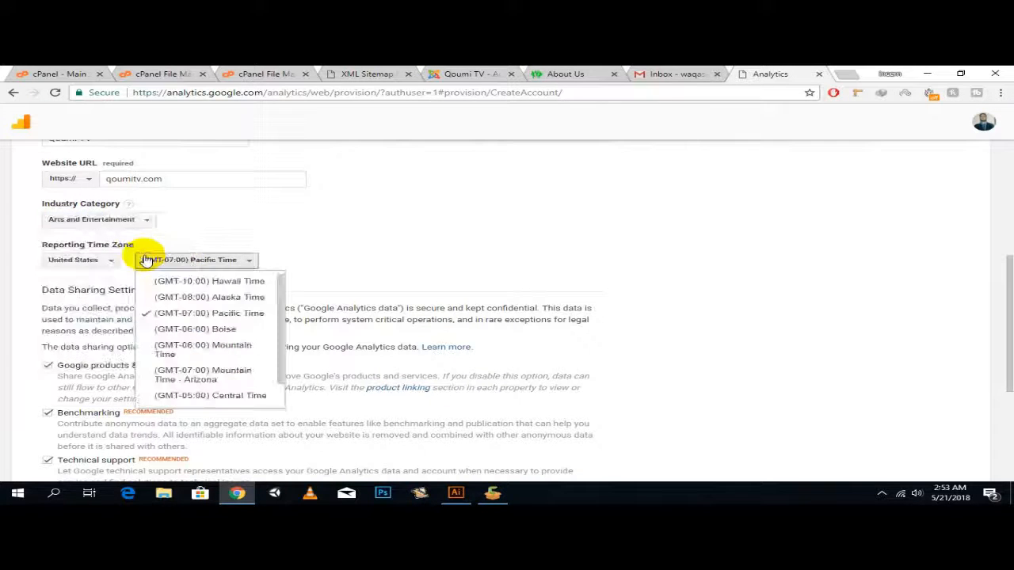
click(196, 232)
click(114, 262)
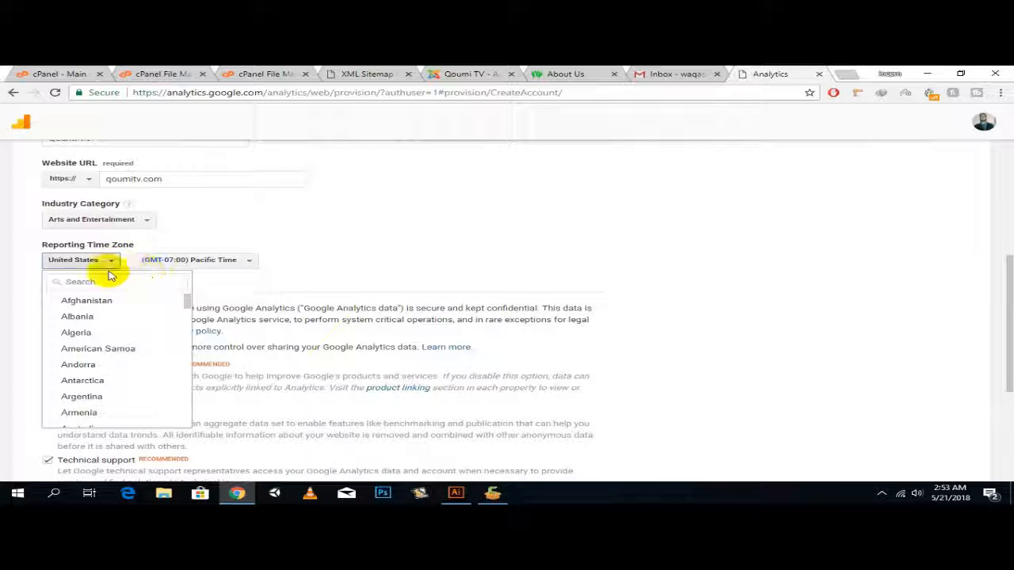
text(pa)
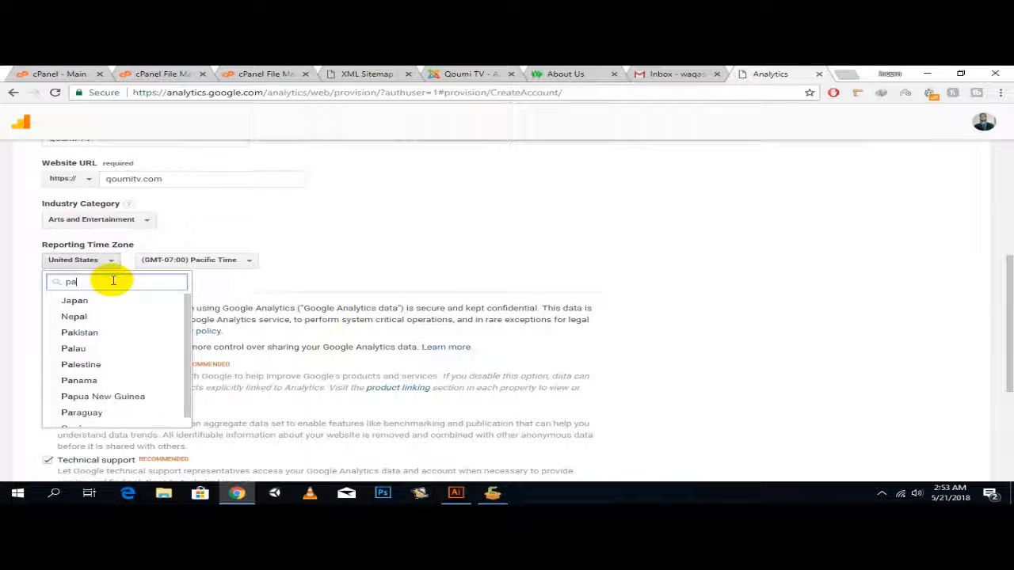
click(79, 333)
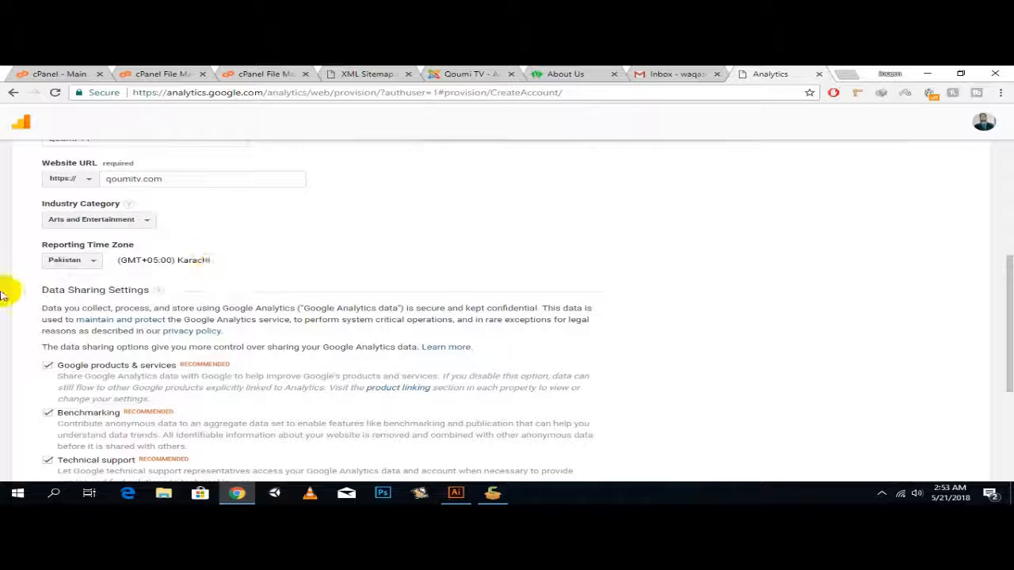
Step: Keep the recommended data sharing options and request the tracking ID for the new account
scroll(2, 295, down, 2)
scroll(301, 298, down, 2)
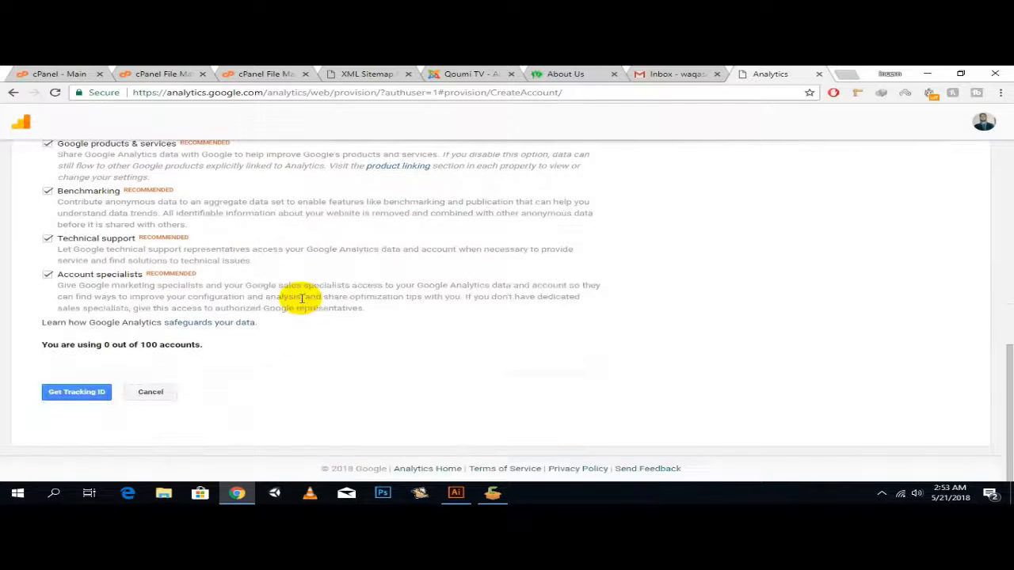
click(79, 392)
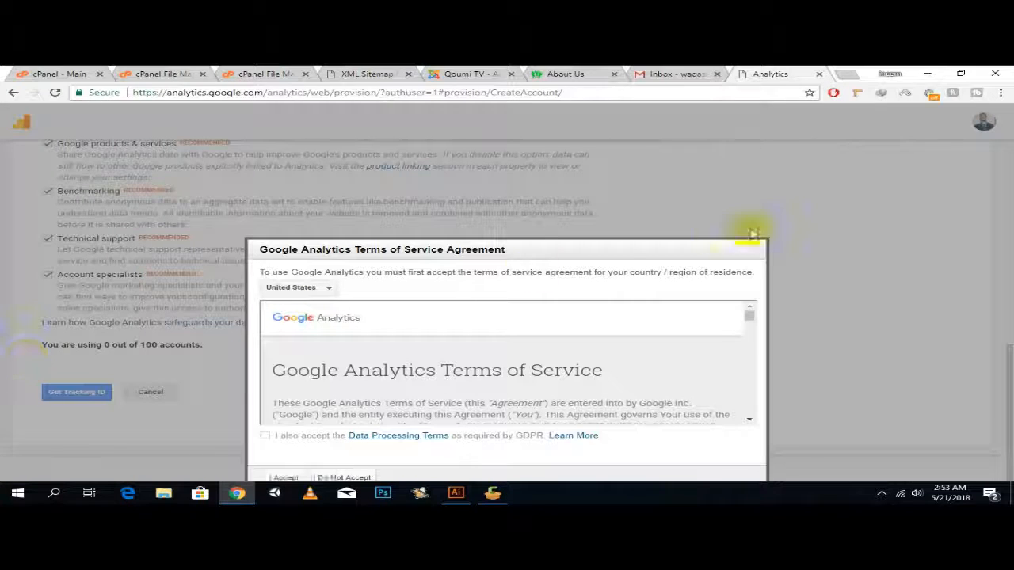
Step: Skim the Terms of Service, move the agreement dialog fully into view, and accept it together with the GDPR Data Processing Terms
scroll(720, 340, down, 5)
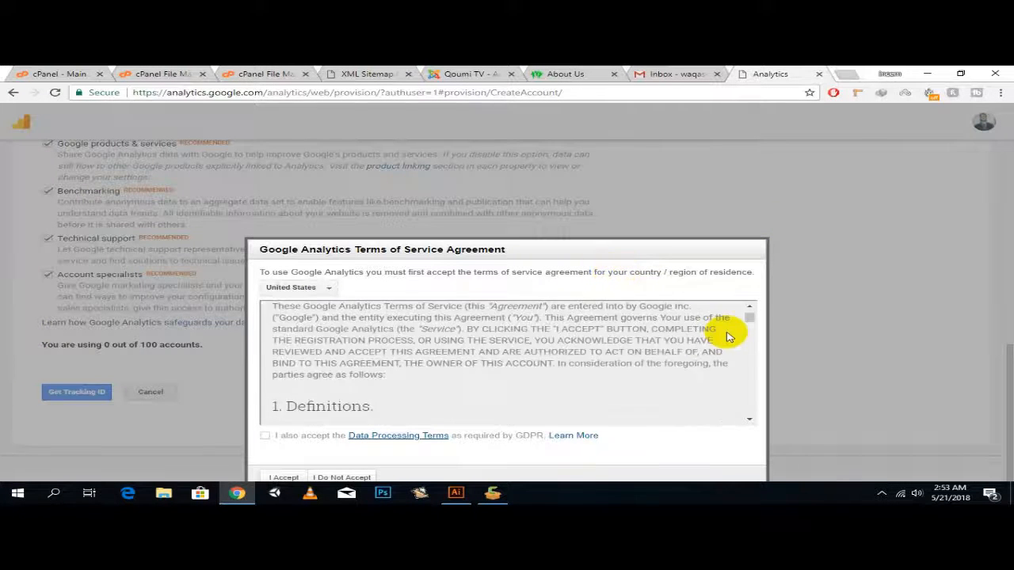
scroll(566, 362, down, 15)
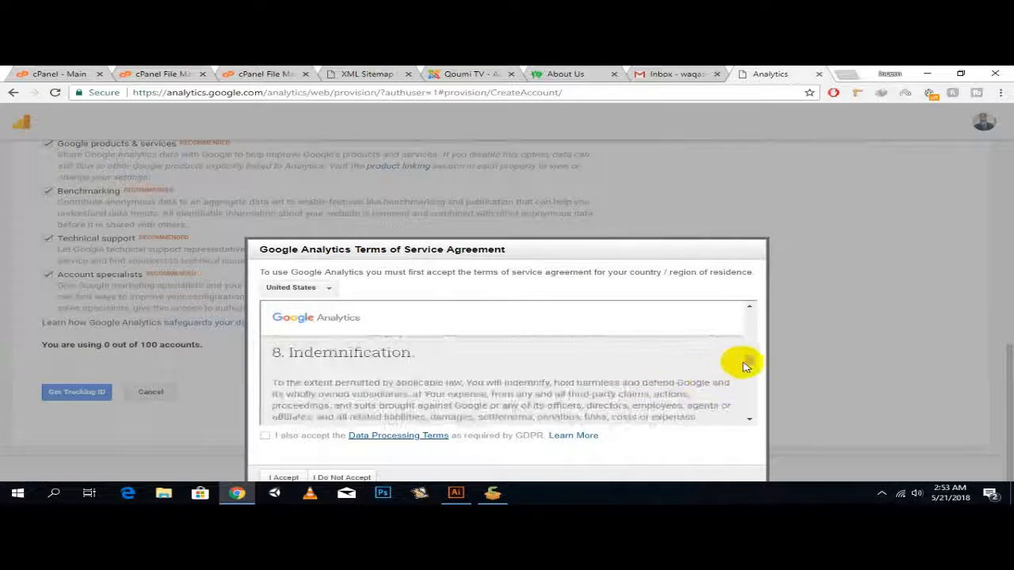
drag(751, 369, 743, 428)
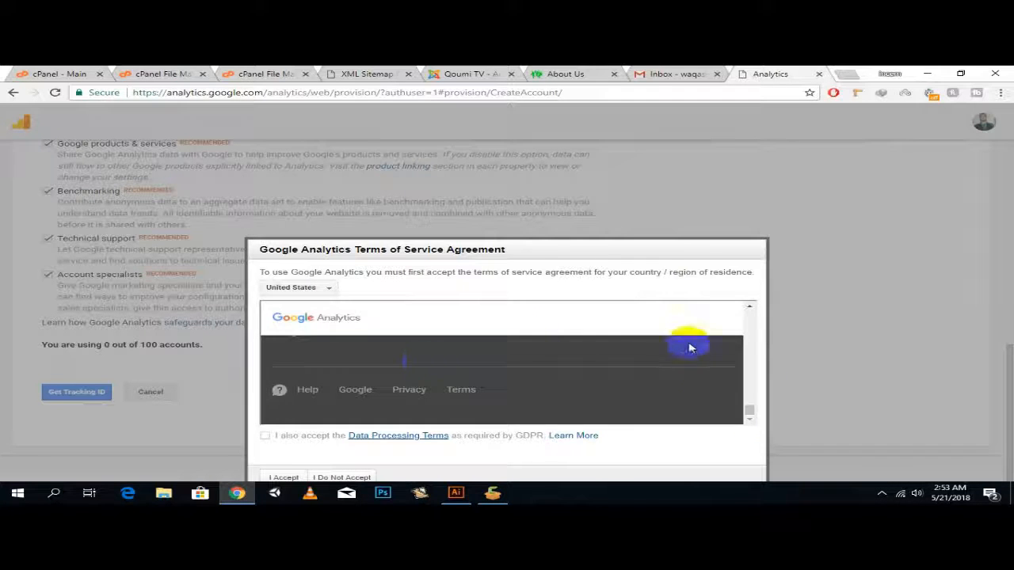
drag(626, 253, 679, 288)
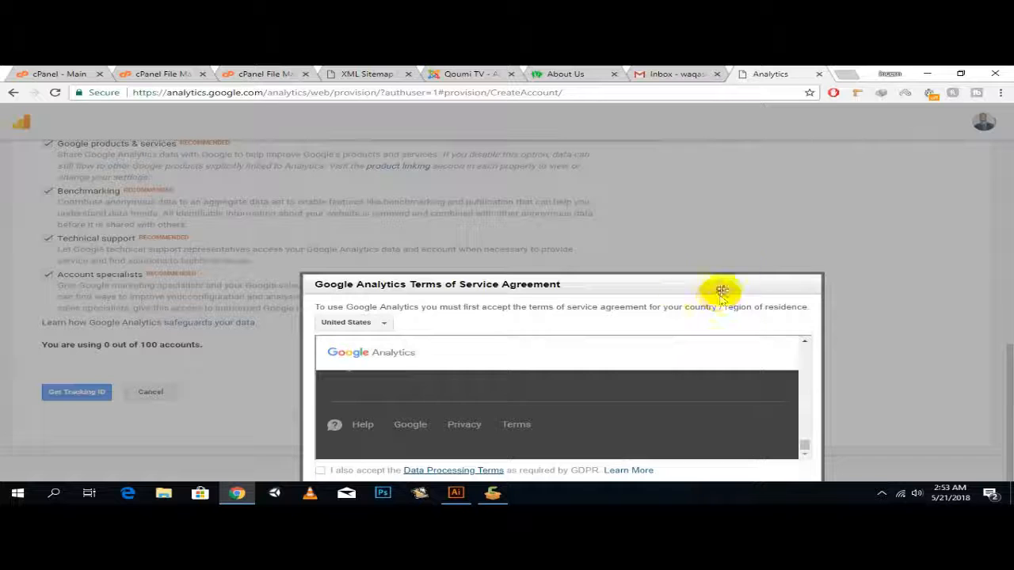
drag(624, 294, 499, 137)
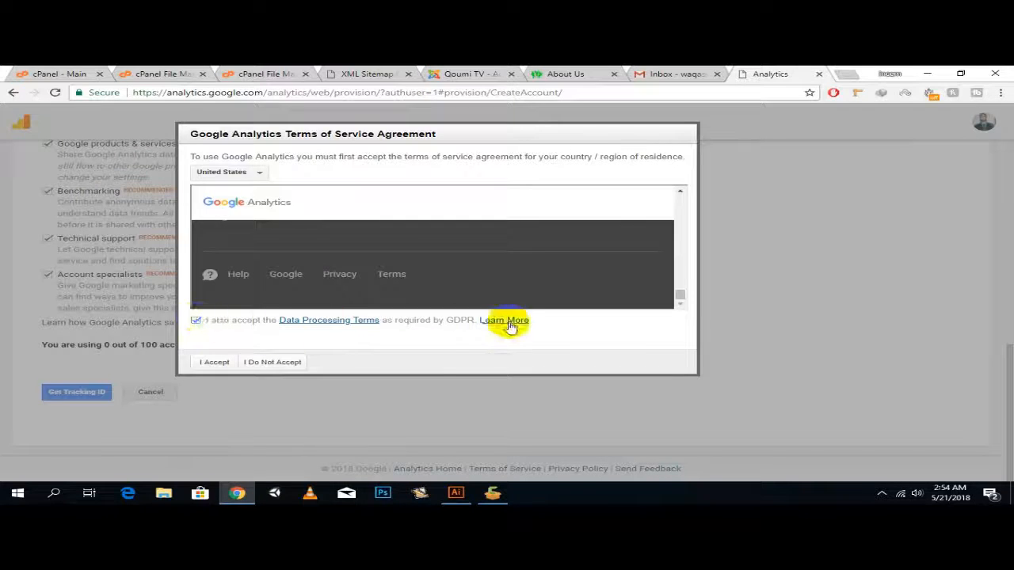
click(212, 362)
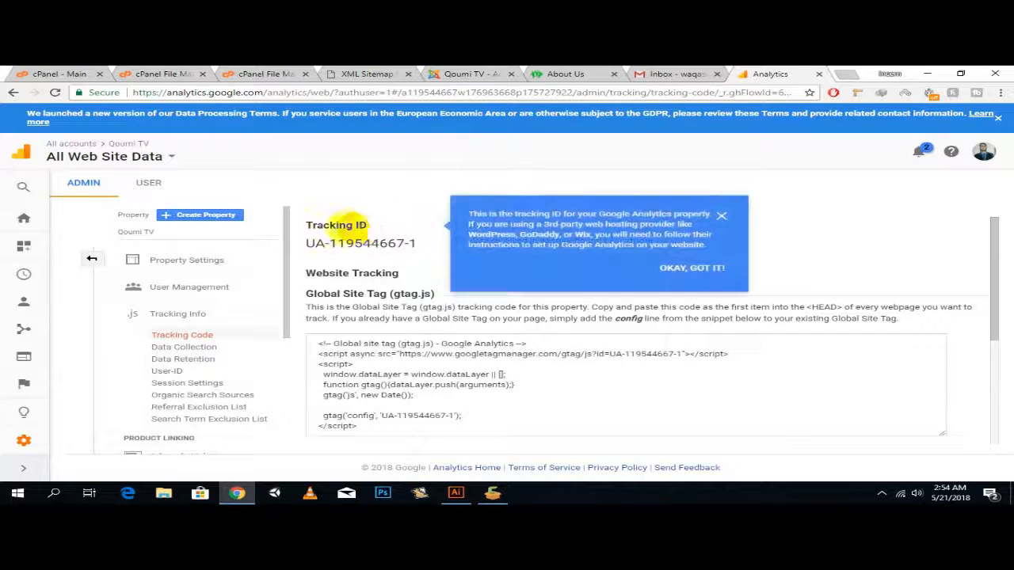
Step: Dismiss the tracking ID tip and copy the property's tracking ID
click(716, 269)
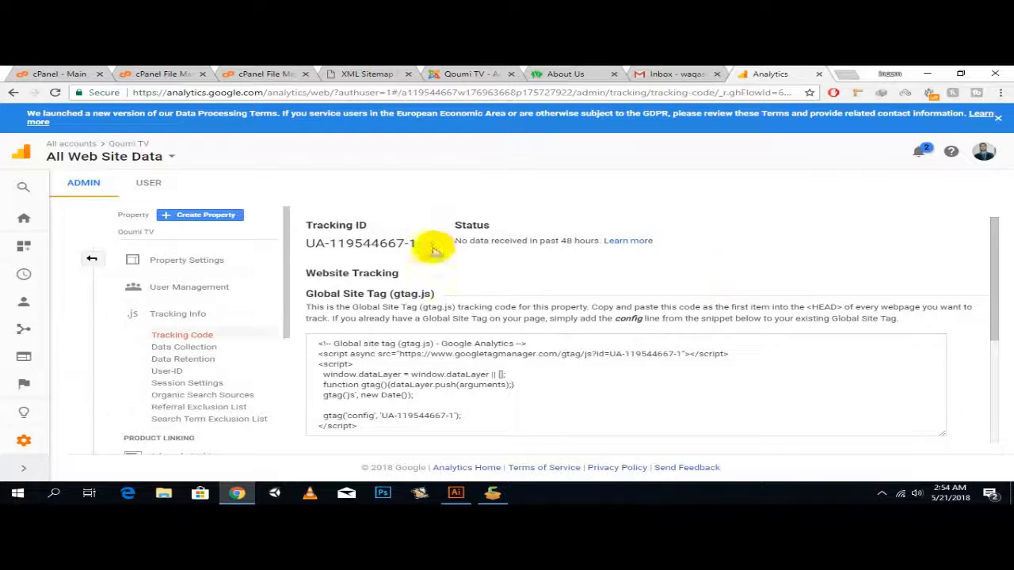
drag(412, 246, 333, 244)
right_click(333, 243)
click(372, 250)
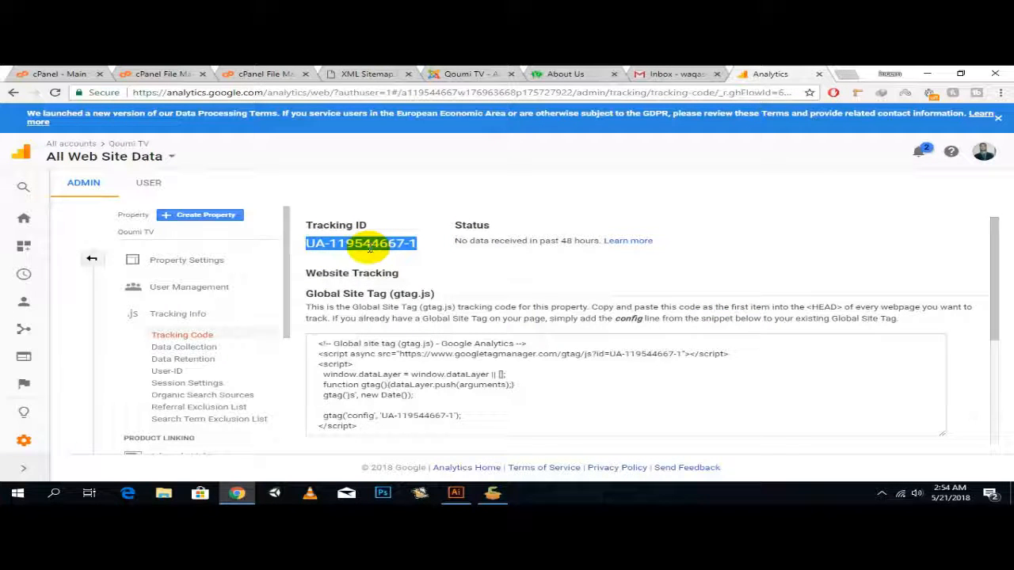
right_click(372, 250)
click(388, 261)
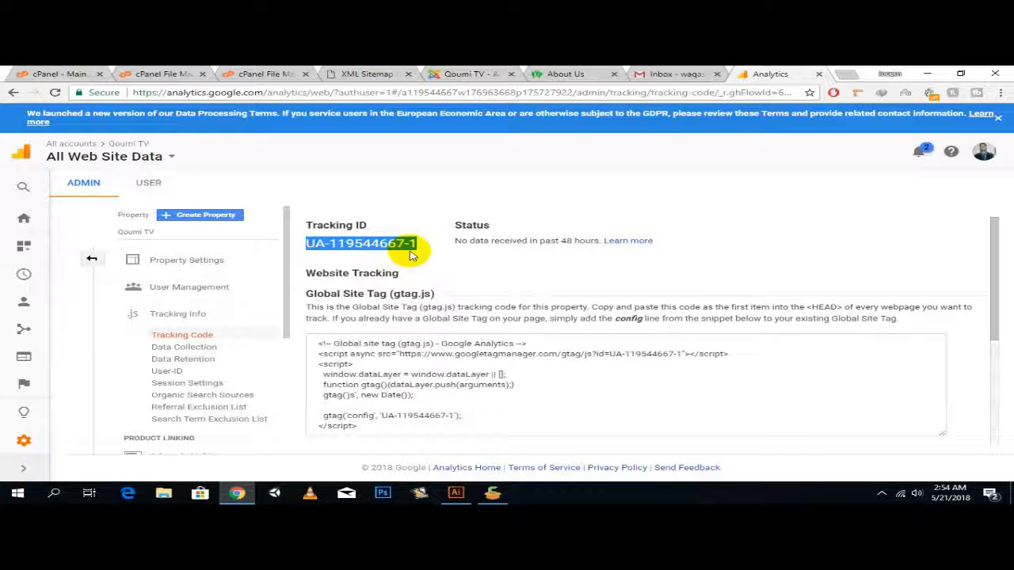
Step: Review the Global Site Tag (gtag.js) snippet and highlight its full code
scroll(410, 253, down, 1)
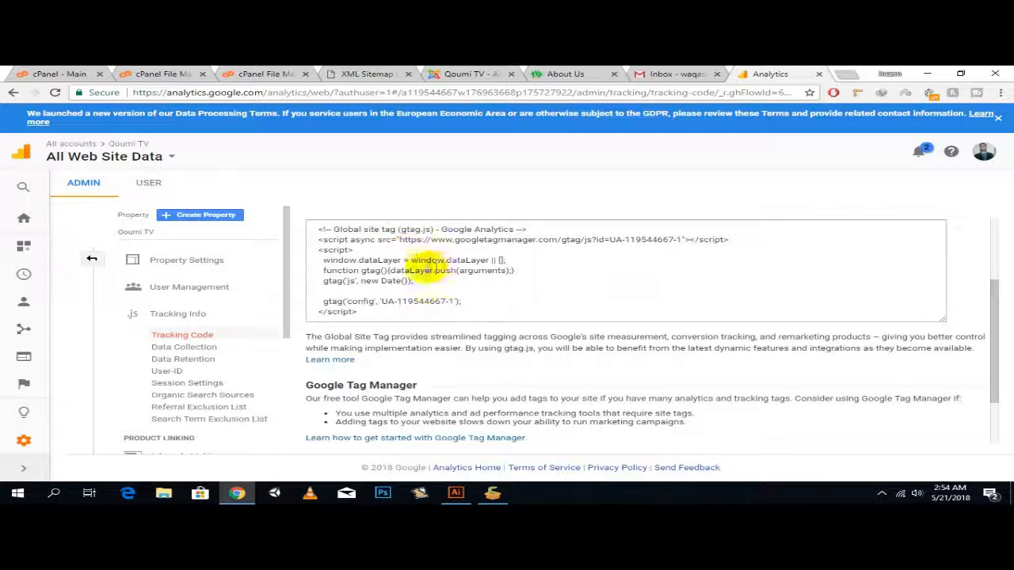
drag(318, 231, 369, 313)
scroll(374, 301, down, 1)
scroll(374, 301, up, 2)
Step: Copy the tracking ID of the Qoumi TV property again for use in the website's template
drag(417, 243, 313, 243)
right_click(315, 244)
click(341, 254)
right_click(388, 238)
right_click(366, 231)
click(384, 237)
Step: Switch to the Joomla administrator, bring up the list of template styles, and open the sj_imag - Default style for editing
click(499, 72)
click(420, 114)
click(421, 184)
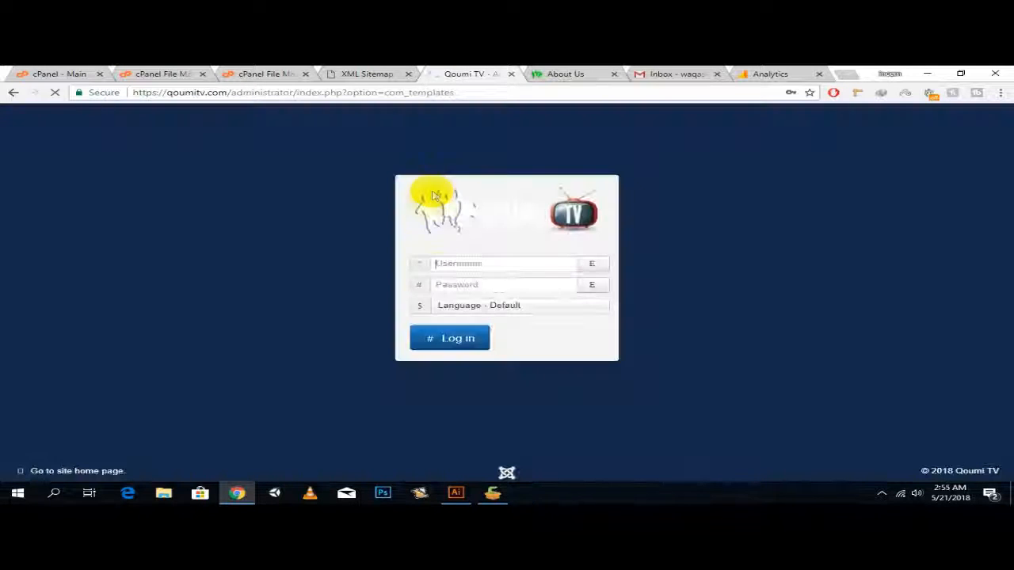
right_click(469, 74)
click(523, 93)
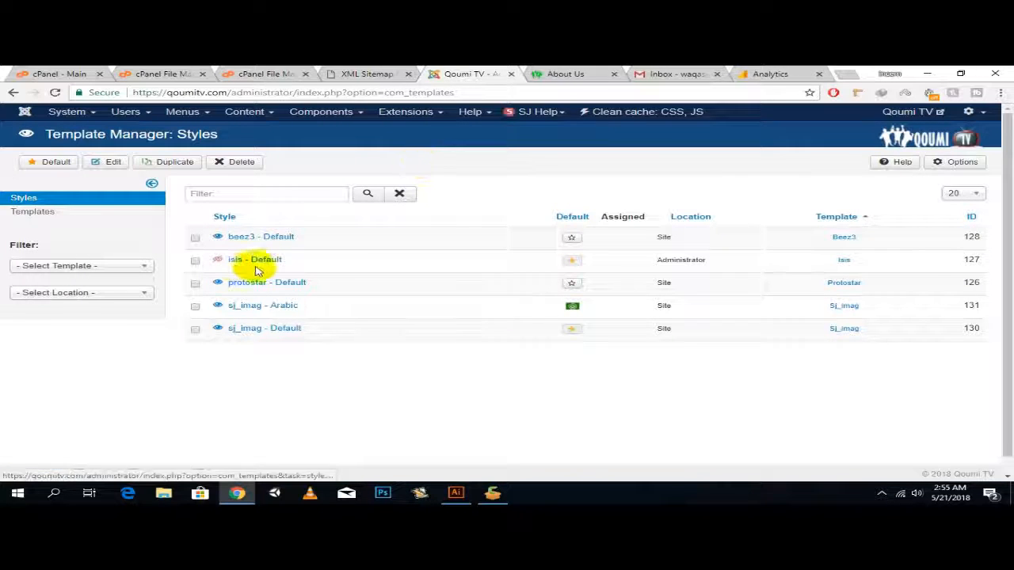
click(281, 330)
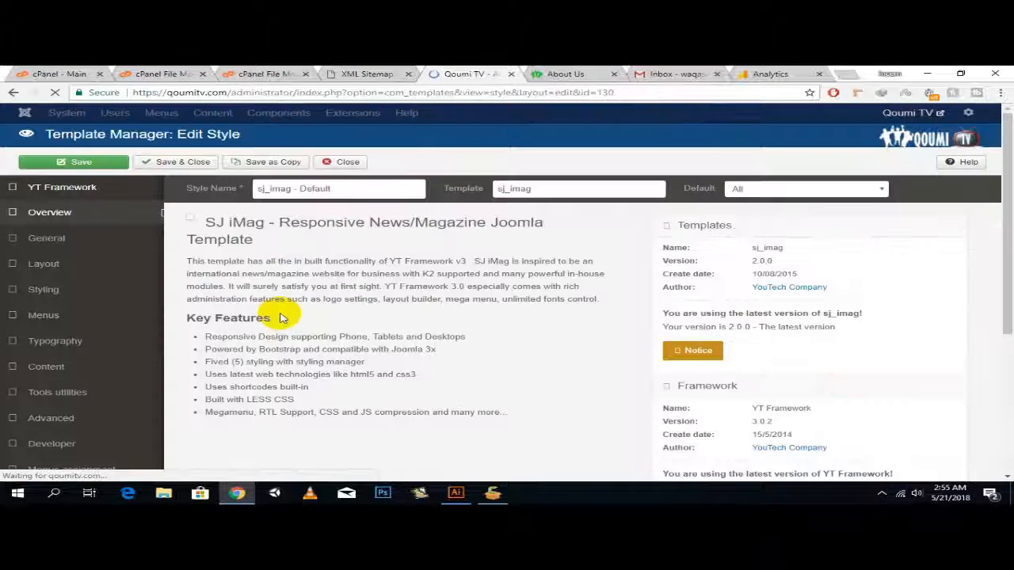
Step: Look through the Advanced, Developer, General and Layout settings of the sj_imag style for the place to add Google Analytics
scroll(51, 304, down, 1)
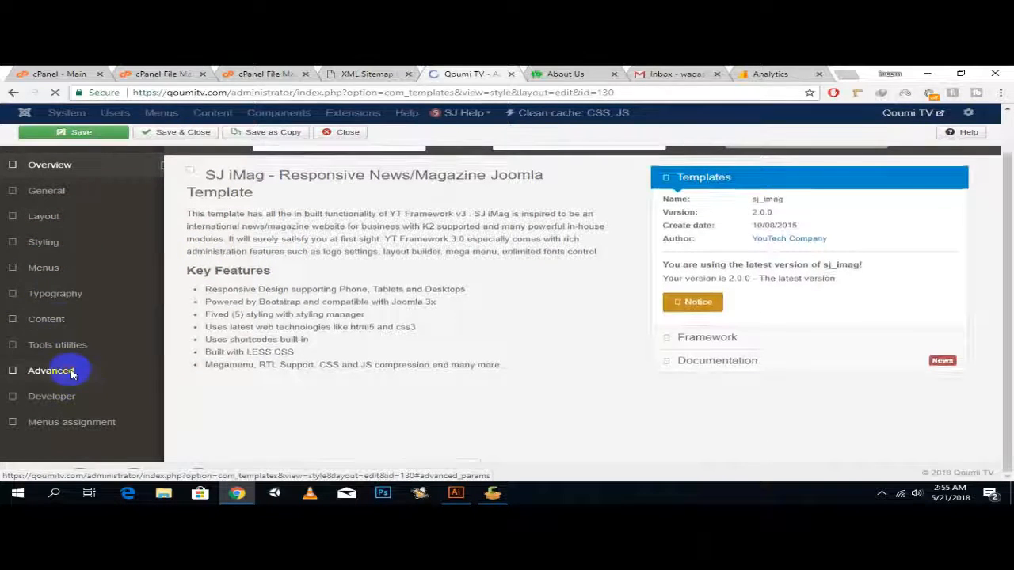
click(70, 373)
scroll(564, 265, down, 1)
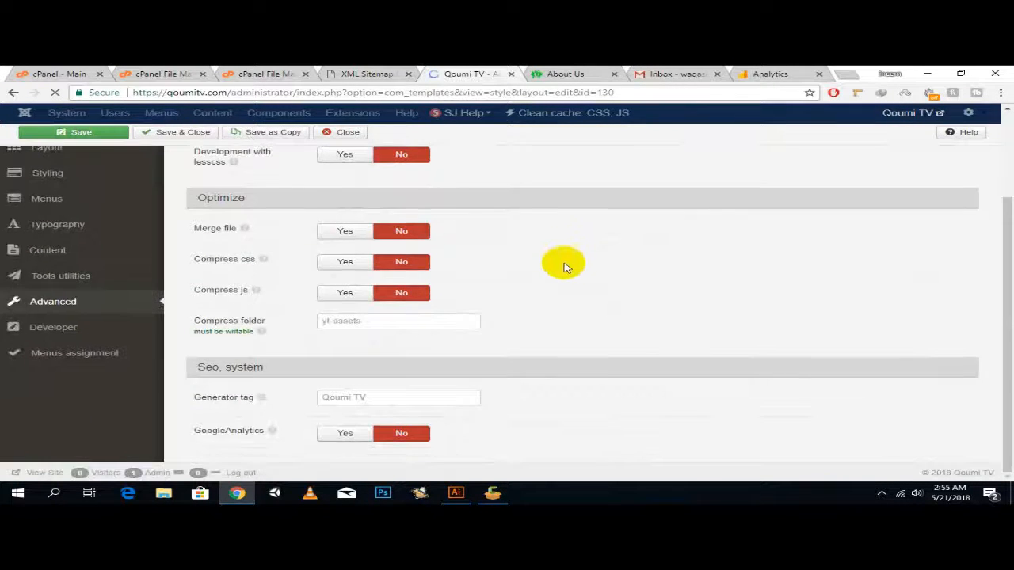
scroll(564, 269, up, 3)
scroll(148, 389, down, 3)
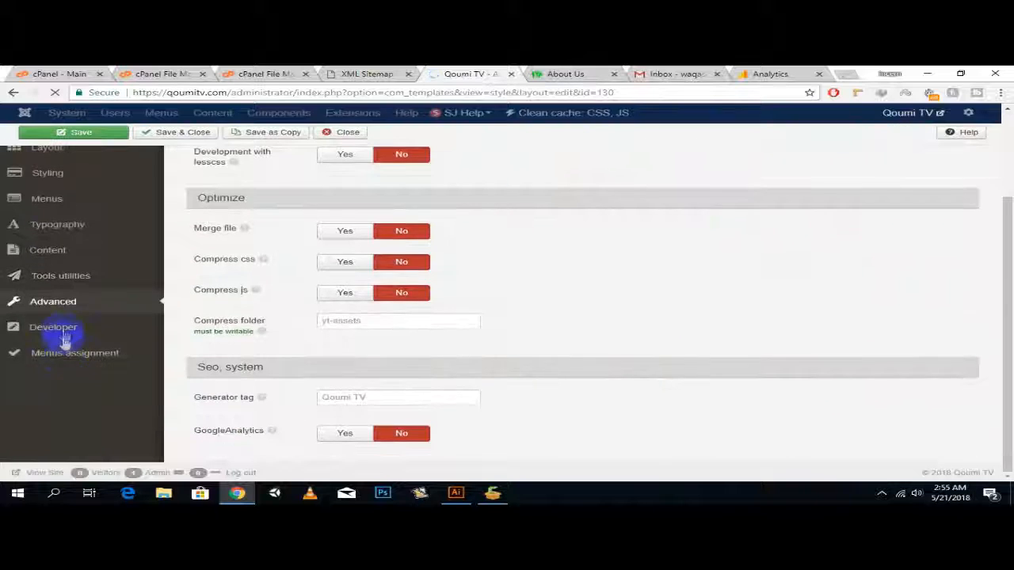
click(65, 333)
click(61, 297)
click(58, 305)
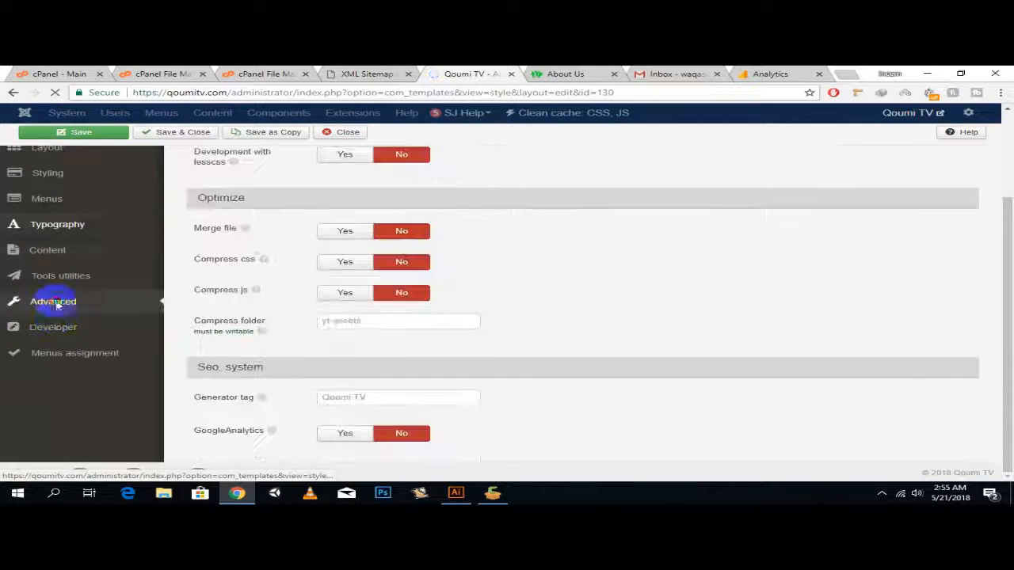
click(61, 279)
scroll(496, 338, up, 2)
click(69, 240)
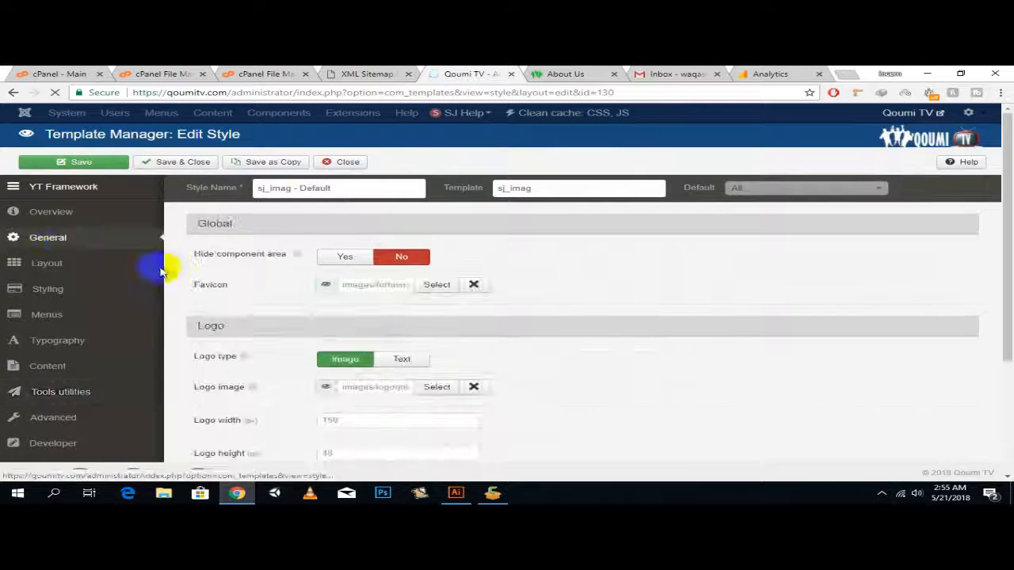
scroll(541, 332, down, 3)
scroll(324, 420, up, 1)
scroll(280, 414, down, 1)
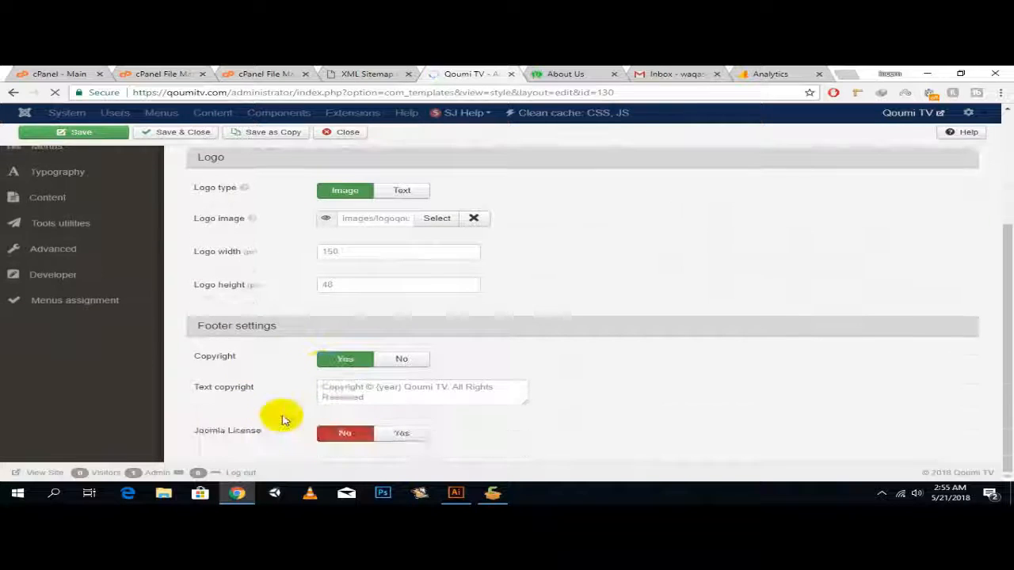
scroll(119, 269, up, 3)
click(75, 266)
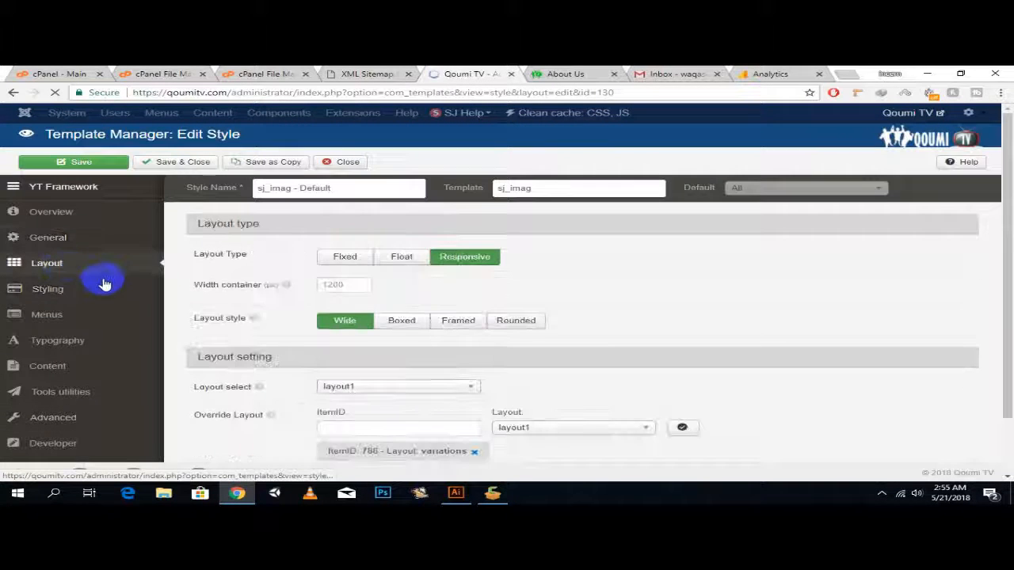
scroll(79, 372, down, 1)
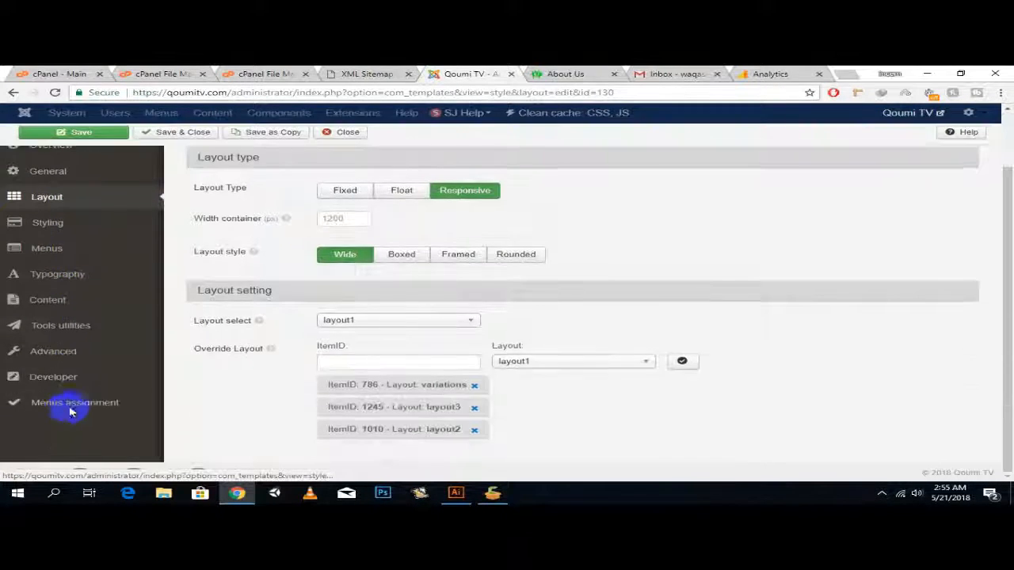
Step: Enable GoogleAnalytics in the style's Advanced settings, replace the placeholder GoogleAnalytics ID with the copied tracking ID, and save the style
click(157, 352)
scroll(622, 321, down, 1)
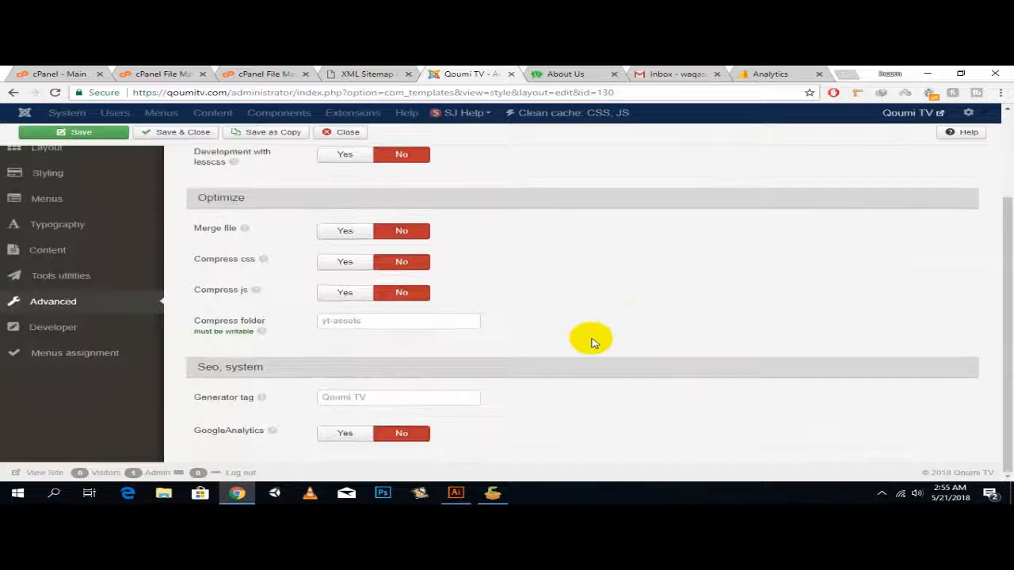
click(348, 435)
scroll(629, 348, down, 1)
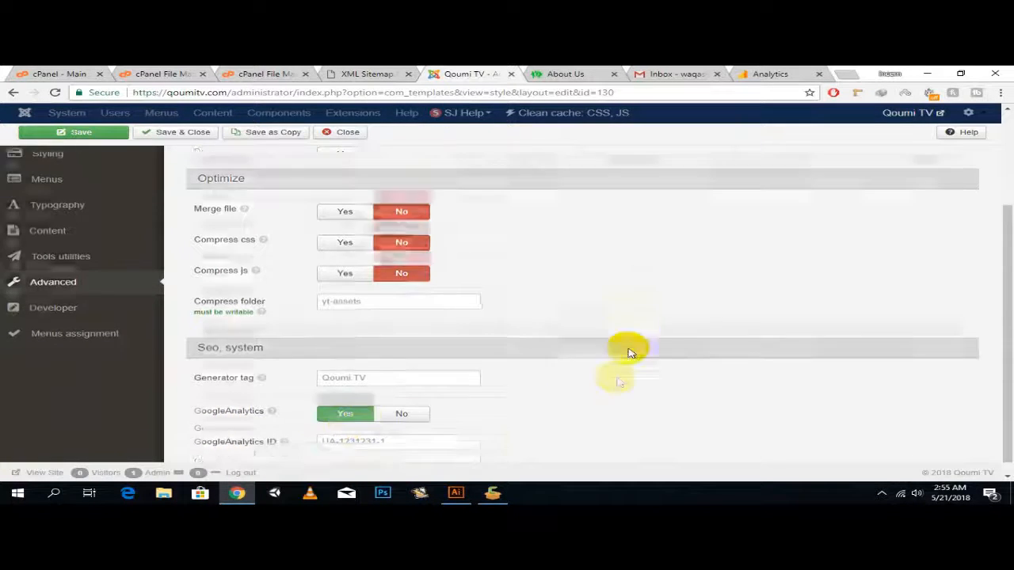
drag(426, 431, 269, 431)
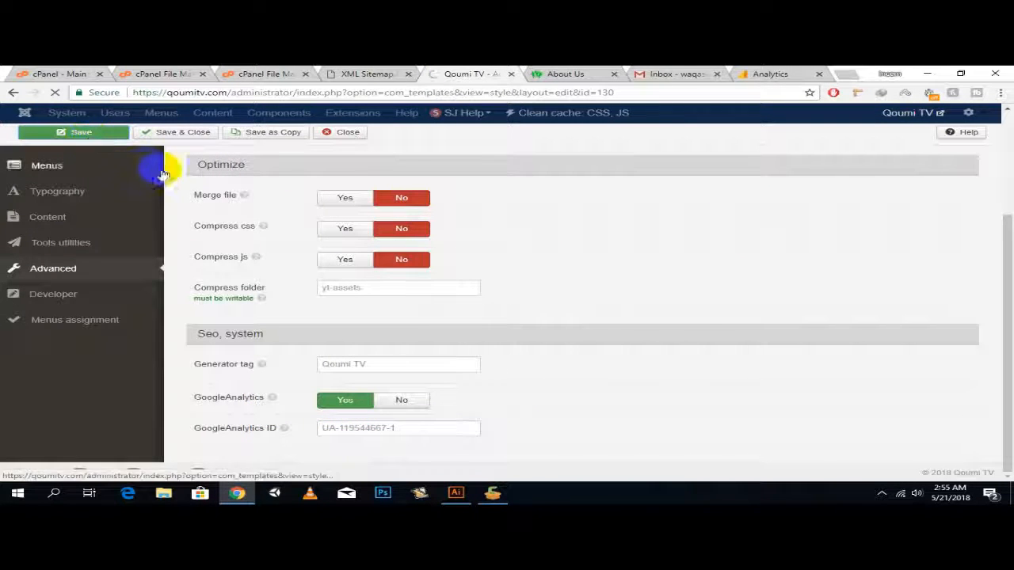
Step: Close the About Us page, return to Analytics, and look over the Home overview of the Qoumi TV property
click(620, 74)
drag(755, 73, 555, 72)
click(986, 226)
drag(638, 73, 754, 74)
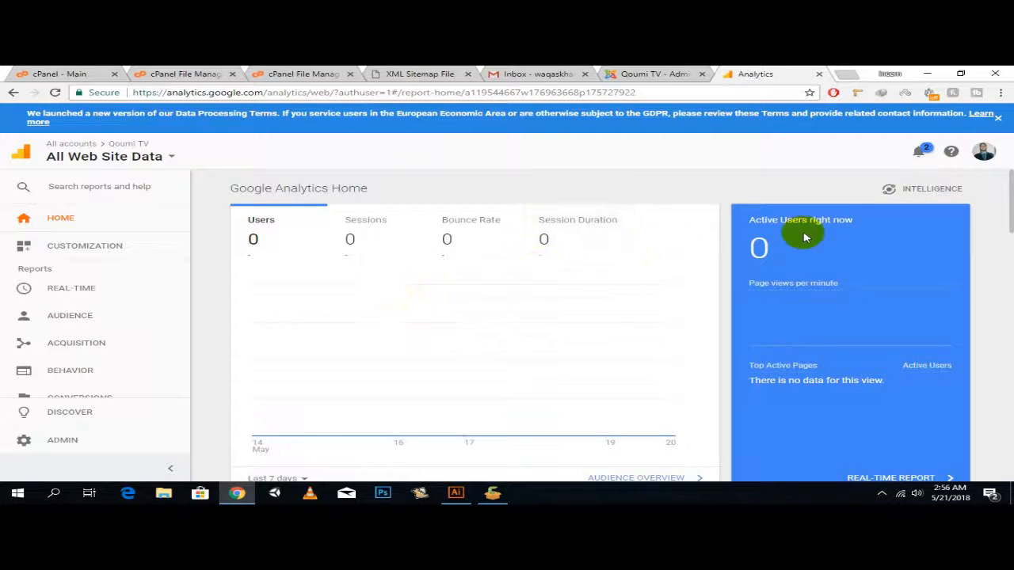
scroll(816, 263, down, 2)
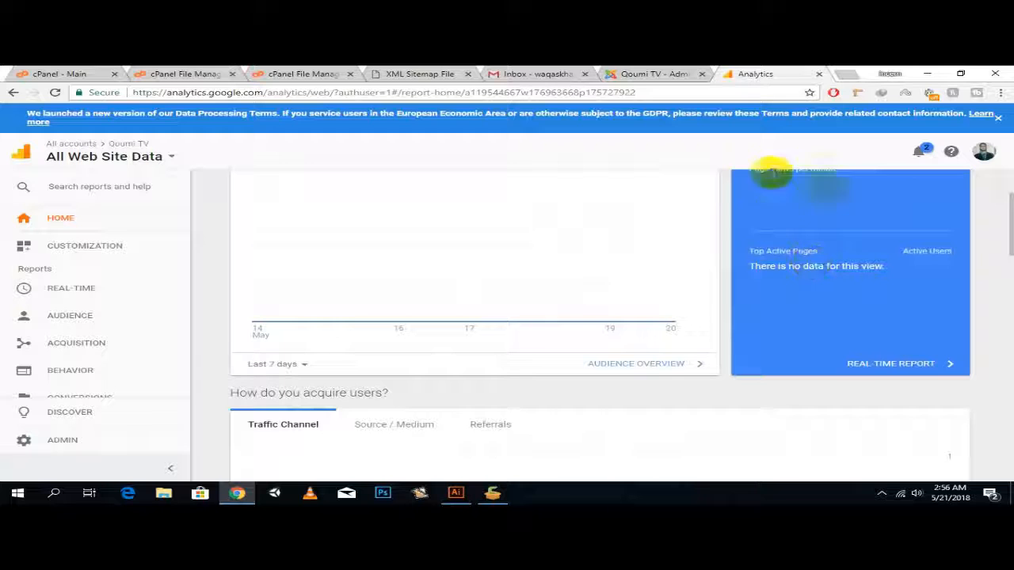
Step: Open the live Qoumi TV site from the Joomla administrator and browse its home page as a test visit for Analytics
scroll(827, 238, up, 2)
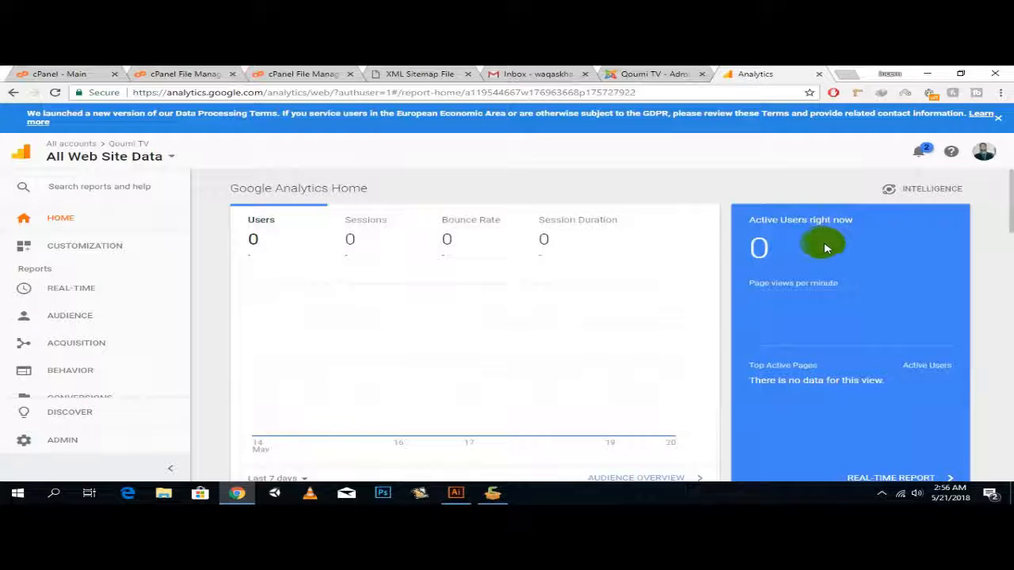
click(650, 73)
click(918, 111)
click(590, 74)
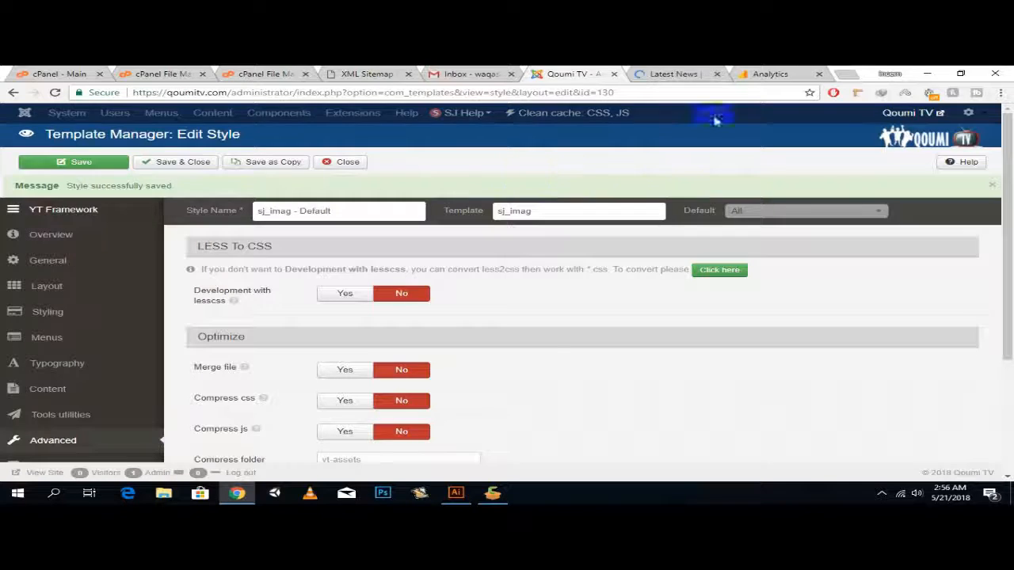
click(764, 74)
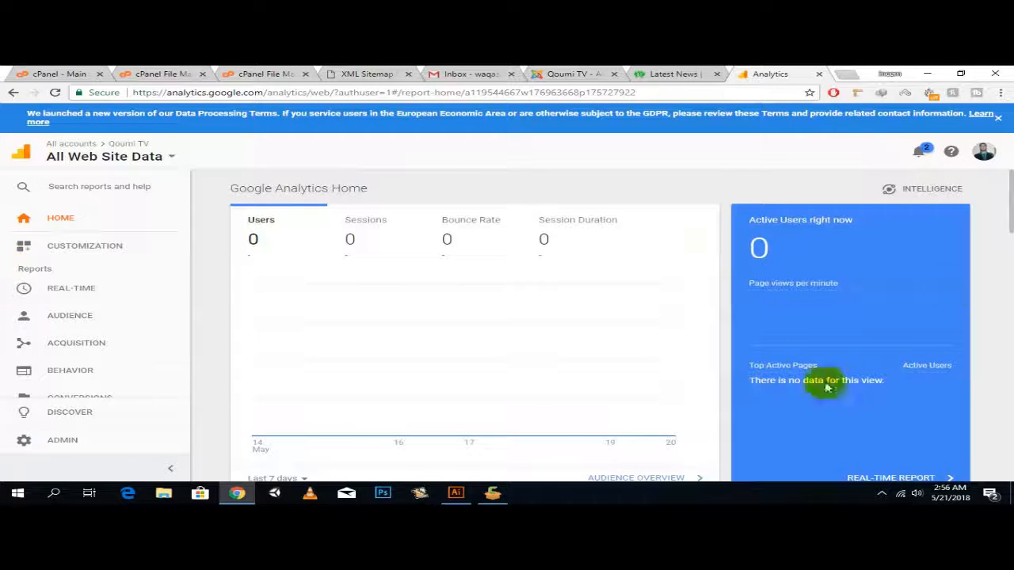
click(689, 74)
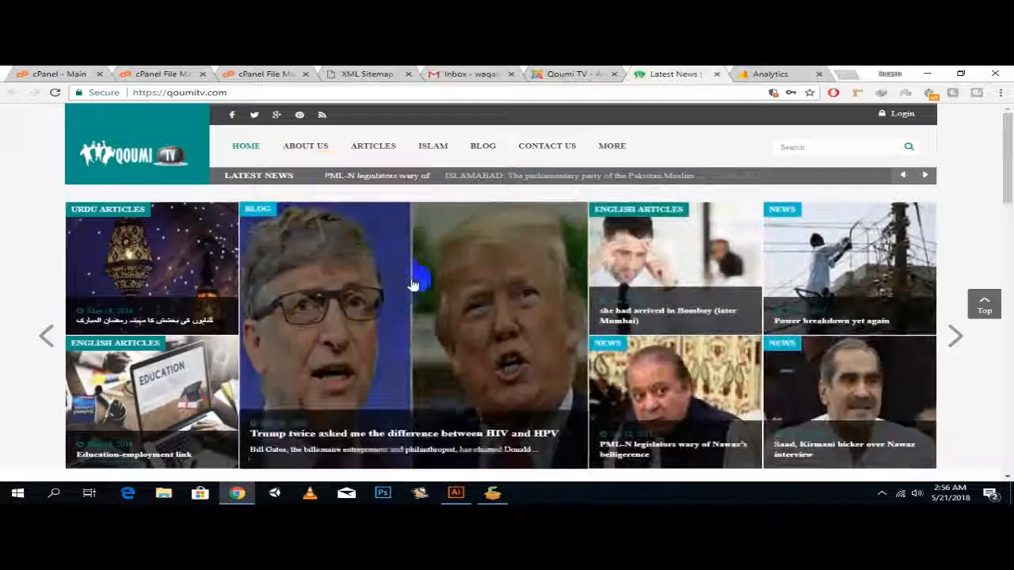
scroll(402, 260, down, 10)
Step: Return to Analytics and check the active users and remaining cards on the Home overview of the Qoumi TV property
click(788, 74)
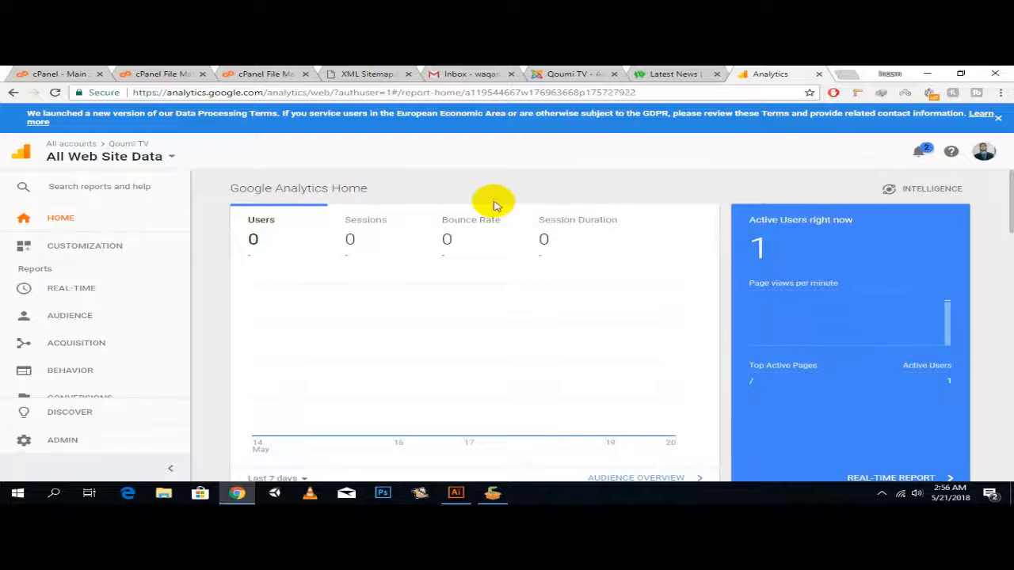
scroll(494, 204, down, 3)
scroll(494, 204, down, 5)
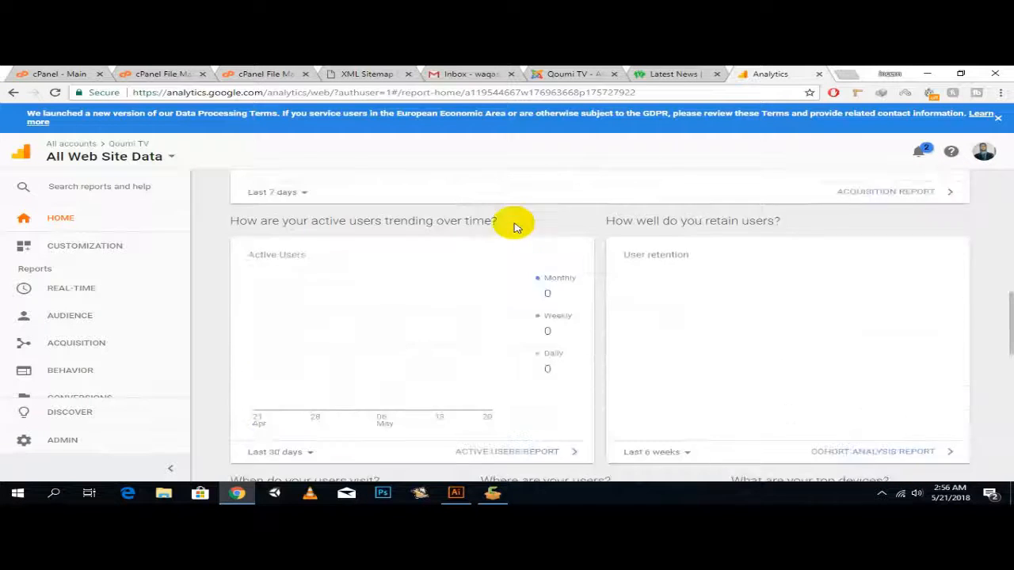
scroll(514, 227, up, 8)
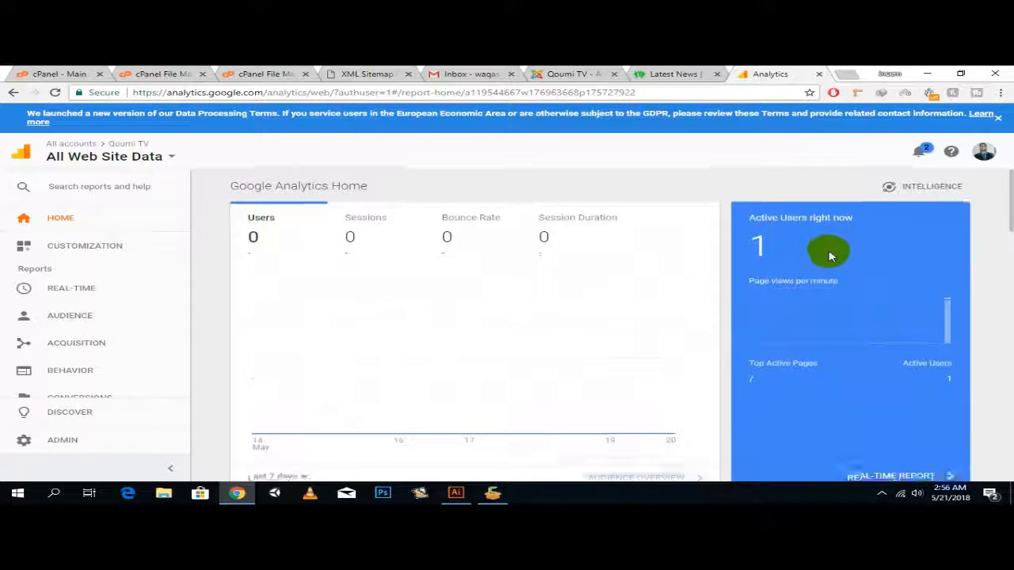
scroll(829, 255, down, 2)
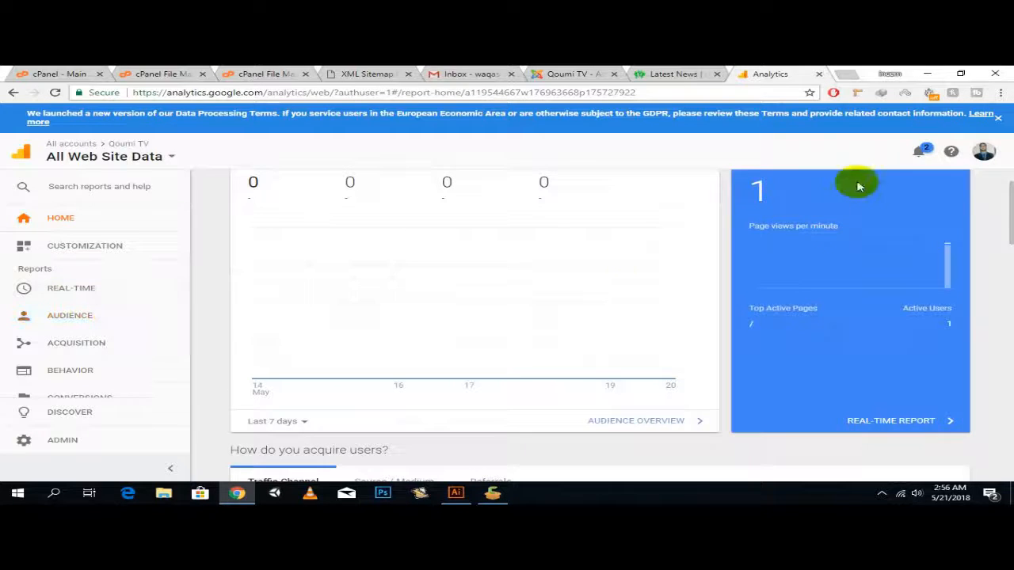
scroll(860, 308, down, 2)
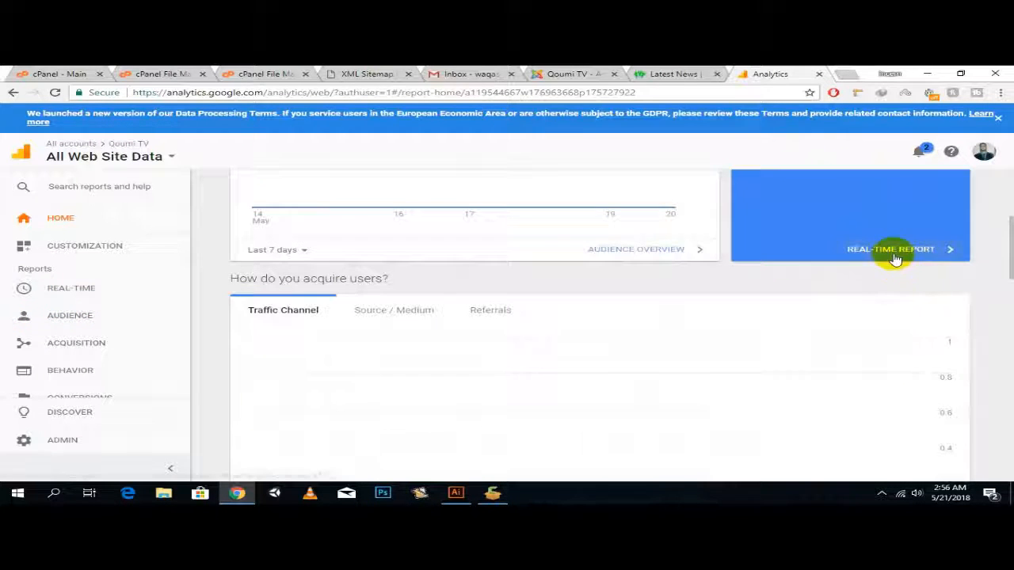
Step: Open the Real-Time Overview report and examine its active users, pageviews, top active pages and the visitor's location on the map
click(57, 289)
click(58, 311)
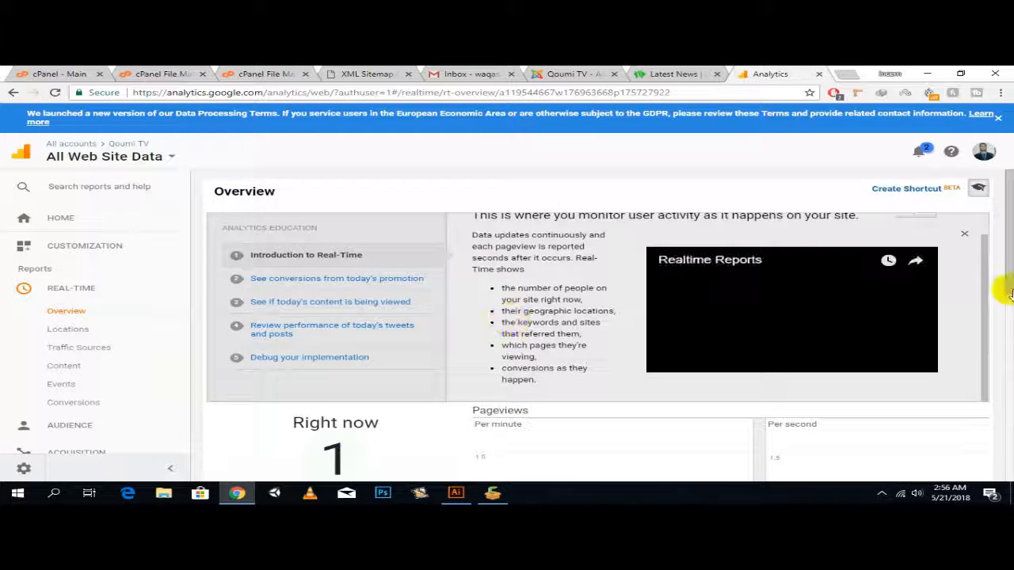
scroll(604, 301, down, 5)
mouse_move(794, 362)
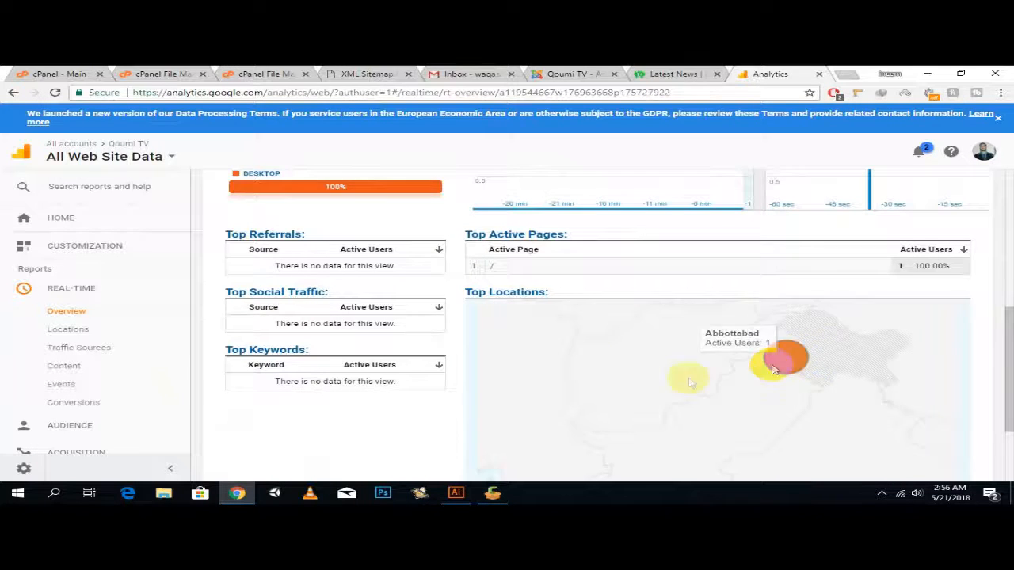
scroll(826, 351, down, 3)
scroll(737, 328, up, 3)
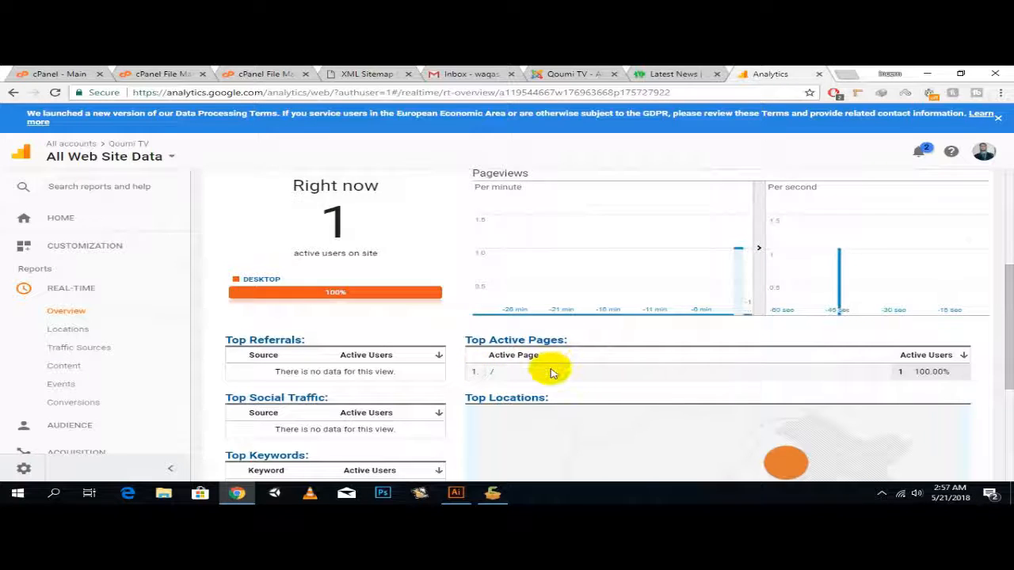
scroll(584, 426, down, 3)
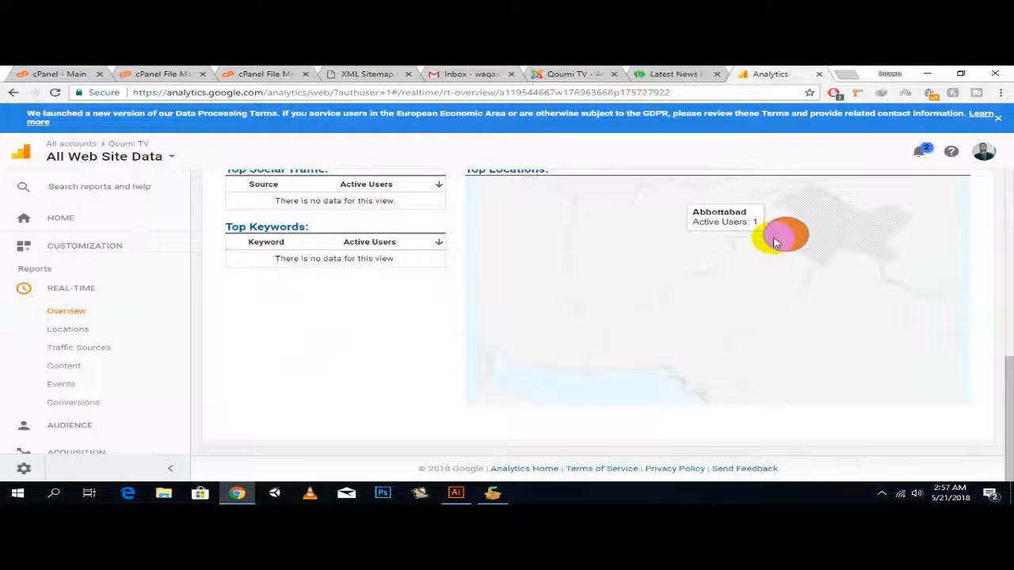
scroll(381, 317, up, 2)
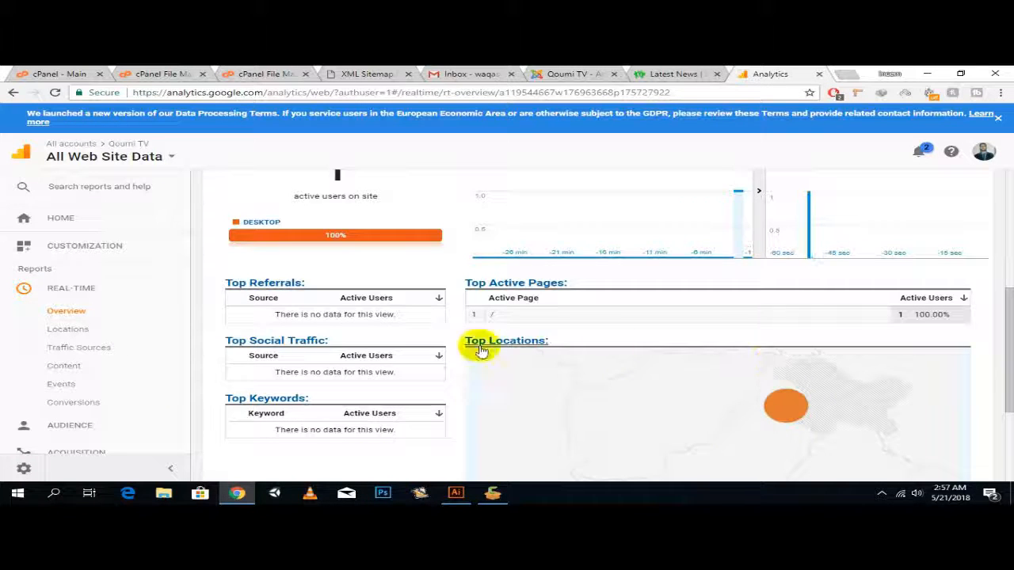
scroll(483, 348, down, 3)
scroll(117, 339, down, 1)
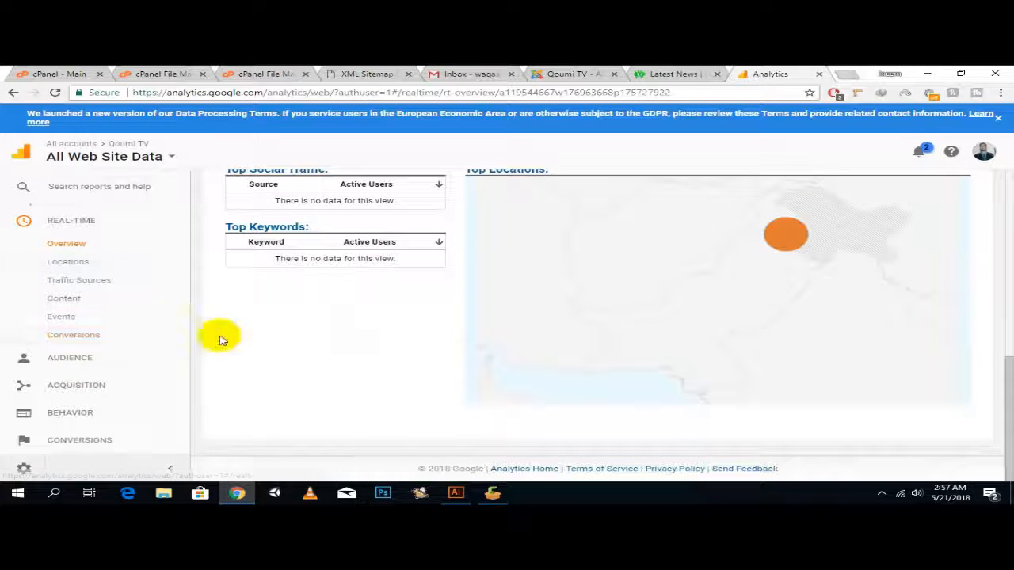
Step: Open the Audience Overview report and review its users chart, session metrics, and demographics, system and mobile breakdowns
click(90, 357)
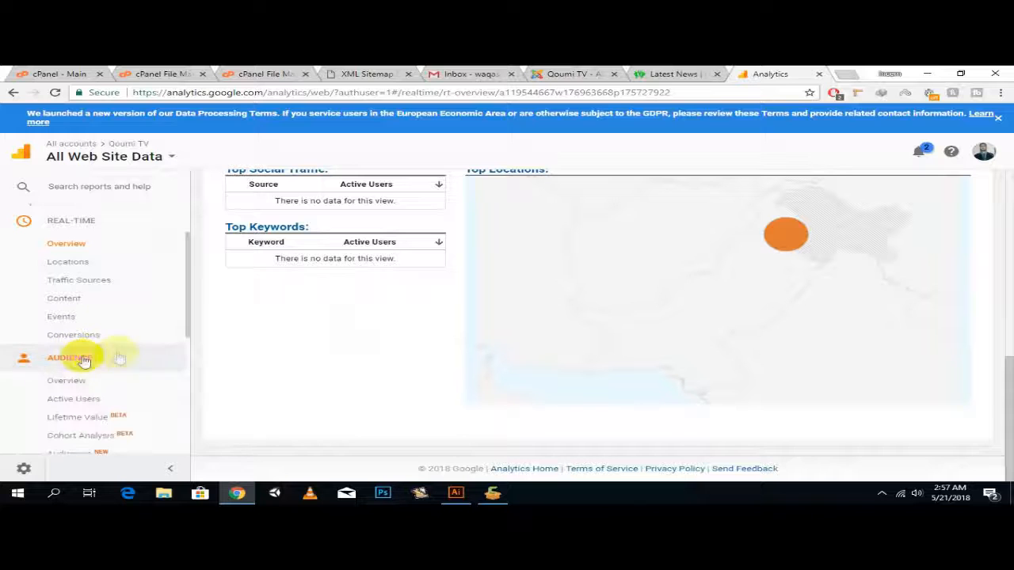
click(90, 383)
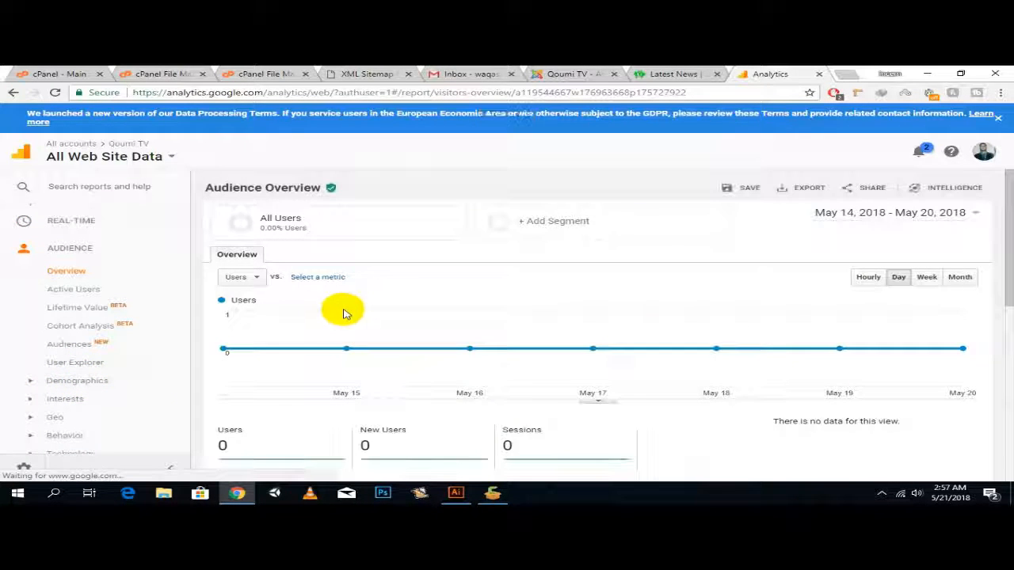
scroll(391, 296, down, 4)
scroll(392, 296, up, 3)
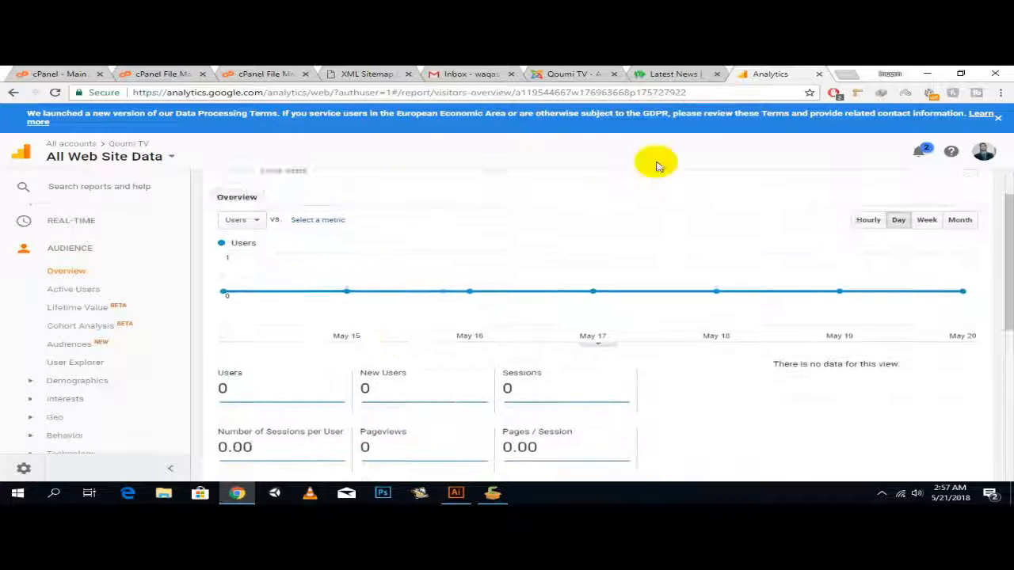
scroll(350, 221, up, 1)
scroll(322, 295, down, 1)
scroll(321, 295, up, 1)
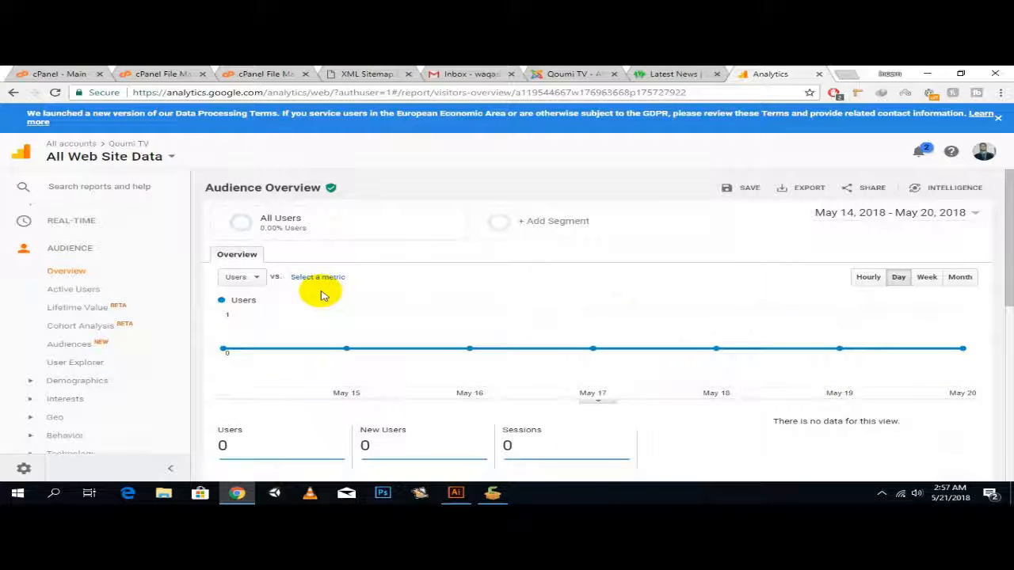
scroll(417, 305, down, 4)
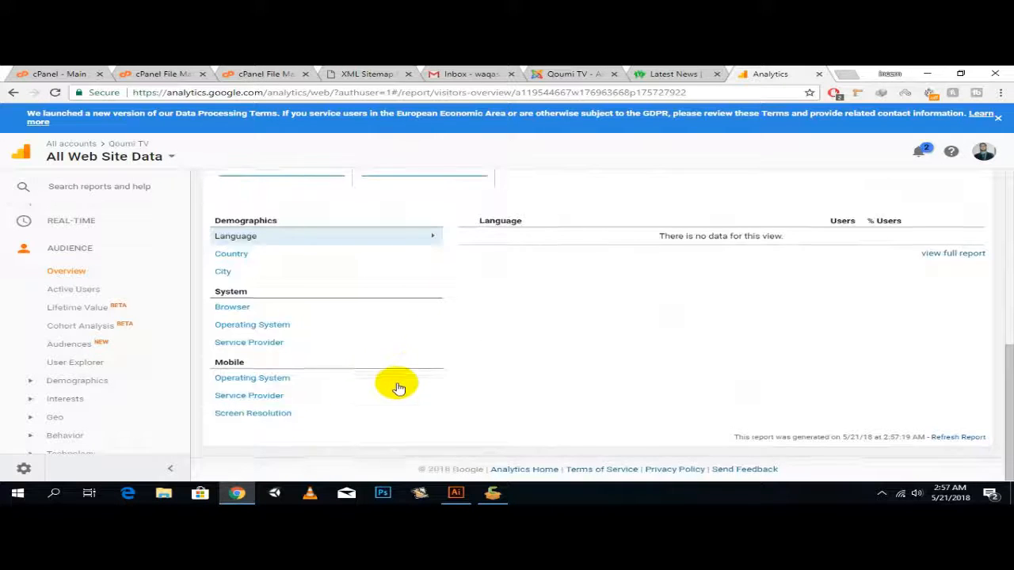
scroll(633, 312, up, 3)
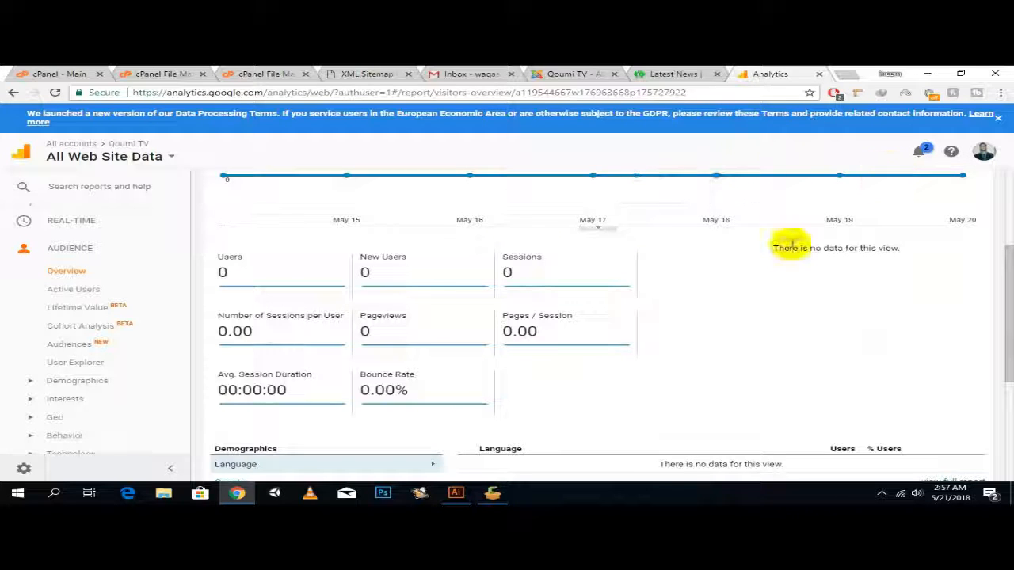
scroll(790, 242, up, 2)
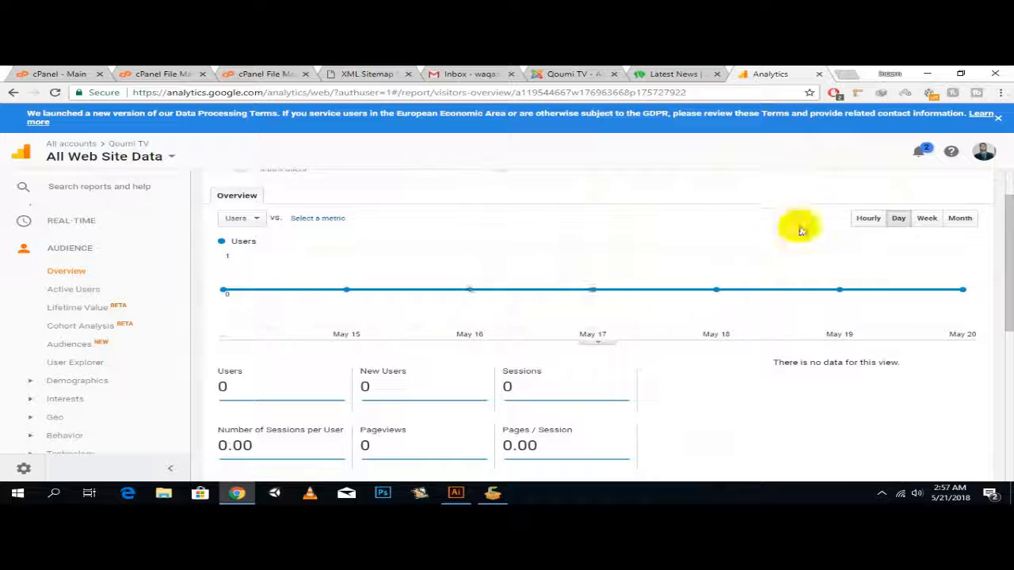
Step: Look through the available Analytics report categories, from Real-Time and Audience to Acquisition, Behavior and Conversions
scroll(39, 273, up, 1)
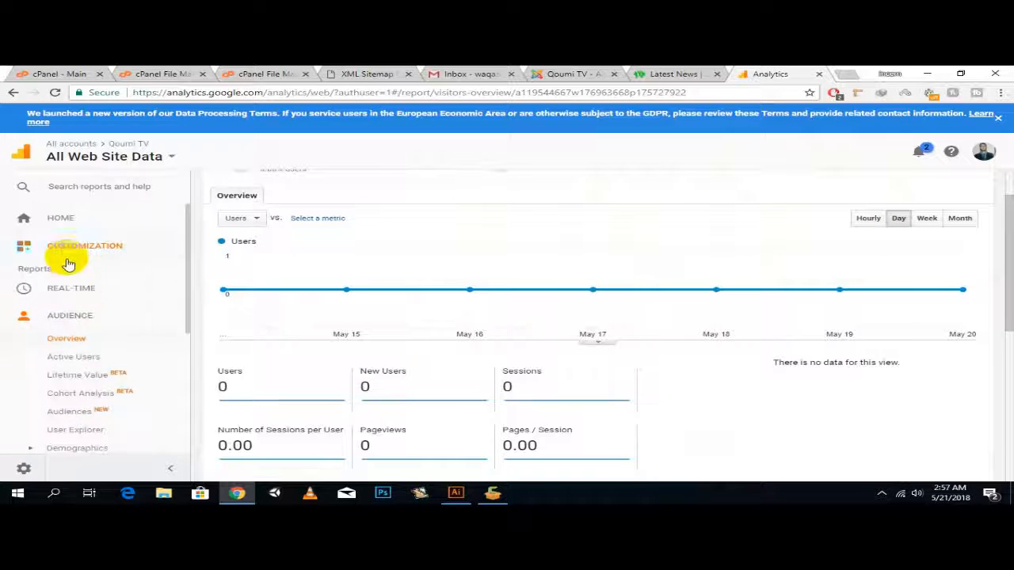
scroll(70, 293, down, 3)
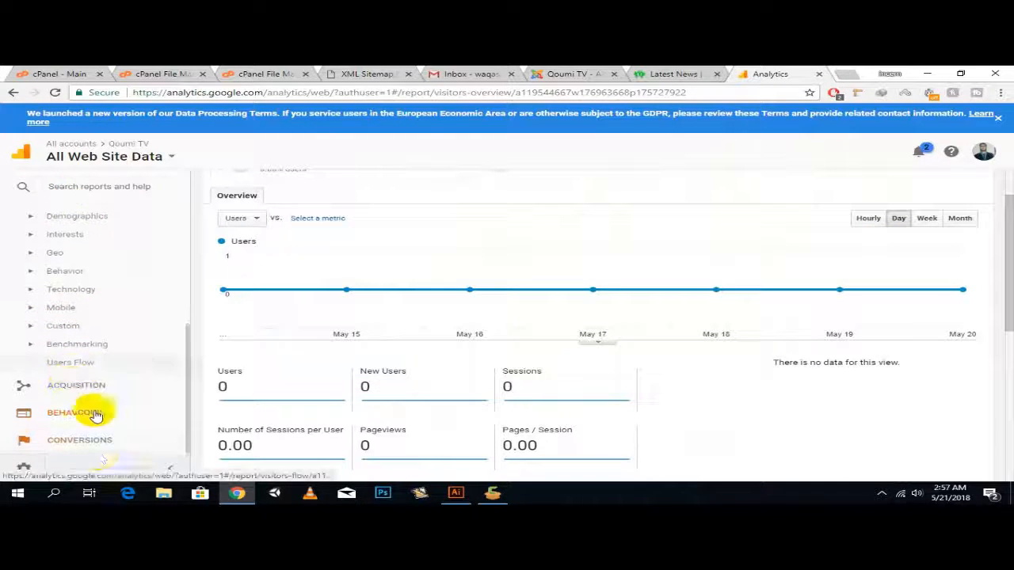
scroll(79, 325, up, 3)
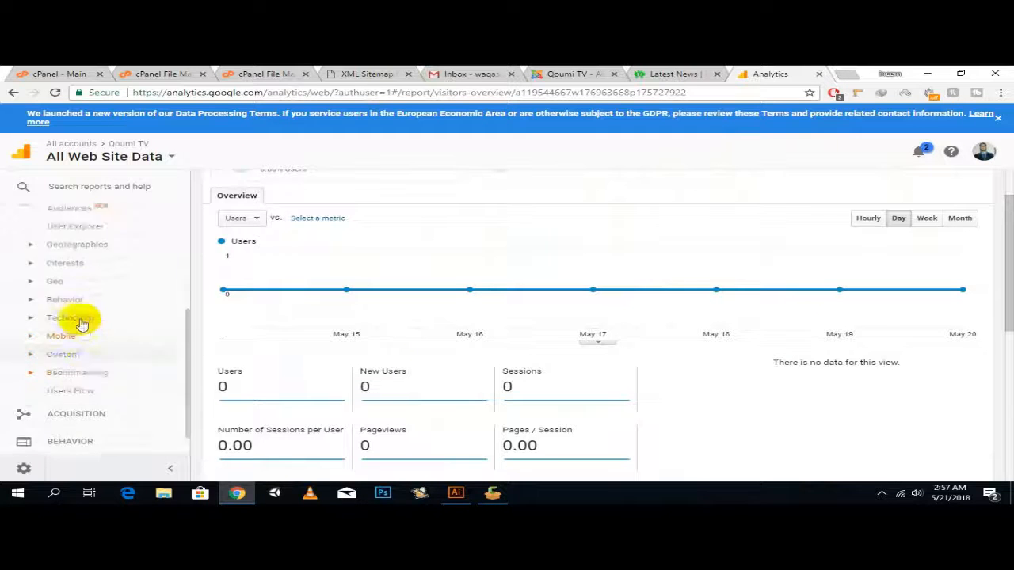
scroll(59, 387, up, 1)
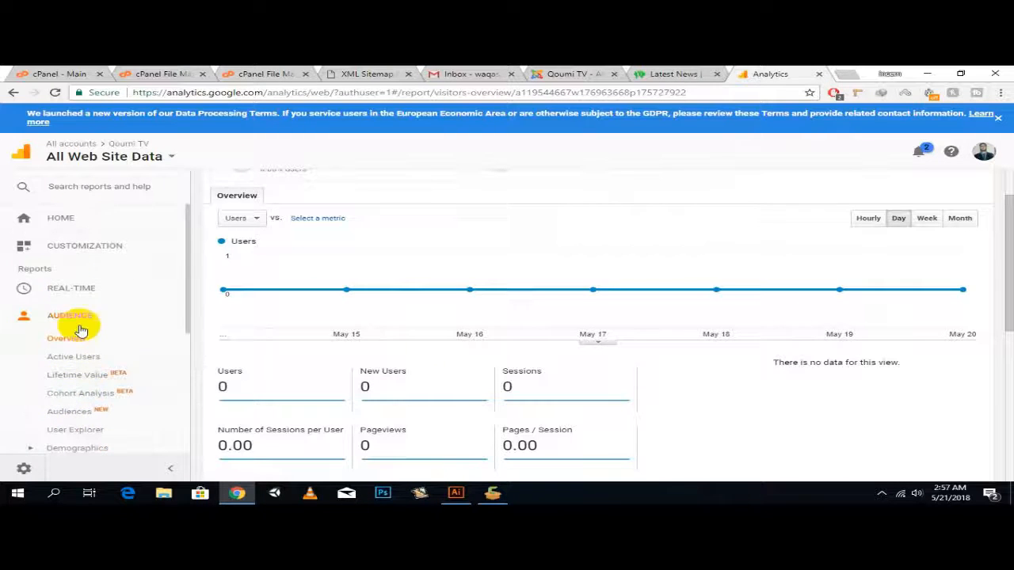
scroll(437, 254, up, 1)
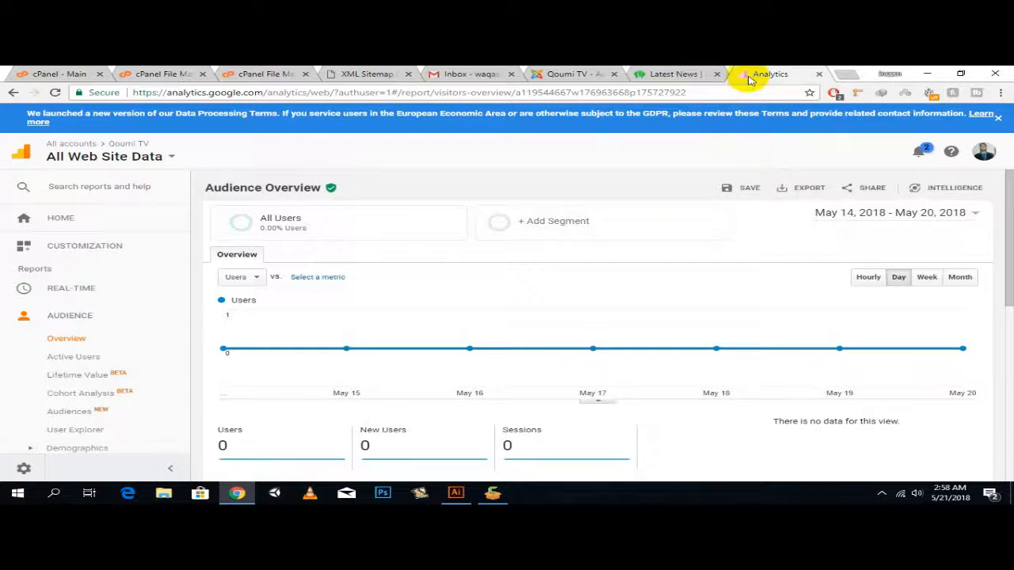
click(673, 73)
click(767, 73)
click(673, 73)
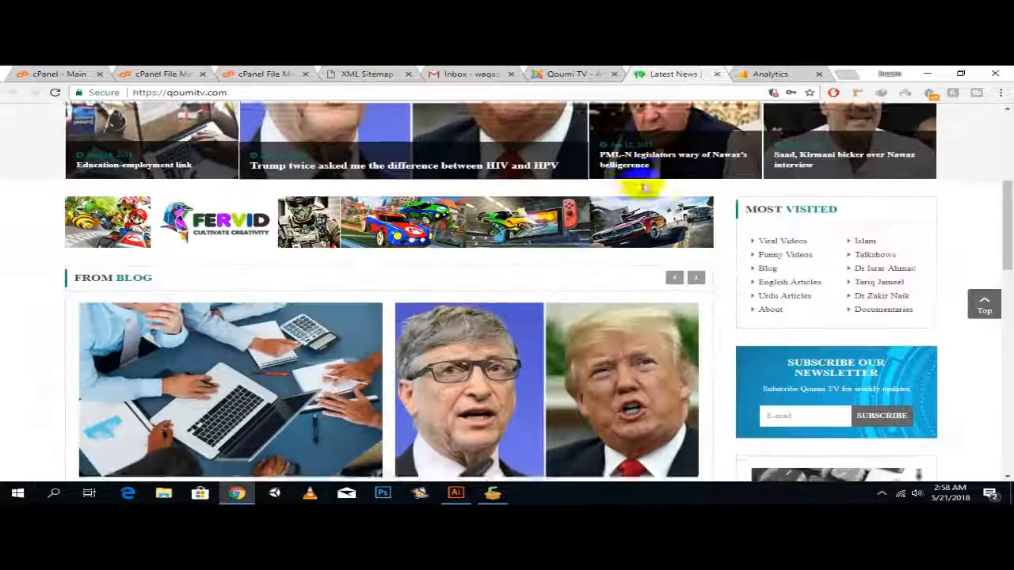
click(756, 73)
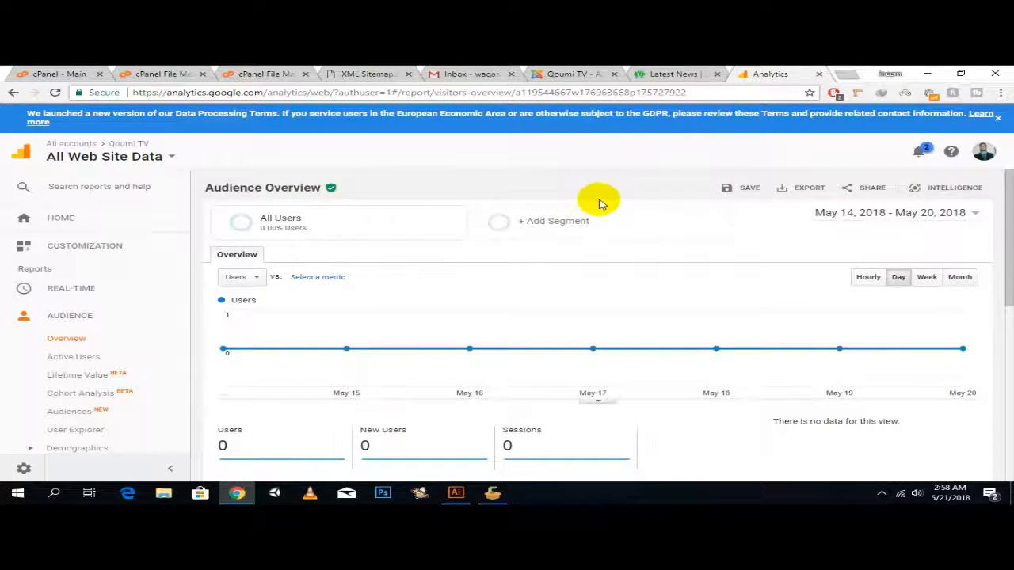
scroll(84, 233, down, 2)
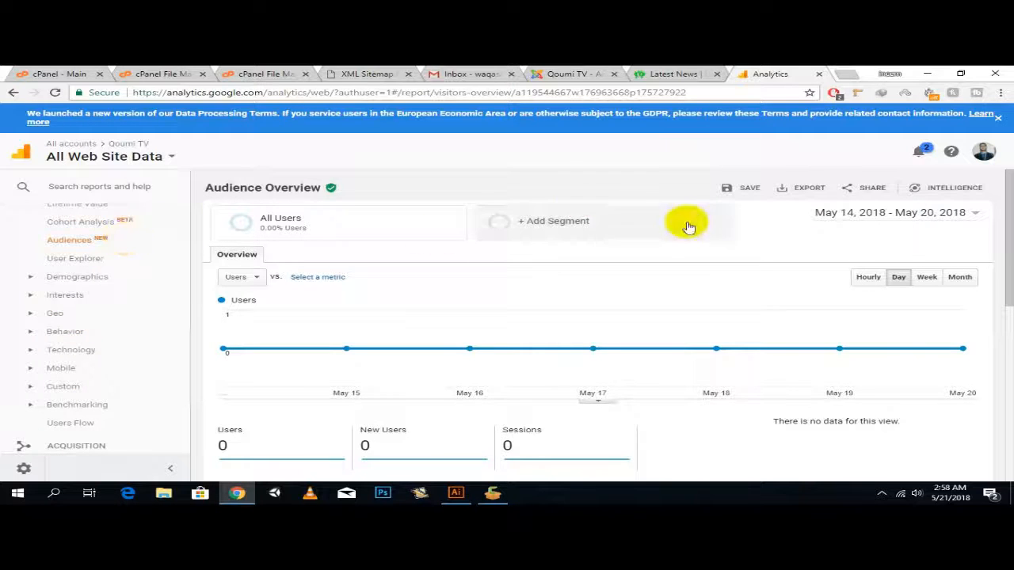
scroll(177, 243, up, 3)
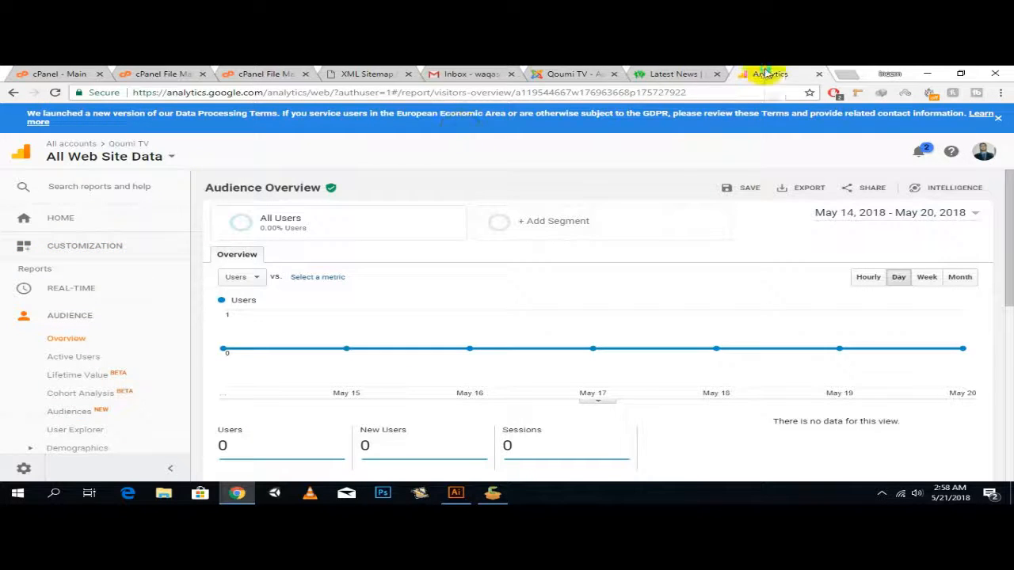
Step: Search Google for "google map" in a new browser tab
click(847, 75)
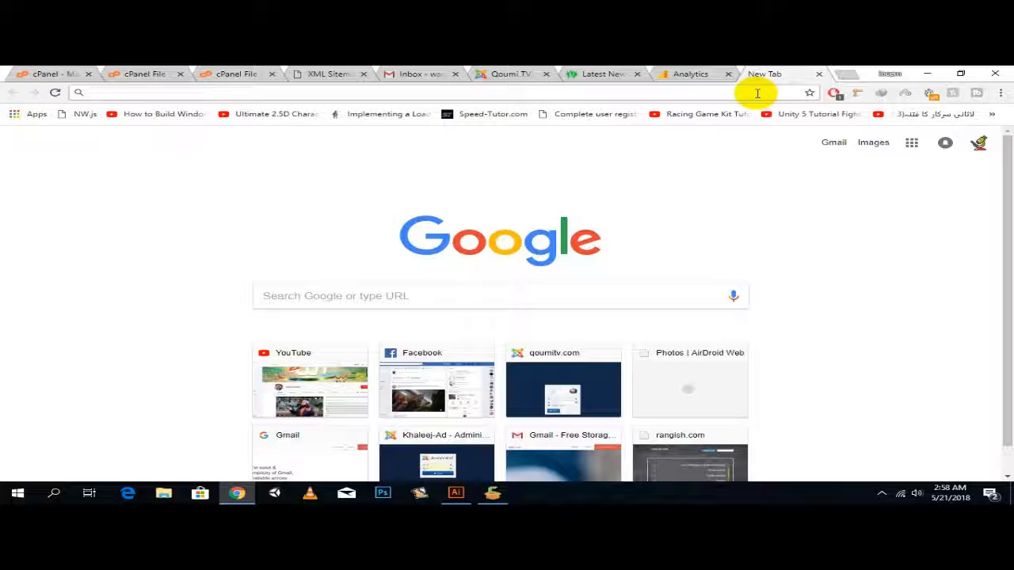
click(757, 93)
text(google)
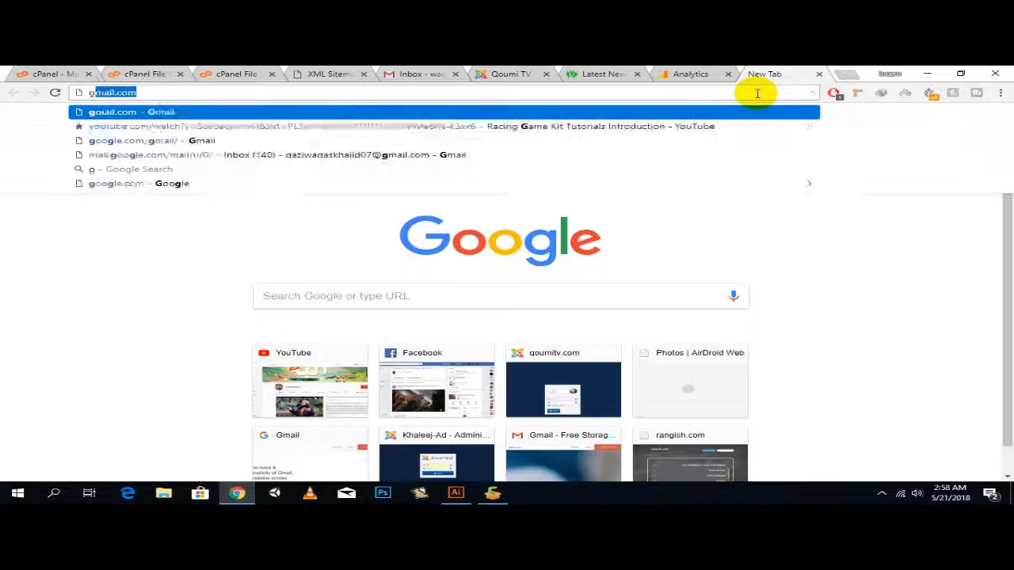
text( map)
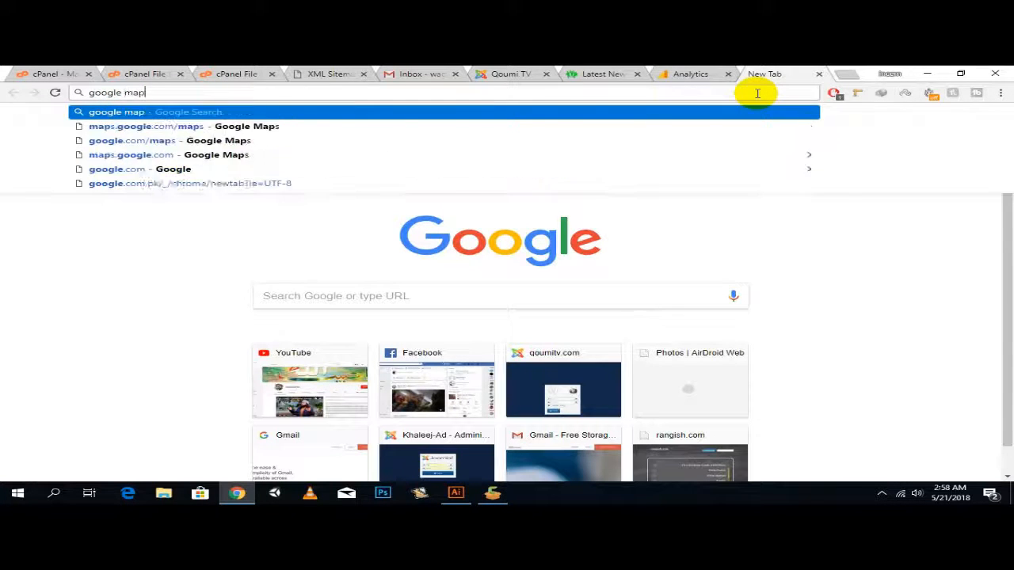
key(Return)
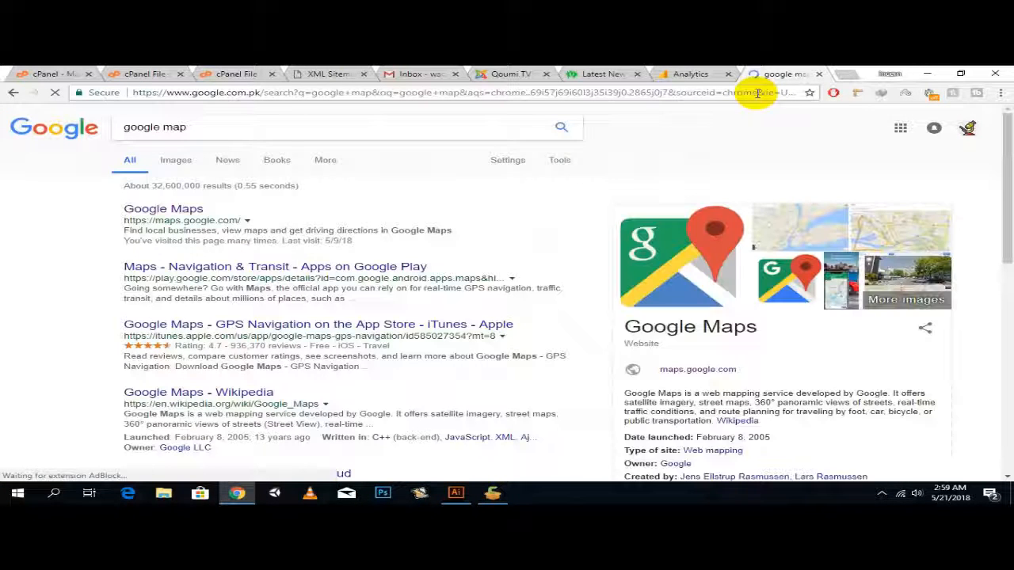
Step: Look up "qoumitv" in Google Maps and open the suggested Qoumi Tv listing in Karachi
click(150, 216)
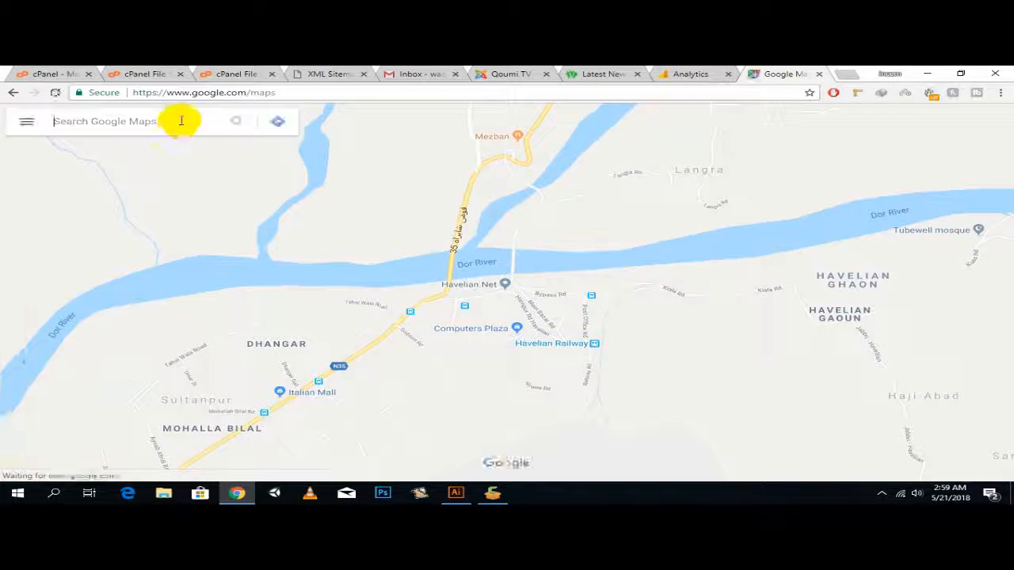
click(133, 119)
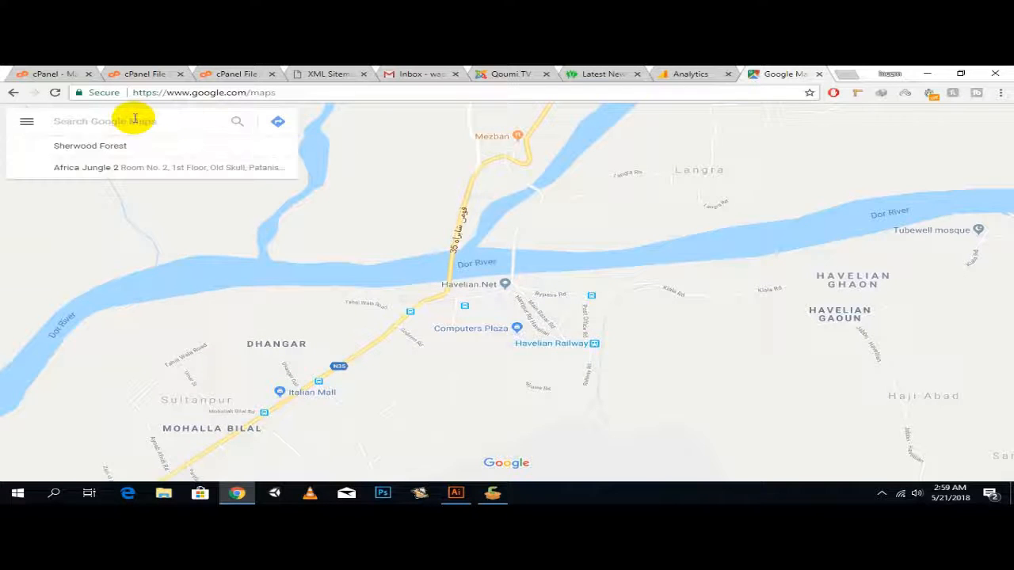
text(qoumitv)
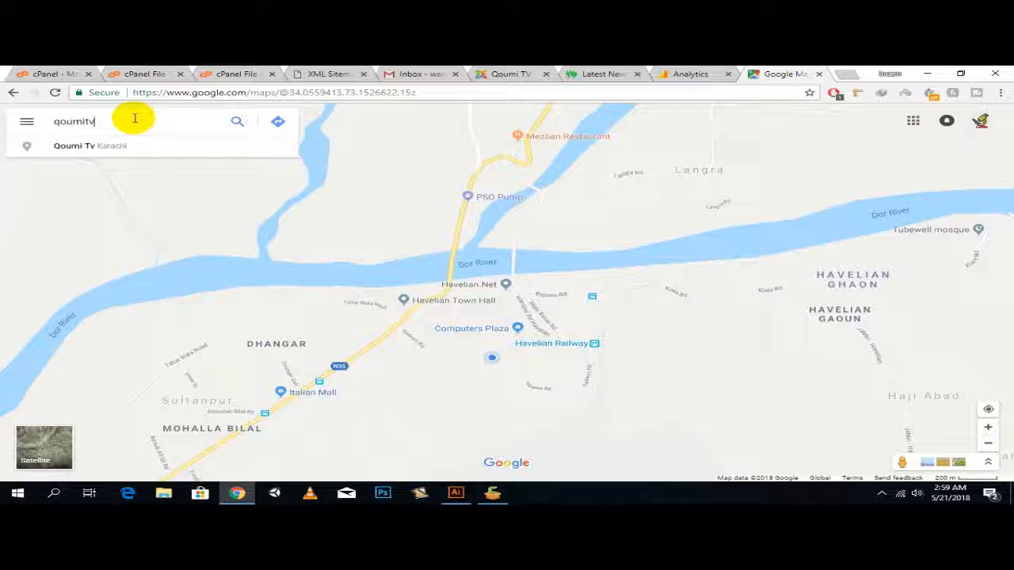
click(84, 146)
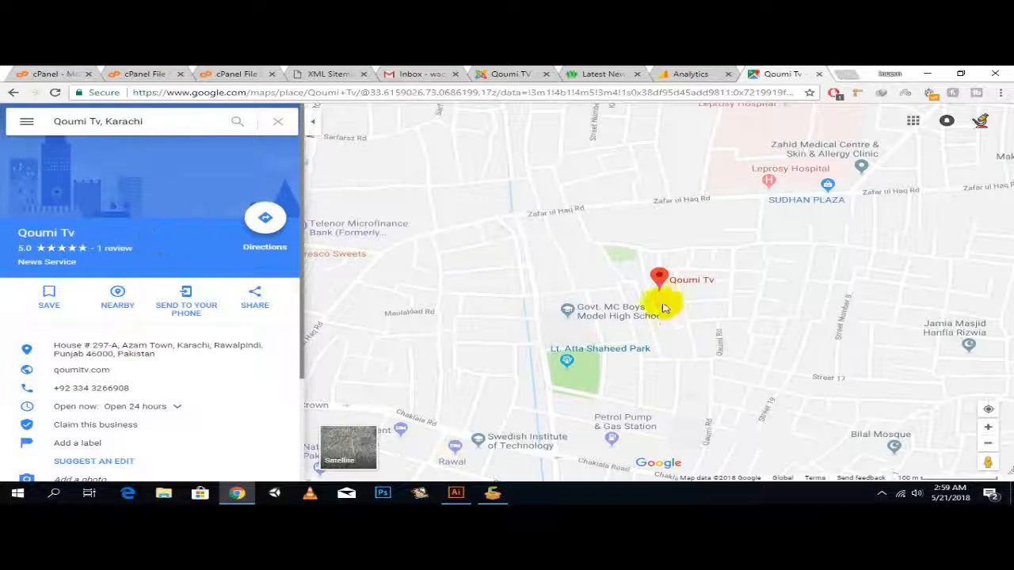
Step: Review the Qoumi Tv listing's business details and review summary, and view its public photo upload options without uploading anything
click(659, 277)
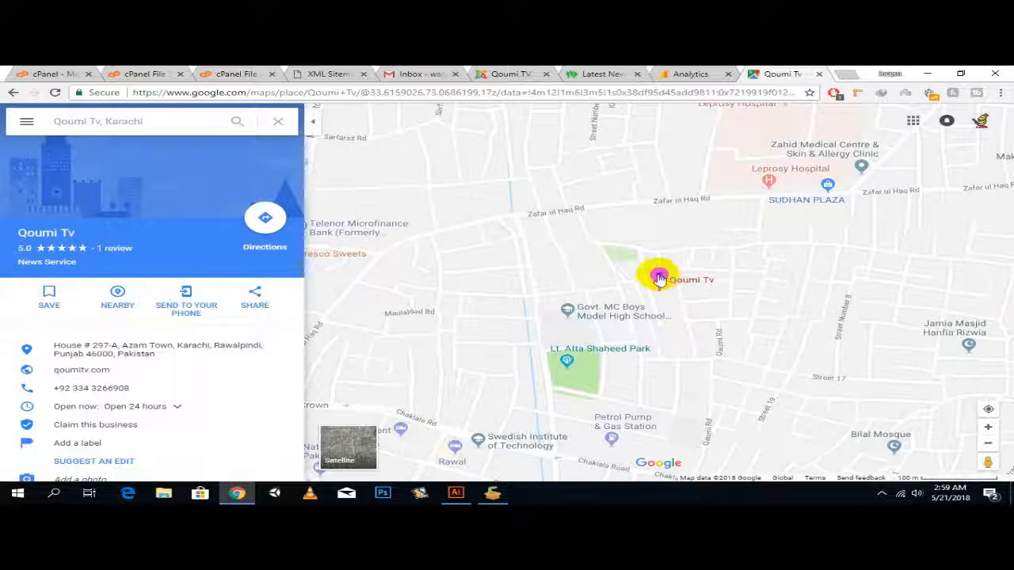
scroll(226, 245, down, 3)
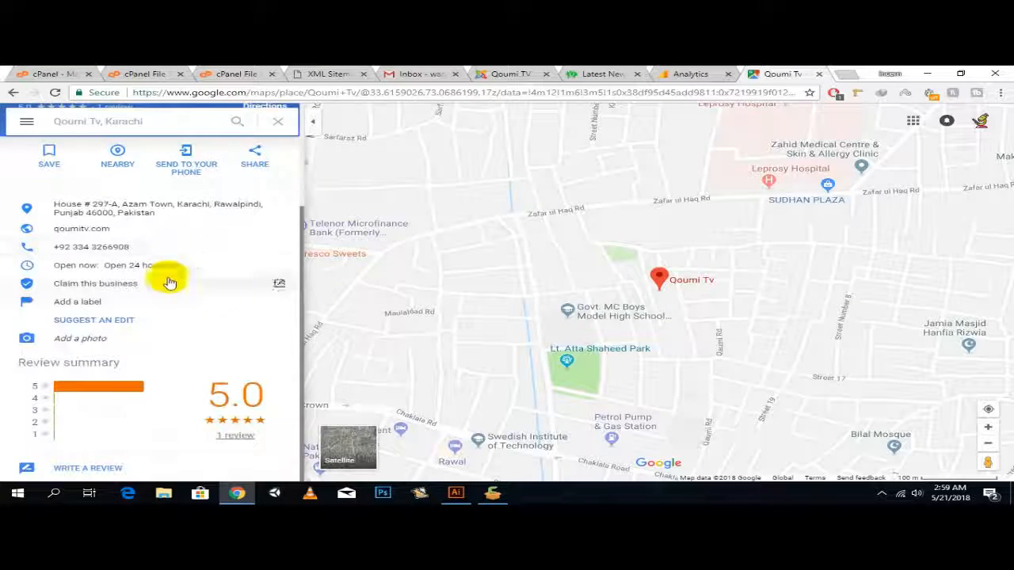
scroll(153, 293, up, 3)
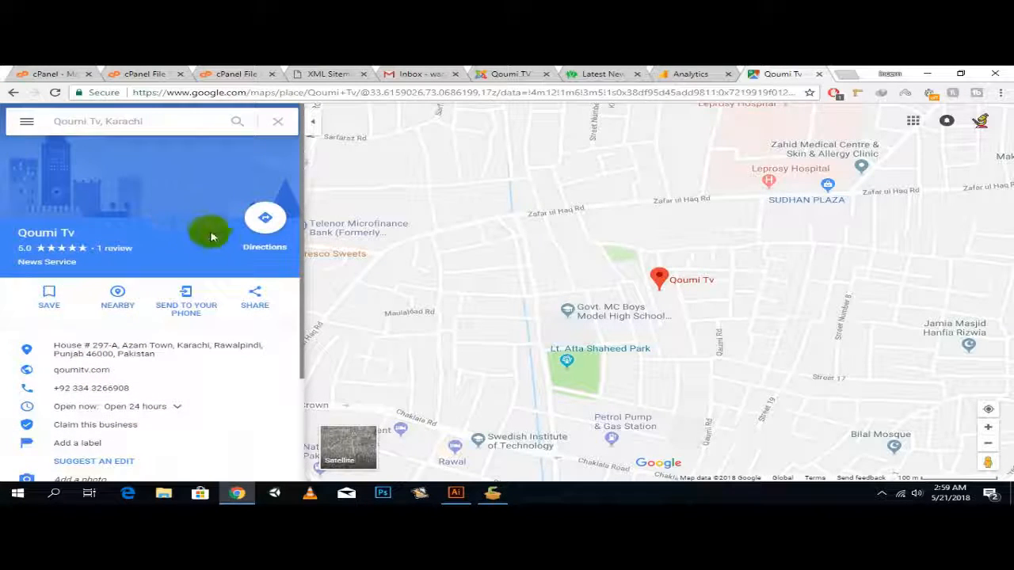
scroll(75, 299, down, 2)
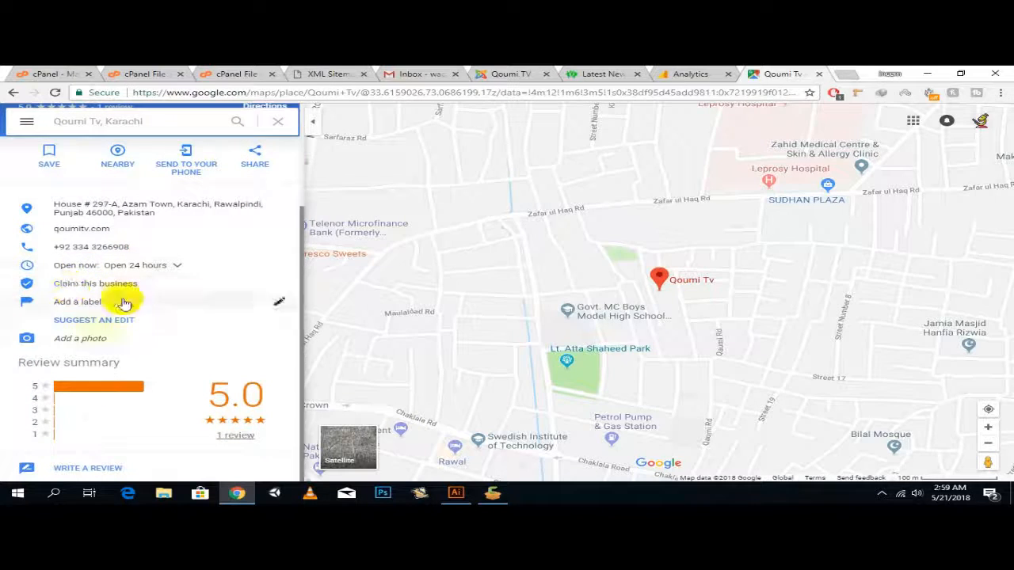
click(80, 338)
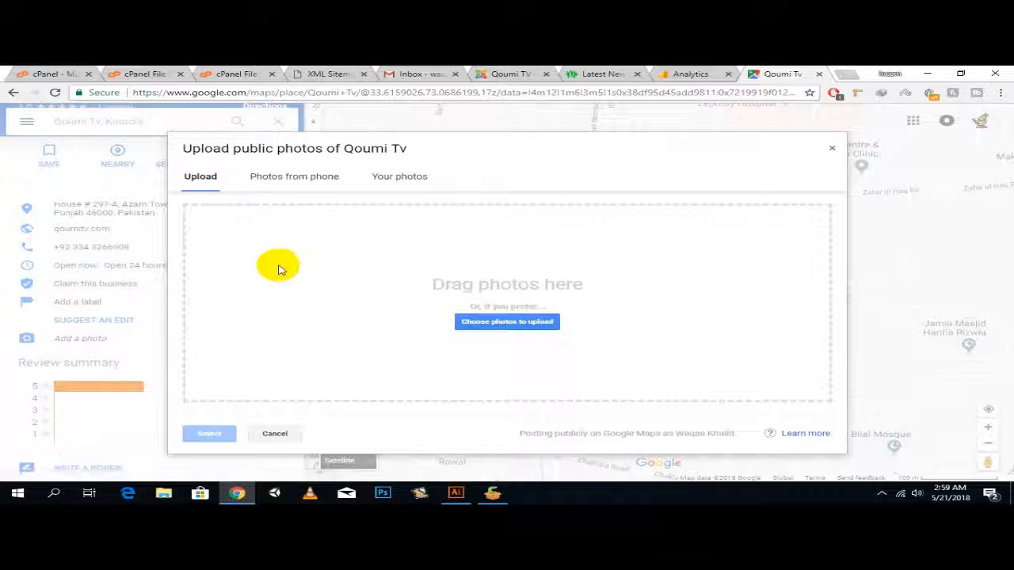
click(832, 149)
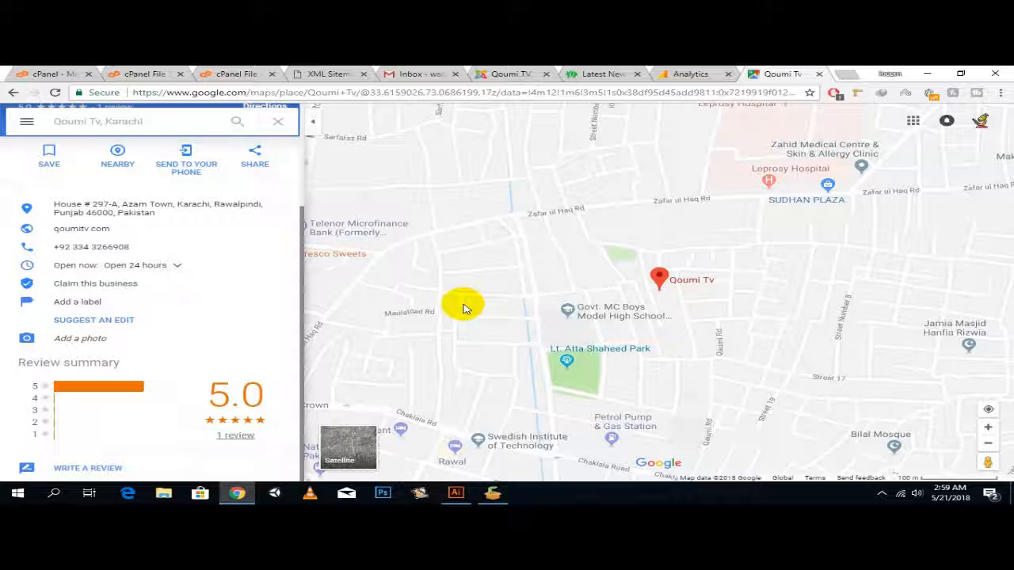
right_click(793, 70)
click(768, 69)
right_click(767, 69)
click(767, 69)
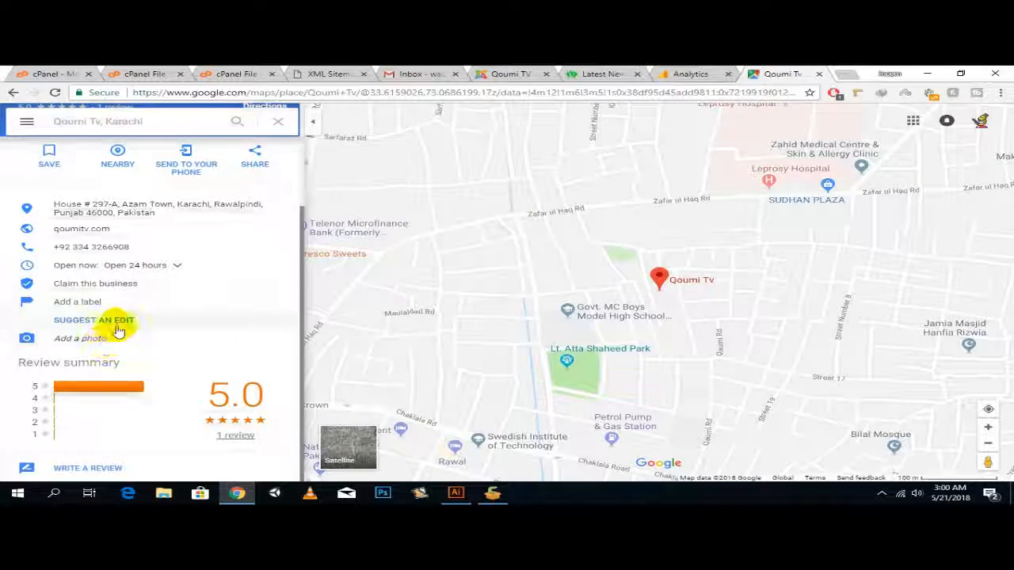
Step: Close the Google Maps tab with the Qoumi Tv listing and return to the Analytics Audience Overview report
scroll(114, 324, up, 2)
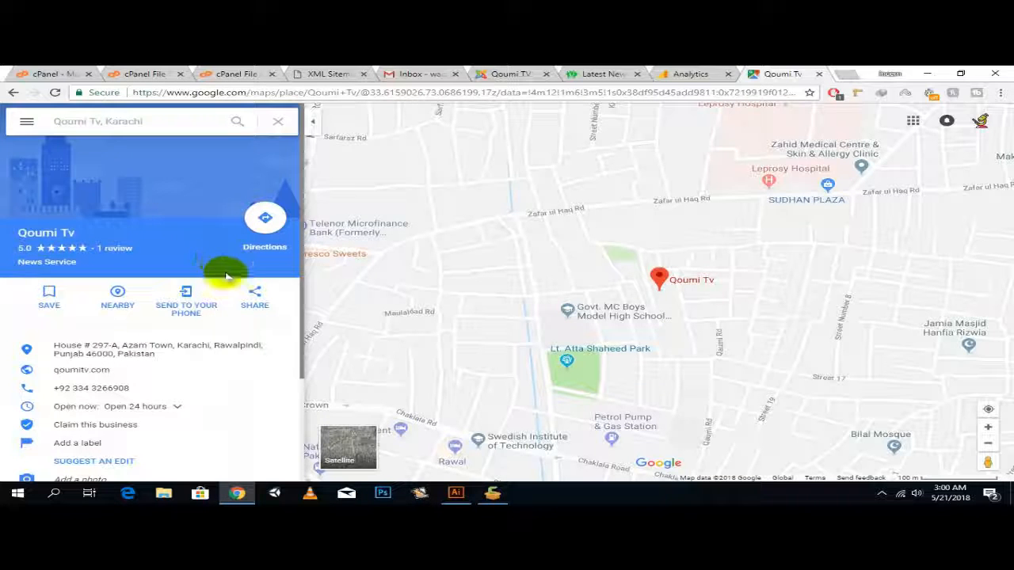
click(819, 74)
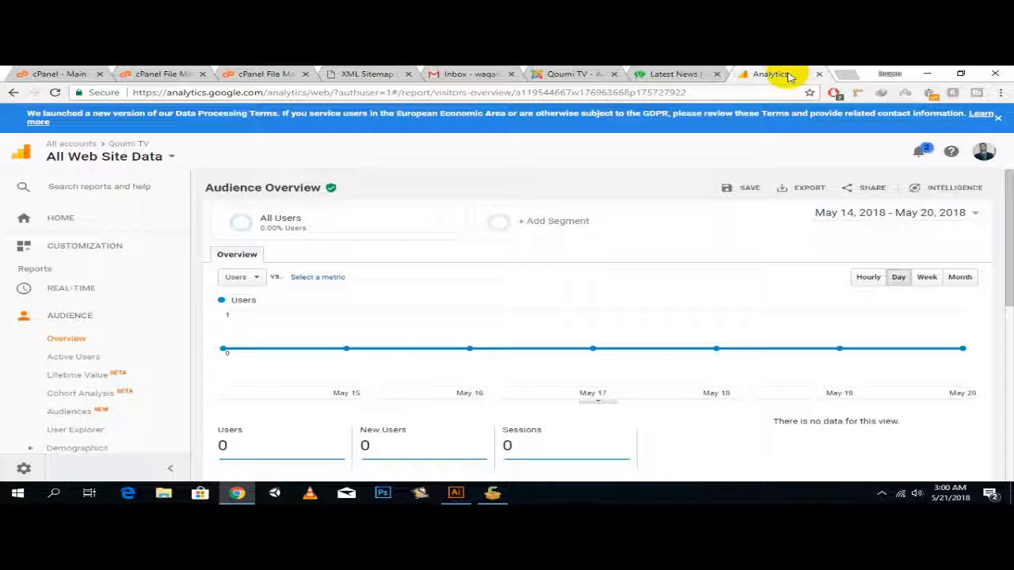
right_click(790, 72)
click(770, 71)
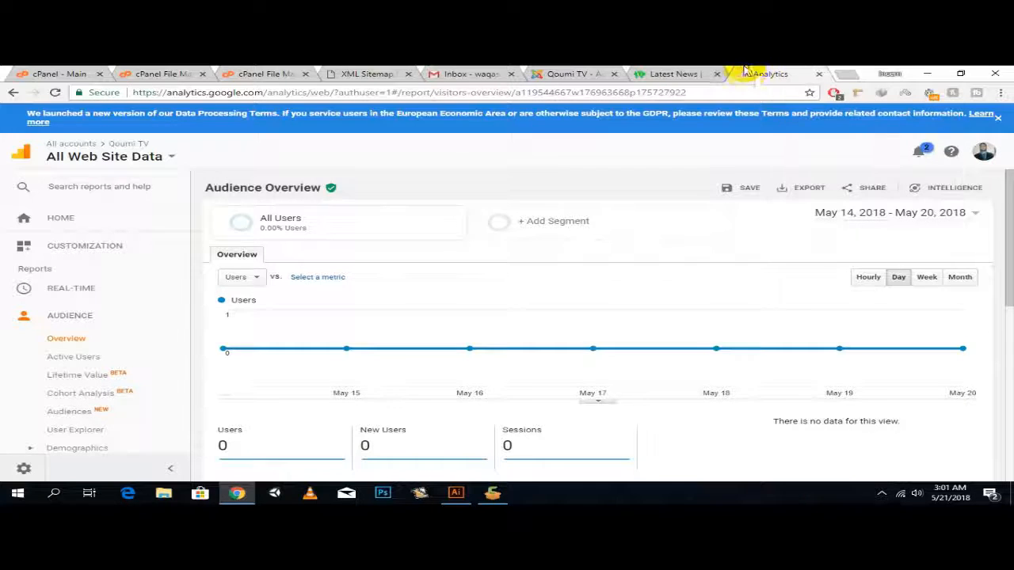
right_click(780, 79)
click(771, 76)
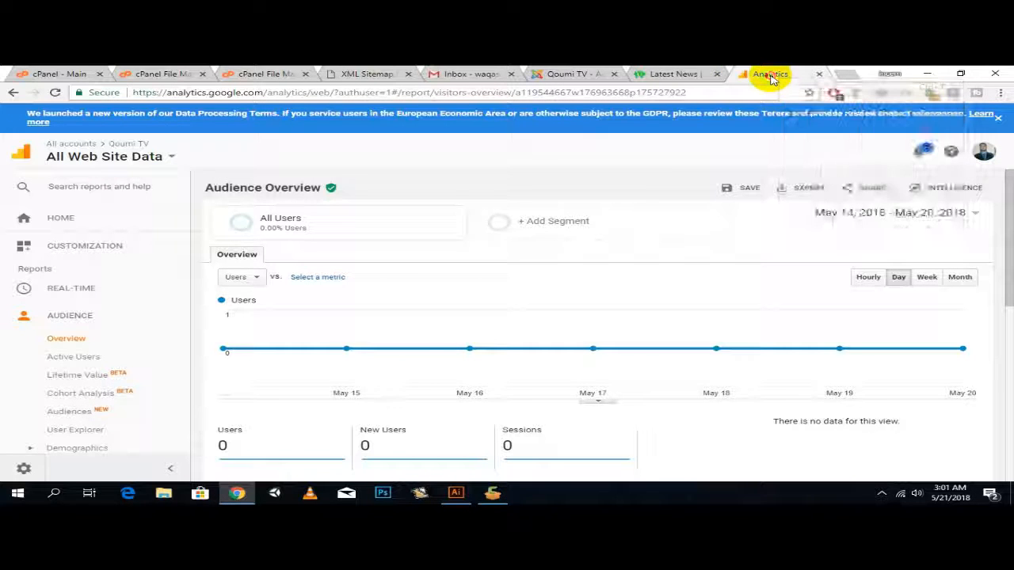